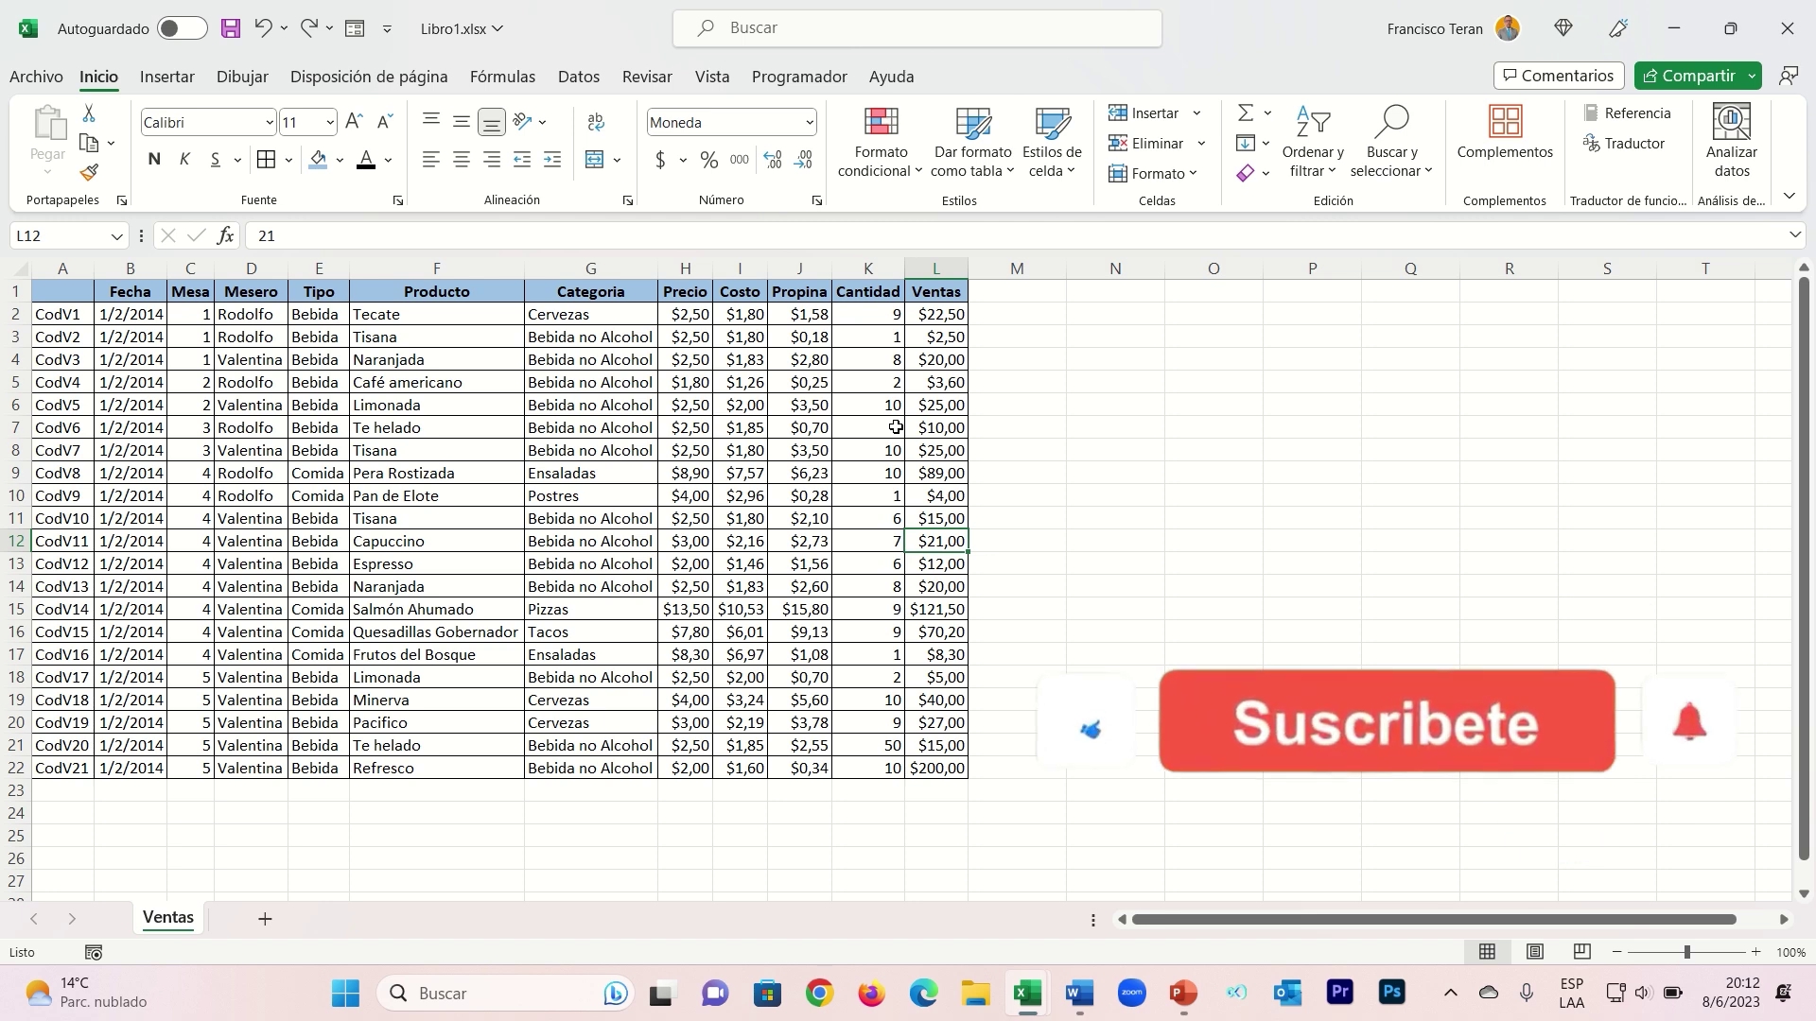
# - Switch between windows and return to the Ventas sales table in the Libro1 workbook
pyautogui.click(590, 382)
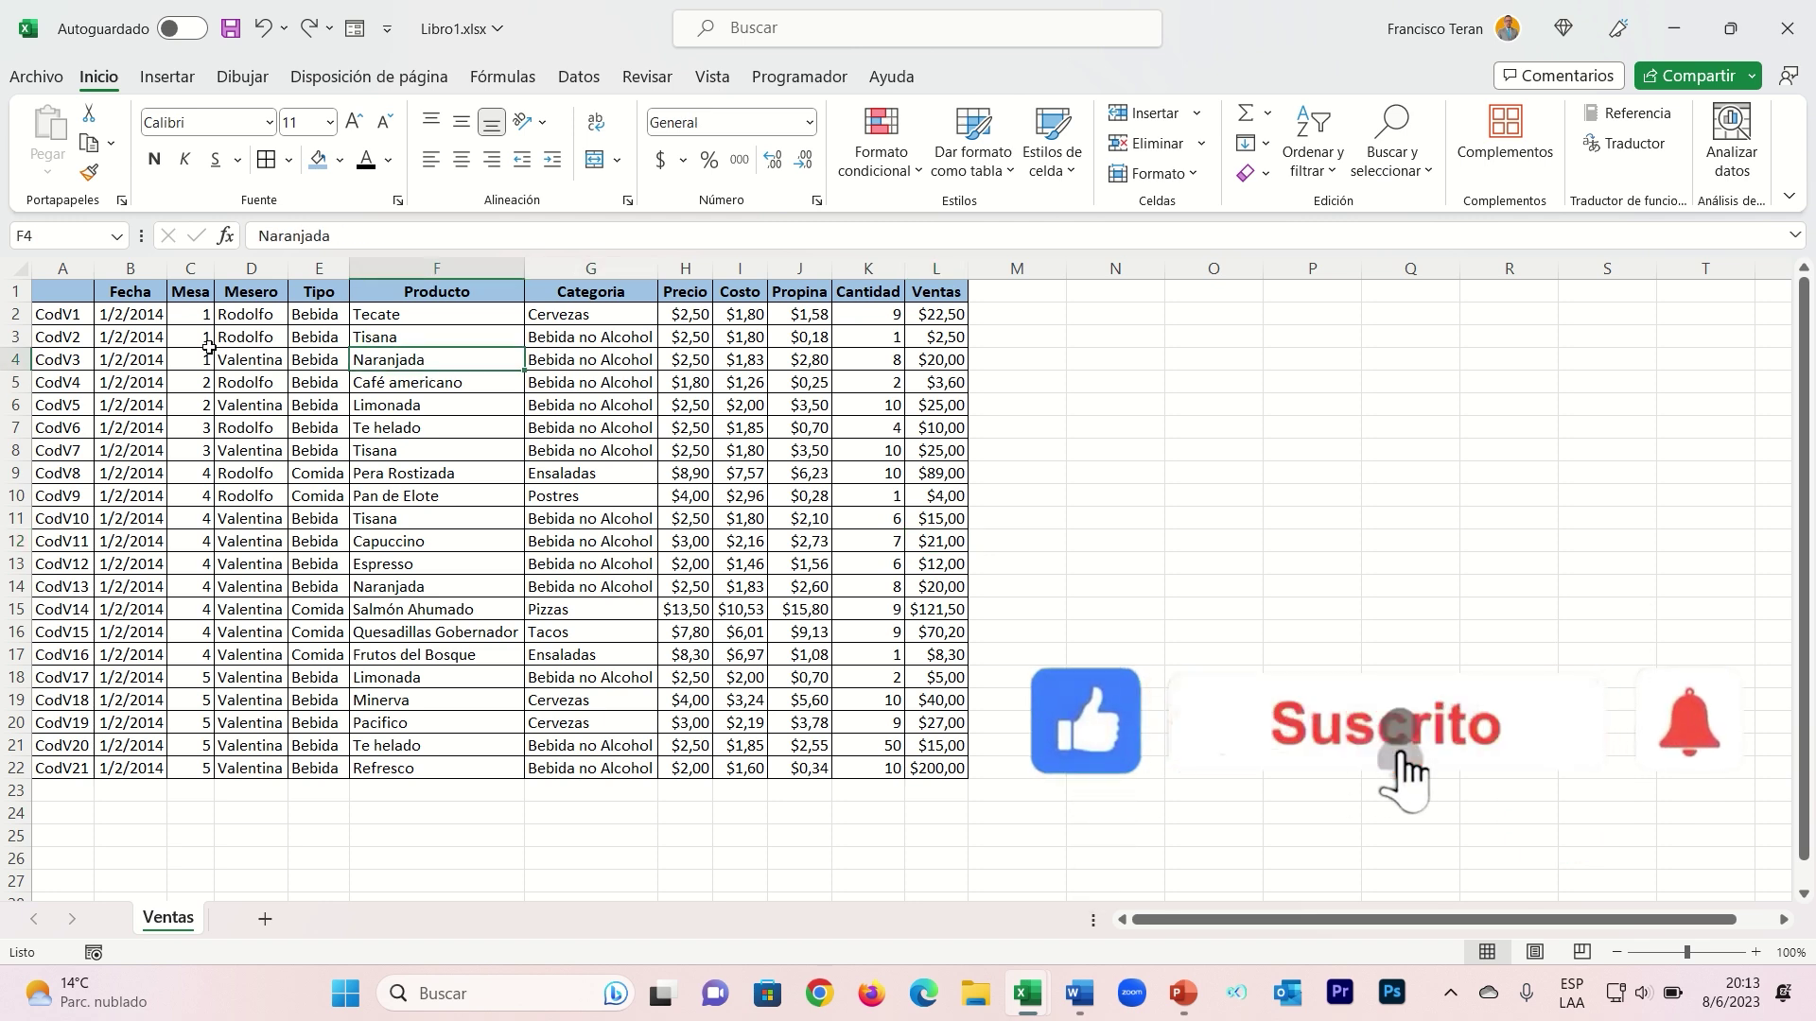
pyautogui.moveTo(63, 291)
pyautogui.mouseDown()
pyautogui.moveTo(813, 421)
pyautogui.moveTo(945, 770)
pyautogui.mouseUp()
pyautogui.click(799, 609)
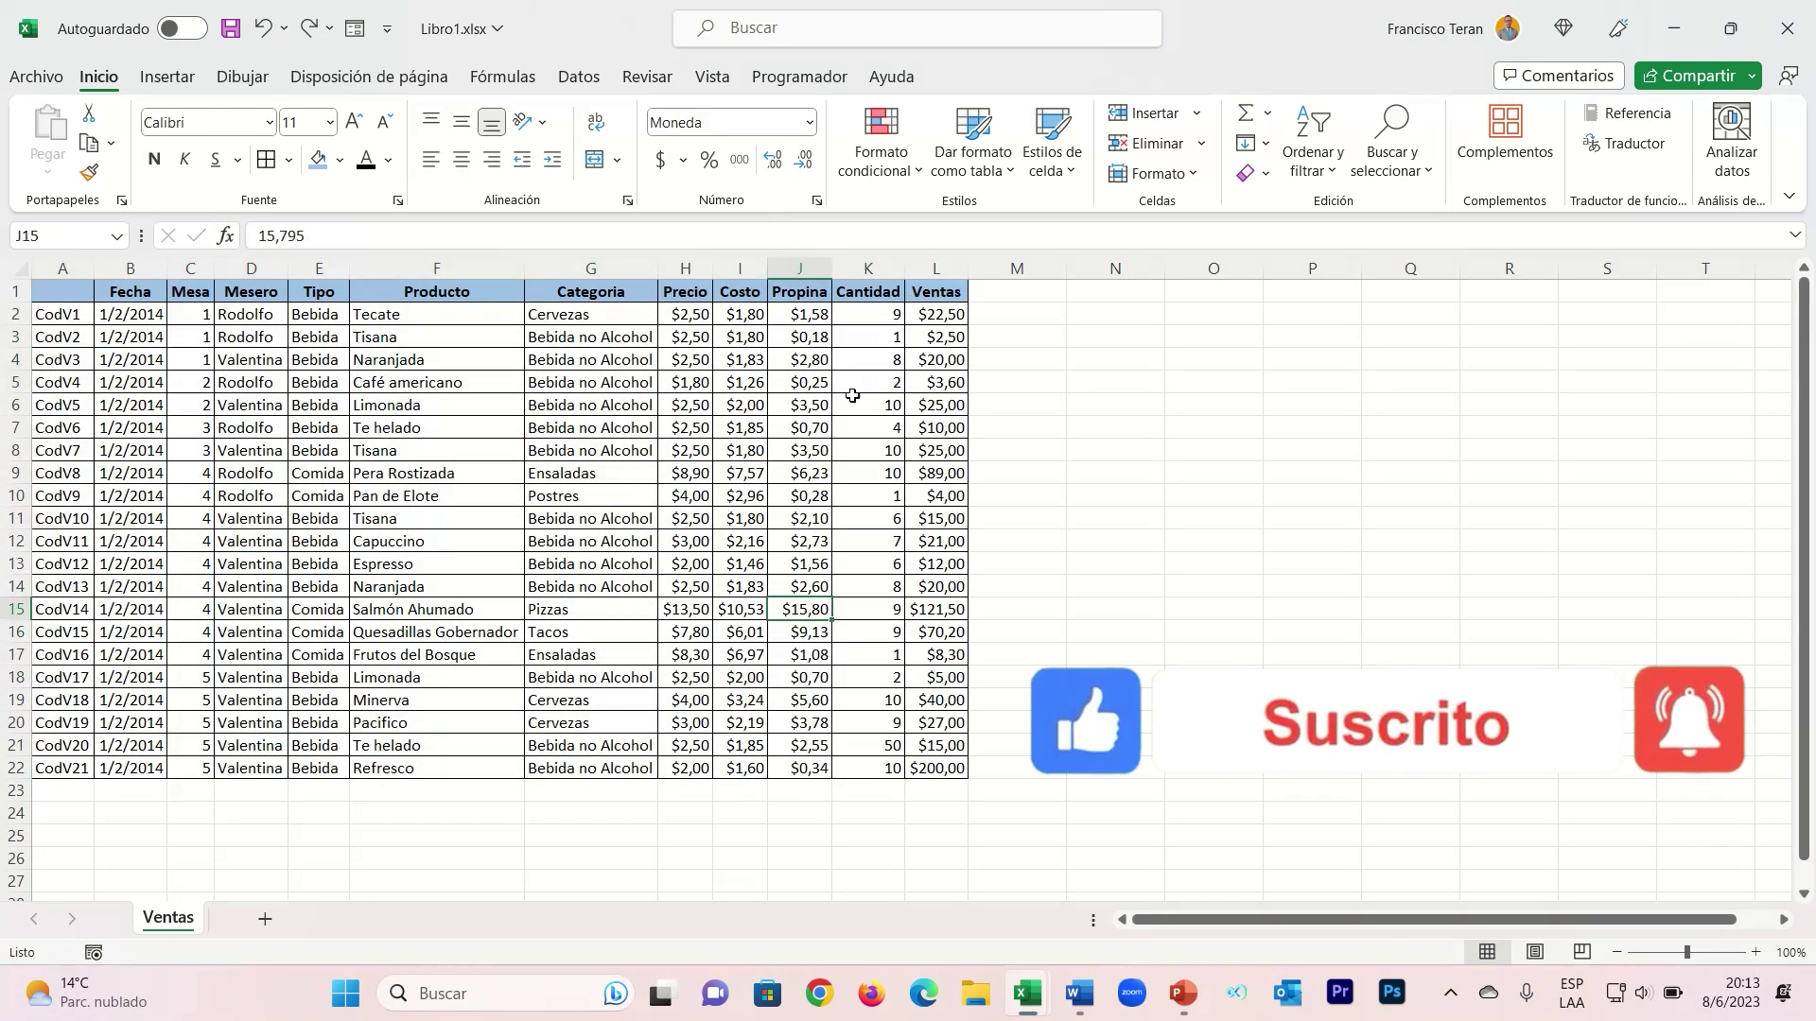
pyautogui.hotkey('alt', 'Tab')
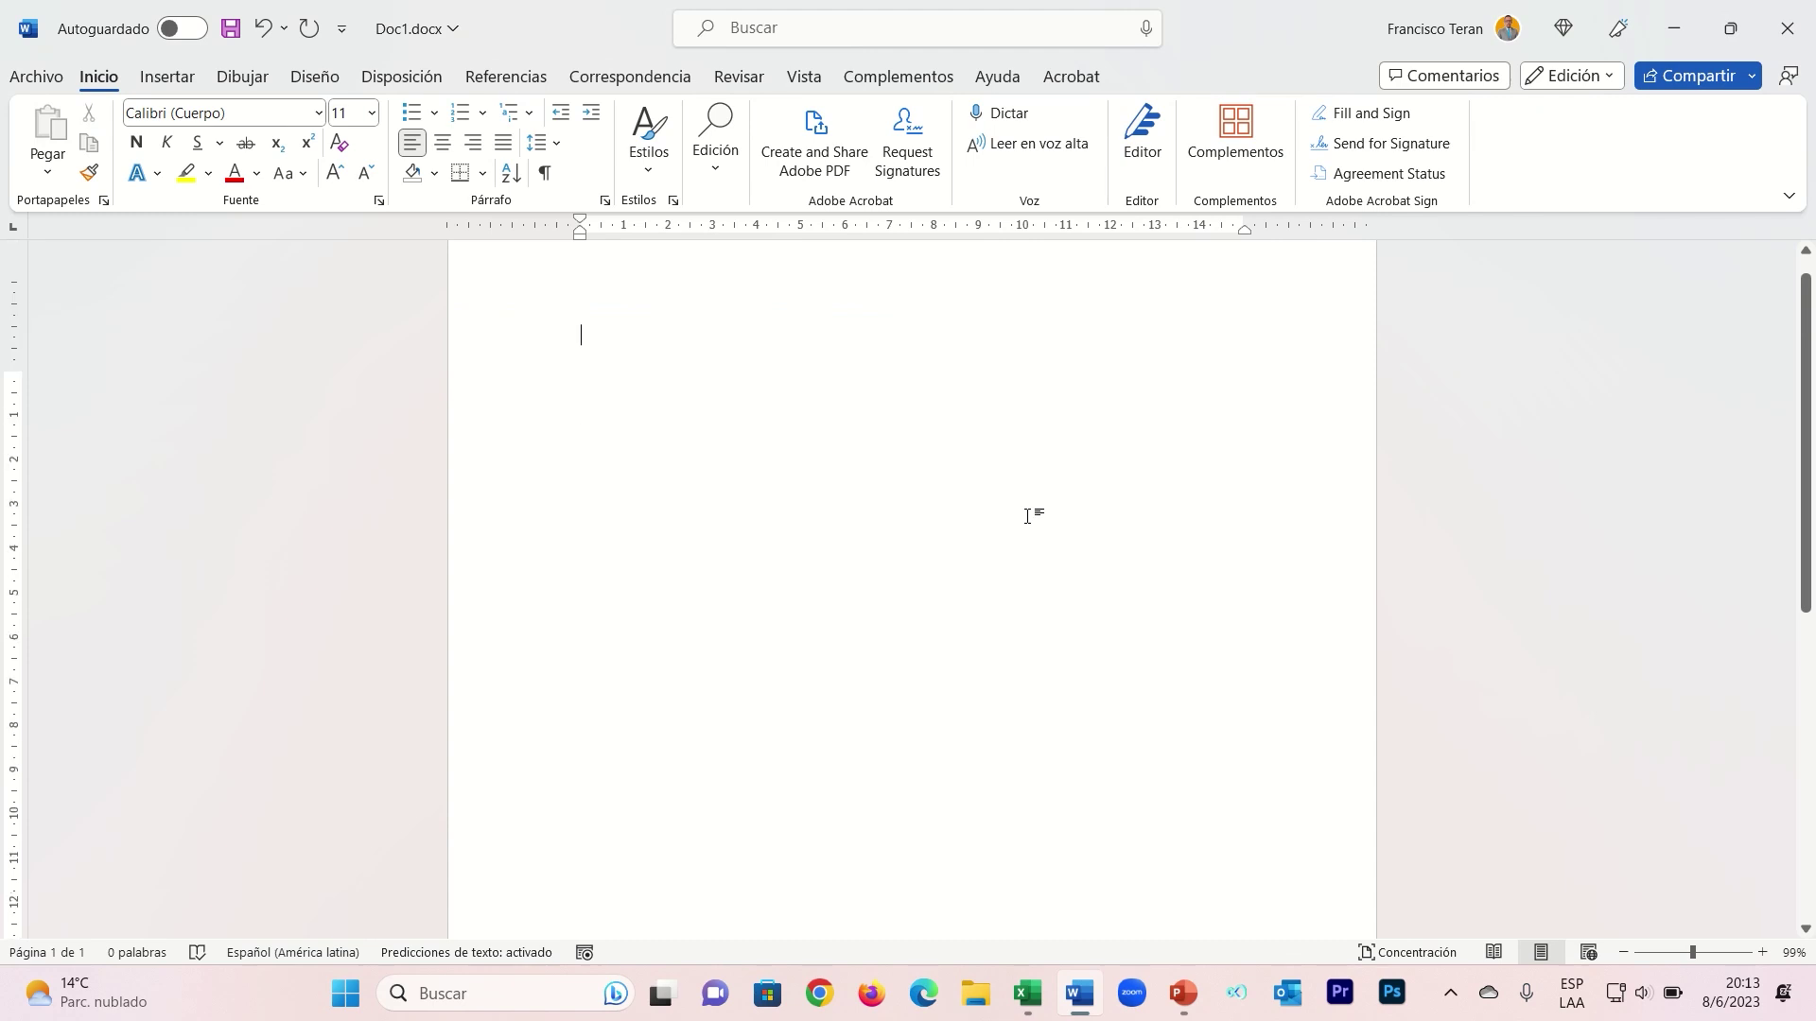
pyautogui.scroll(1, 1031, 514)
pyautogui.click(1027, 993)
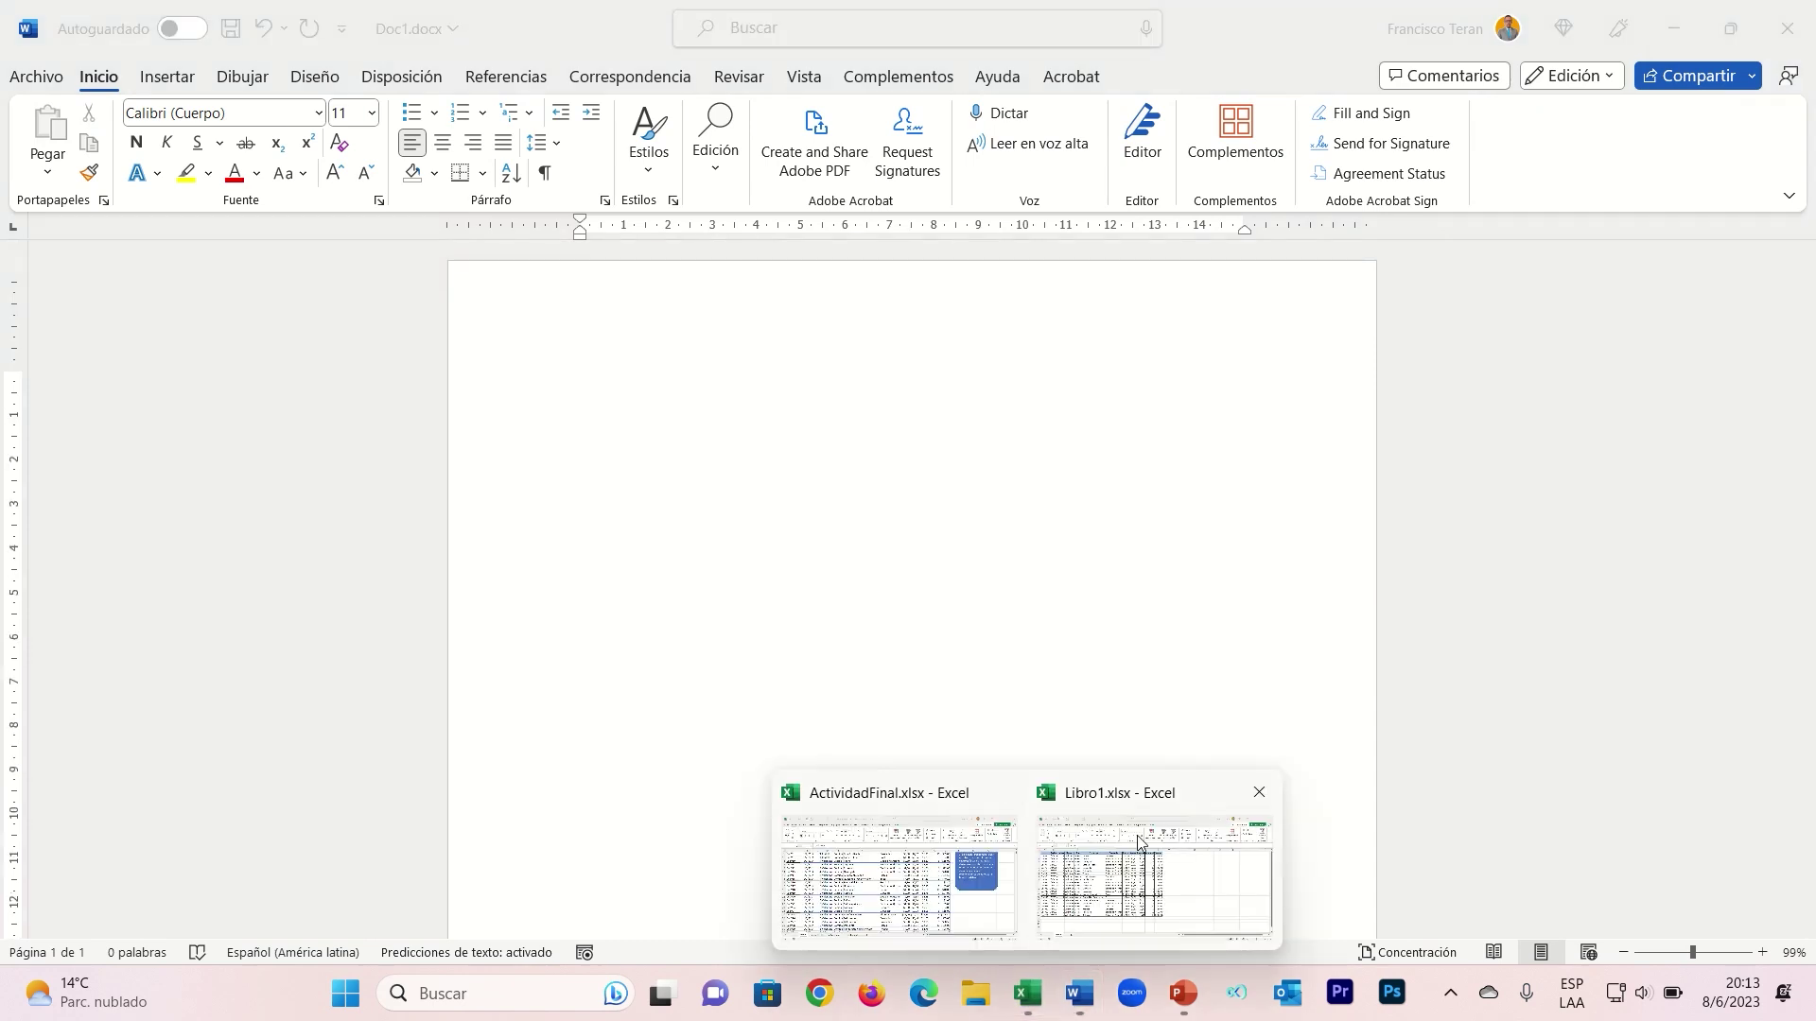
pyautogui.click(1169, 881)
pyautogui.click(762, 496)
# - Copy the sales table A1:L22 and paste it into the blank Doc1.docx
pyautogui.moveTo(70, 295); pyautogui.dragTo(944, 769)
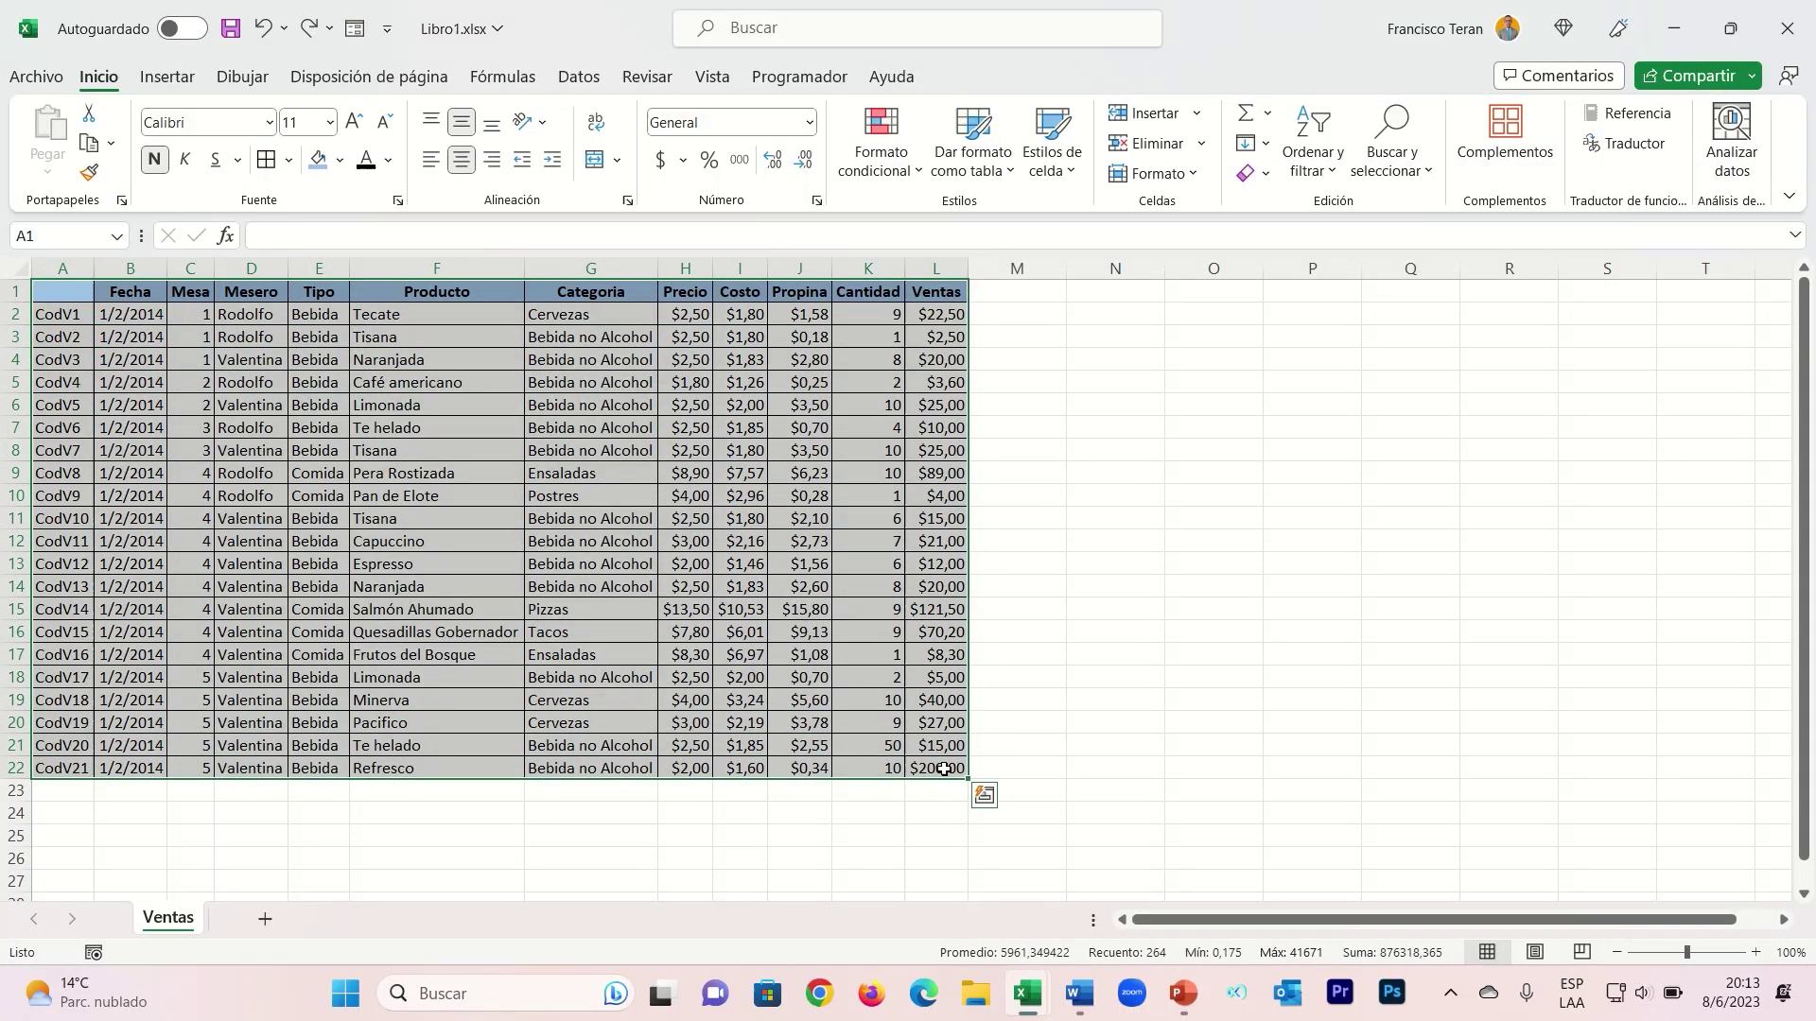
pyautogui.hotkey('ctrl', 'c')
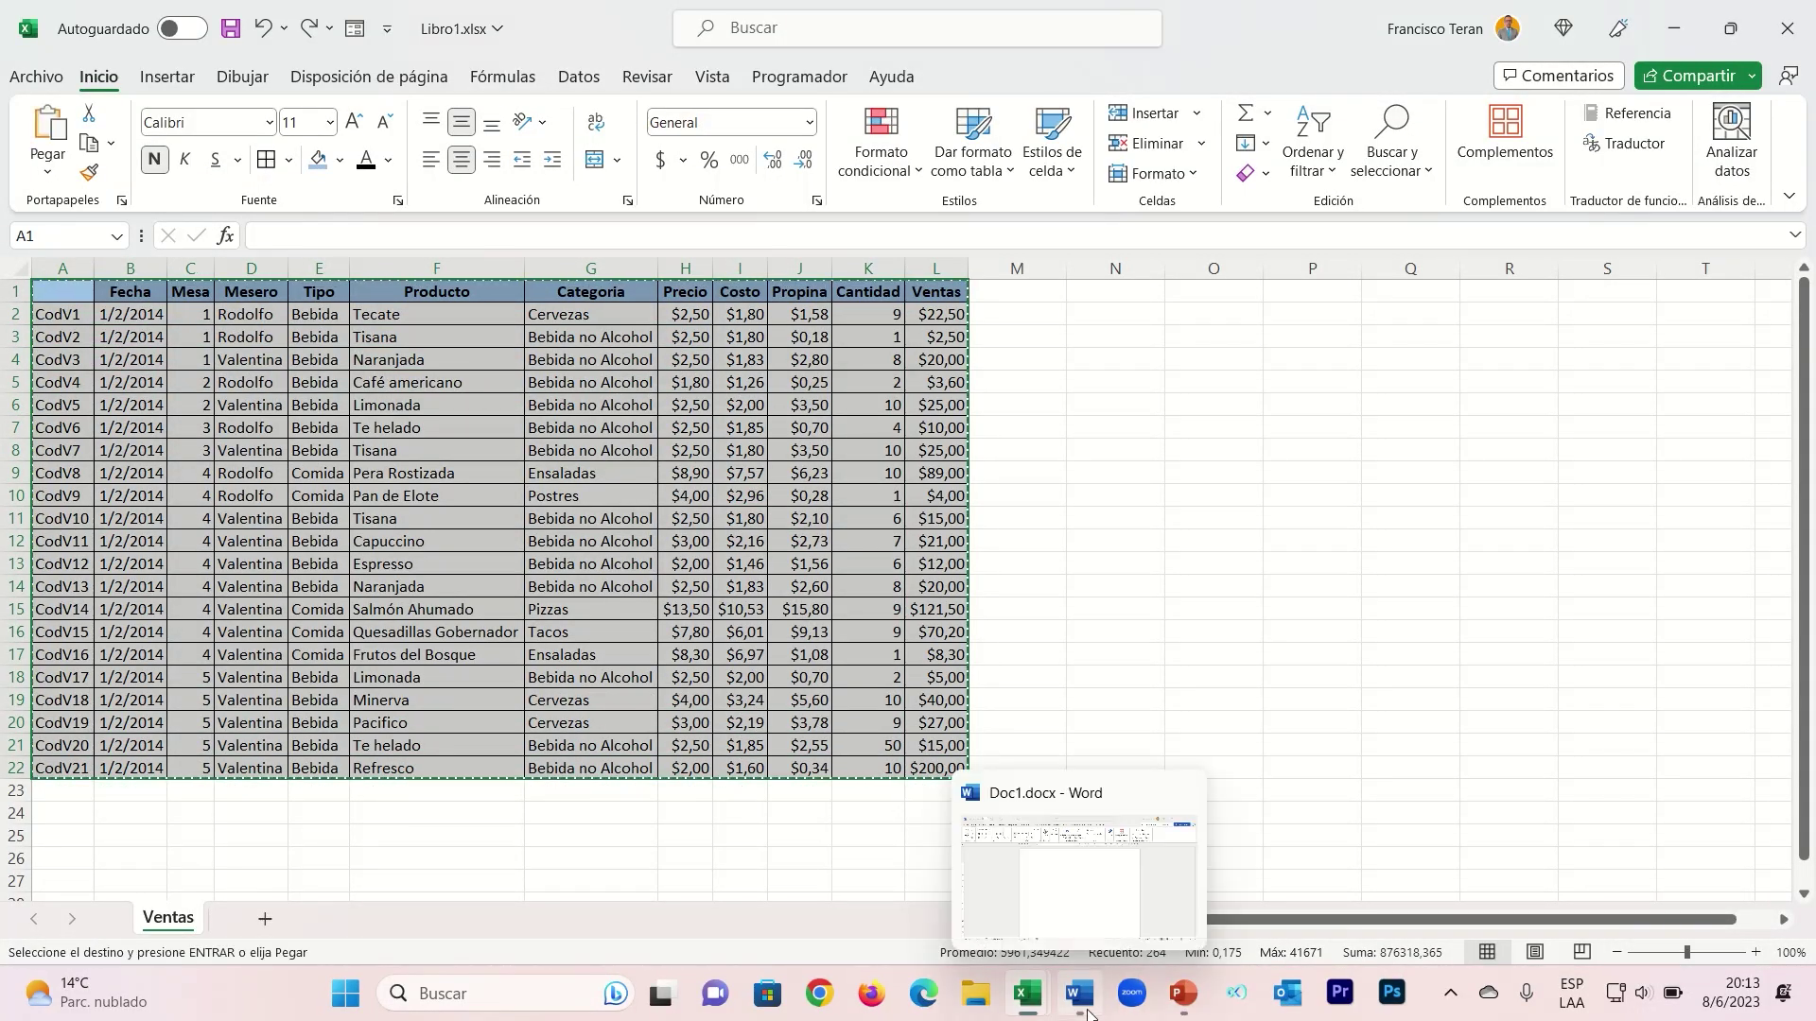
pyautogui.click(1080, 993)
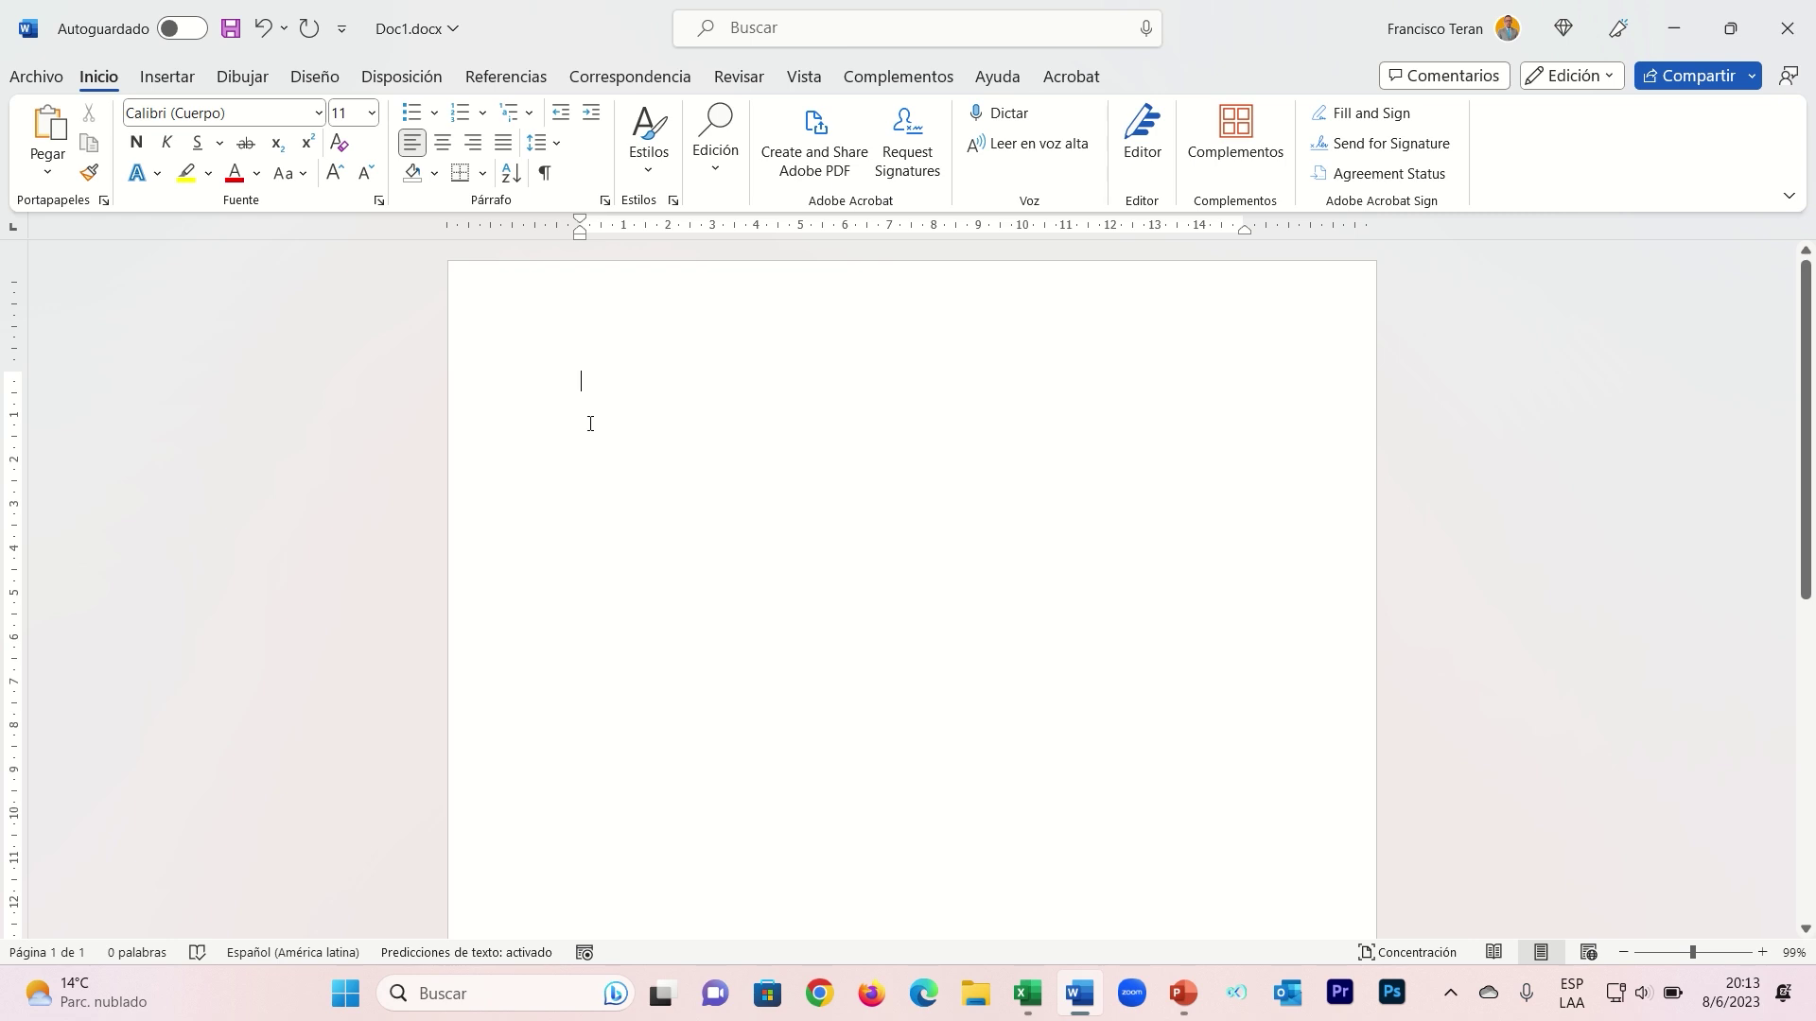
pyautogui.hotkey('ctrl', 'v')
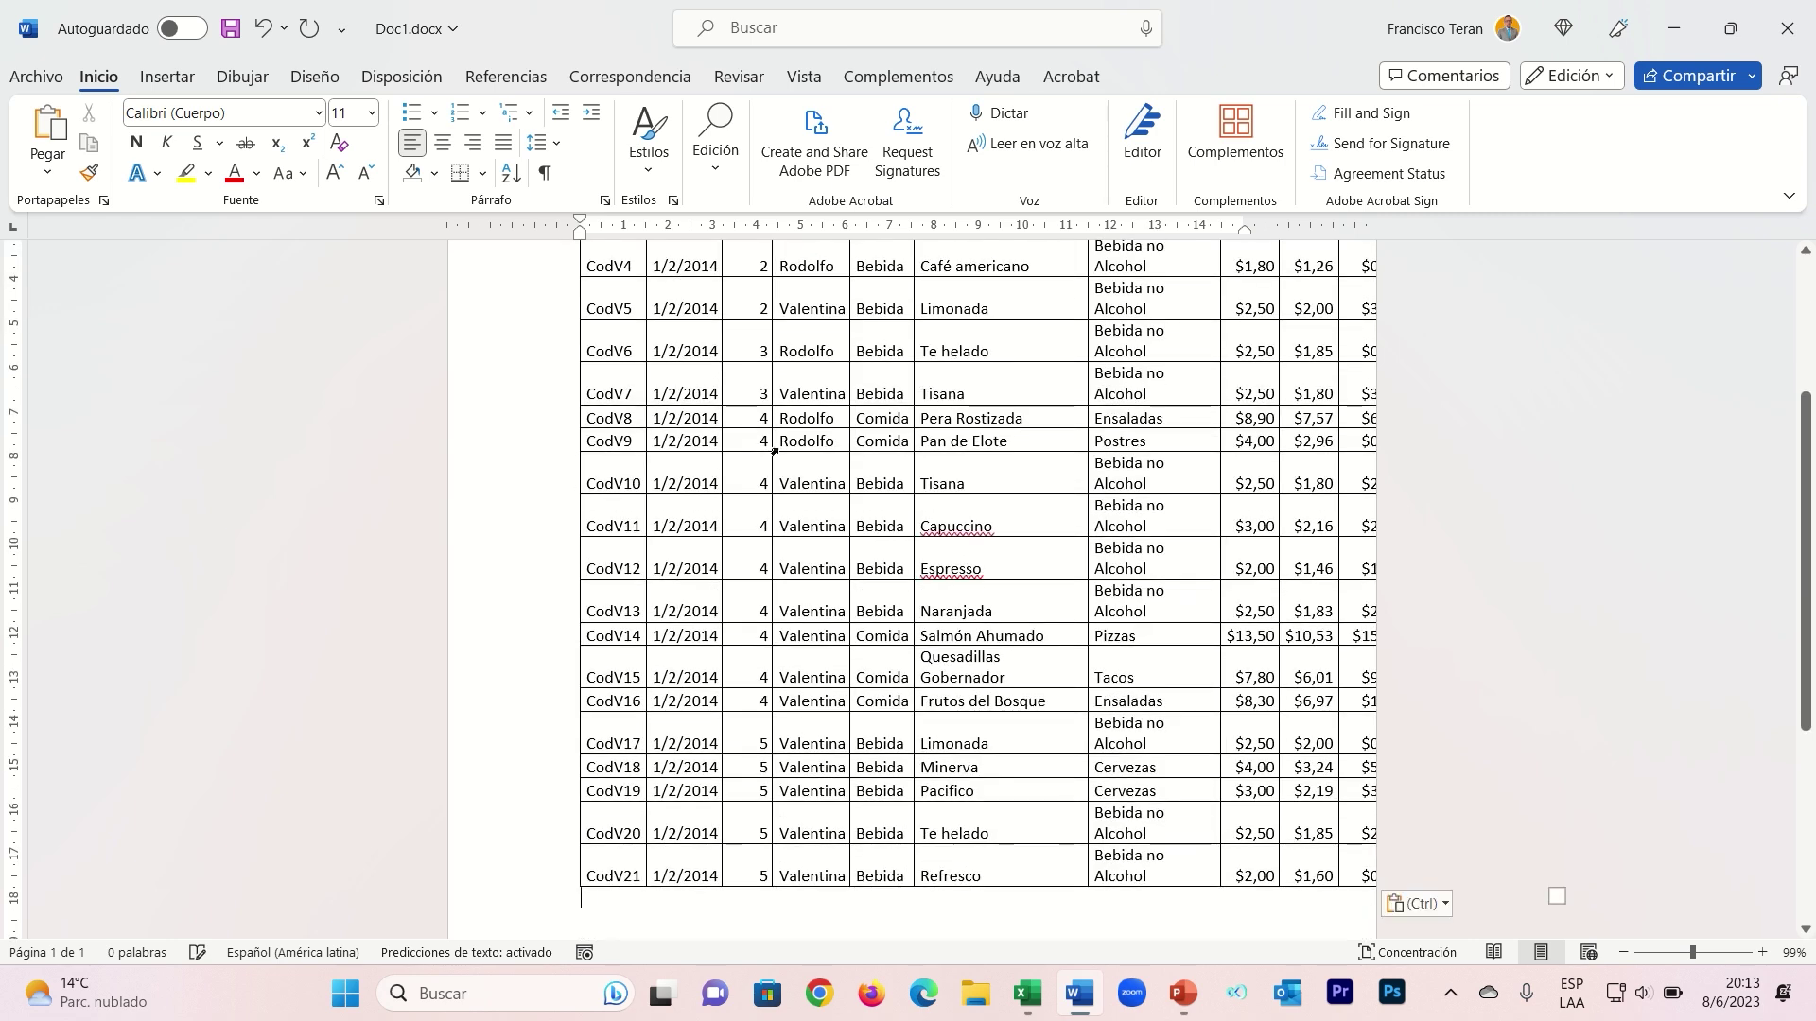
# - Scroll through the pasted sales table and click into its cells
pyautogui.scroll(2, 1229, 556)
pyautogui.scroll(-5, 1419, 662)
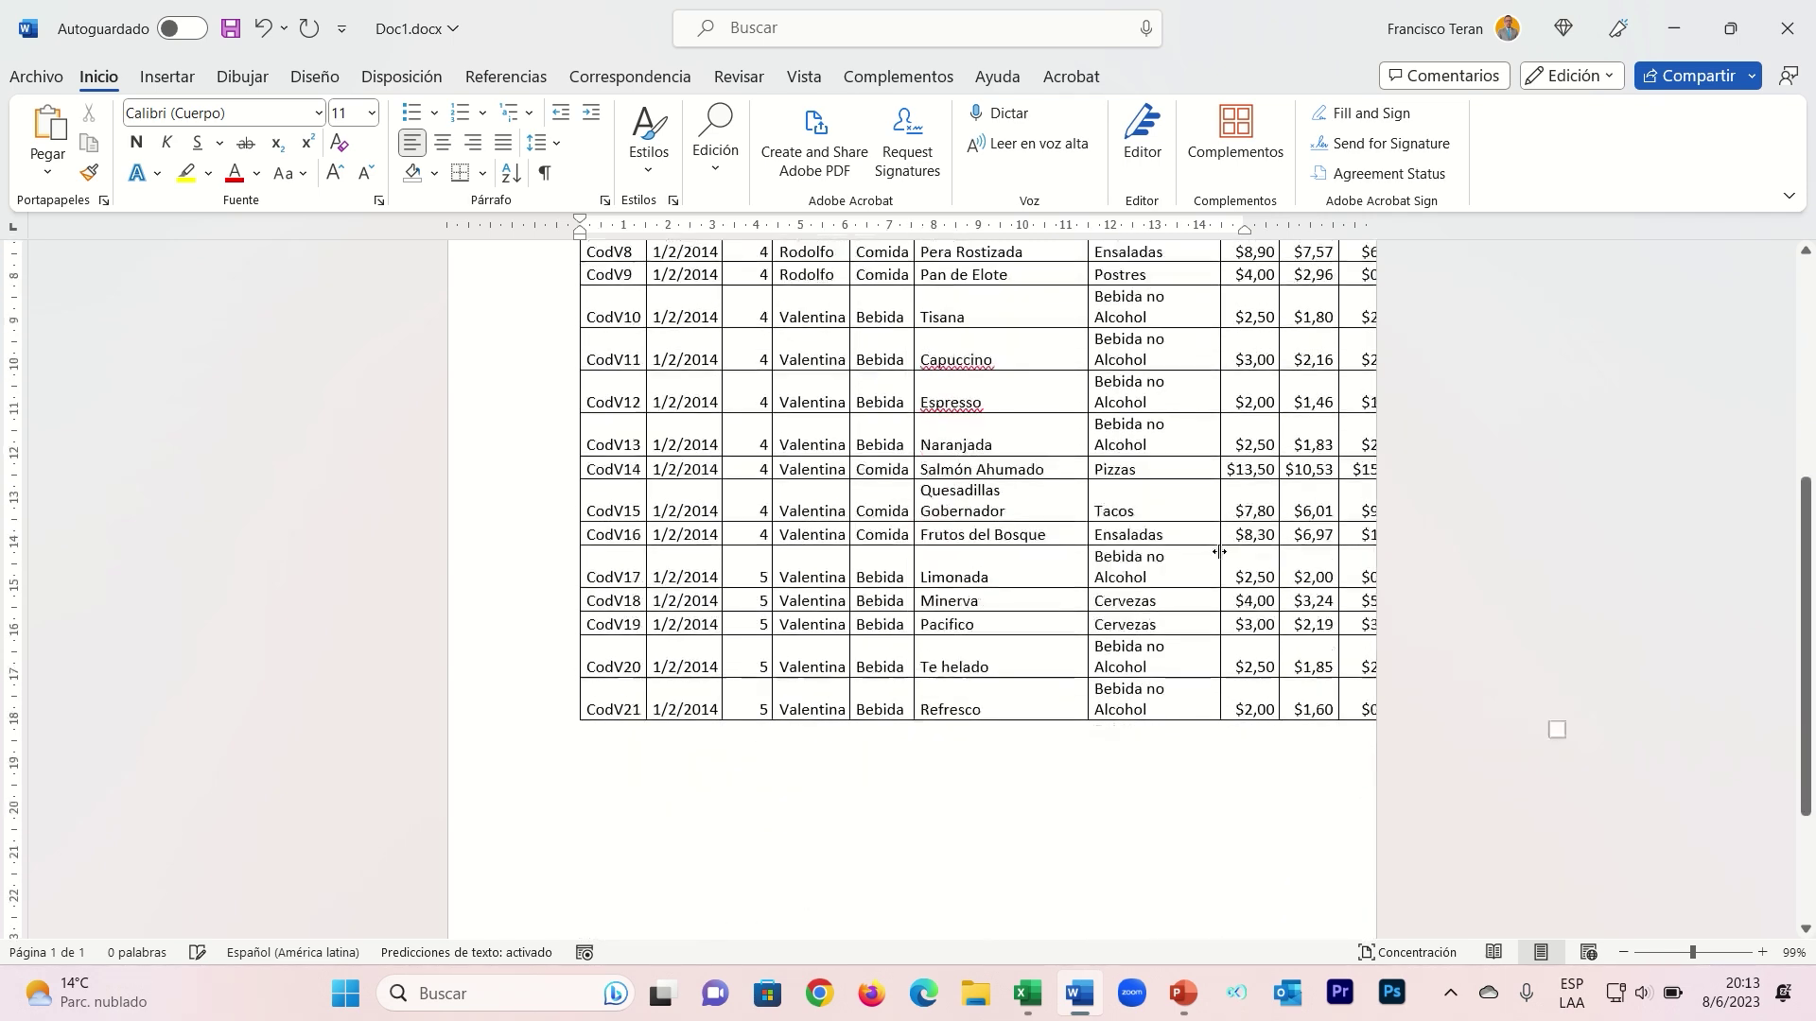
pyautogui.scroll(2, 1300, 558)
pyautogui.scroll(3, 1418, 548)
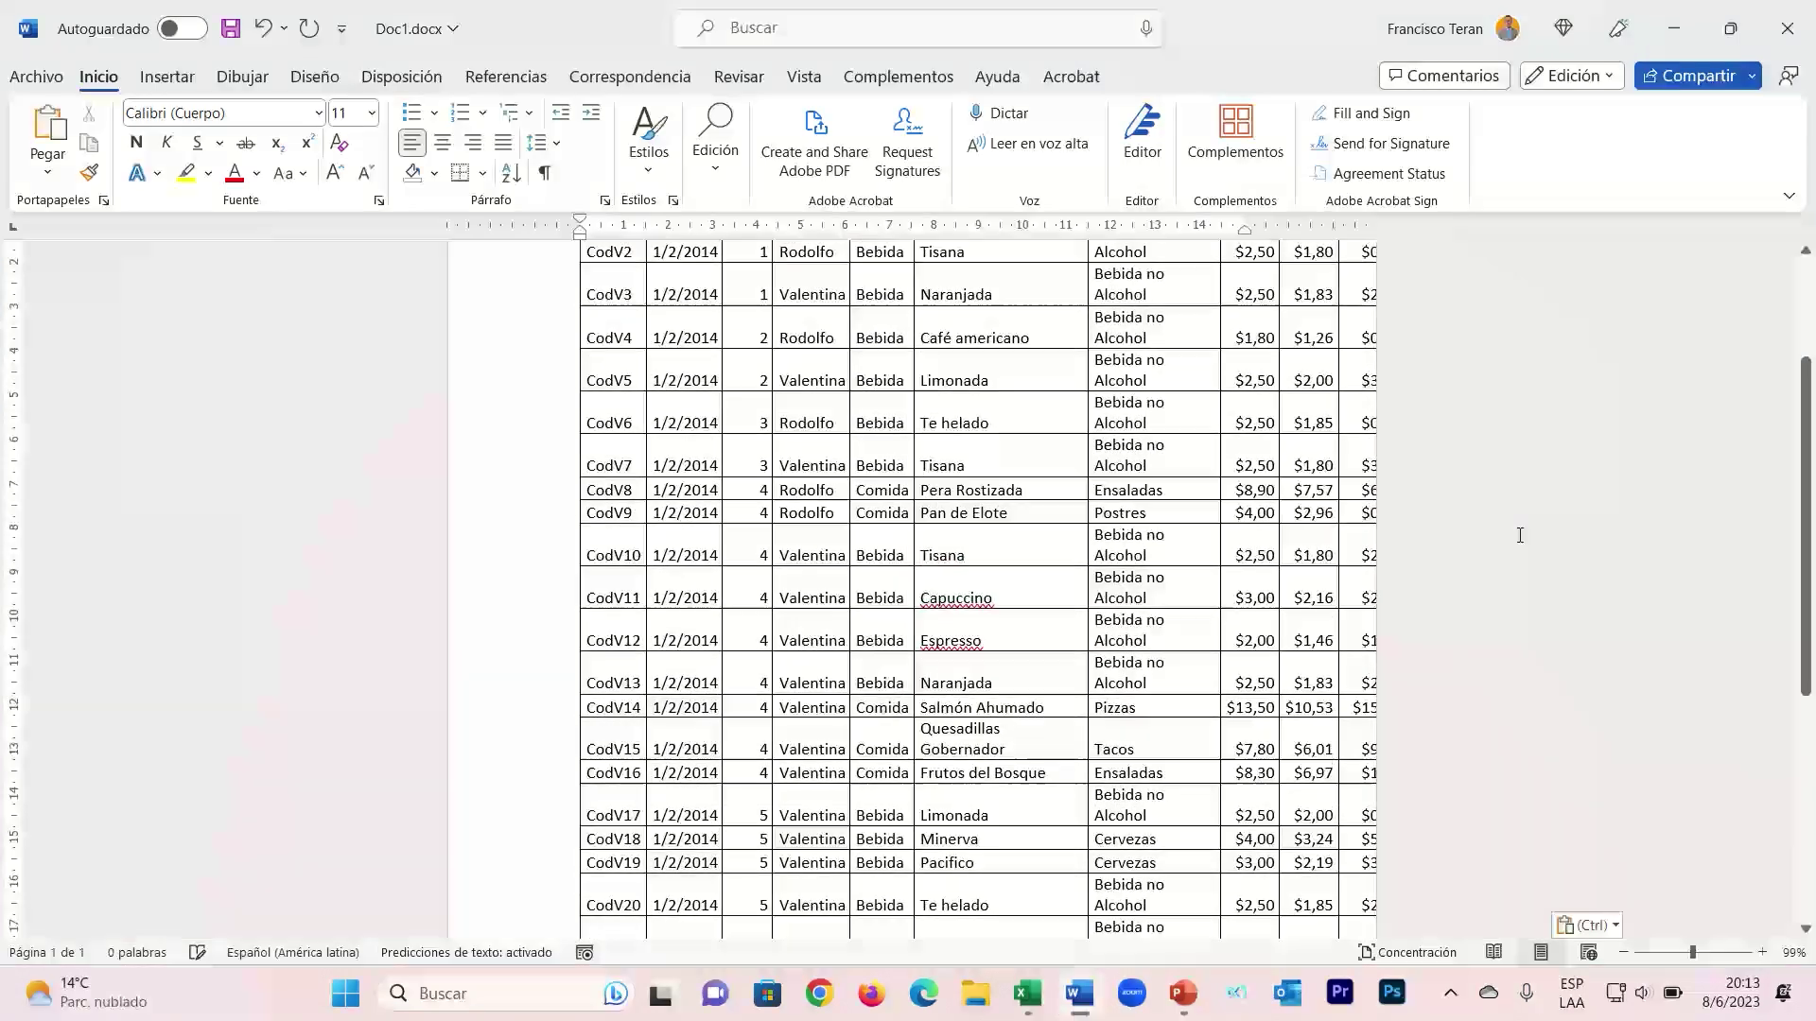
pyautogui.click(563, 489)
pyautogui.click(1607, 454)
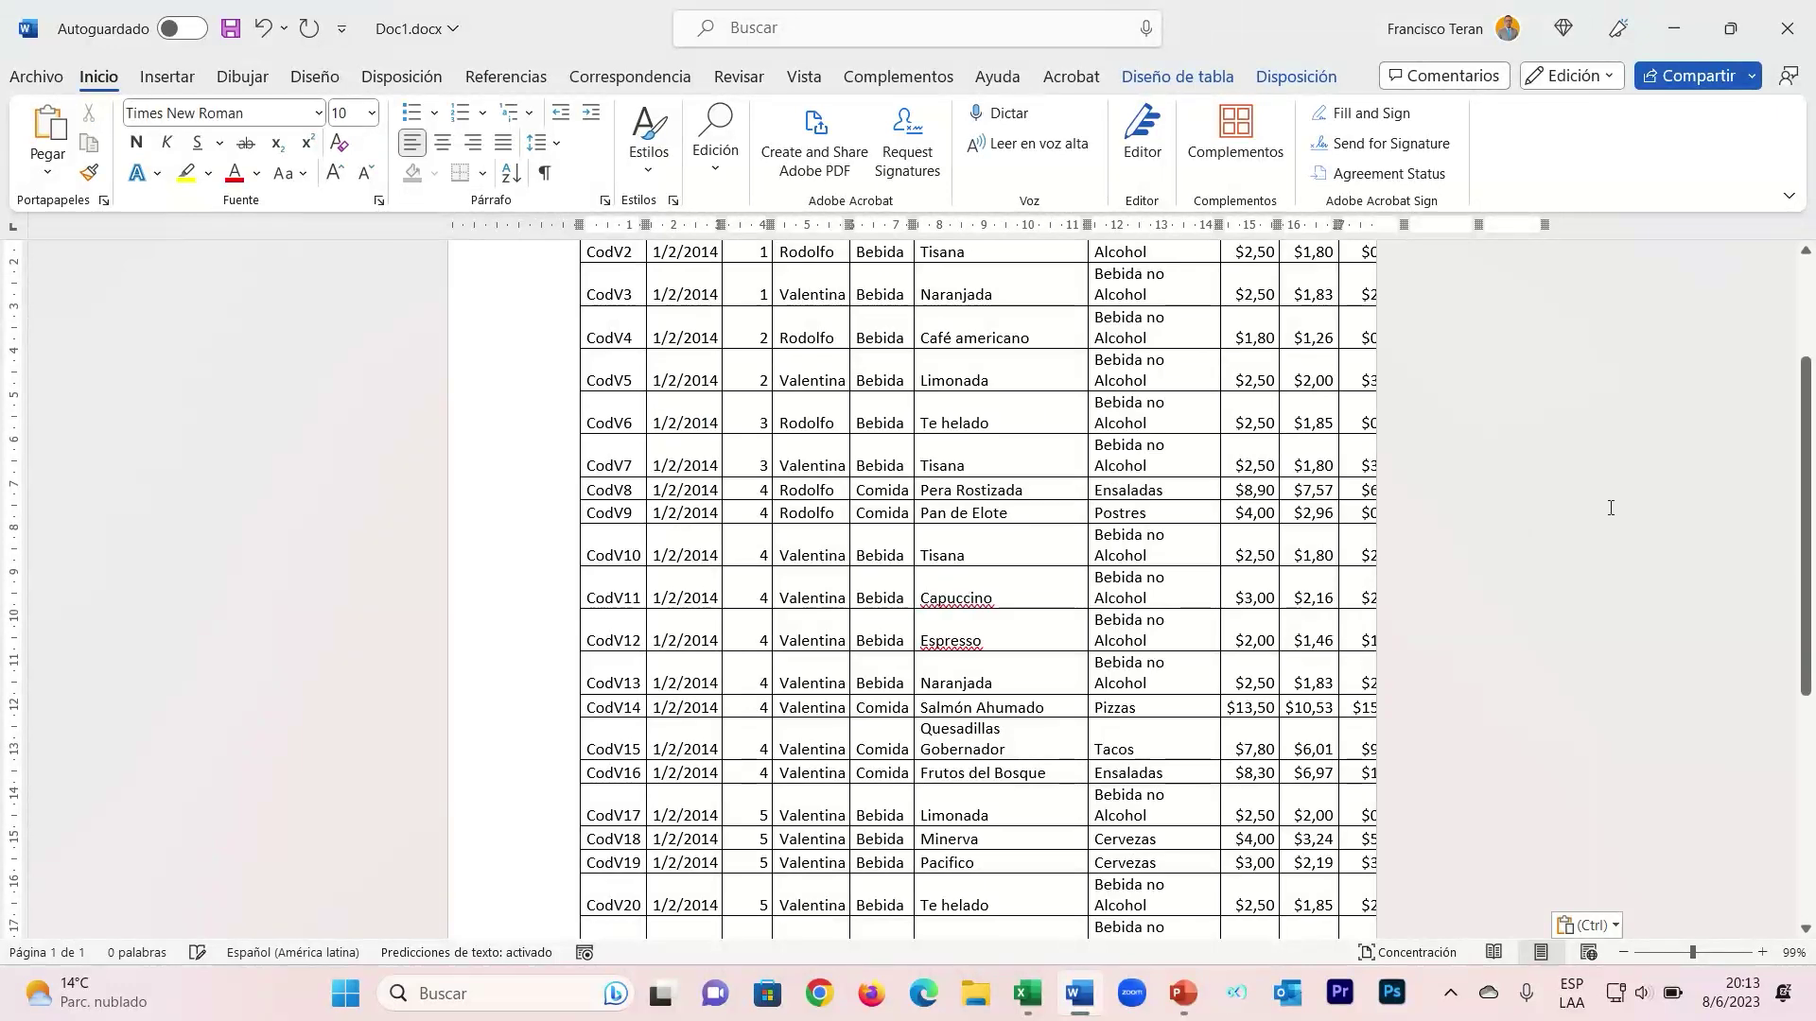
pyautogui.scroll(2, 1383, 484)
# - Widen the Propina column, narrow the Categoria column, and zoom out to see more of the table
pyautogui.moveTo(1384, 485); pyautogui.dragTo(1400, 485)
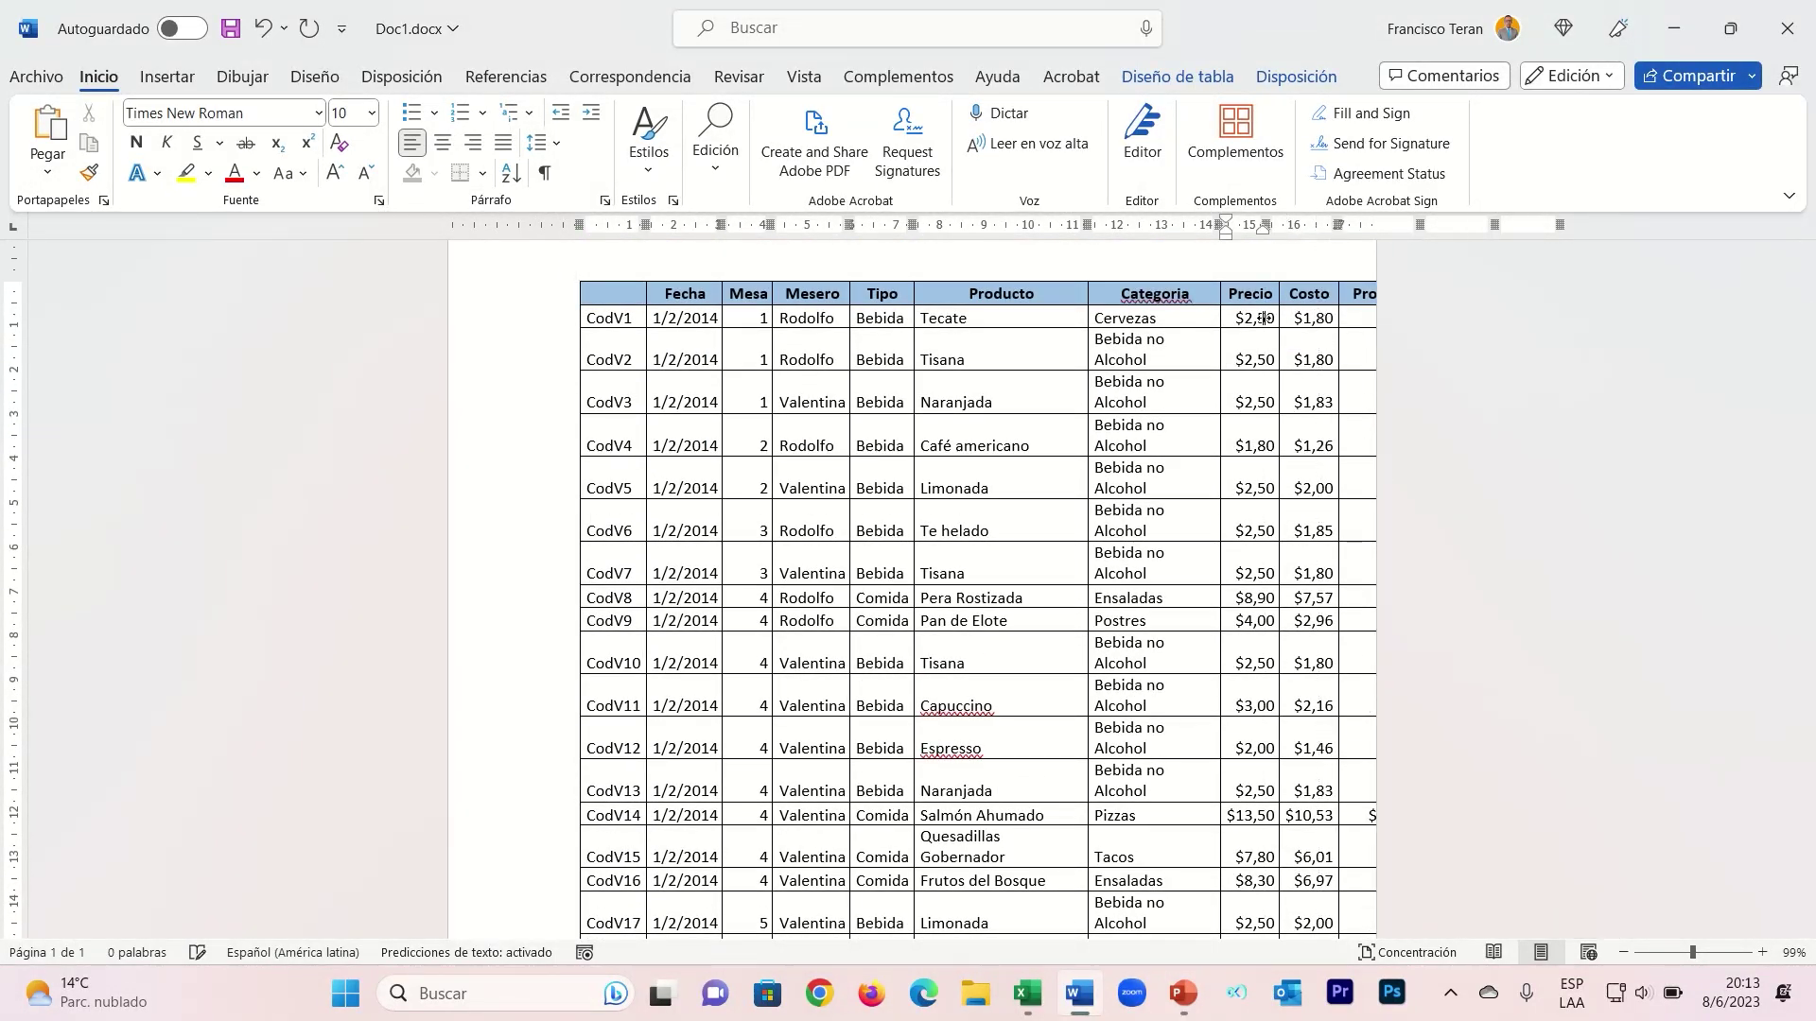
pyautogui.moveTo(1219, 313); pyautogui.dragTo(1199, 313)
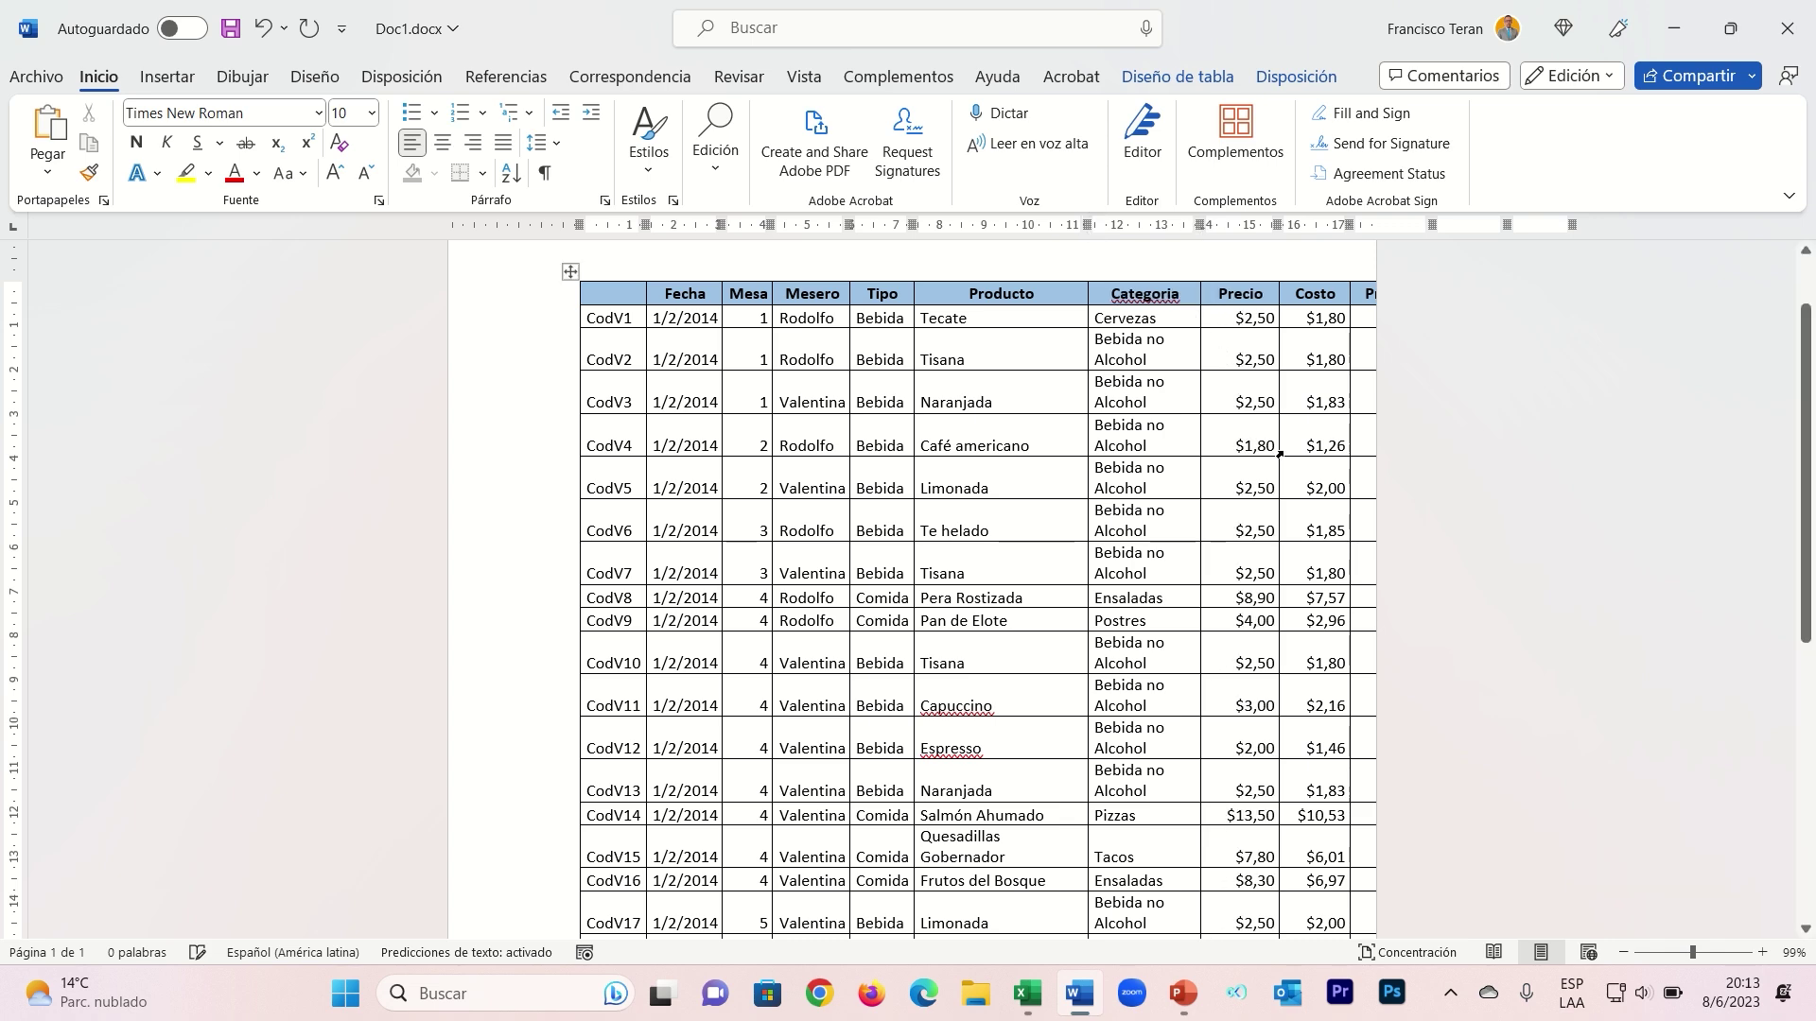
pyautogui.scroll(-5, 1319, 477)
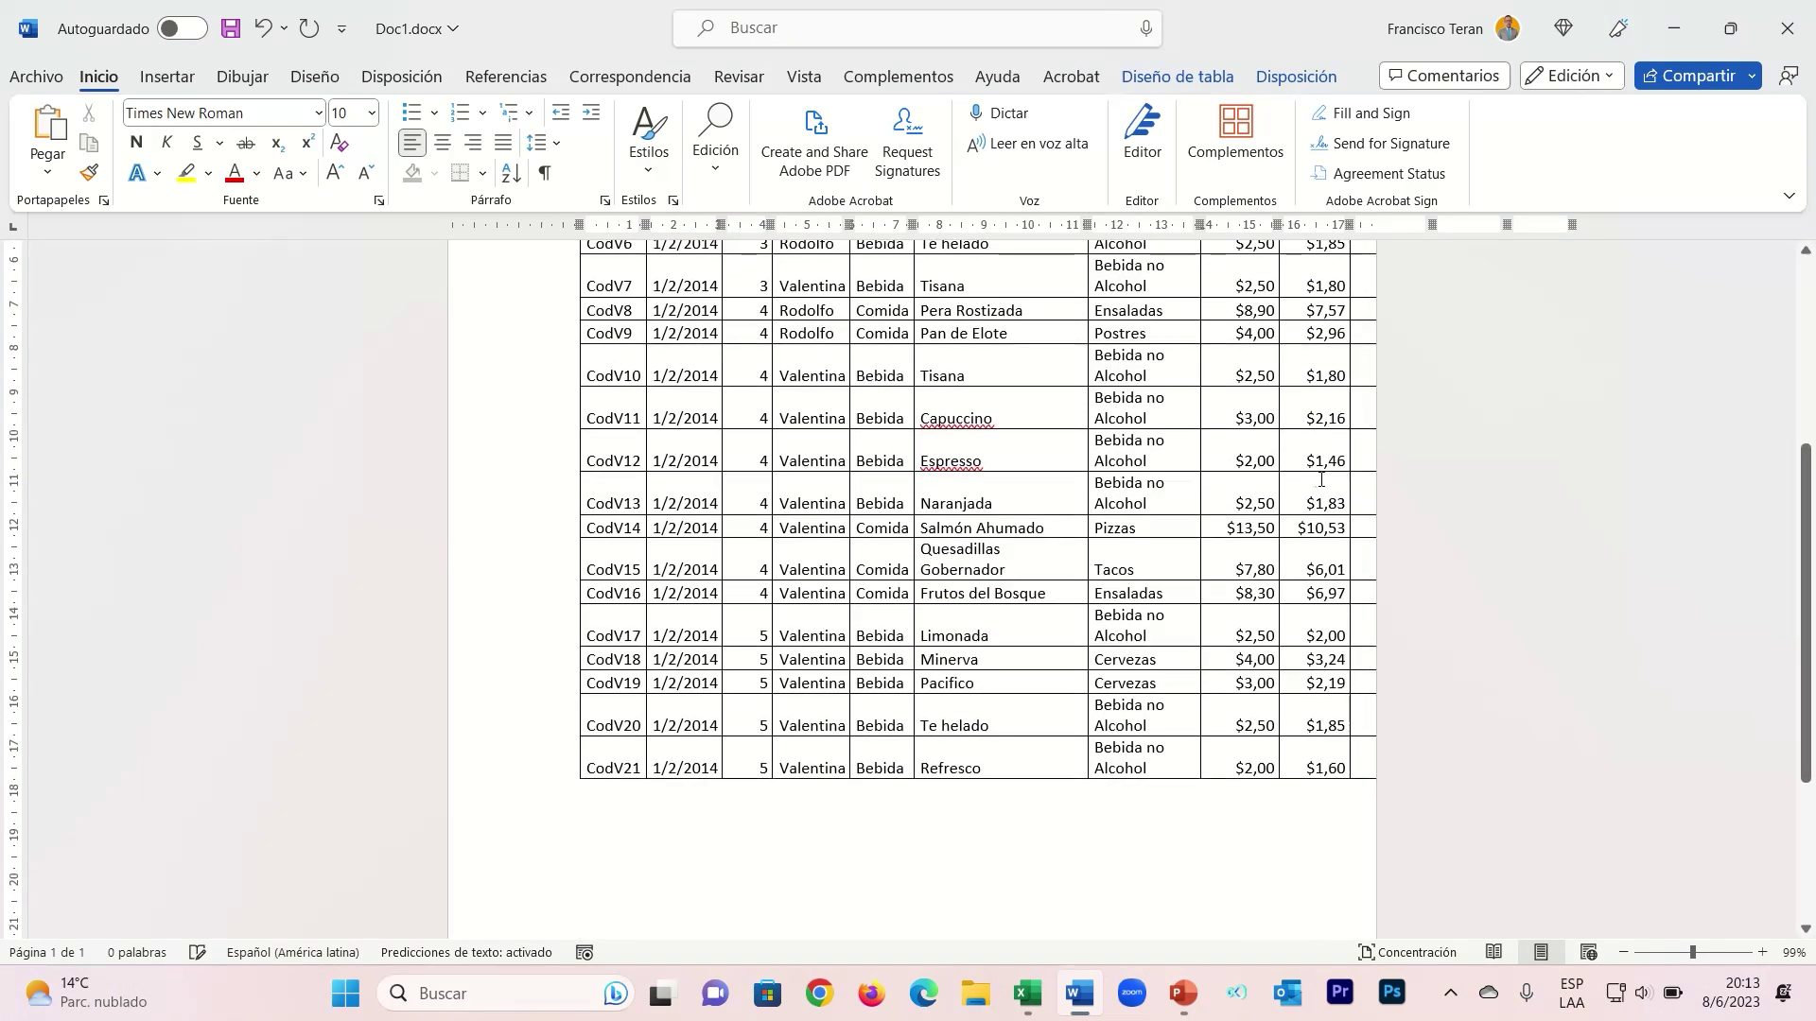
pyautogui.click(1265, 569)
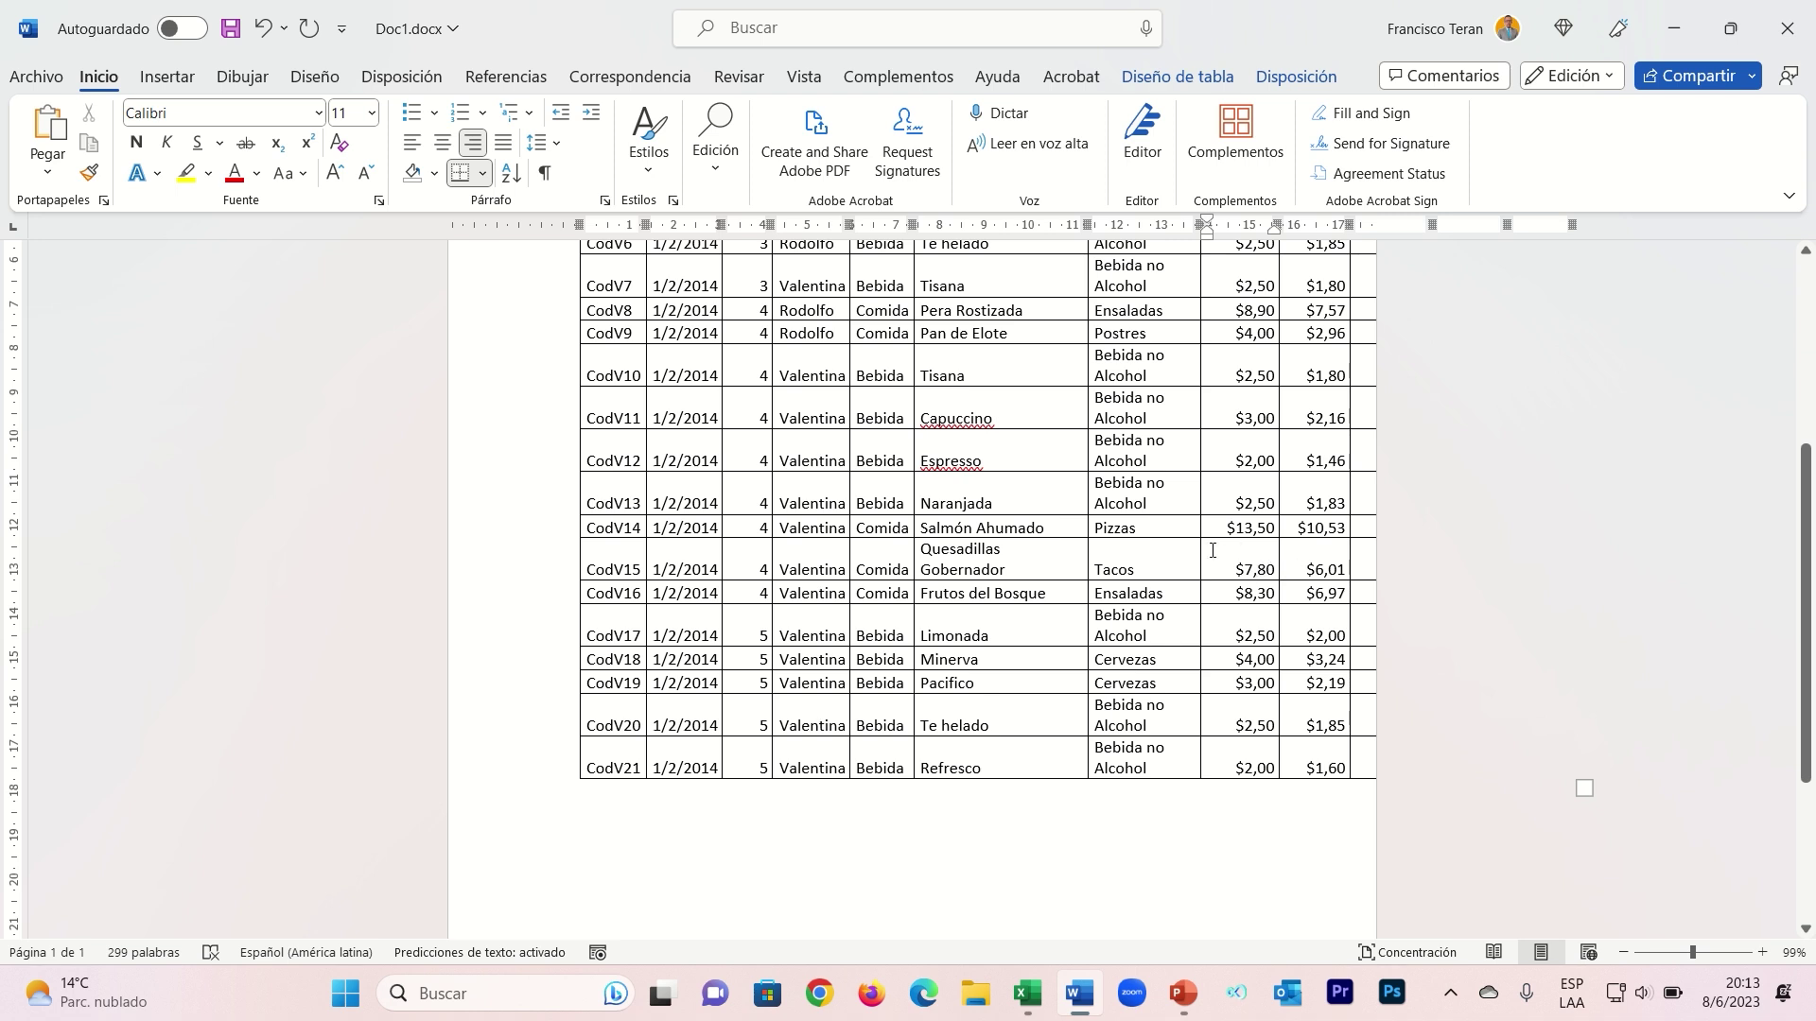
pyautogui.click(1140, 561)
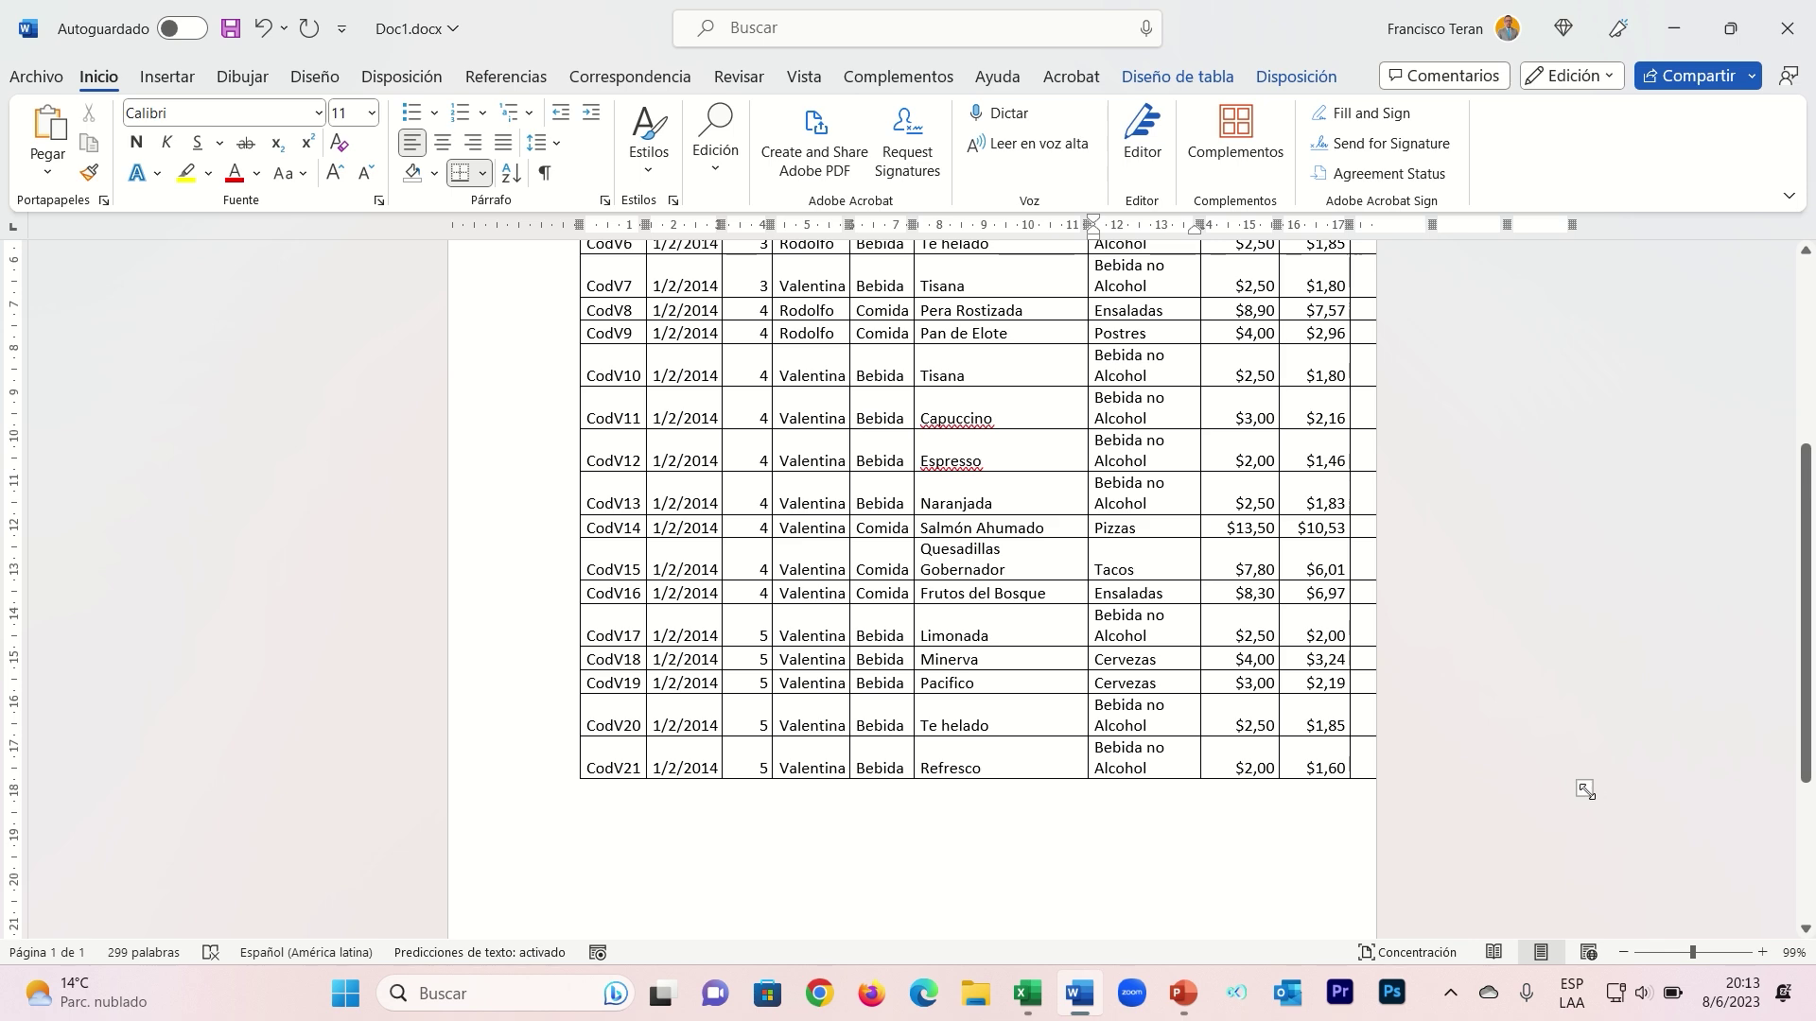
pyautogui.click(1672, 952)
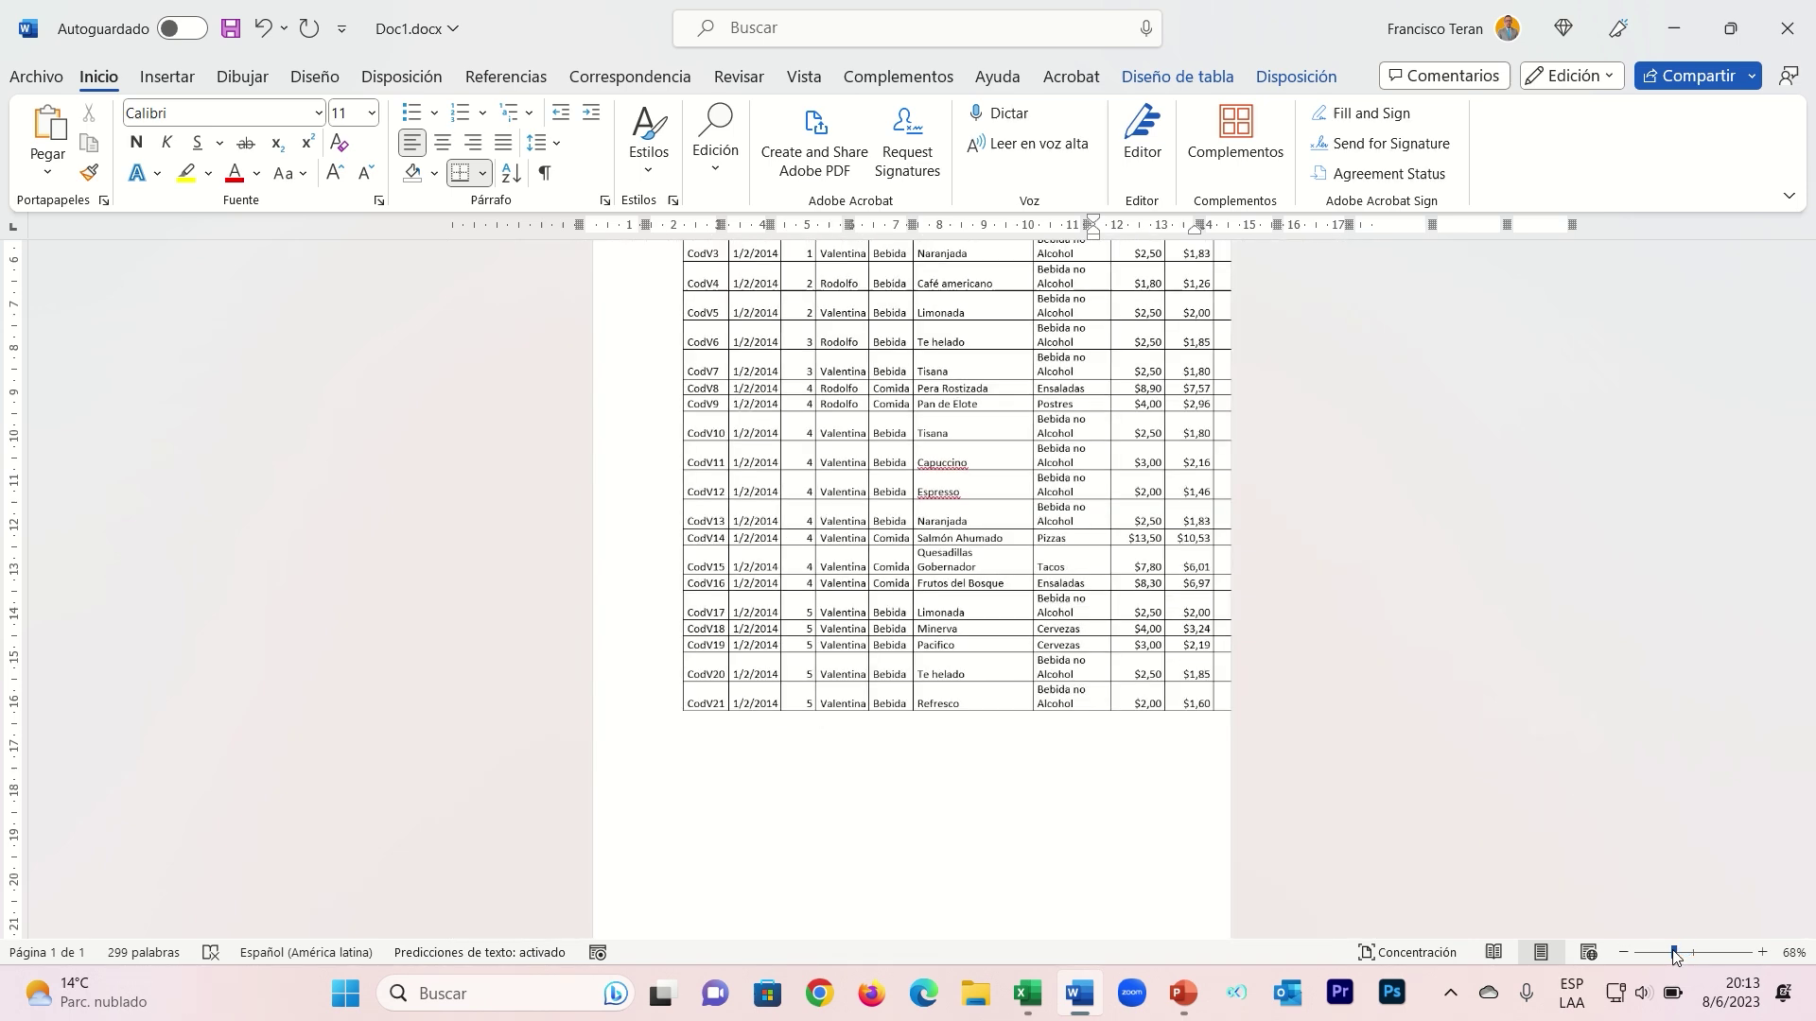
# - Shrink the table from its corner handle toward the page width, undoing one change
pyautogui.click(955, 568)
pyautogui.moveTo(1380, 719); pyautogui.dragTo(1212, 619)
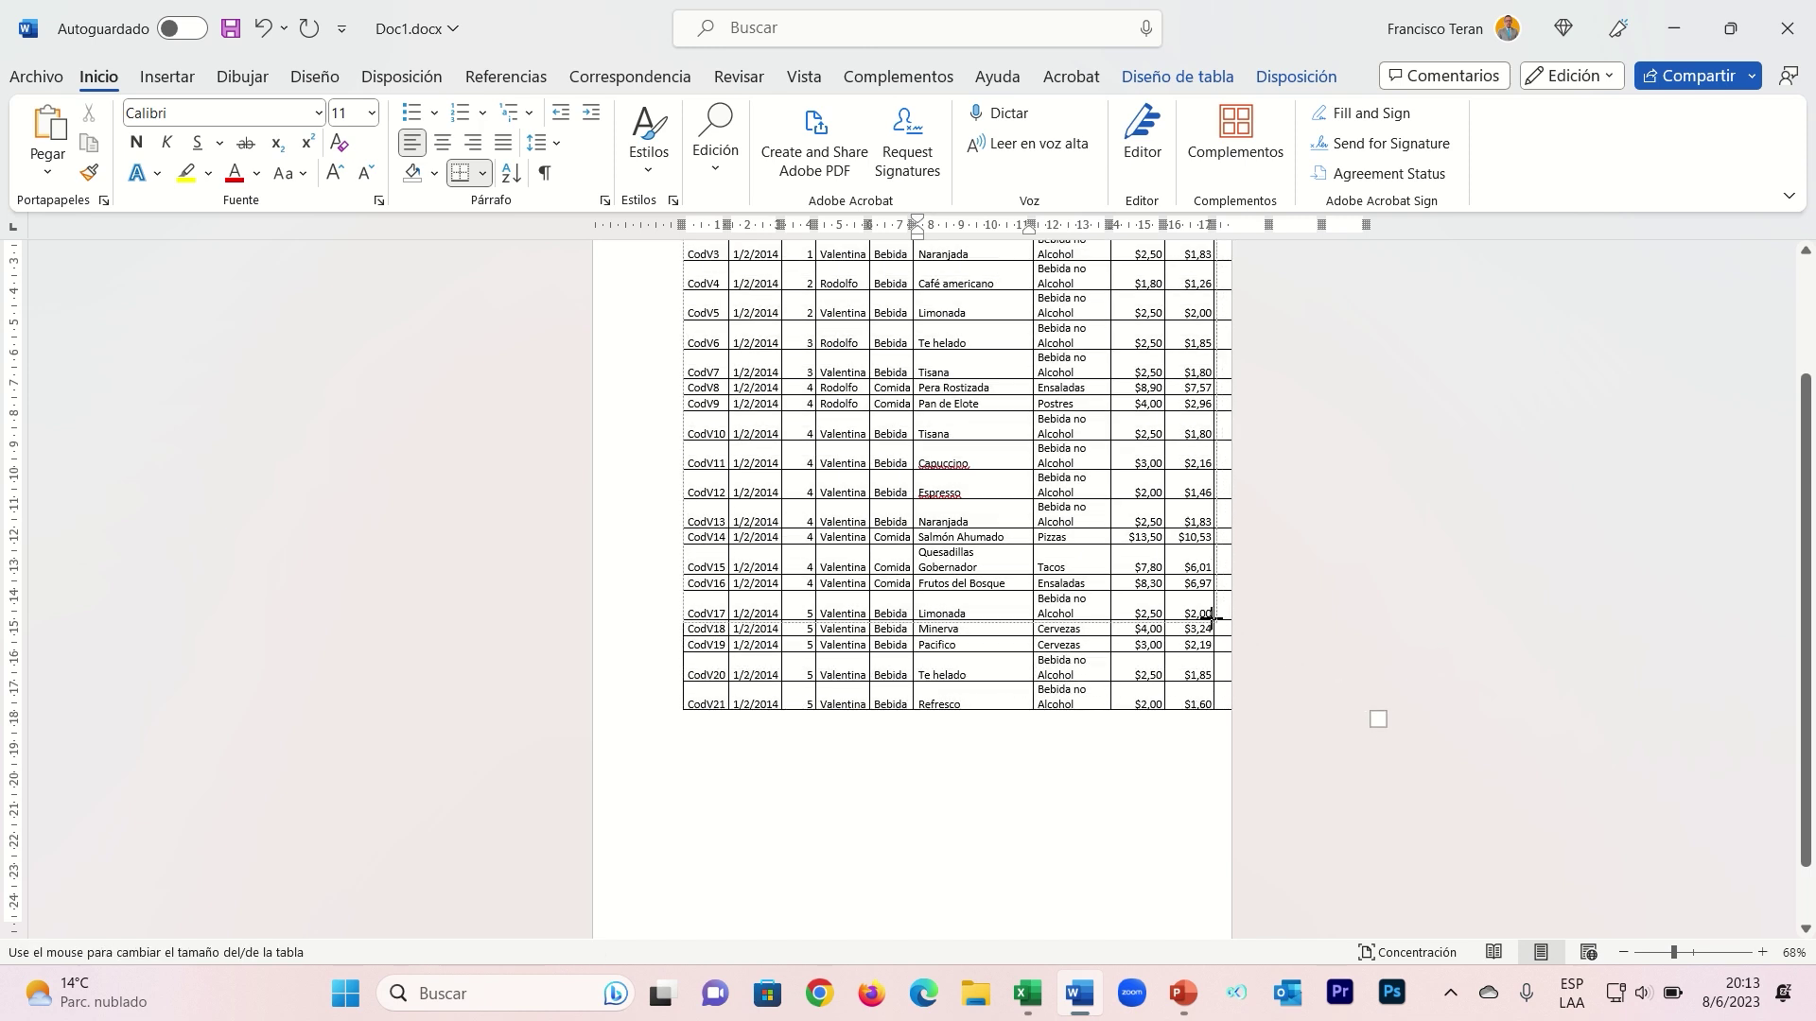
pyautogui.moveTo(1212, 619); pyautogui.dragTo(1194, 563)
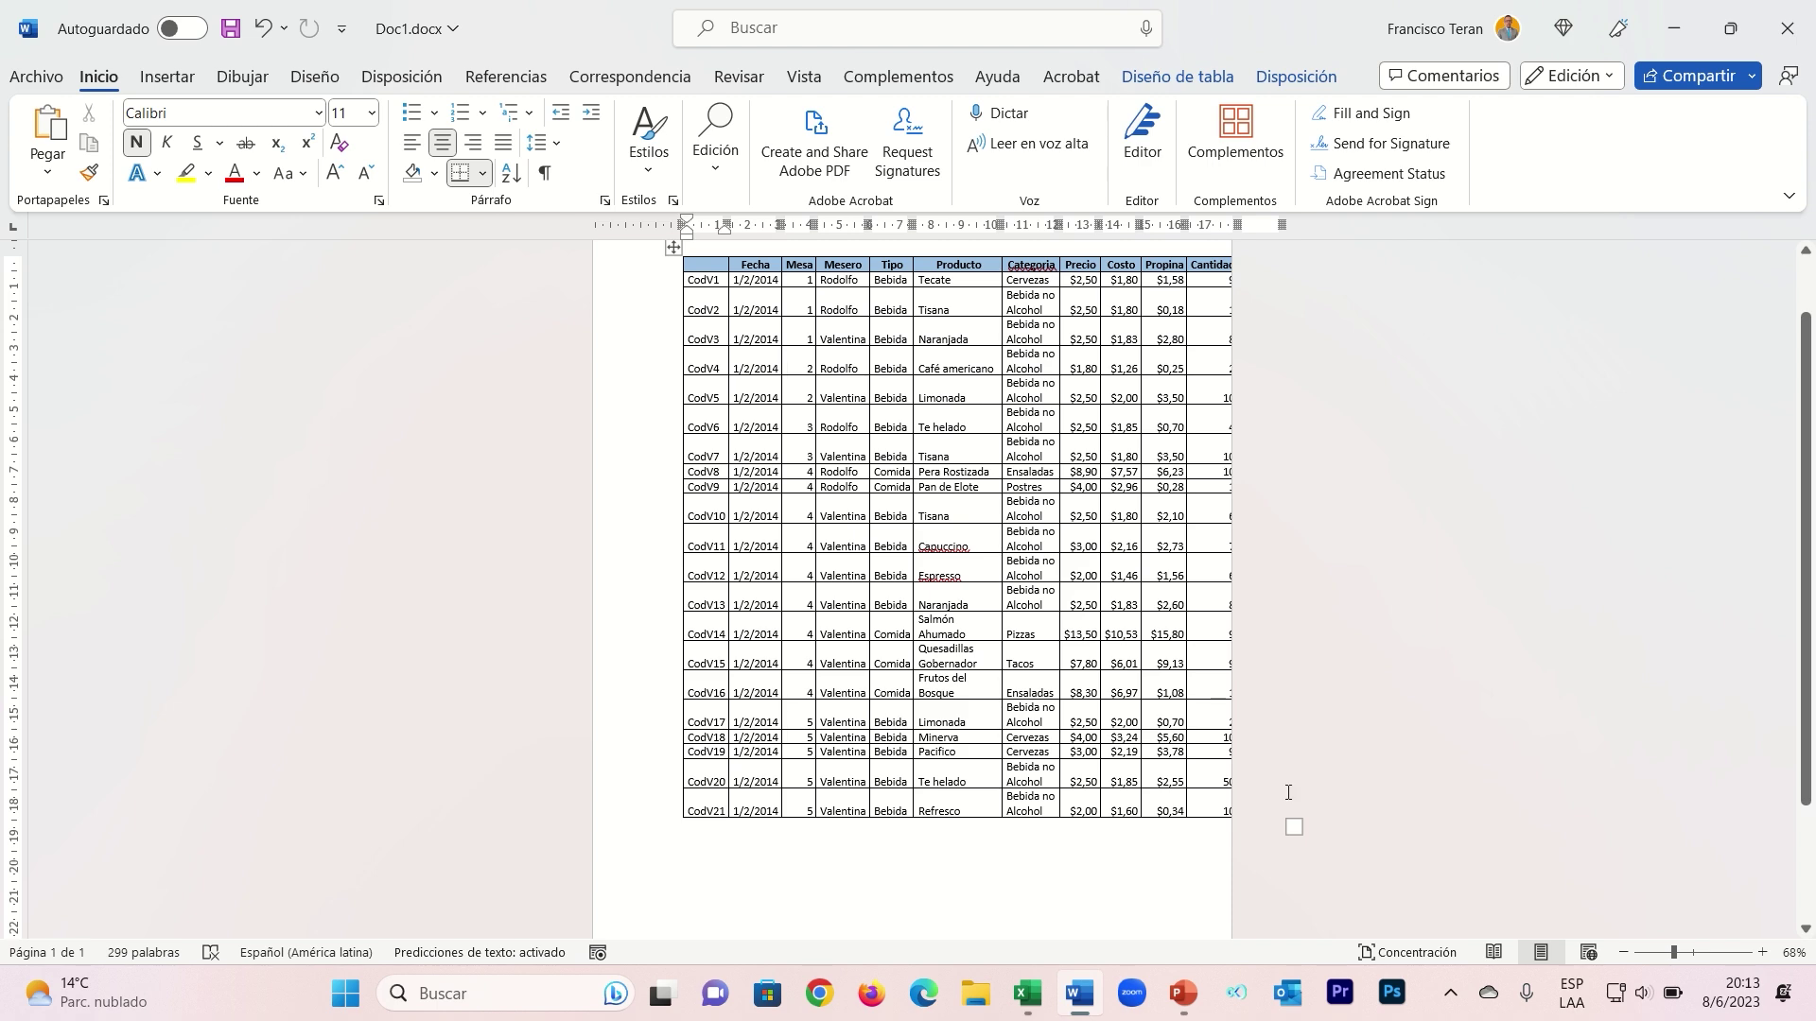
pyautogui.moveTo(1295, 827); pyautogui.dragTo(1269, 807)
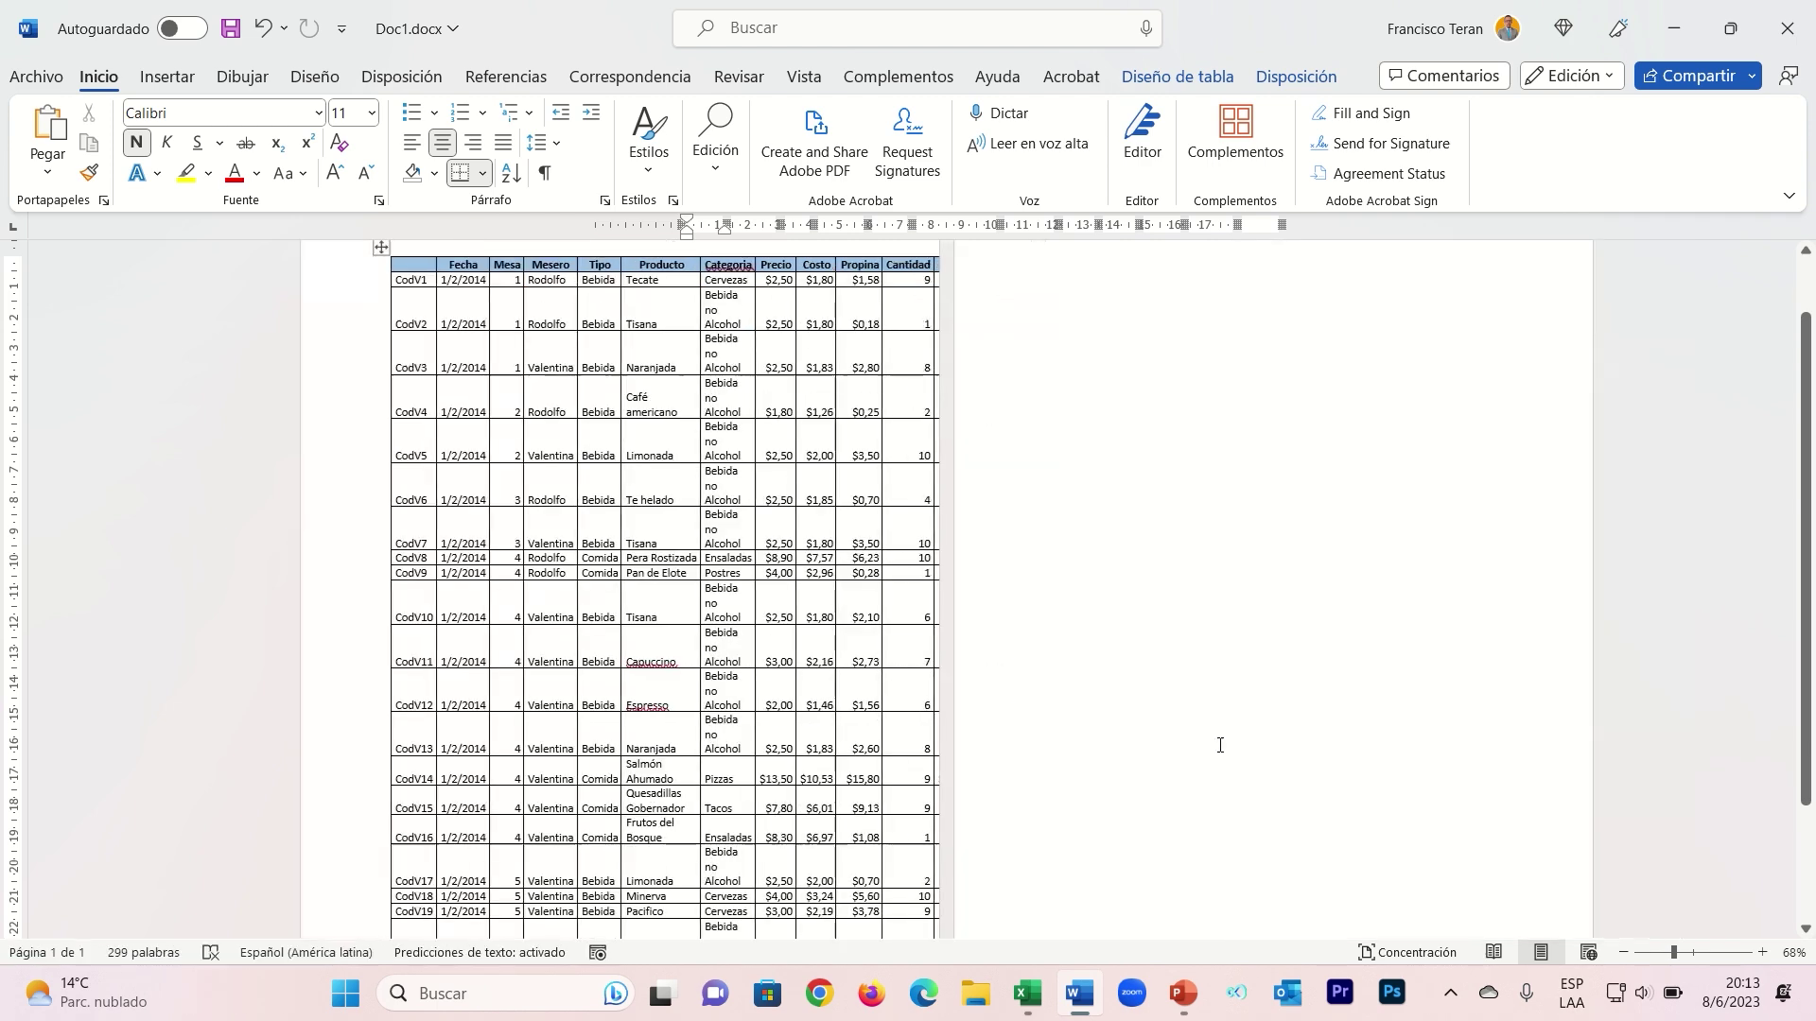
pyautogui.scroll(-3, 1222, 753)
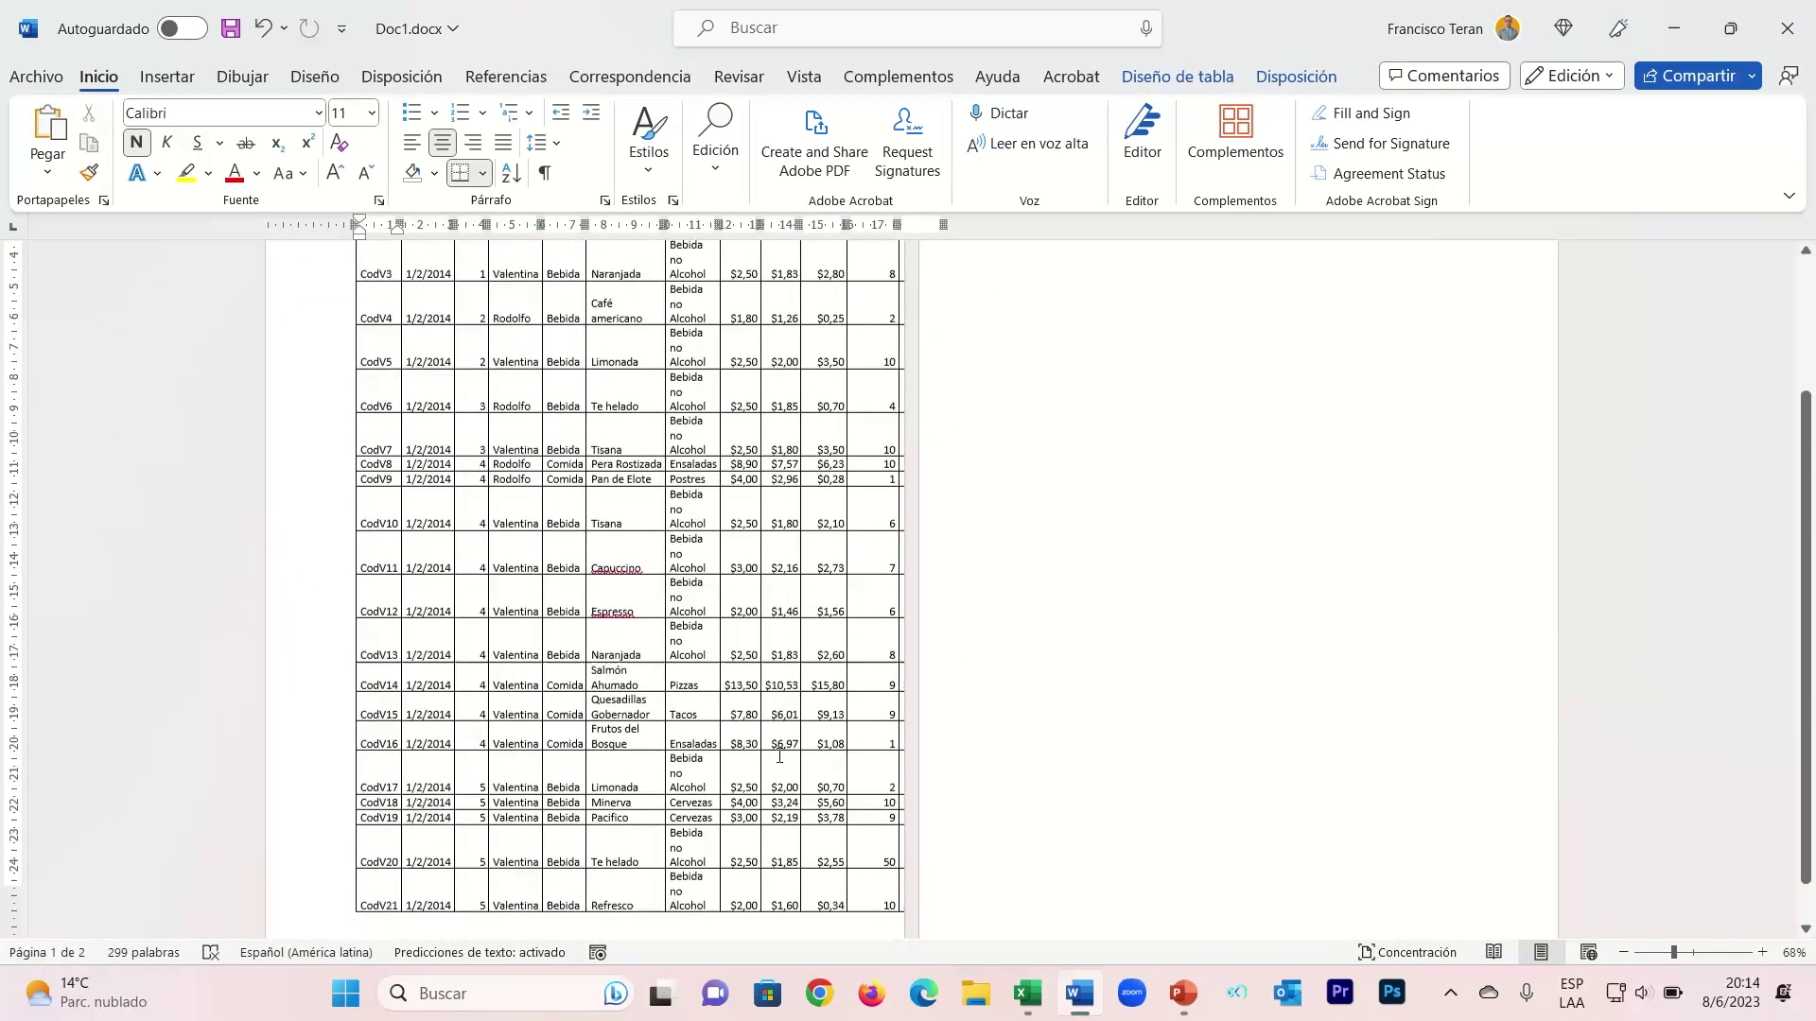
pyautogui.click(843, 787)
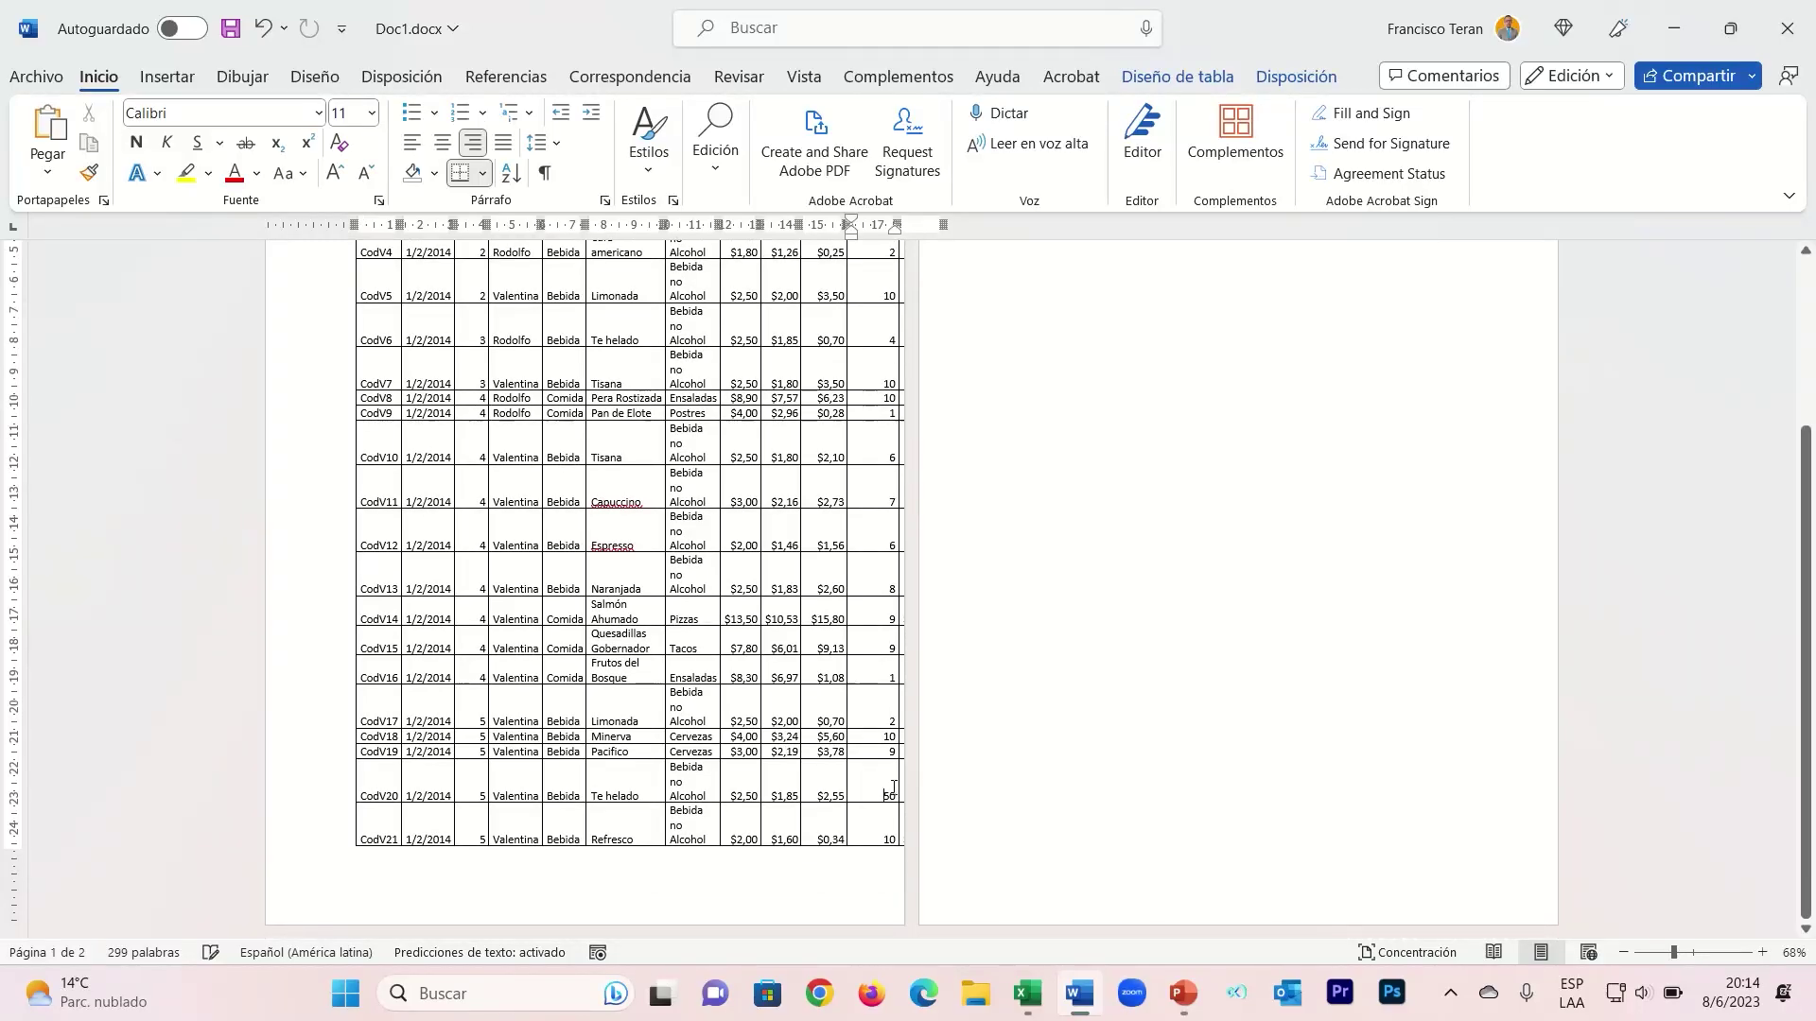
pyautogui.scroll(5, 1198, 778)
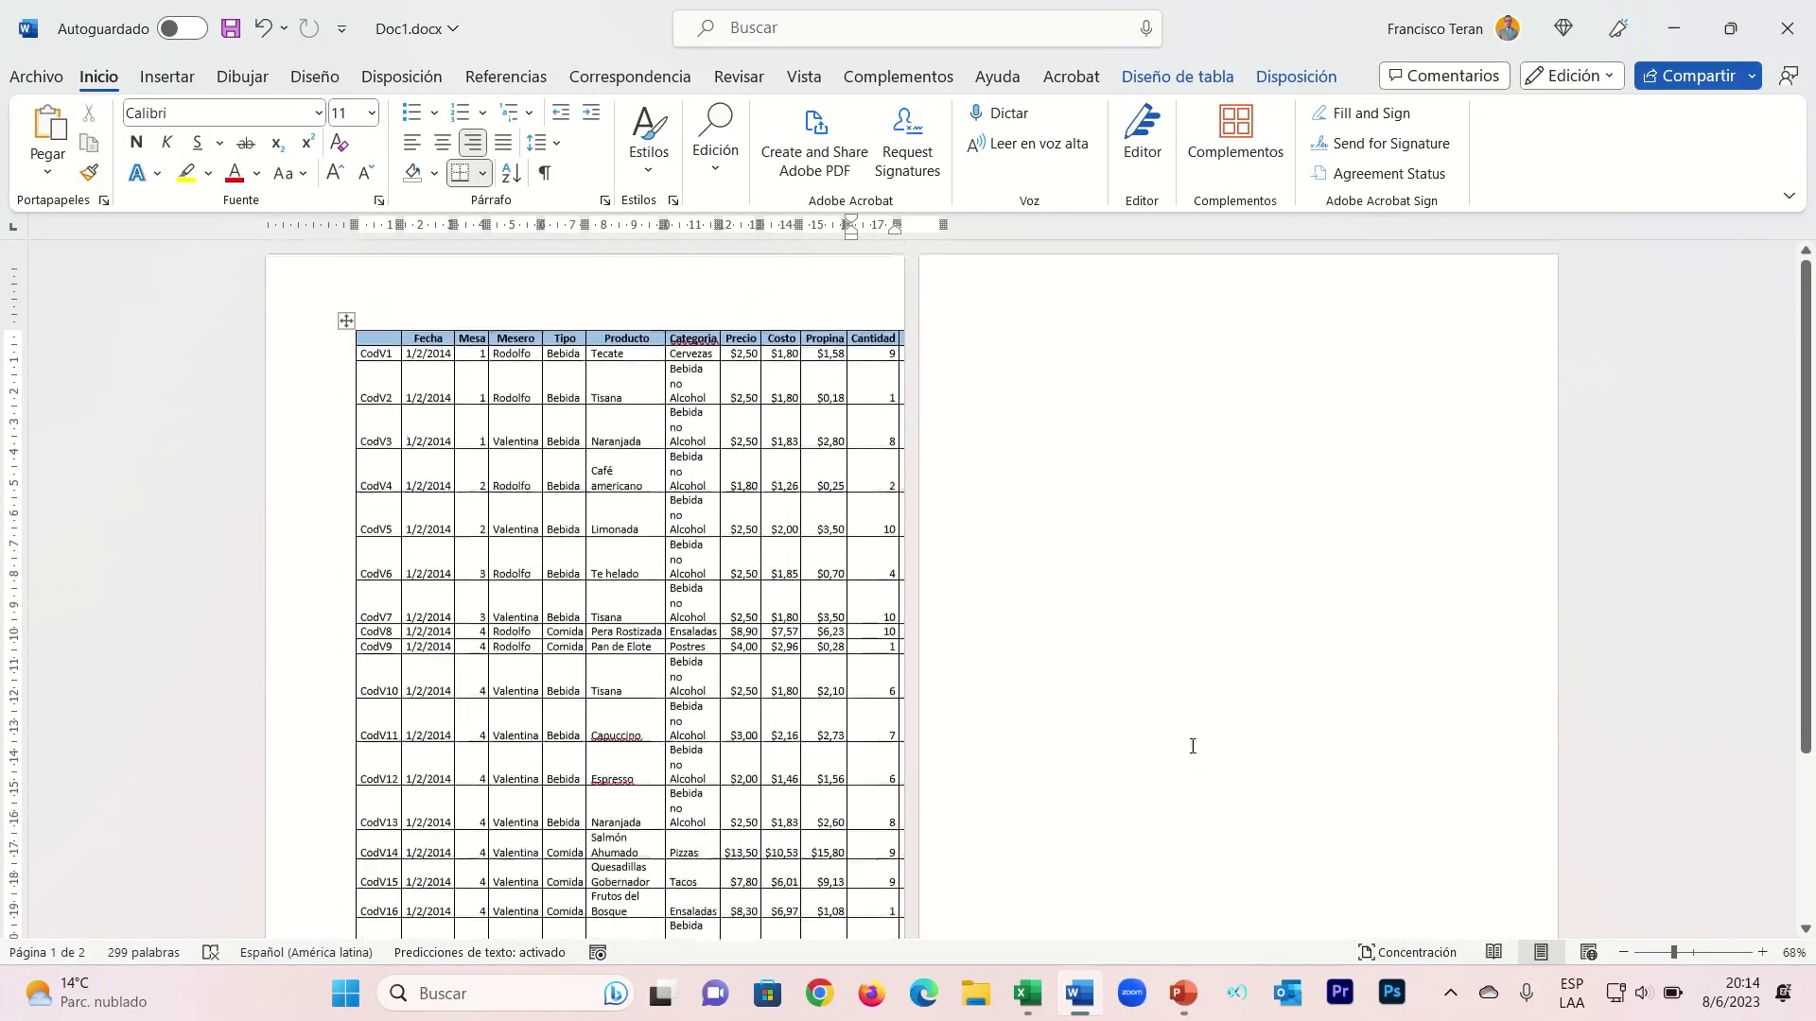
pyautogui.click(1190, 746)
pyautogui.hotkey('ctrl', 'z')
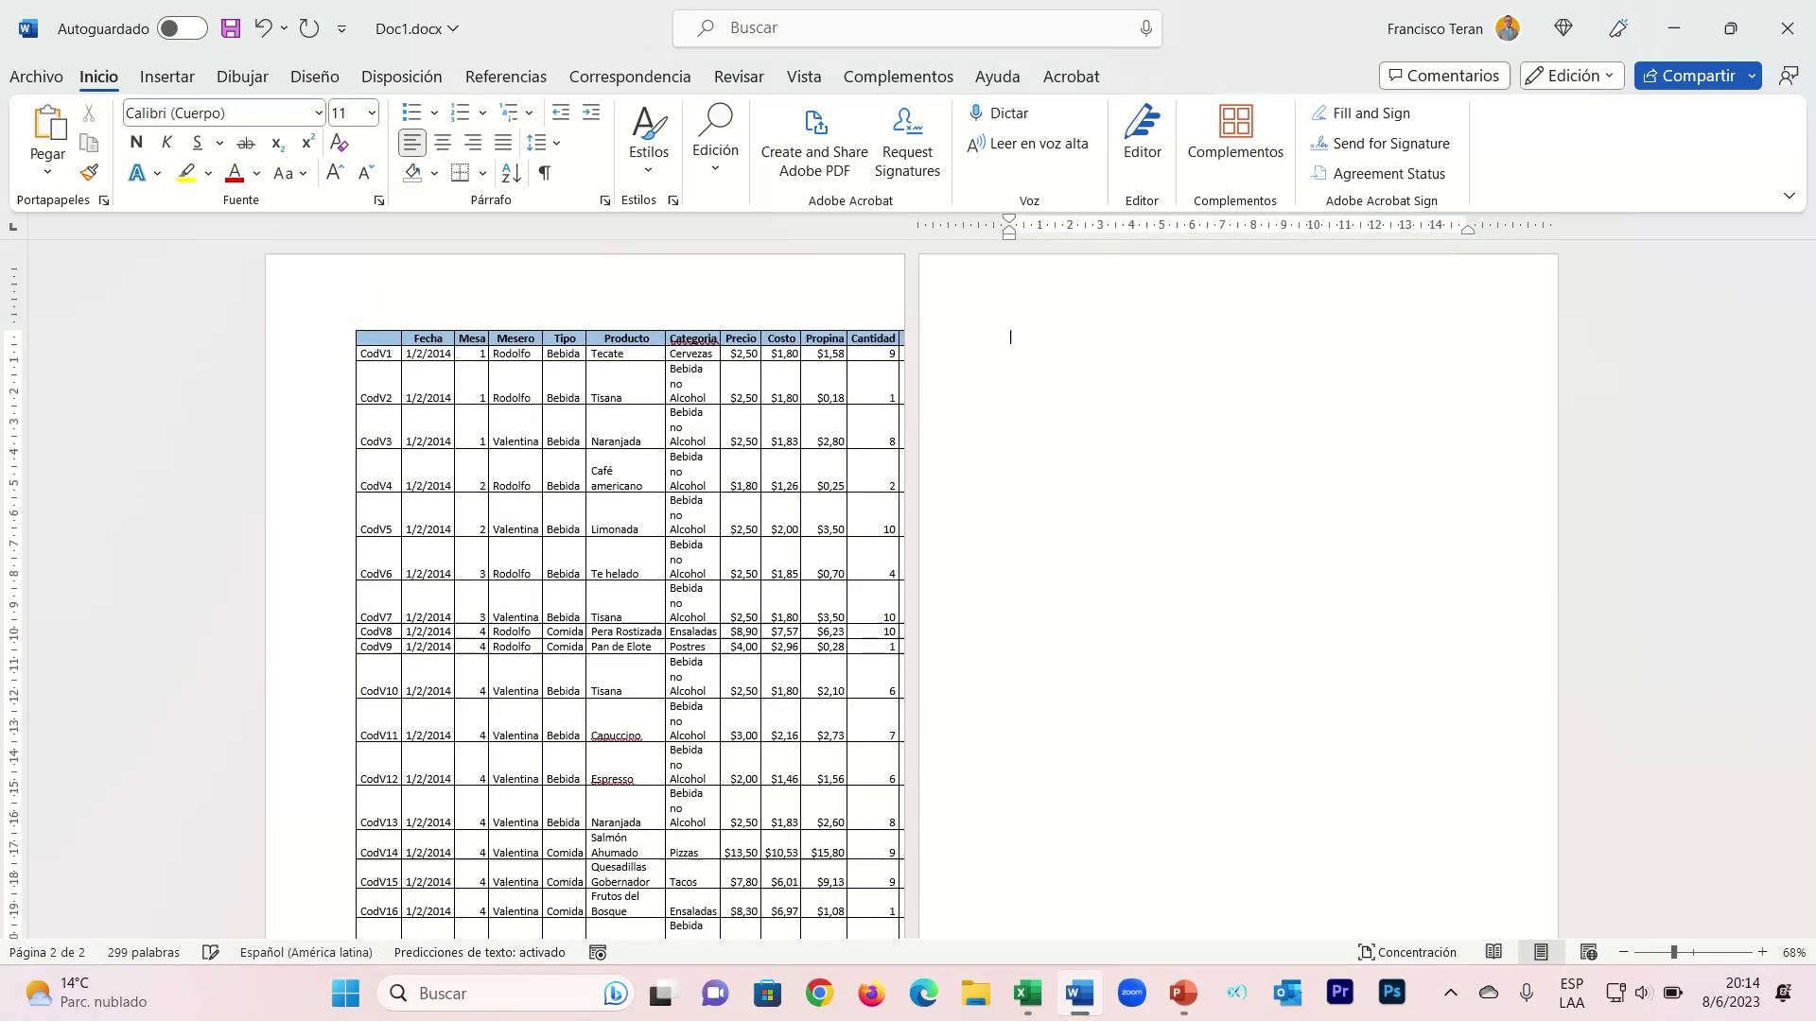
# - Resize the table again and narrow the Precio and Cantidad columns so rows CodV1–CodV21 fit one page
pyautogui.scroll(-1, 971, 812)
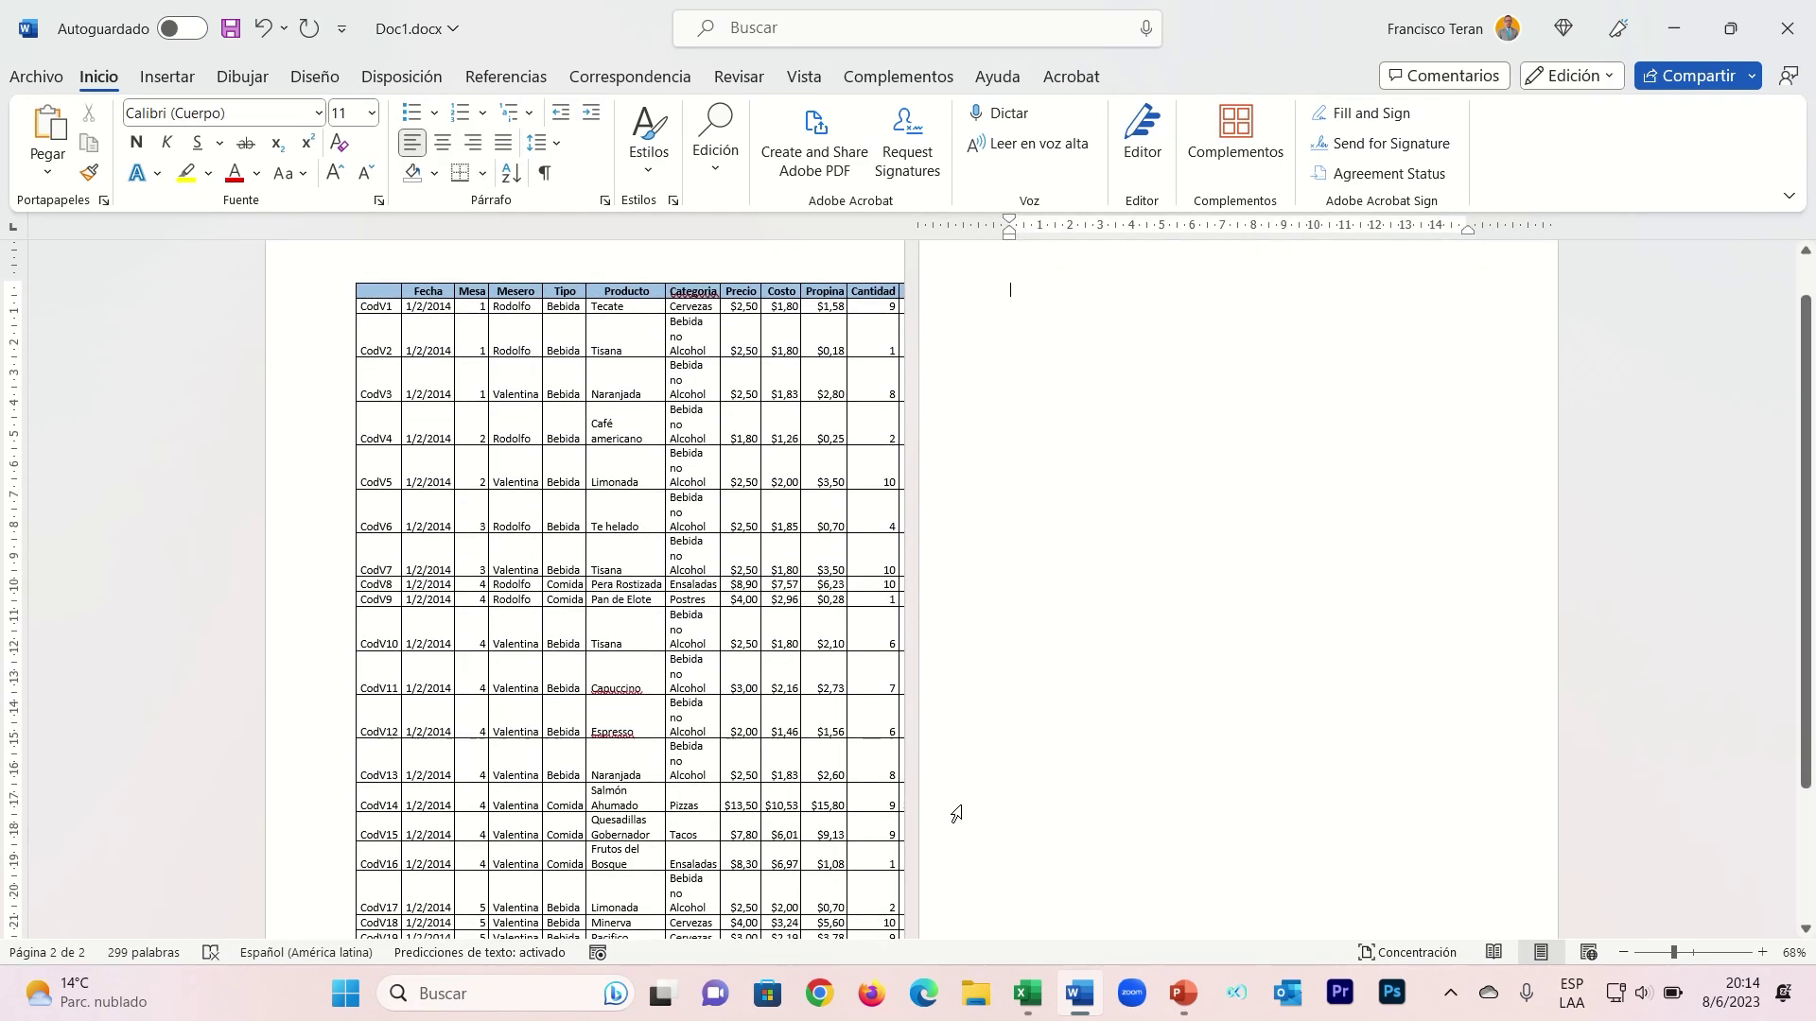
pyautogui.moveTo(958, 814); pyautogui.dragTo(964, 810)
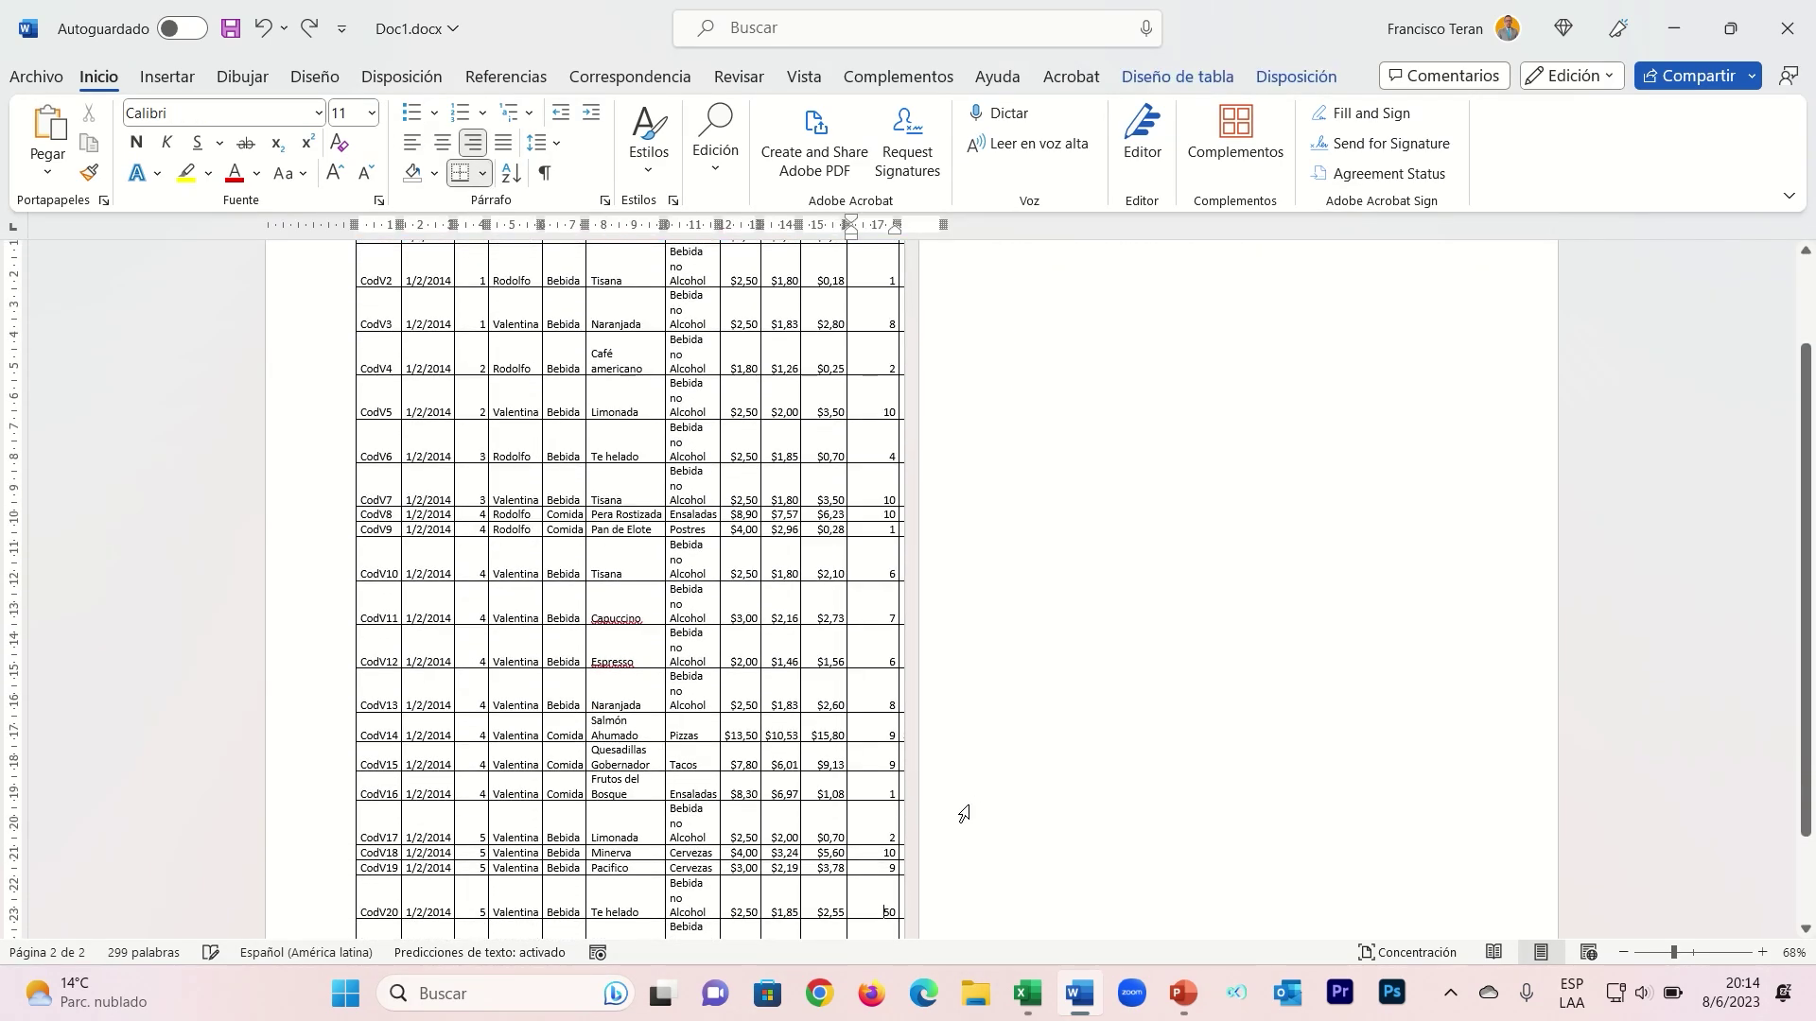
pyautogui.click(1621, 786)
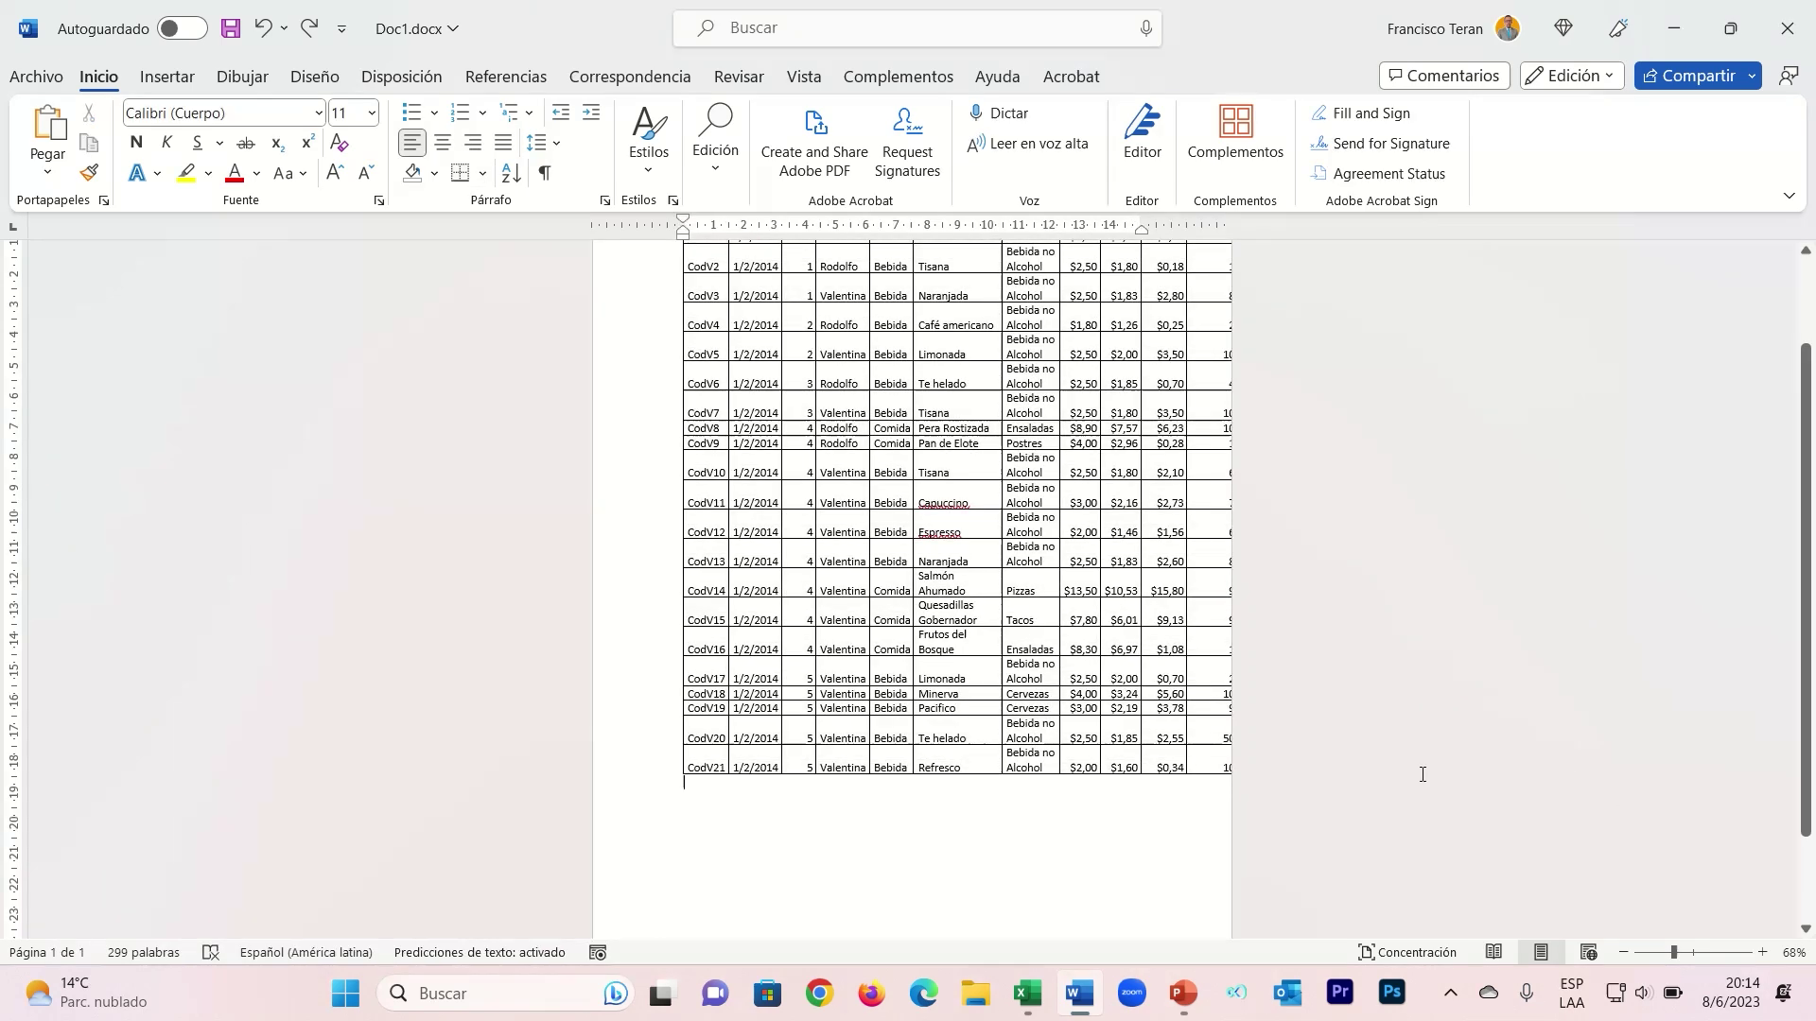
pyautogui.moveTo(1297, 783); pyautogui.dragTo(1212, 641)
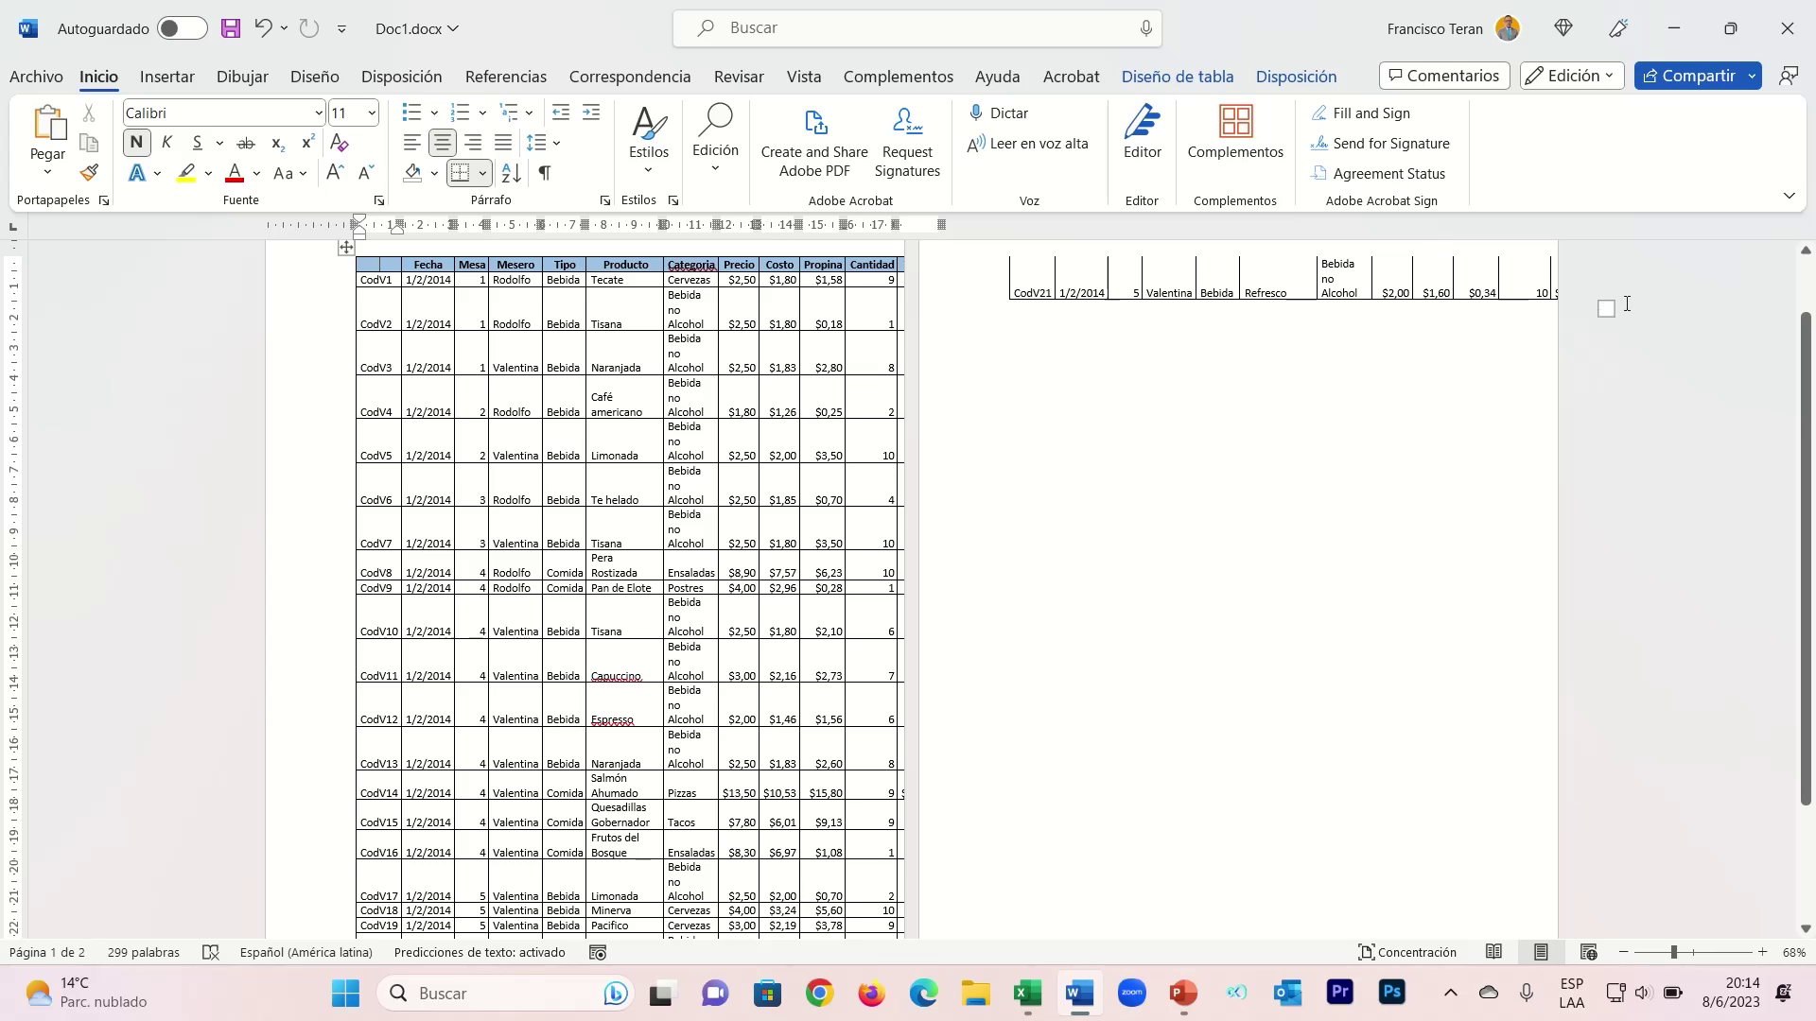
pyautogui.moveTo(1606, 308); pyautogui.dragTo(1545, 269)
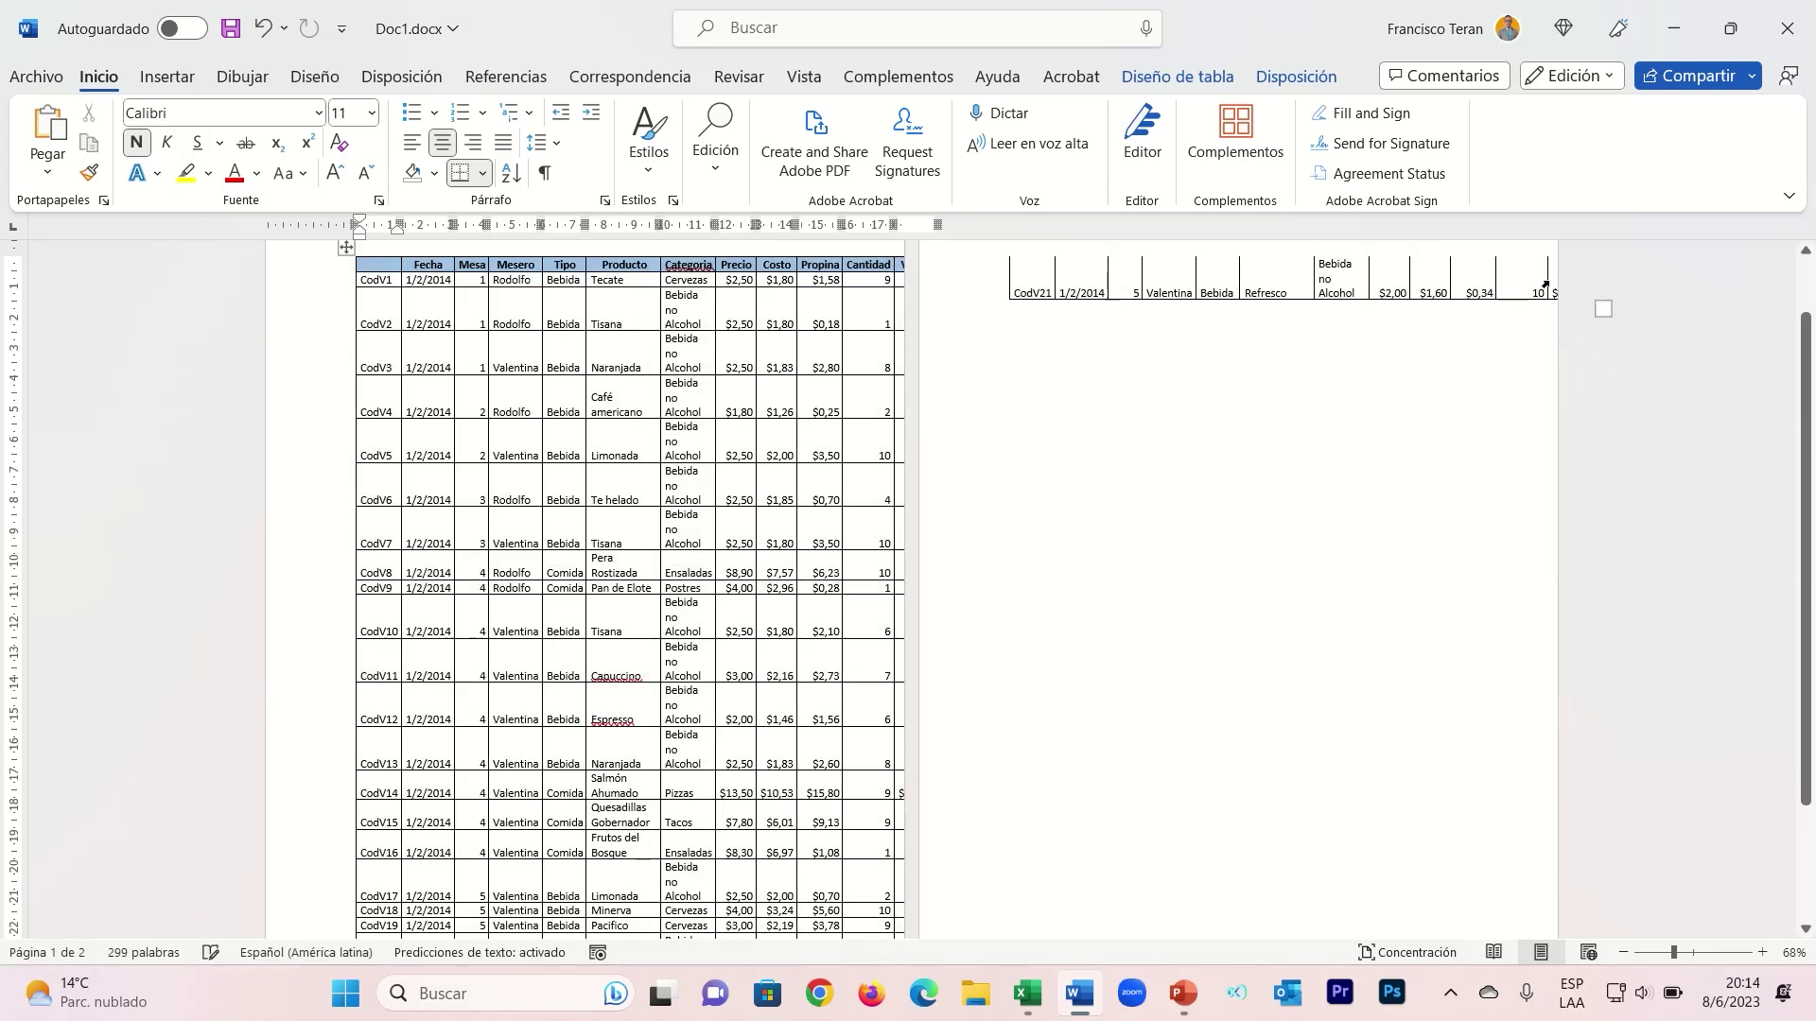
pyautogui.hotkey('ctrl', 'a')
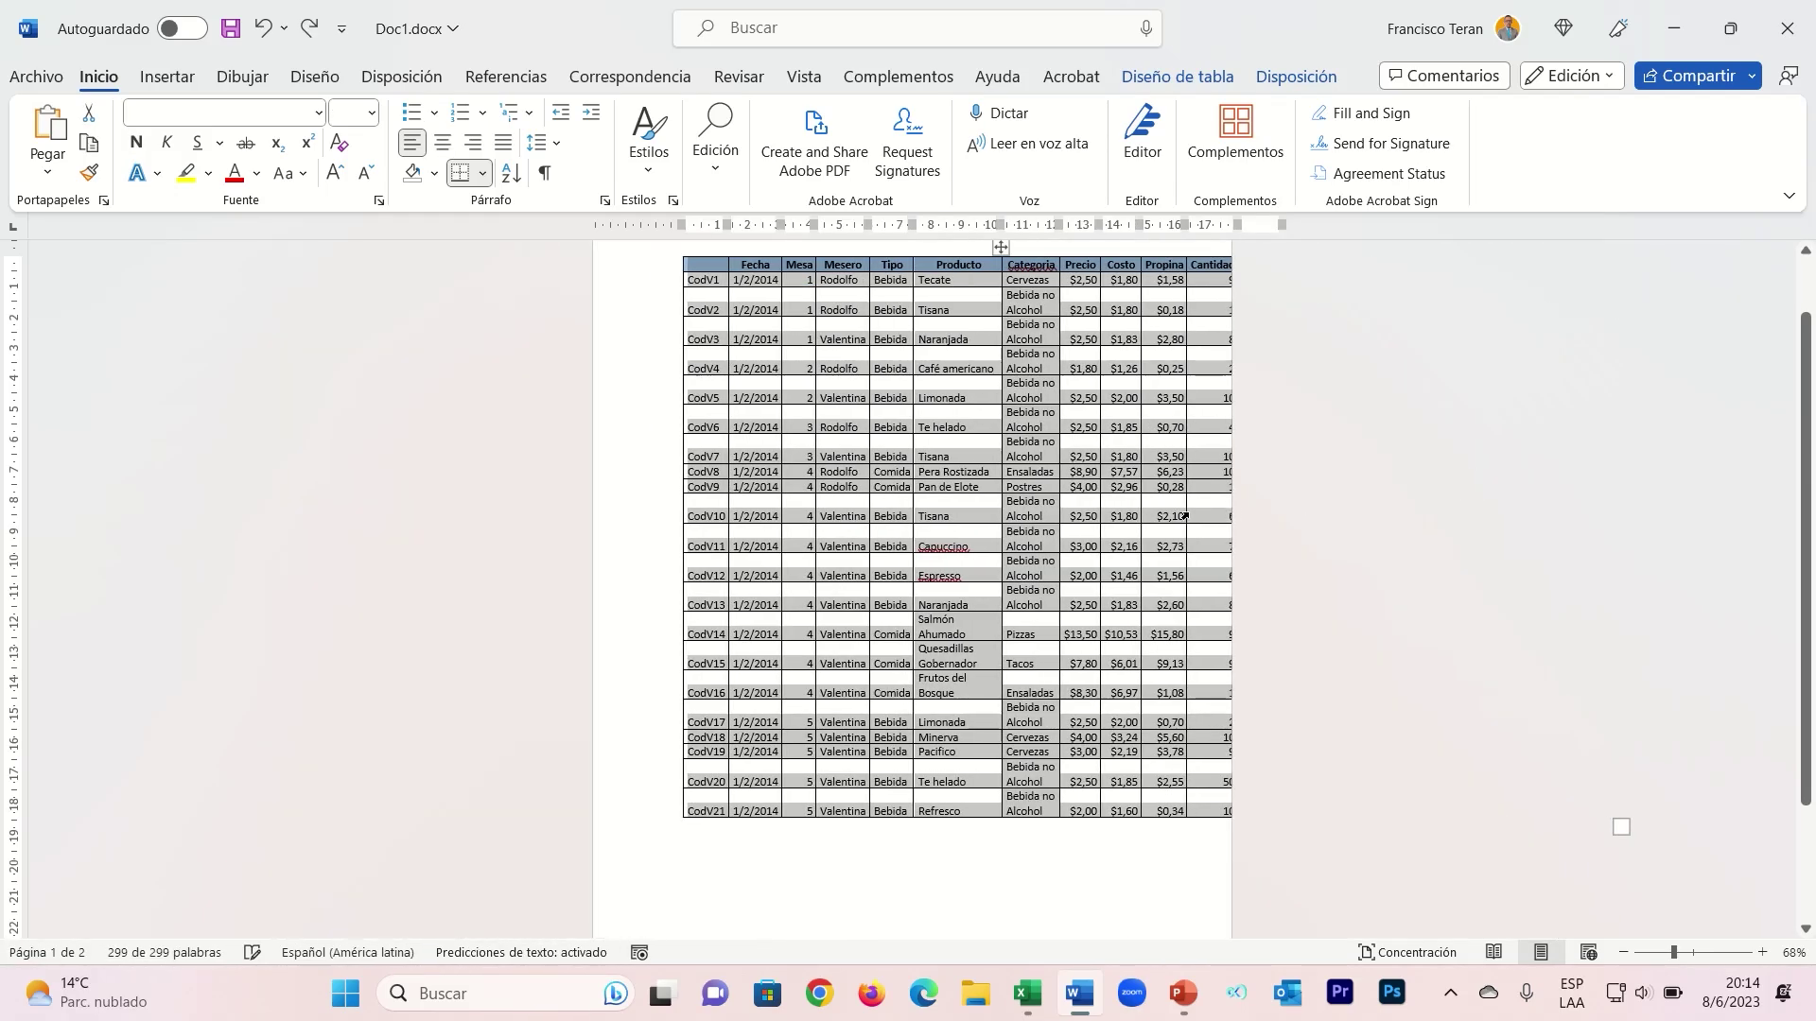
pyautogui.click(1167, 515)
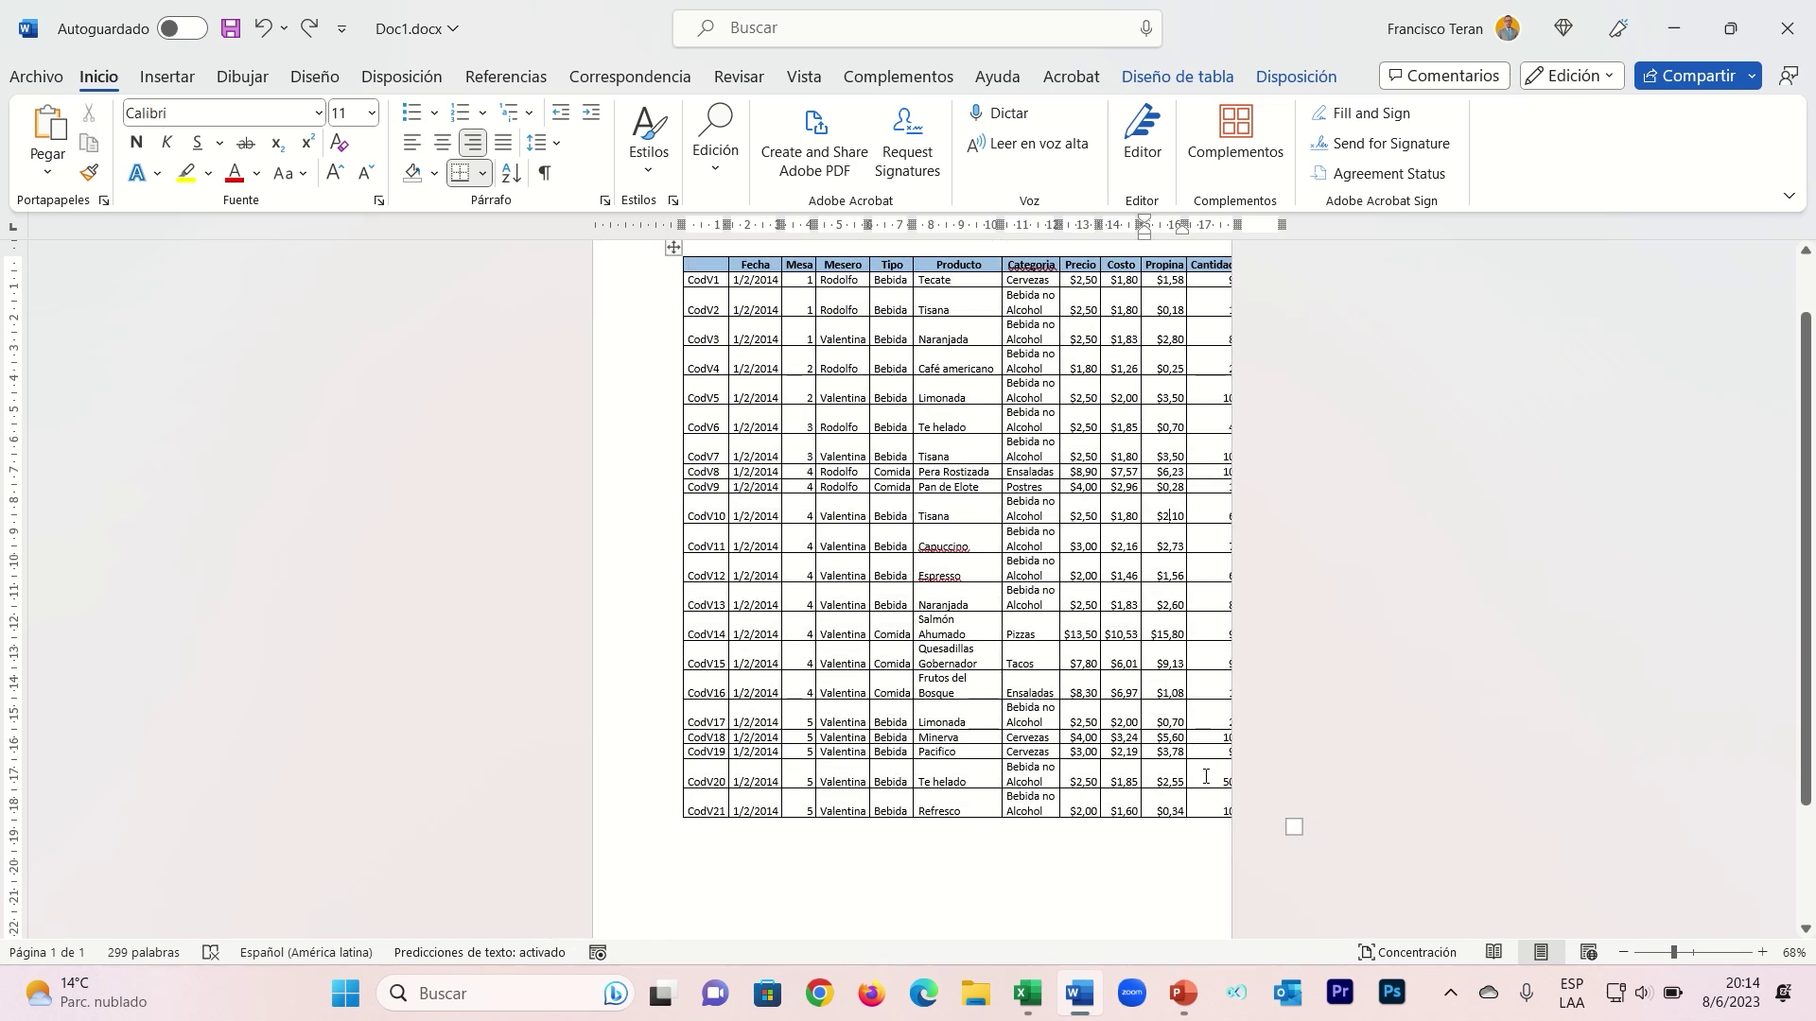
pyautogui.click(1088, 776)
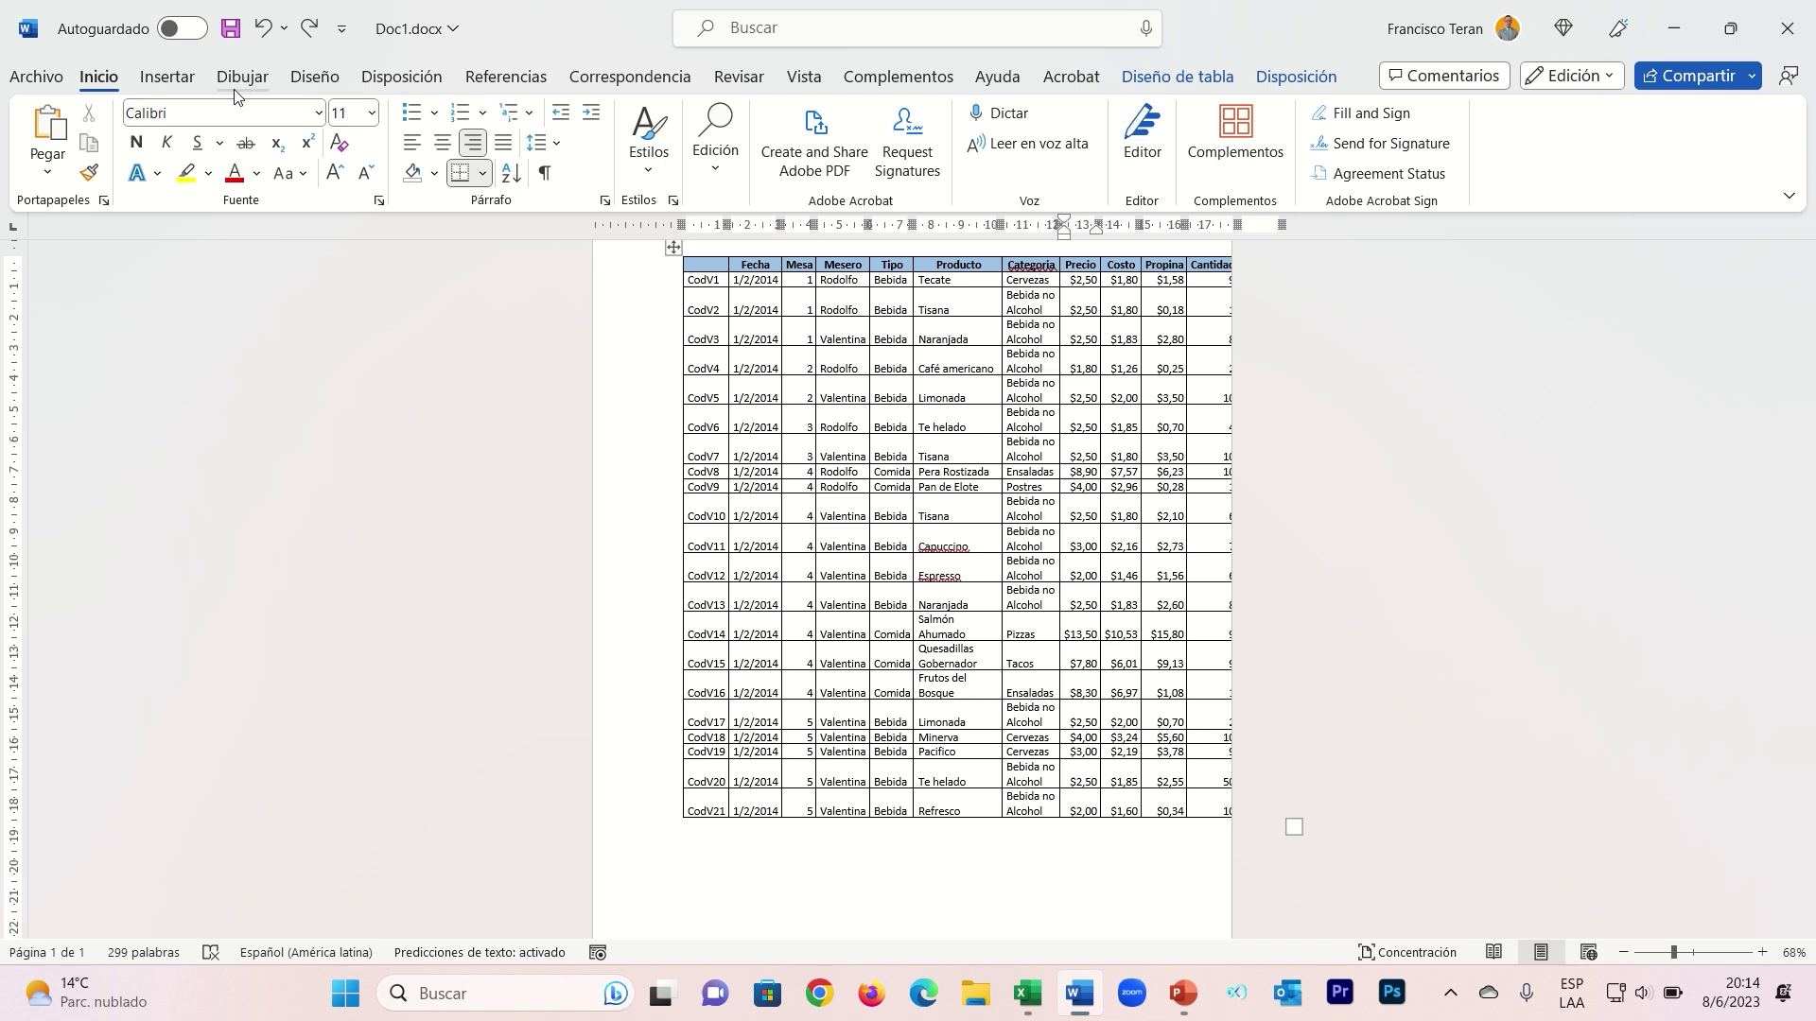
pyautogui.click(393, 79)
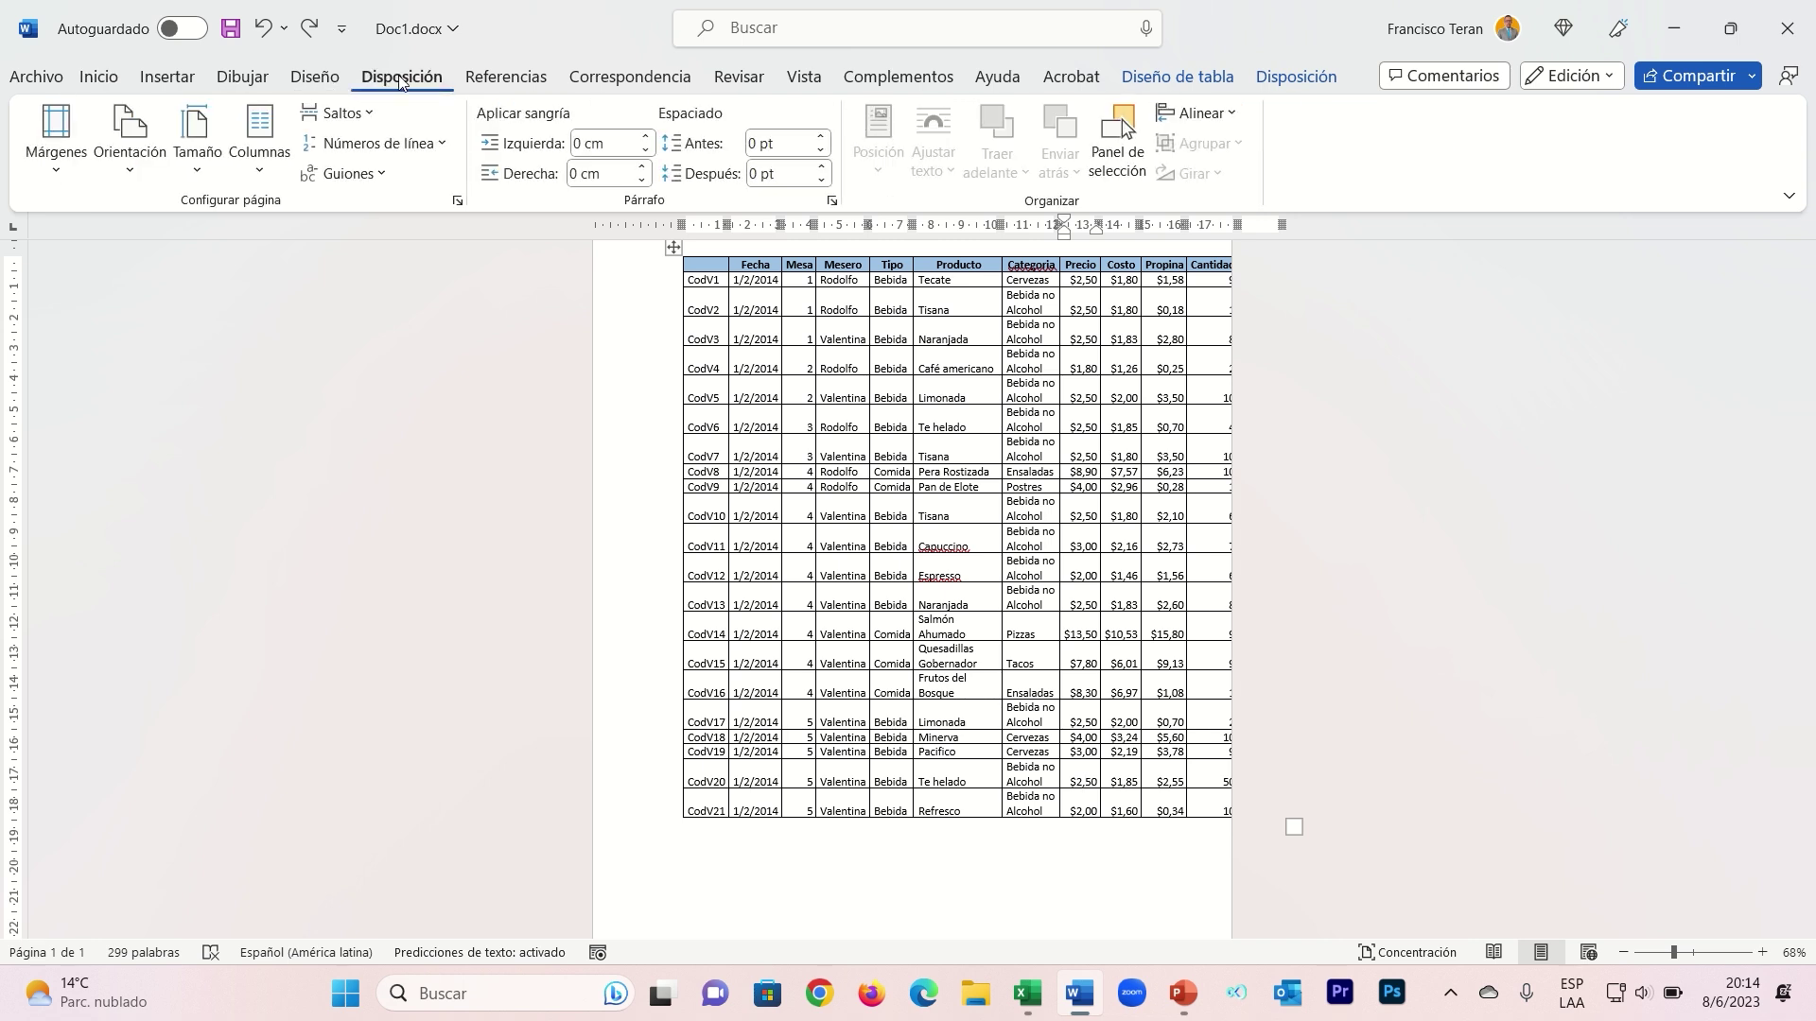
# - Switch the page orientation to landscape (Horizontal)
pyautogui.click(131, 162)
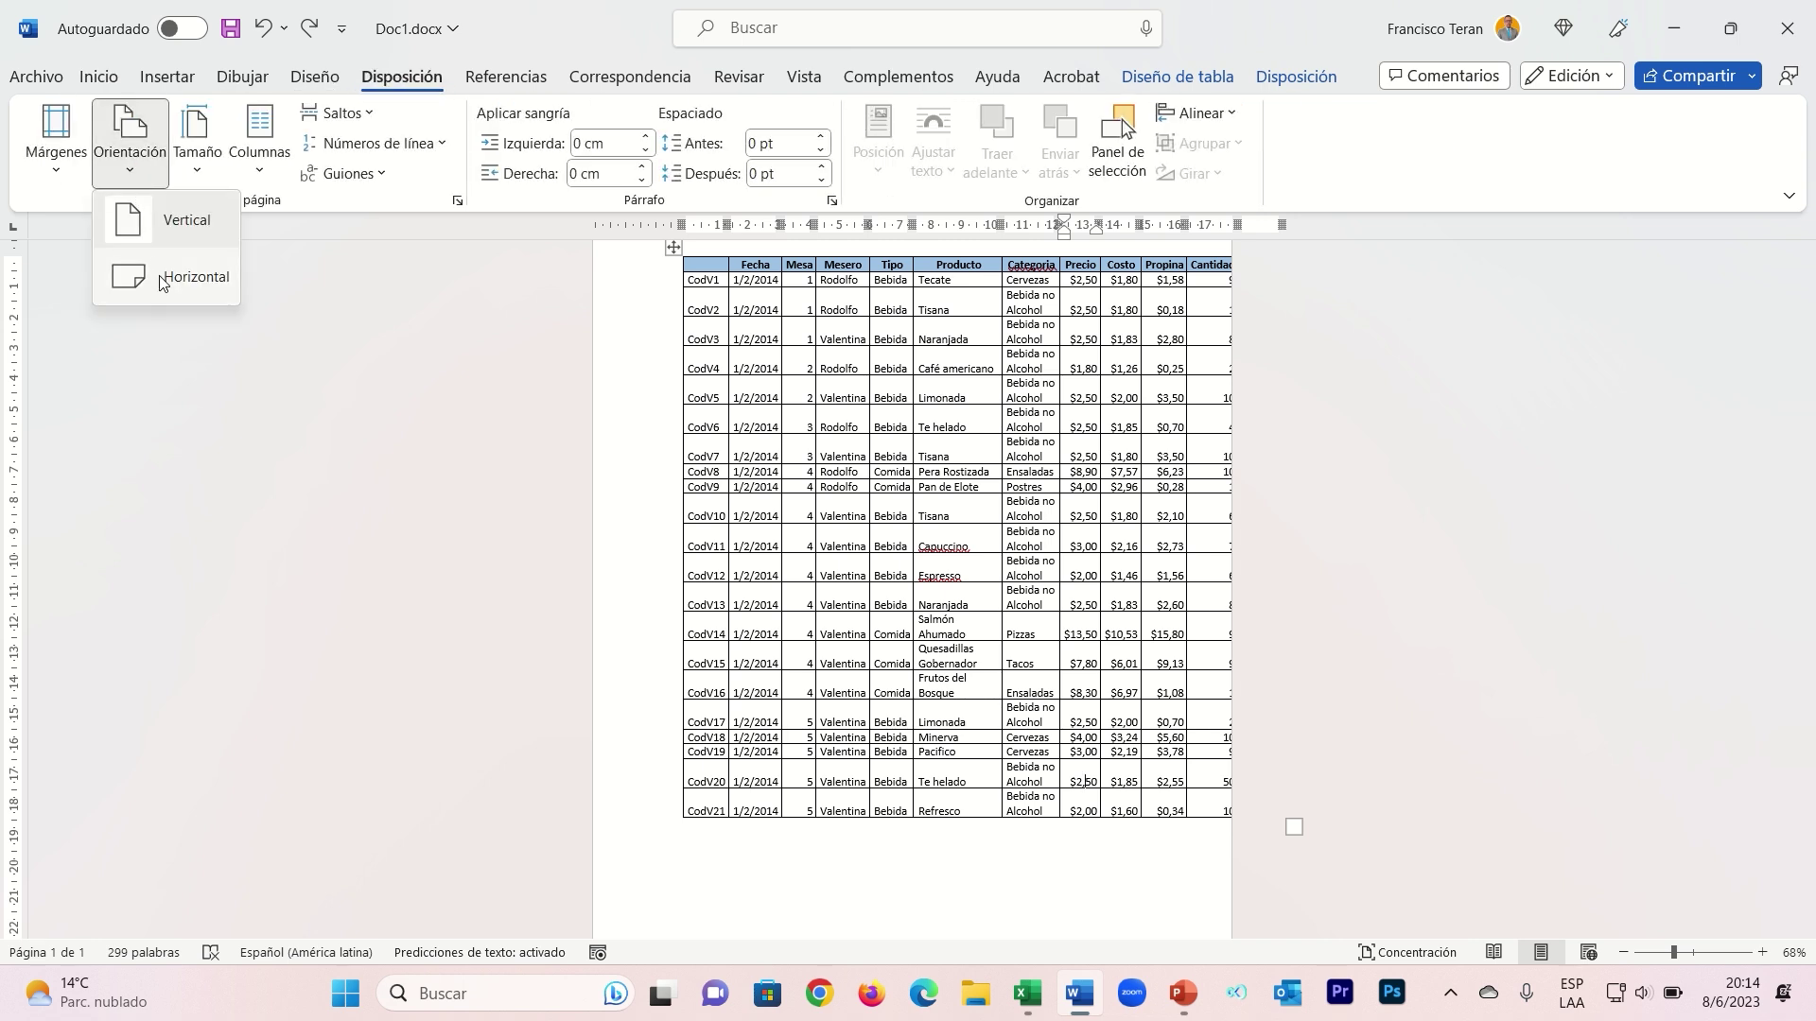
pyautogui.click(161, 278)
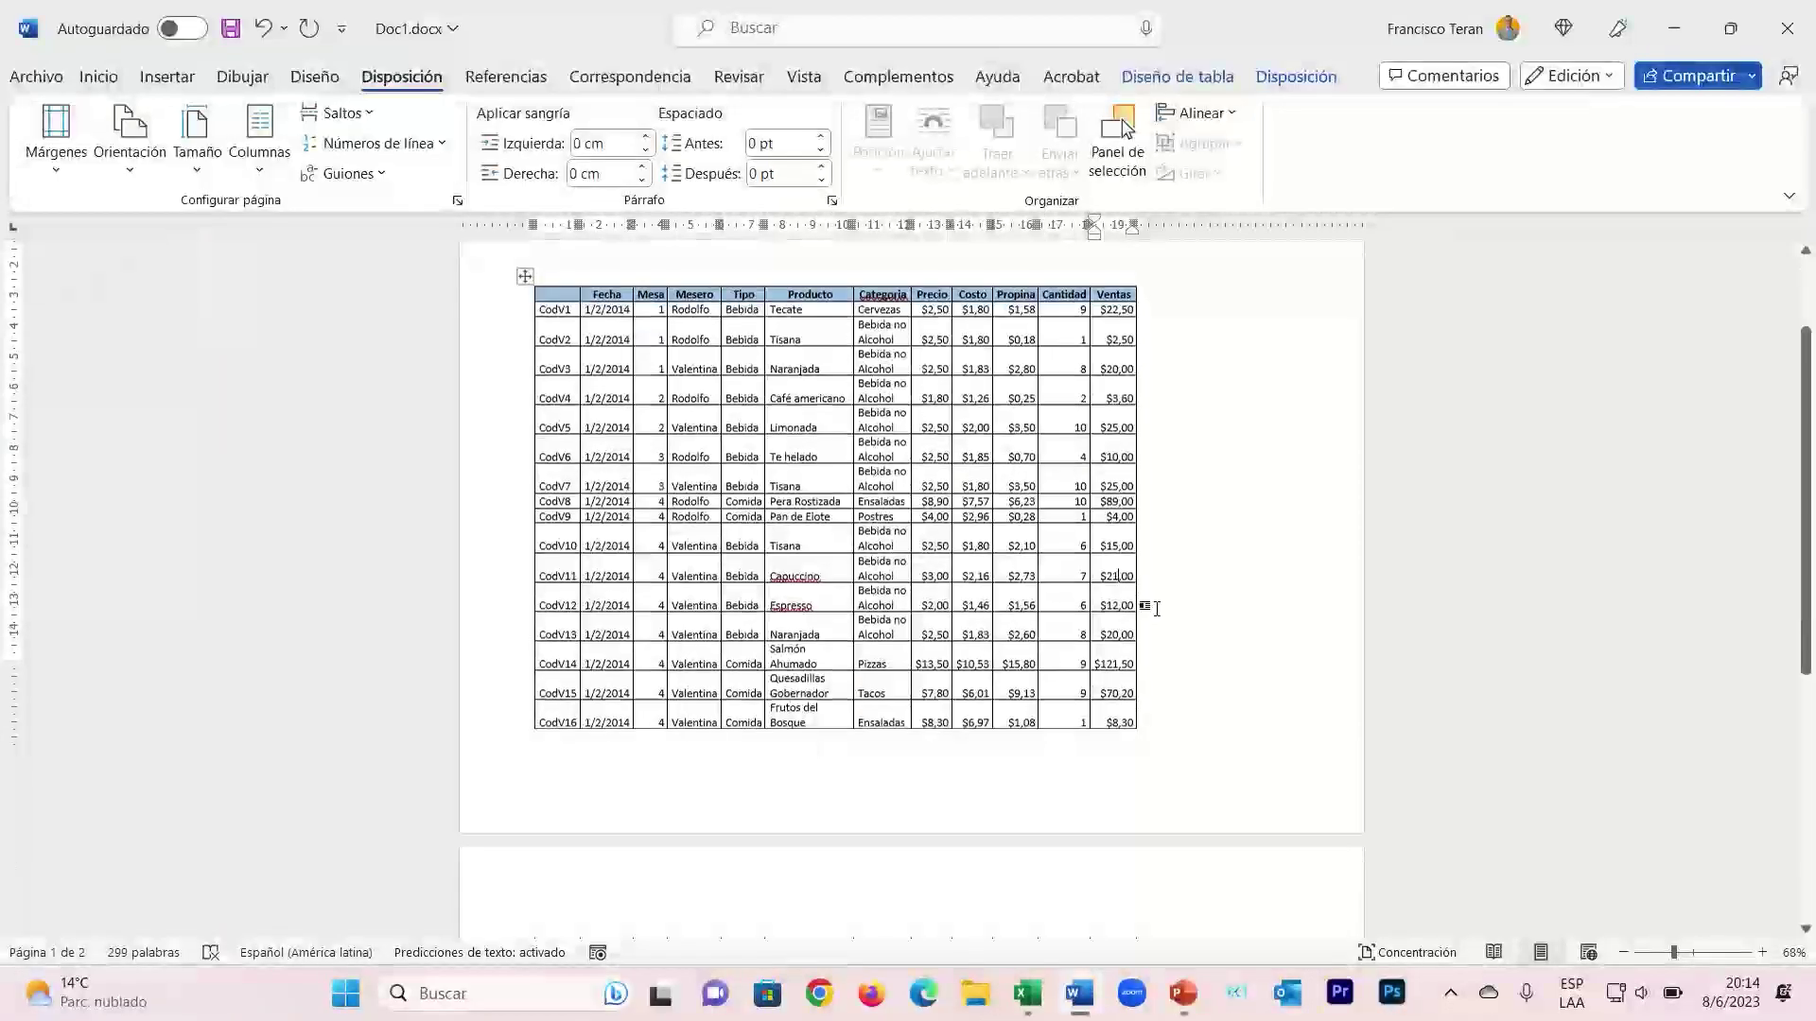
pyautogui.scroll(-3, 1156, 608)
pyautogui.scroll(-1, 1158, 719)
# - Widen the sales table toward the right page edge so every column through Ventas shows
pyautogui.moveTo(1145, 764); pyautogui.dragTo(1293, 753)
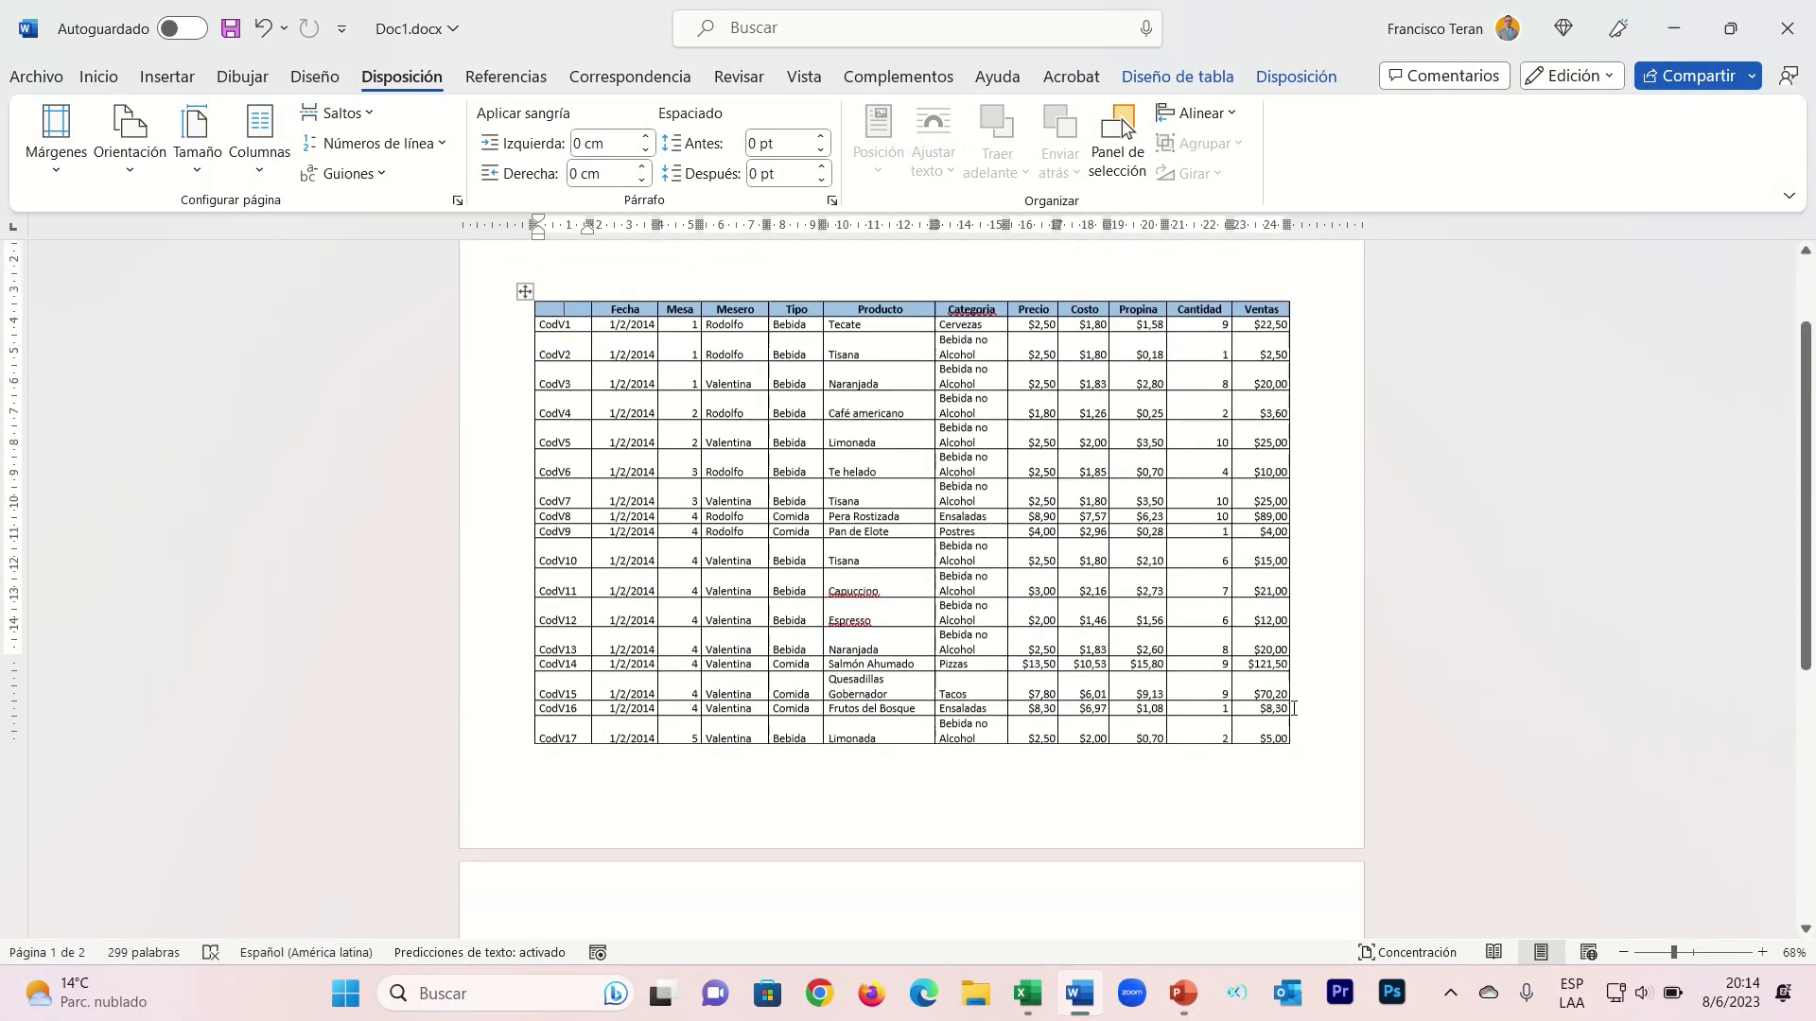
pyautogui.scroll(-2, 1292, 728)
pyautogui.scroll(-1, 1296, 738)
pyautogui.moveTo(1302, 800); pyautogui.dragTo(1326, 800)
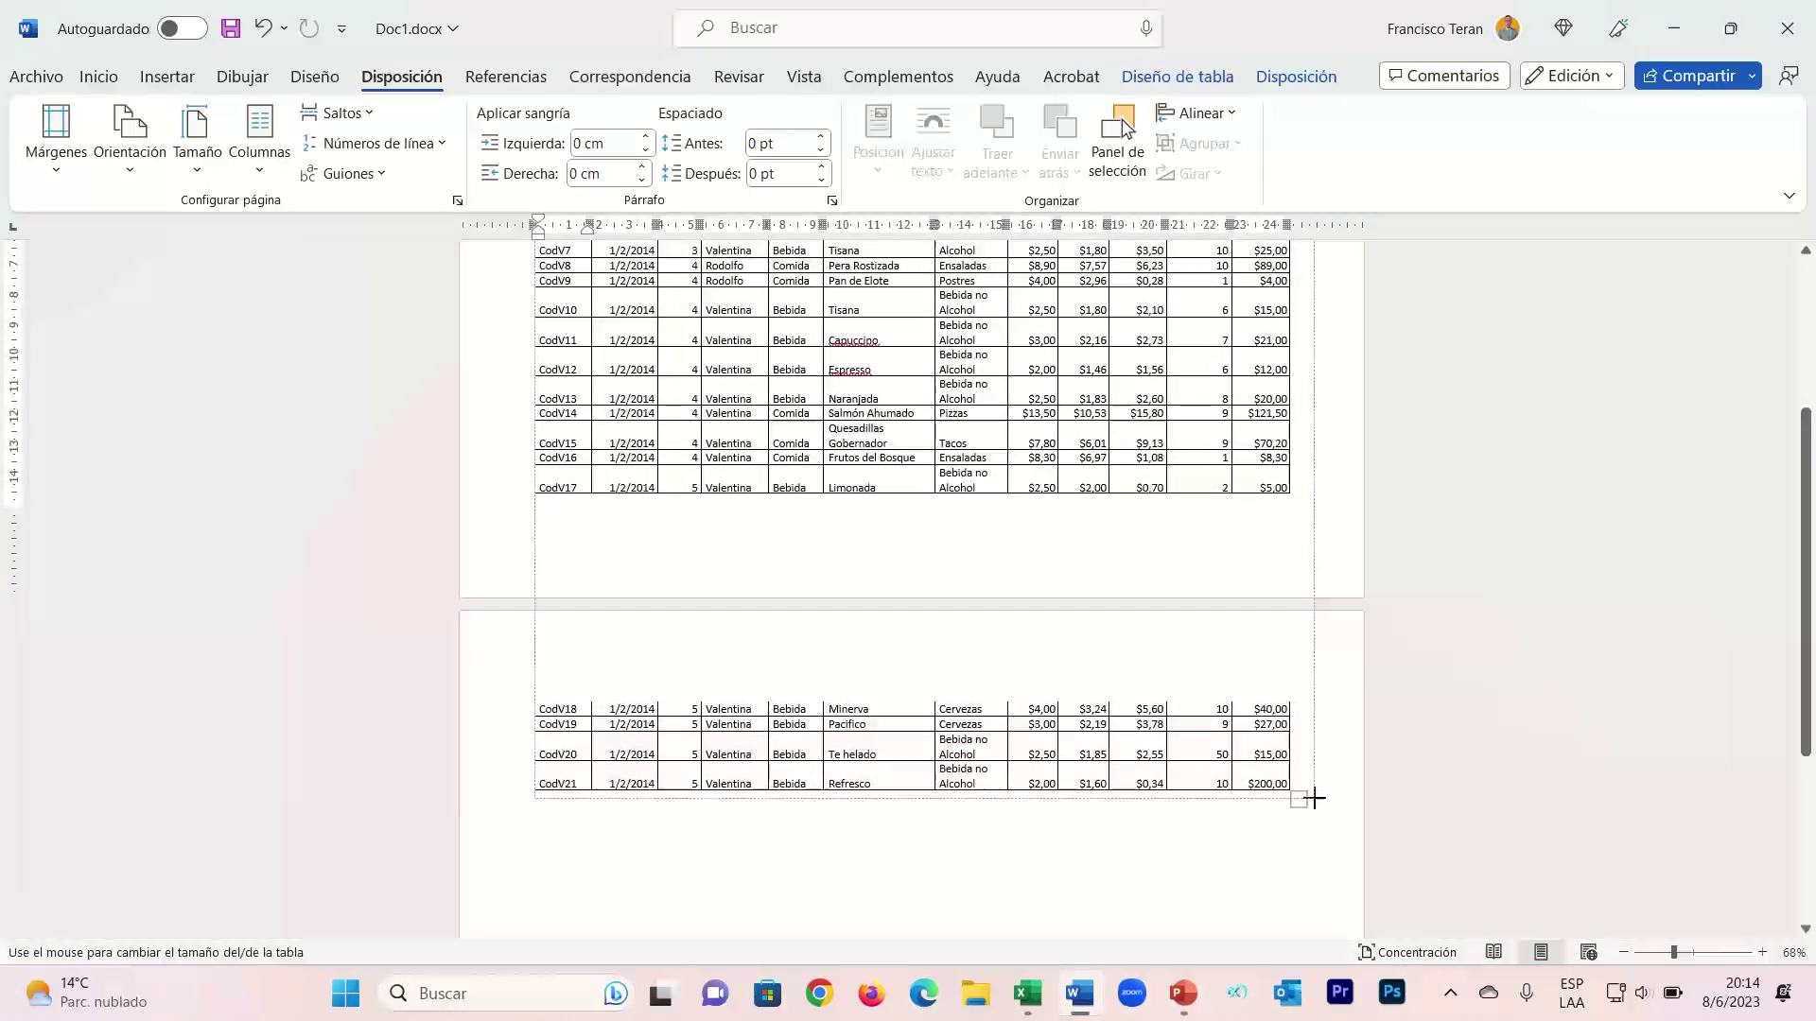
pyautogui.scroll(5, 1293, 785)
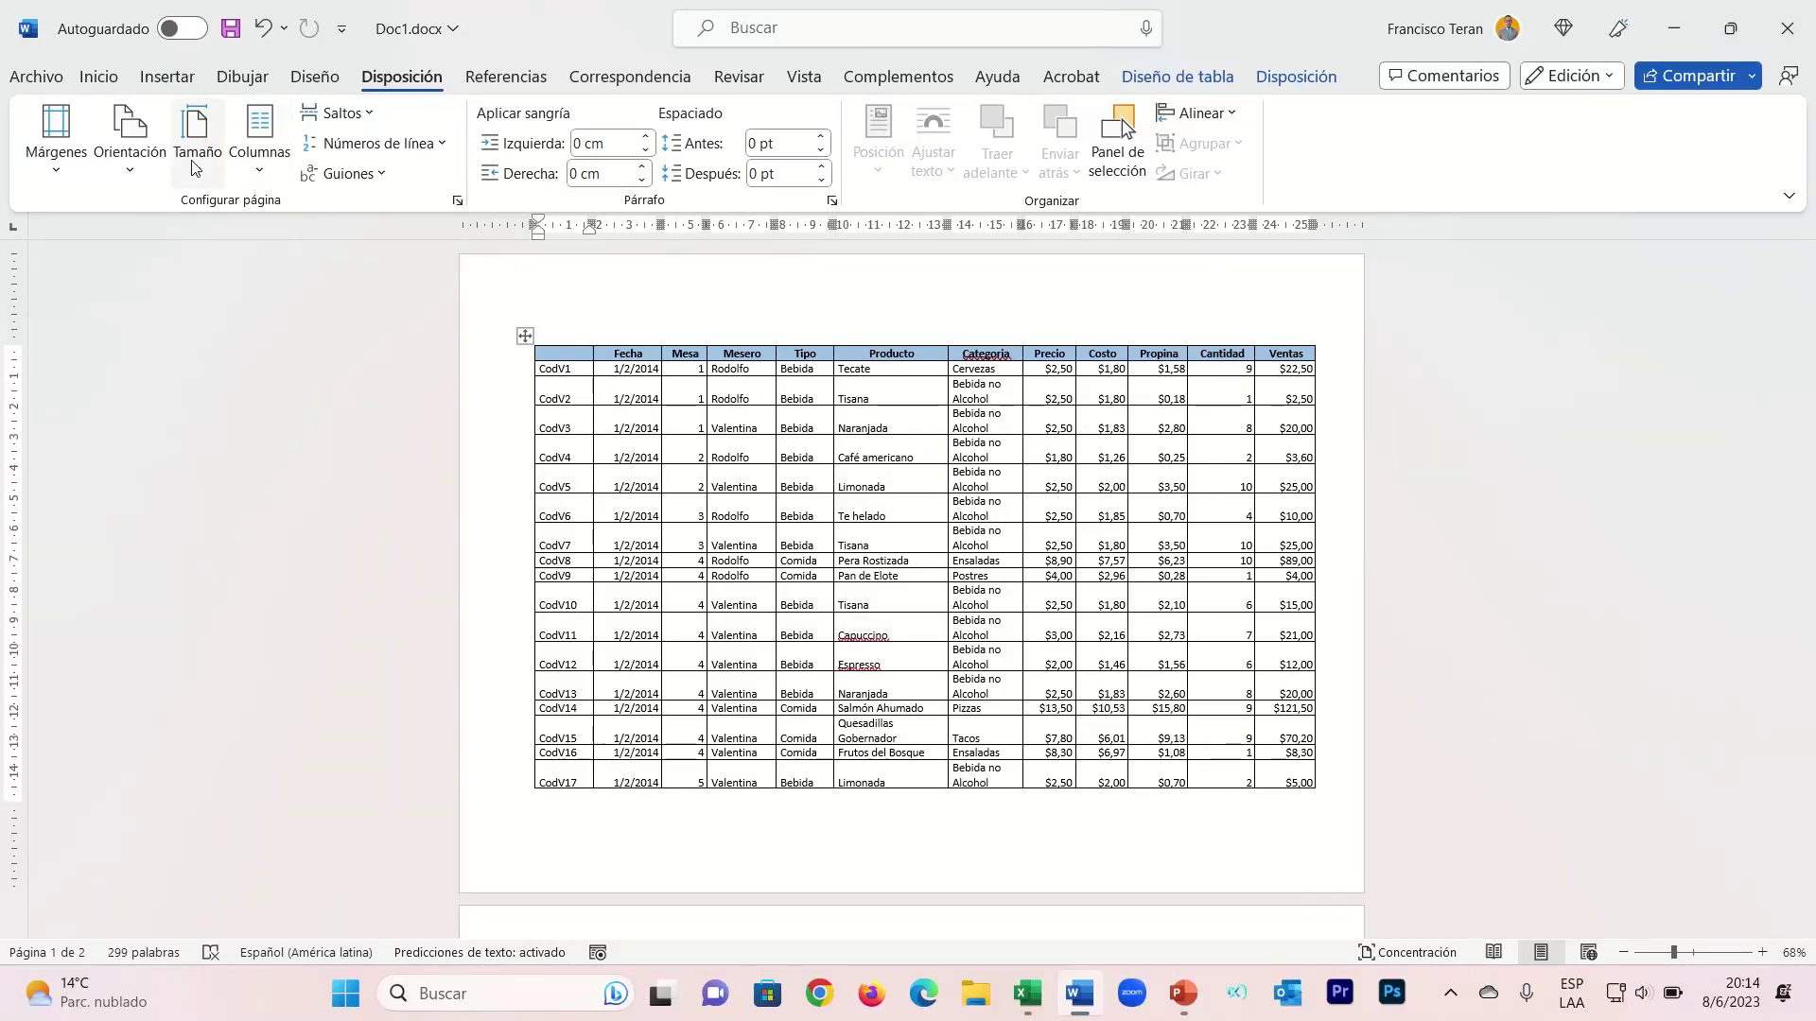
pyautogui.click(55, 132)
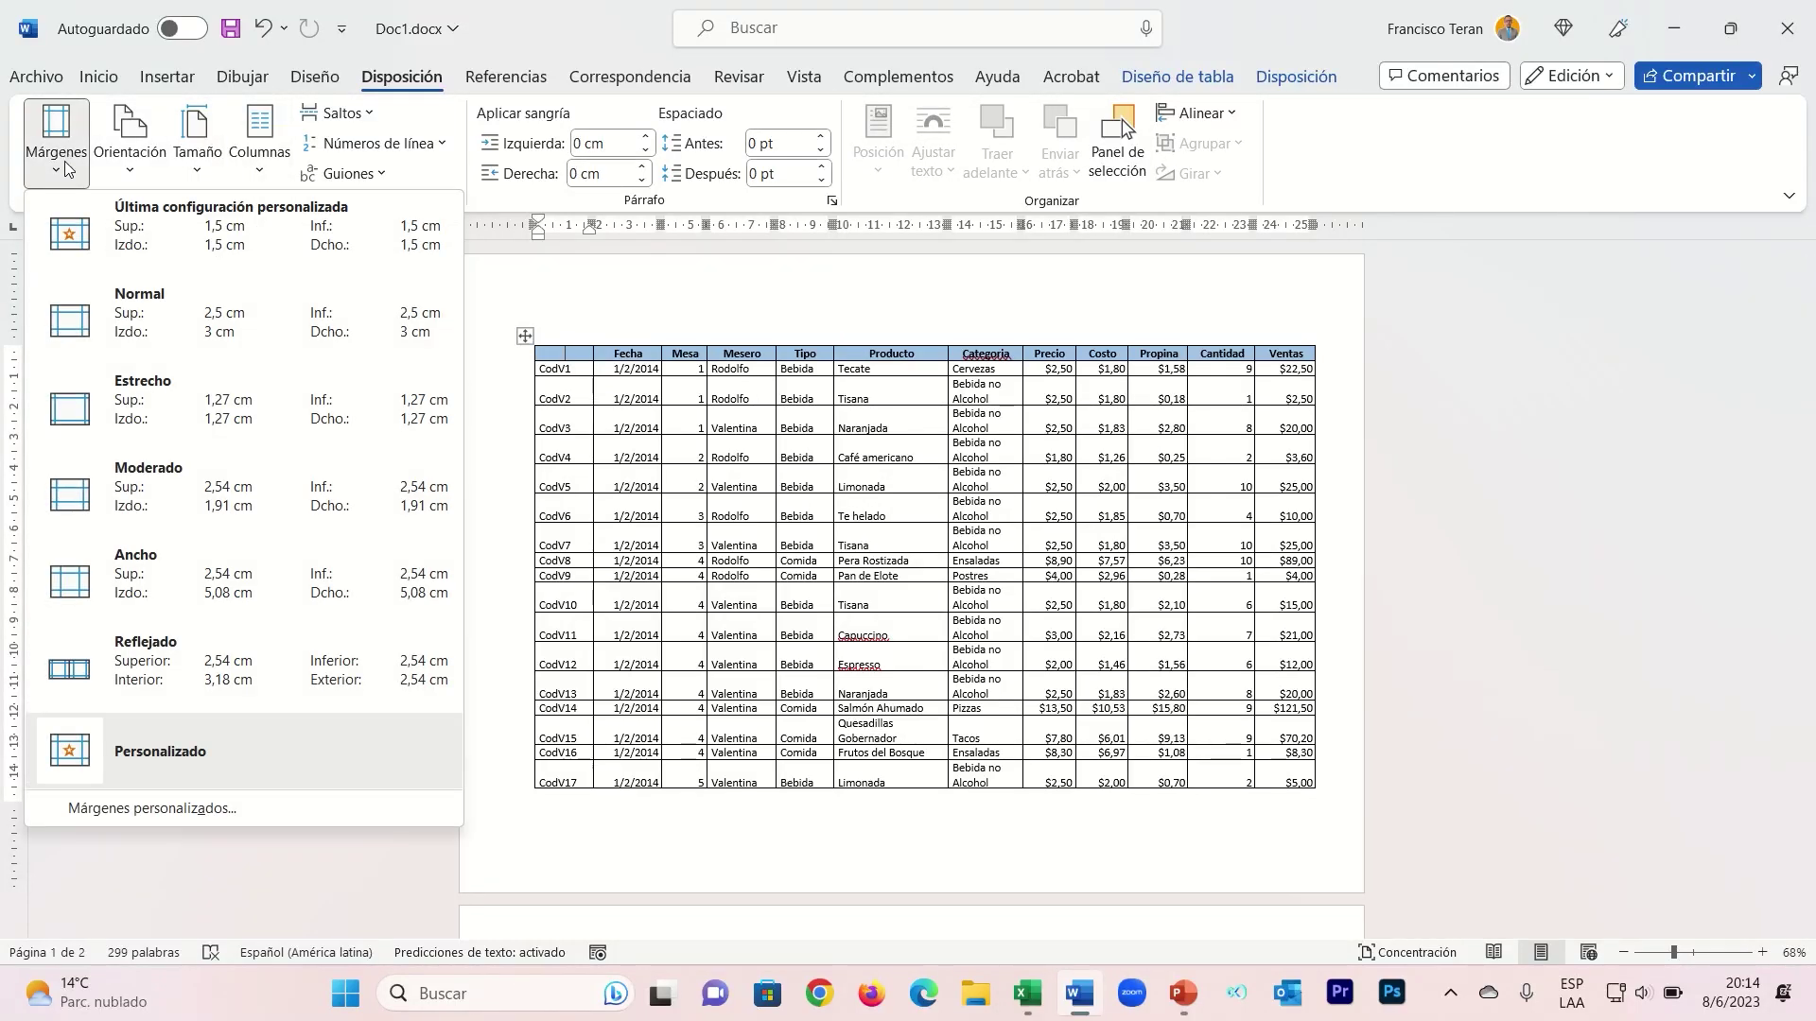
# - Set a 1,5 cm top margin in custom margins and adjust the table with its resize handle
pyautogui.click(146, 811)
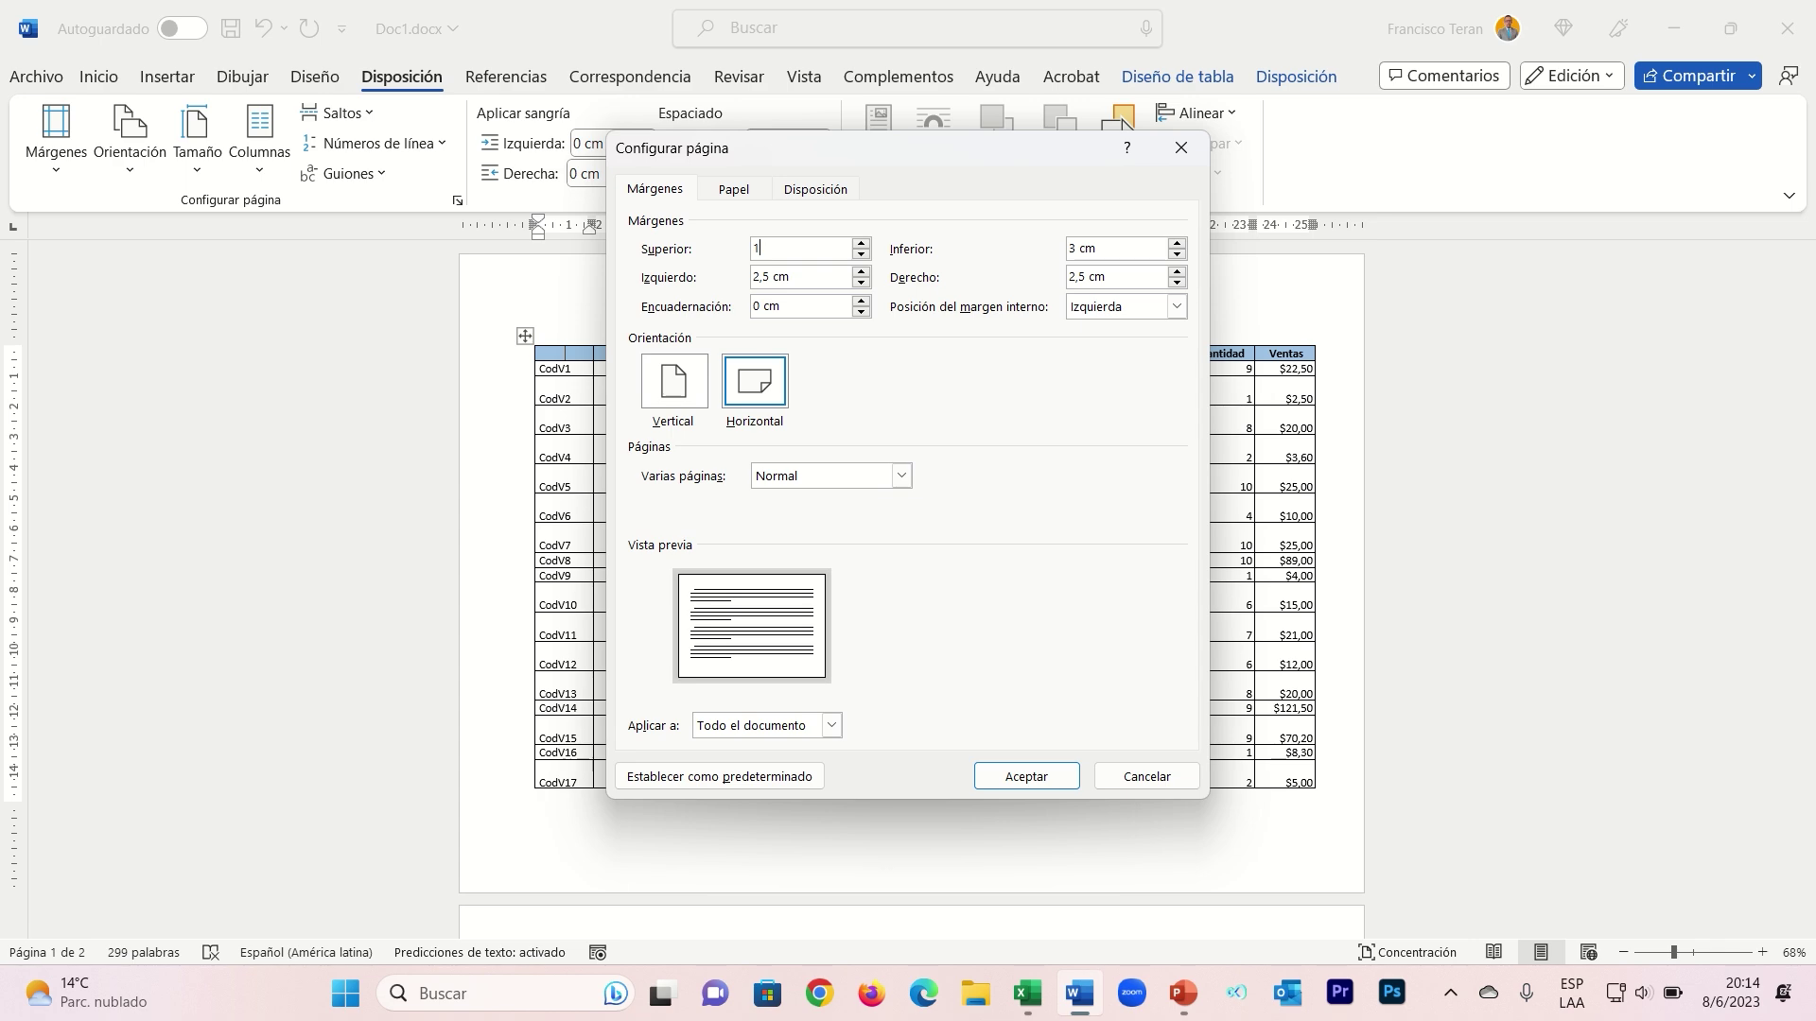
pyautogui.click(1026, 776)
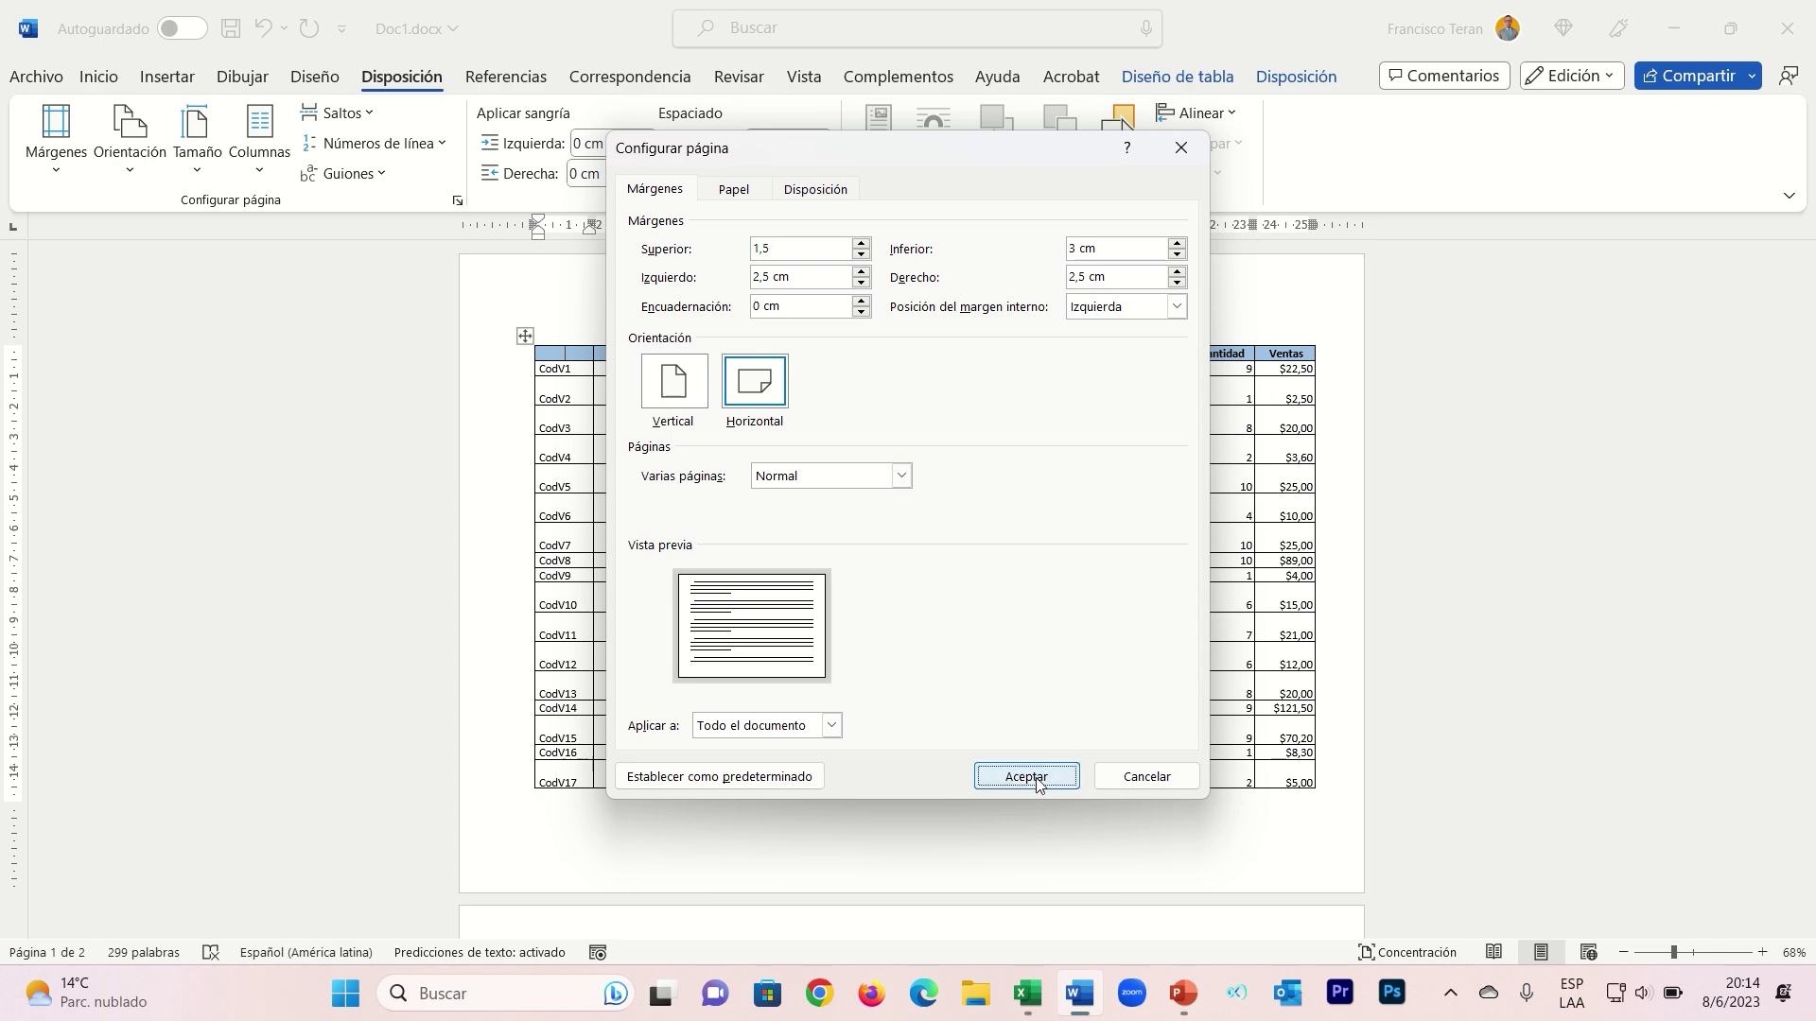
pyautogui.scroll(-3, 1044, 594)
pyautogui.scroll(-2, 1044, 594)
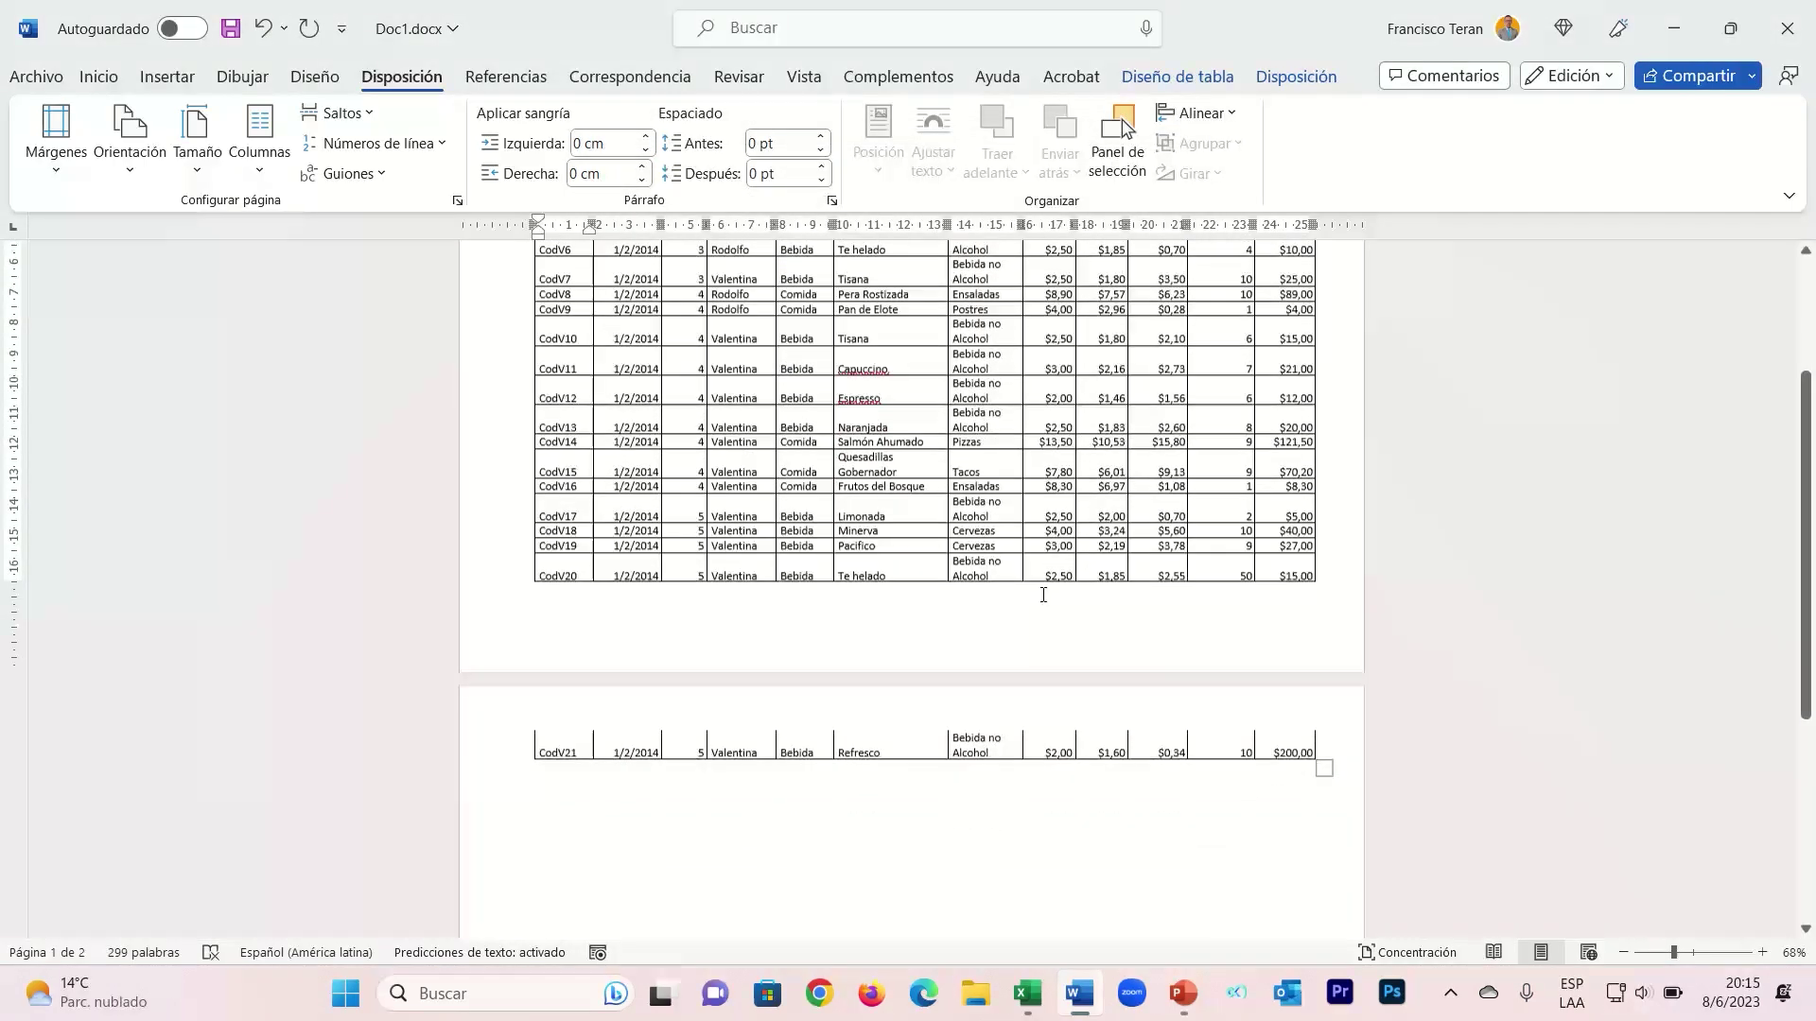
pyautogui.moveTo(1324, 767); pyautogui.dragTo(1333, 645)
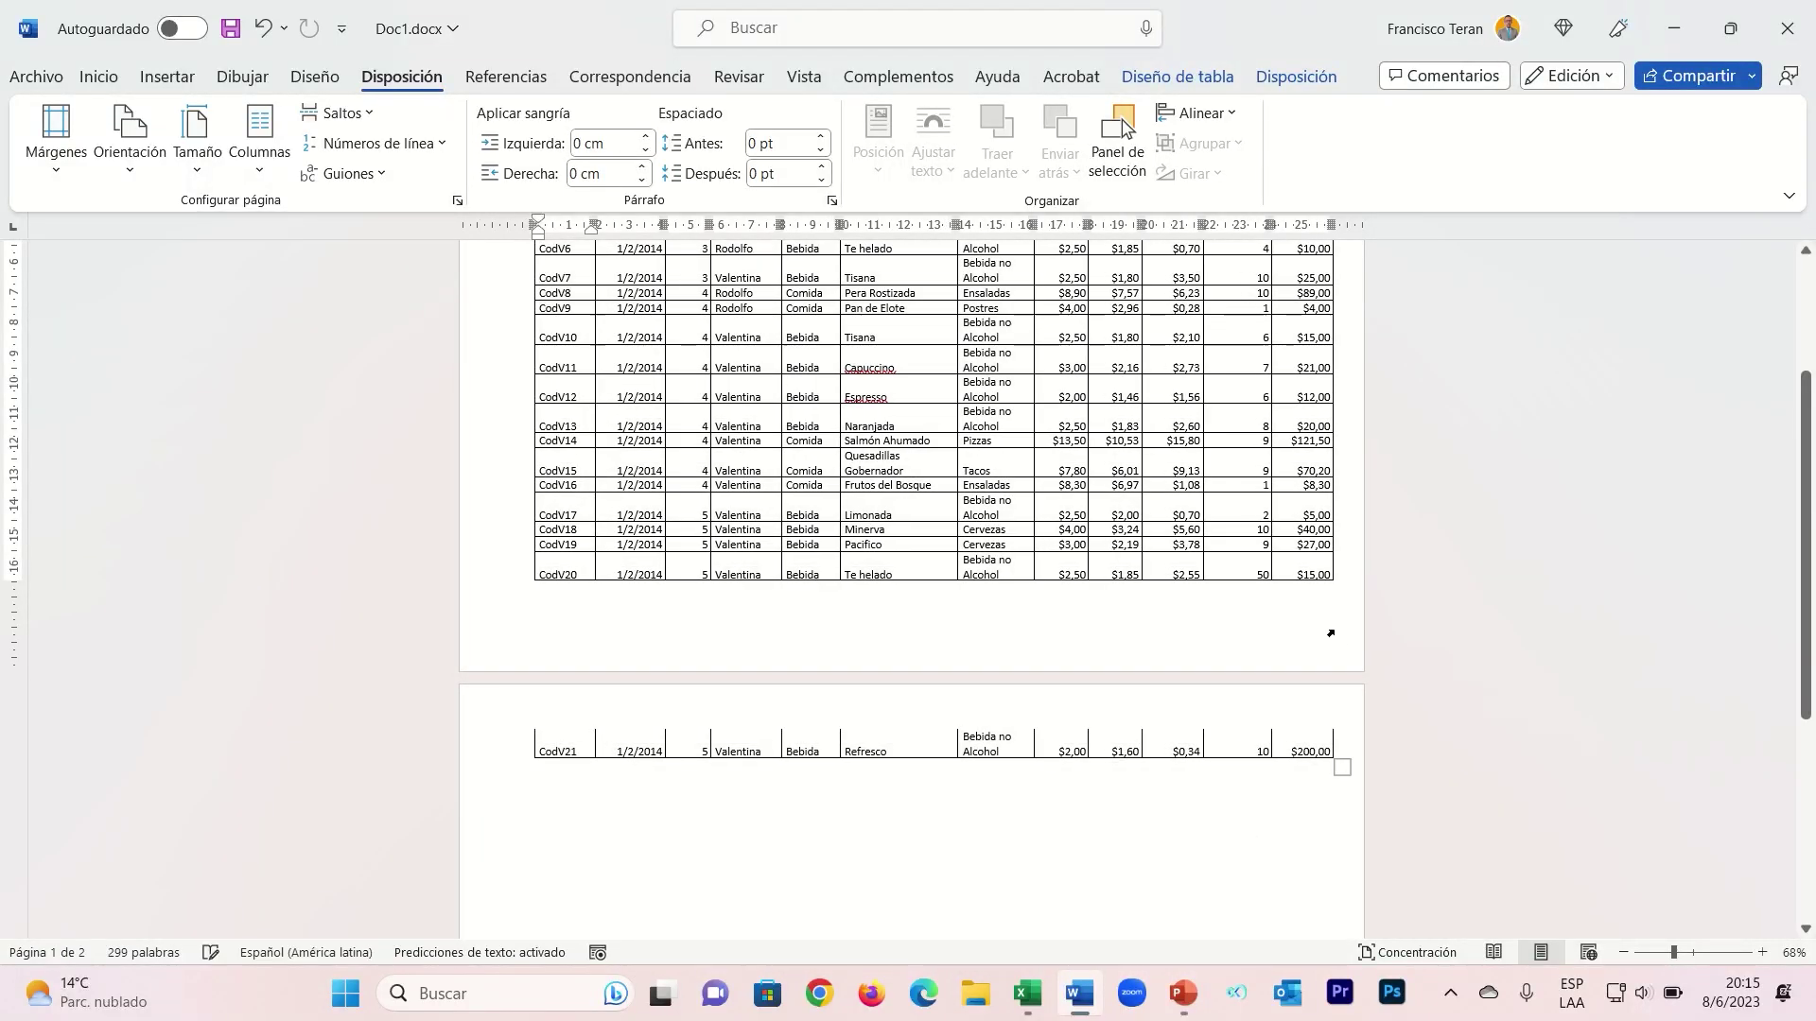
pyautogui.scroll(4, 1040, 567)
# - Reduce the top margin further to 1 cm
pyautogui.click(56, 128)
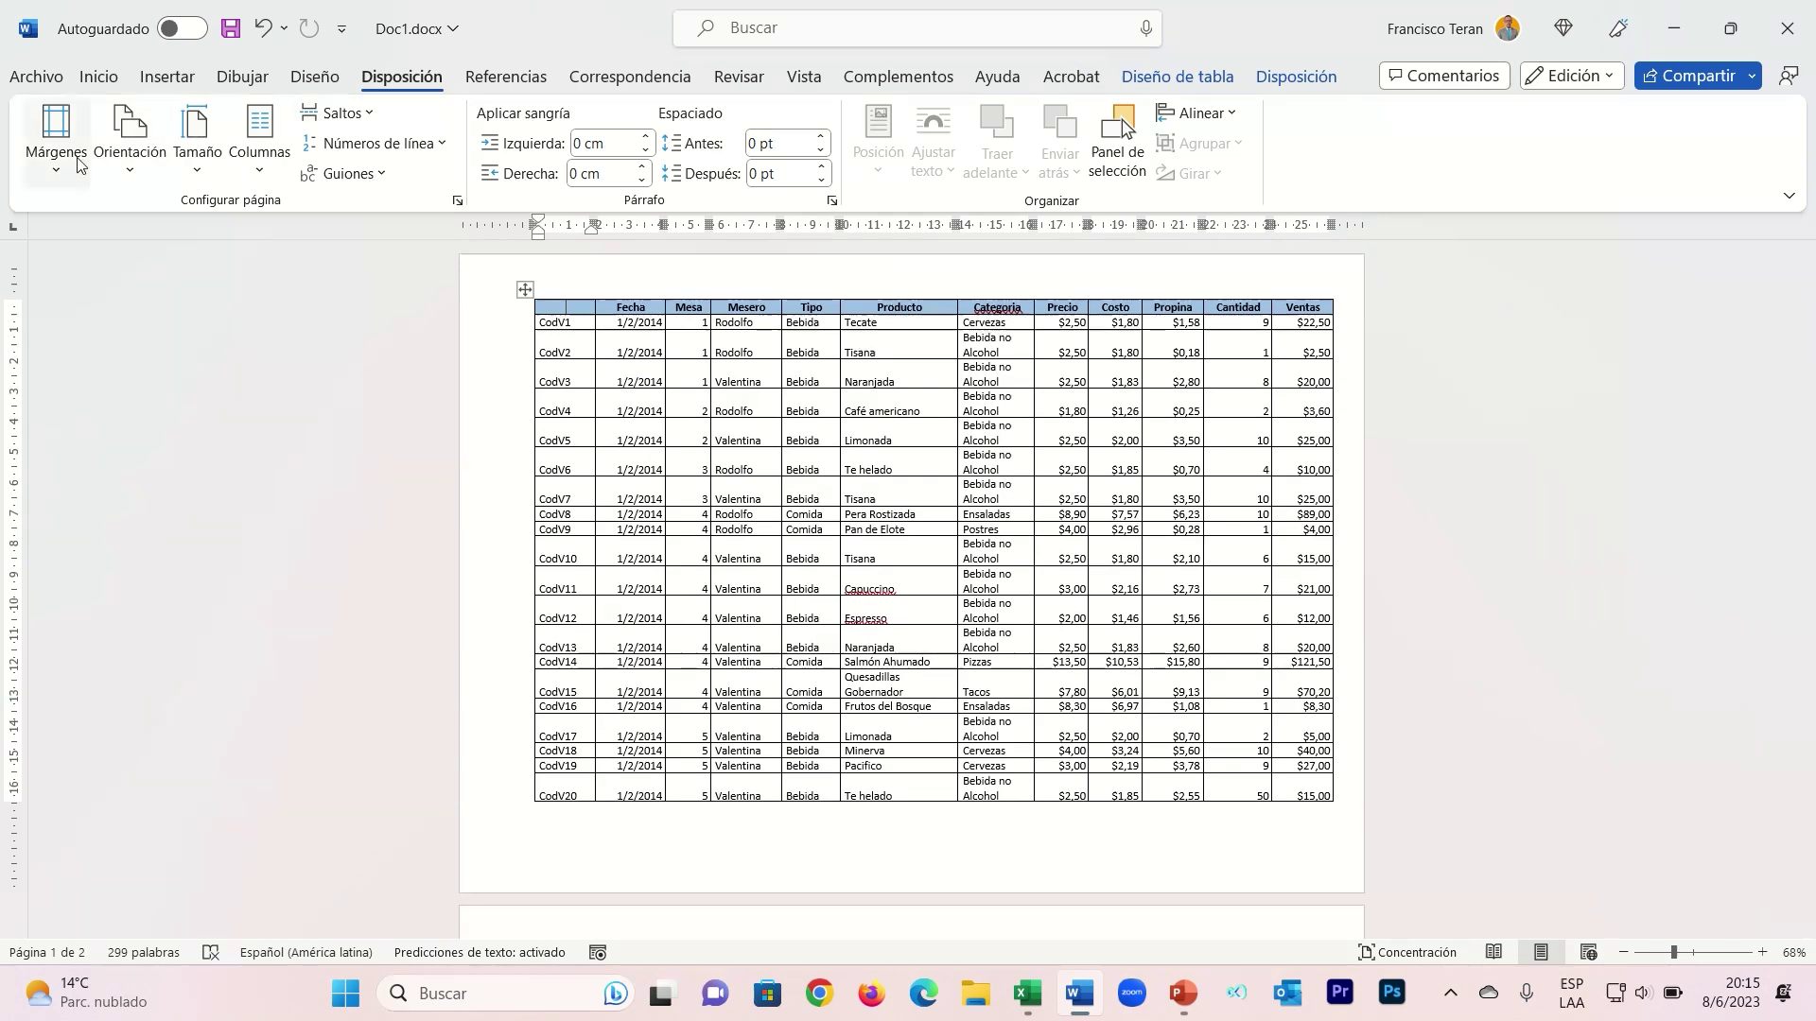
pyautogui.click(144, 750)
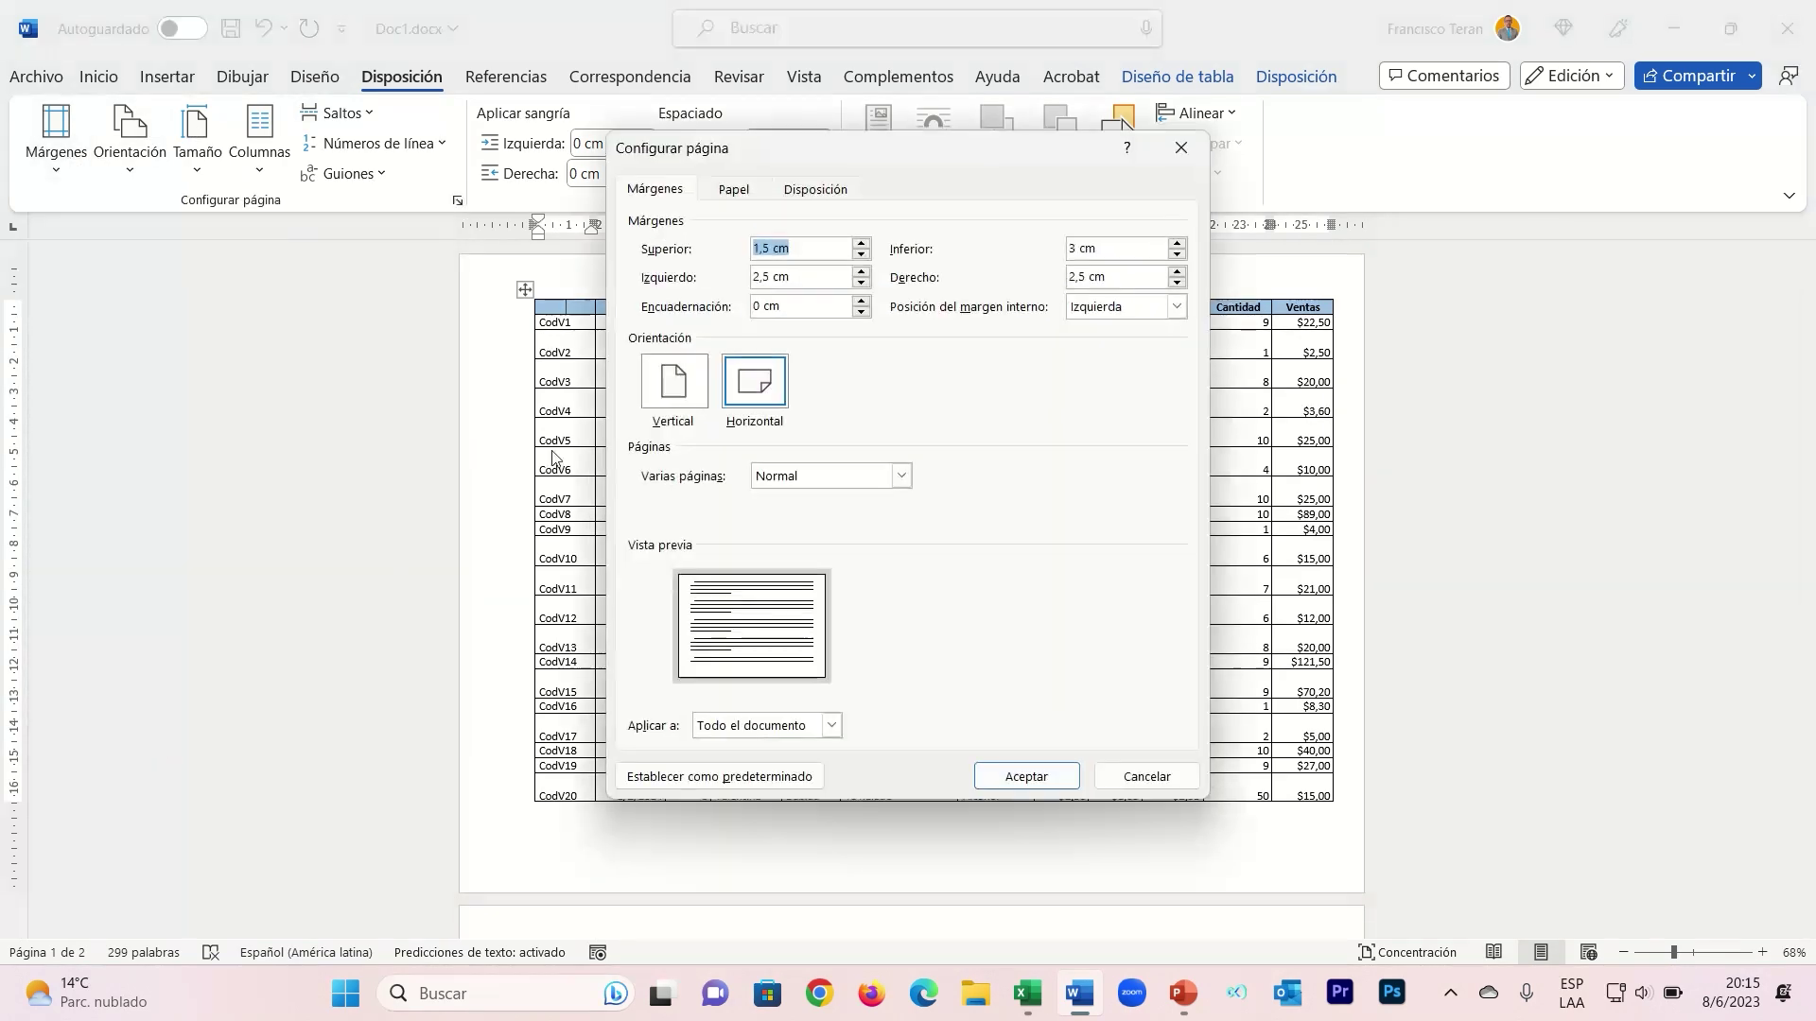
pyautogui.write('1')
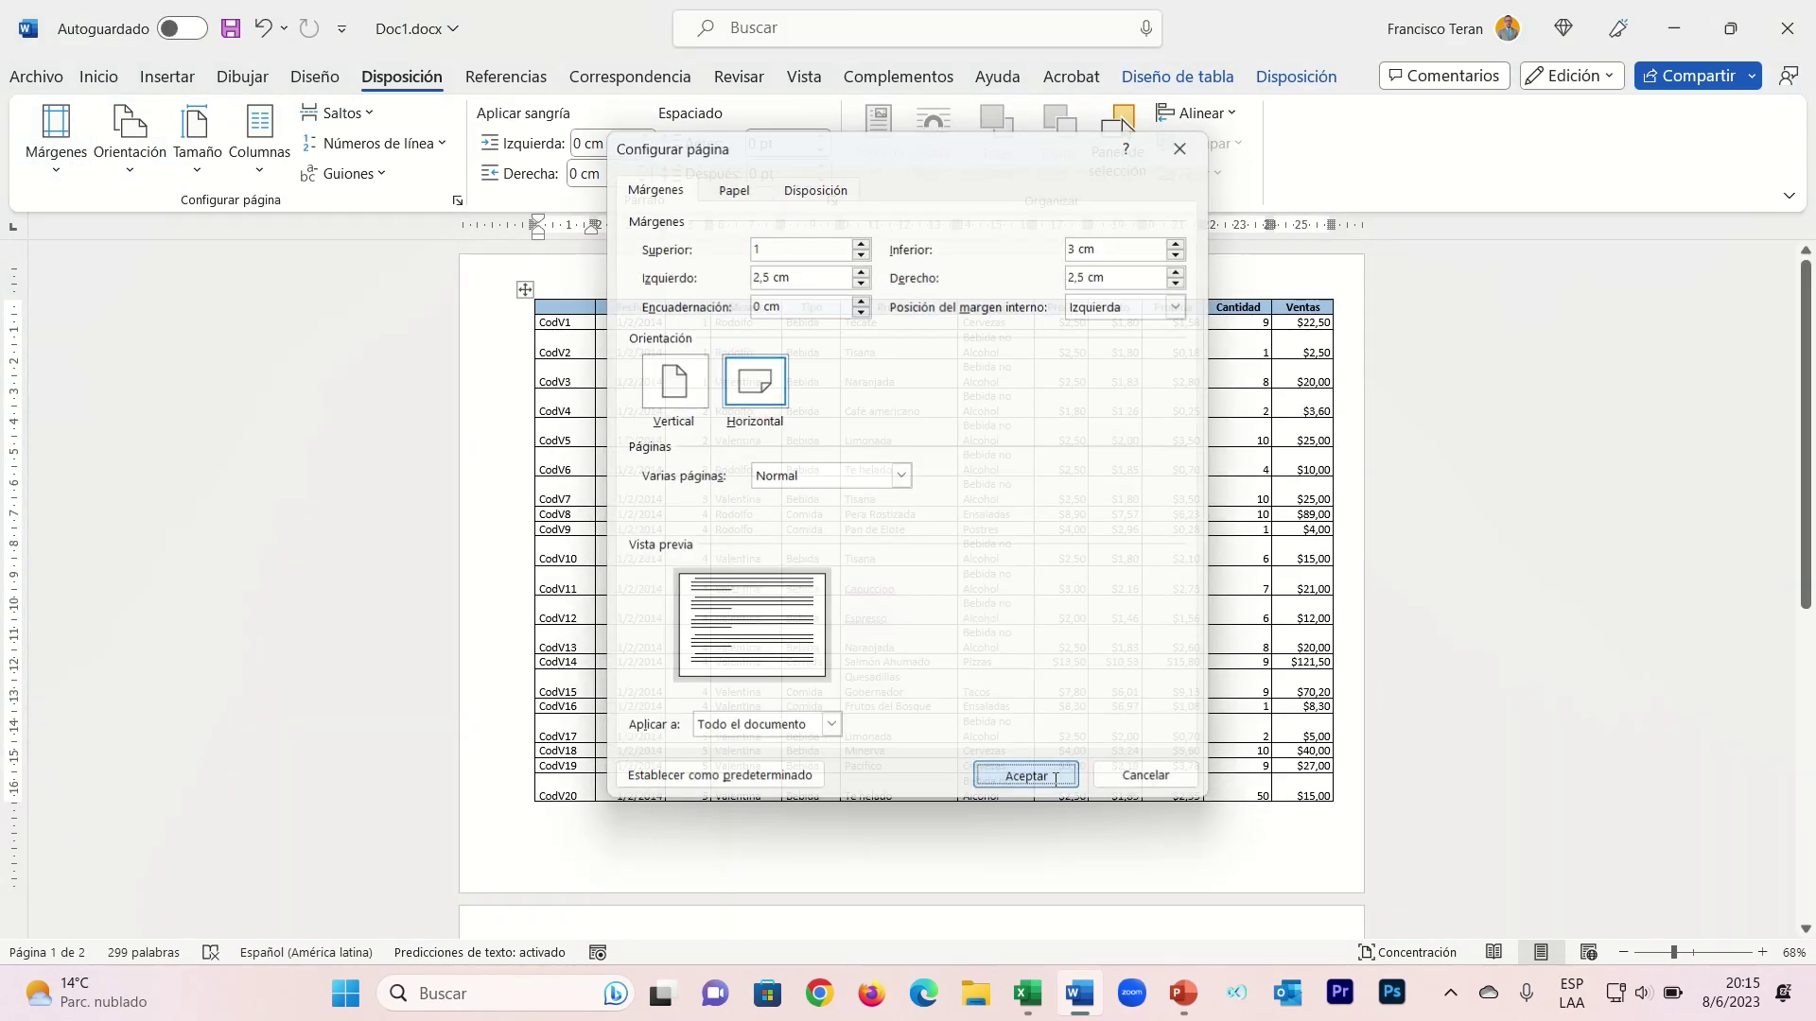
pyautogui.click(1026, 775)
pyautogui.scroll(-4, 1032, 720)
pyautogui.scroll(3, 1032, 721)
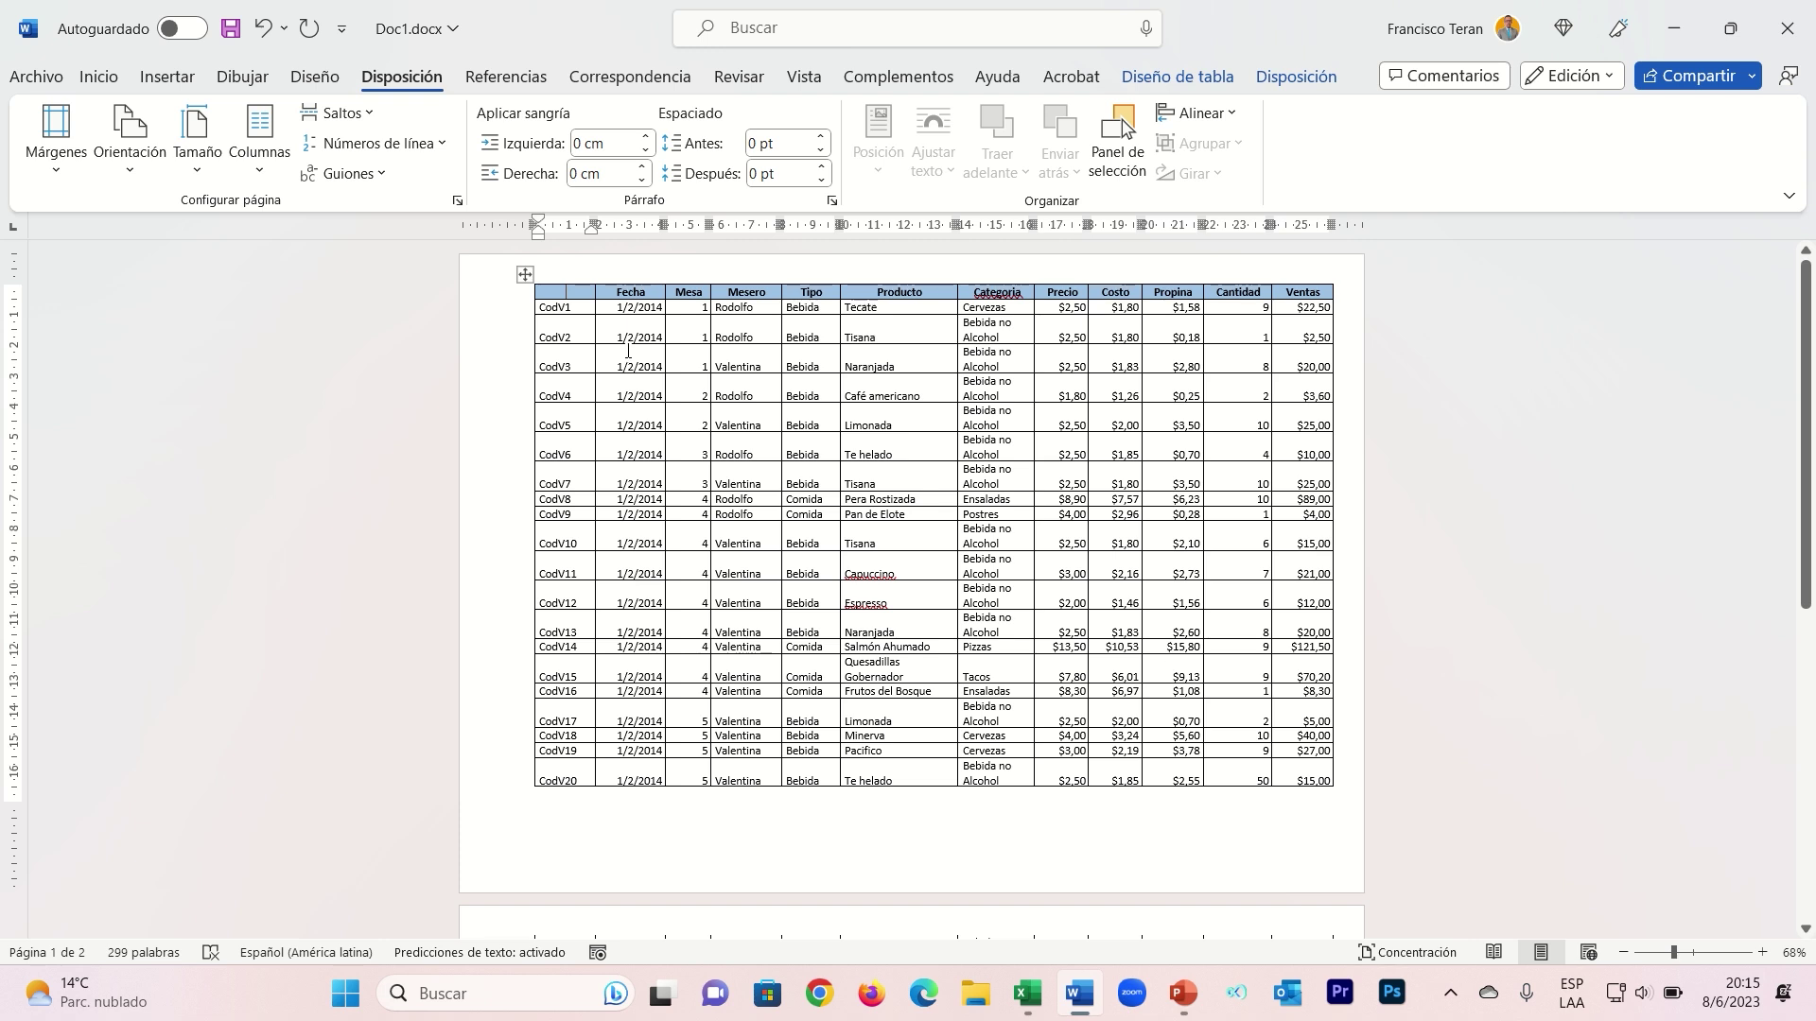
pyautogui.click(57, 132)
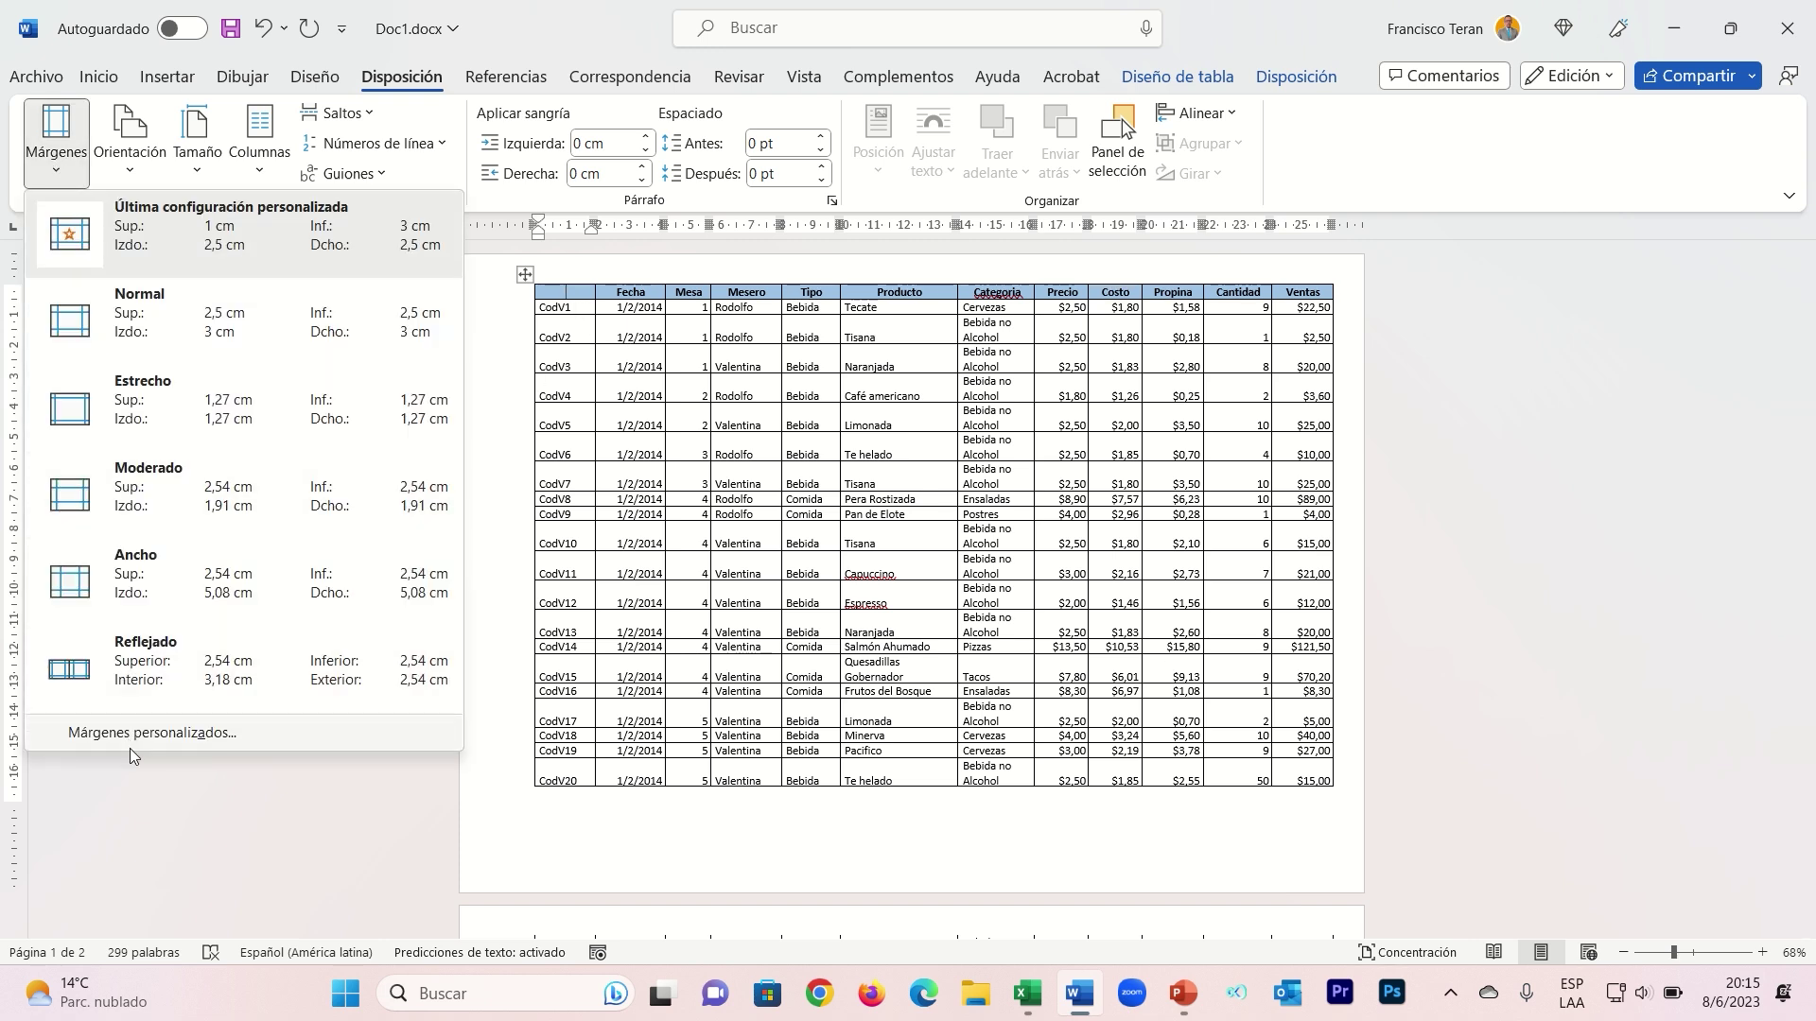
# - Set the left margin to 1 cm and widen the table to the new margin
pyautogui.click(132, 743)
pyautogui.press('Tab')
pyautogui.write('1')
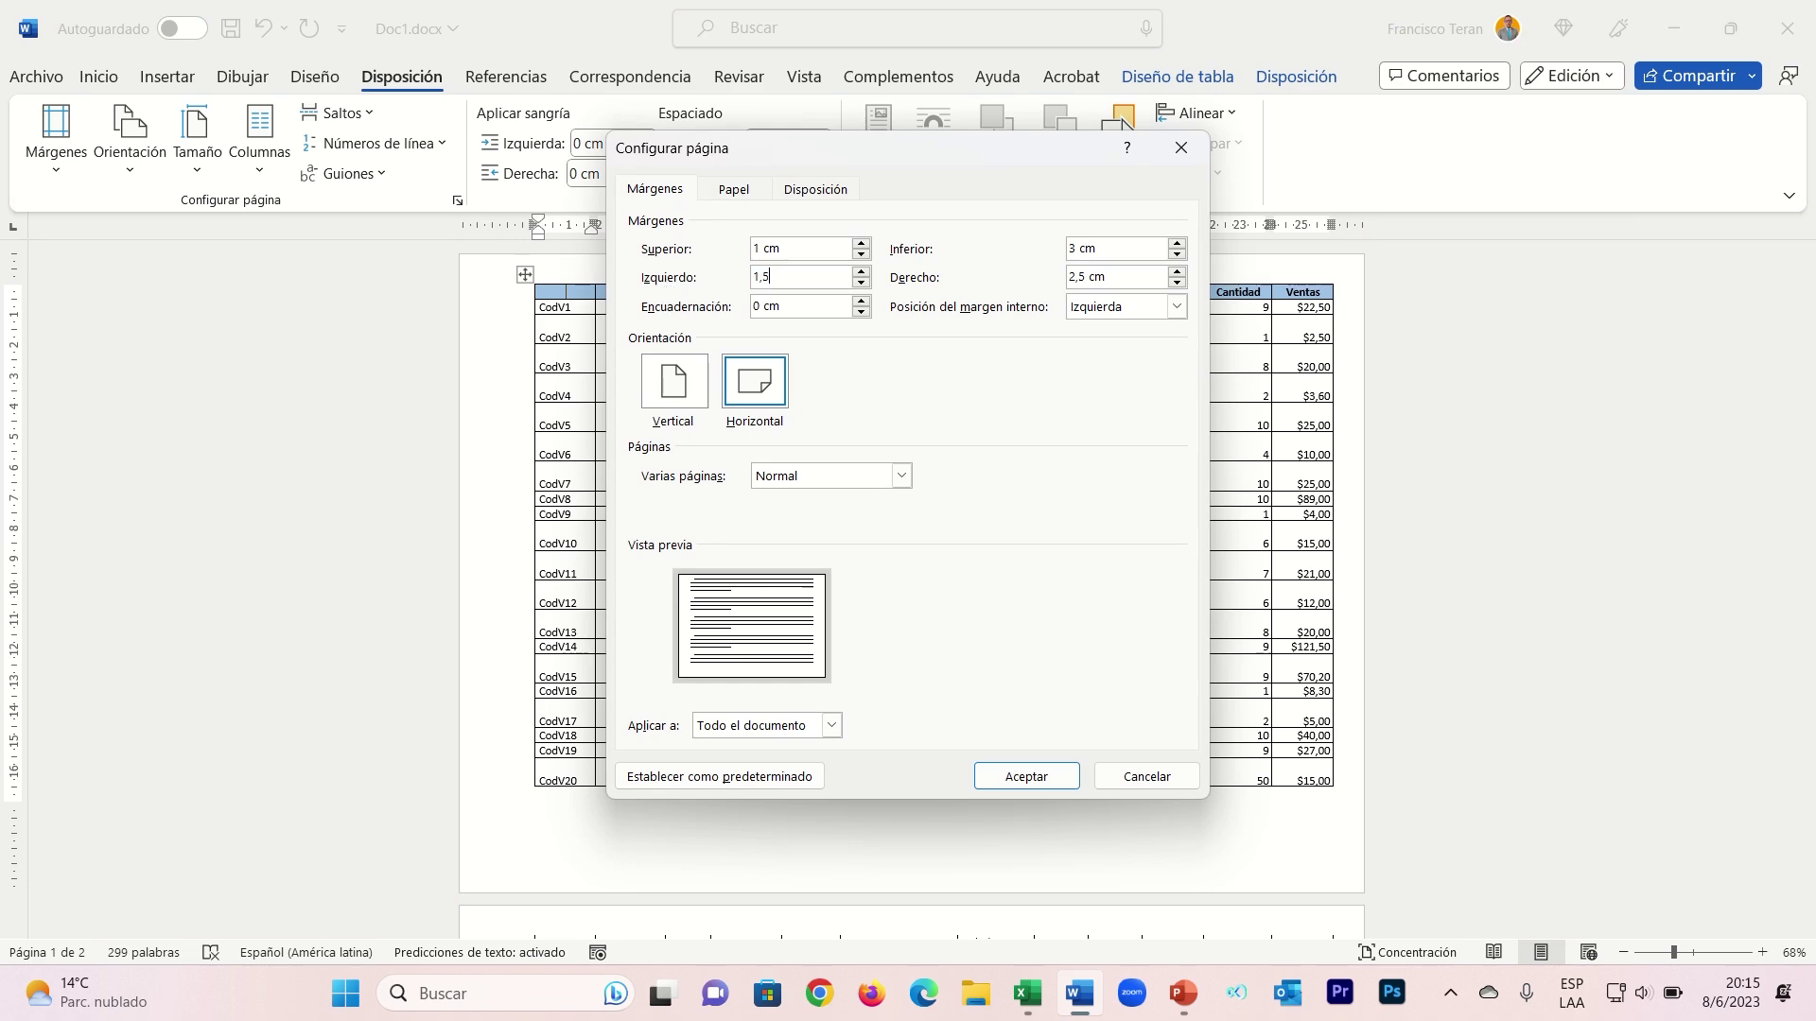
pyautogui.press('Return')
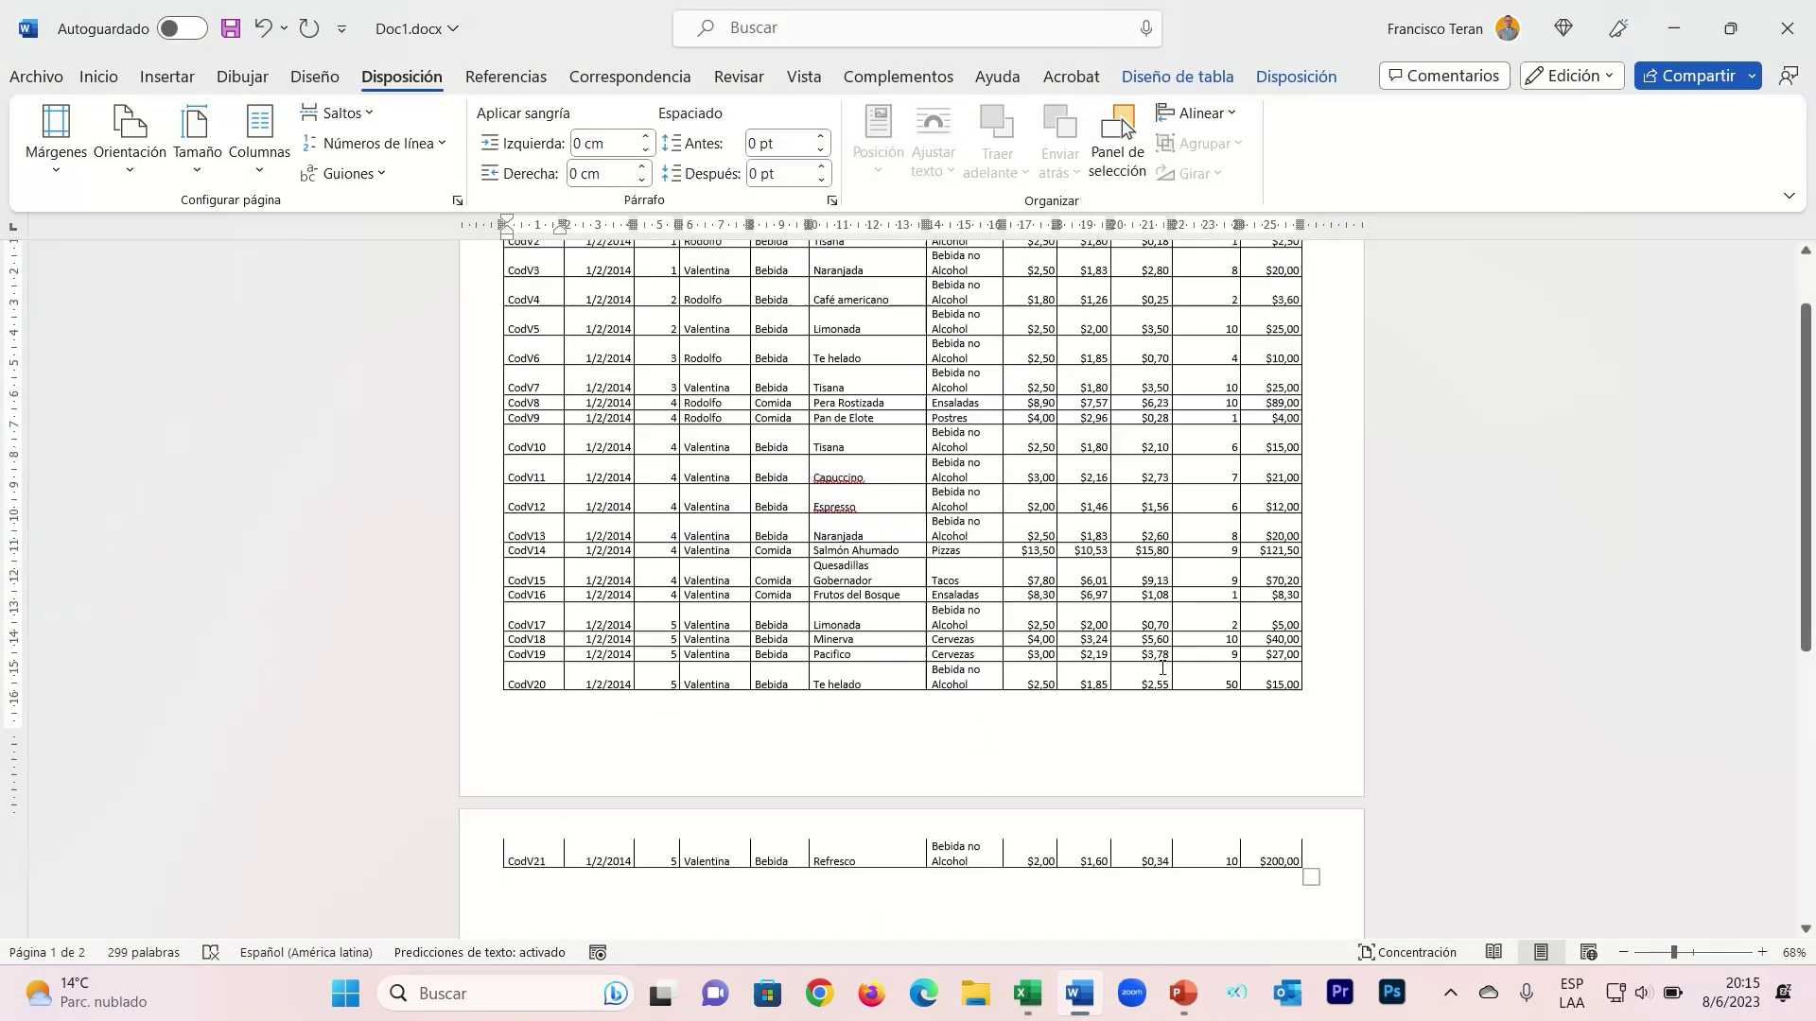
pyautogui.click(1258, 682)
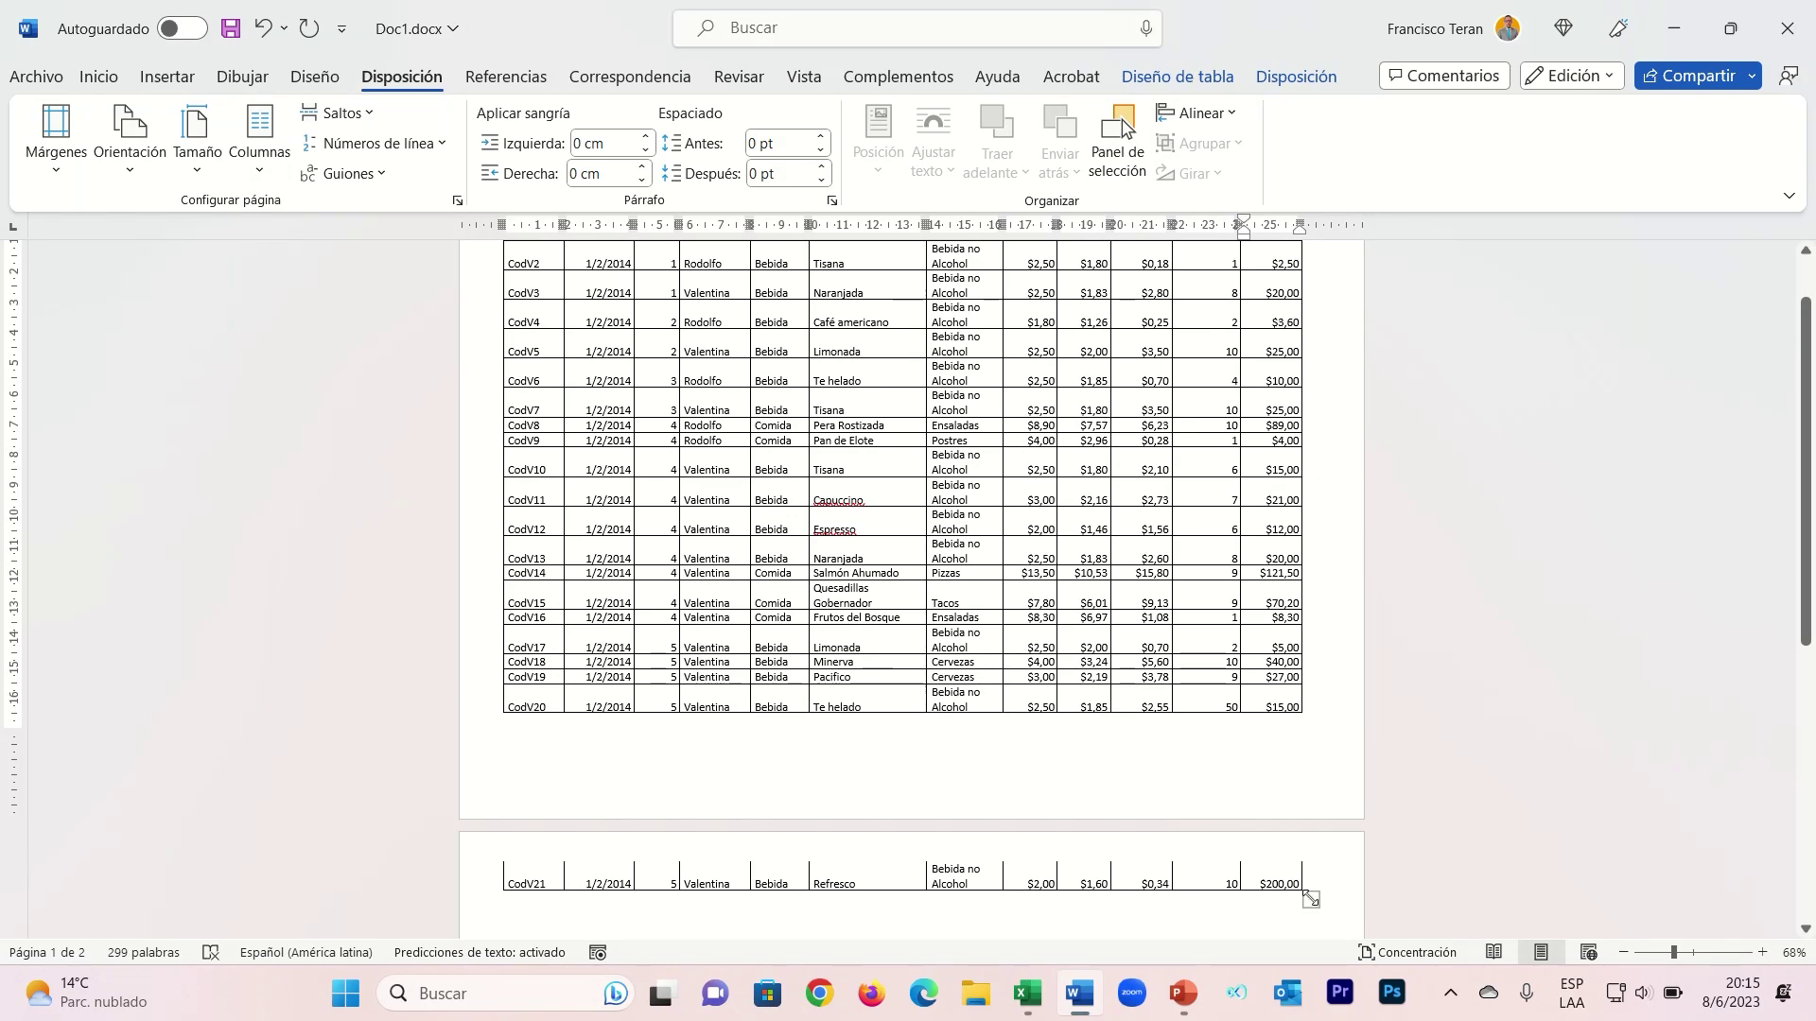
pyautogui.moveTo(1311, 899); pyautogui.dragTo(1345, 904)
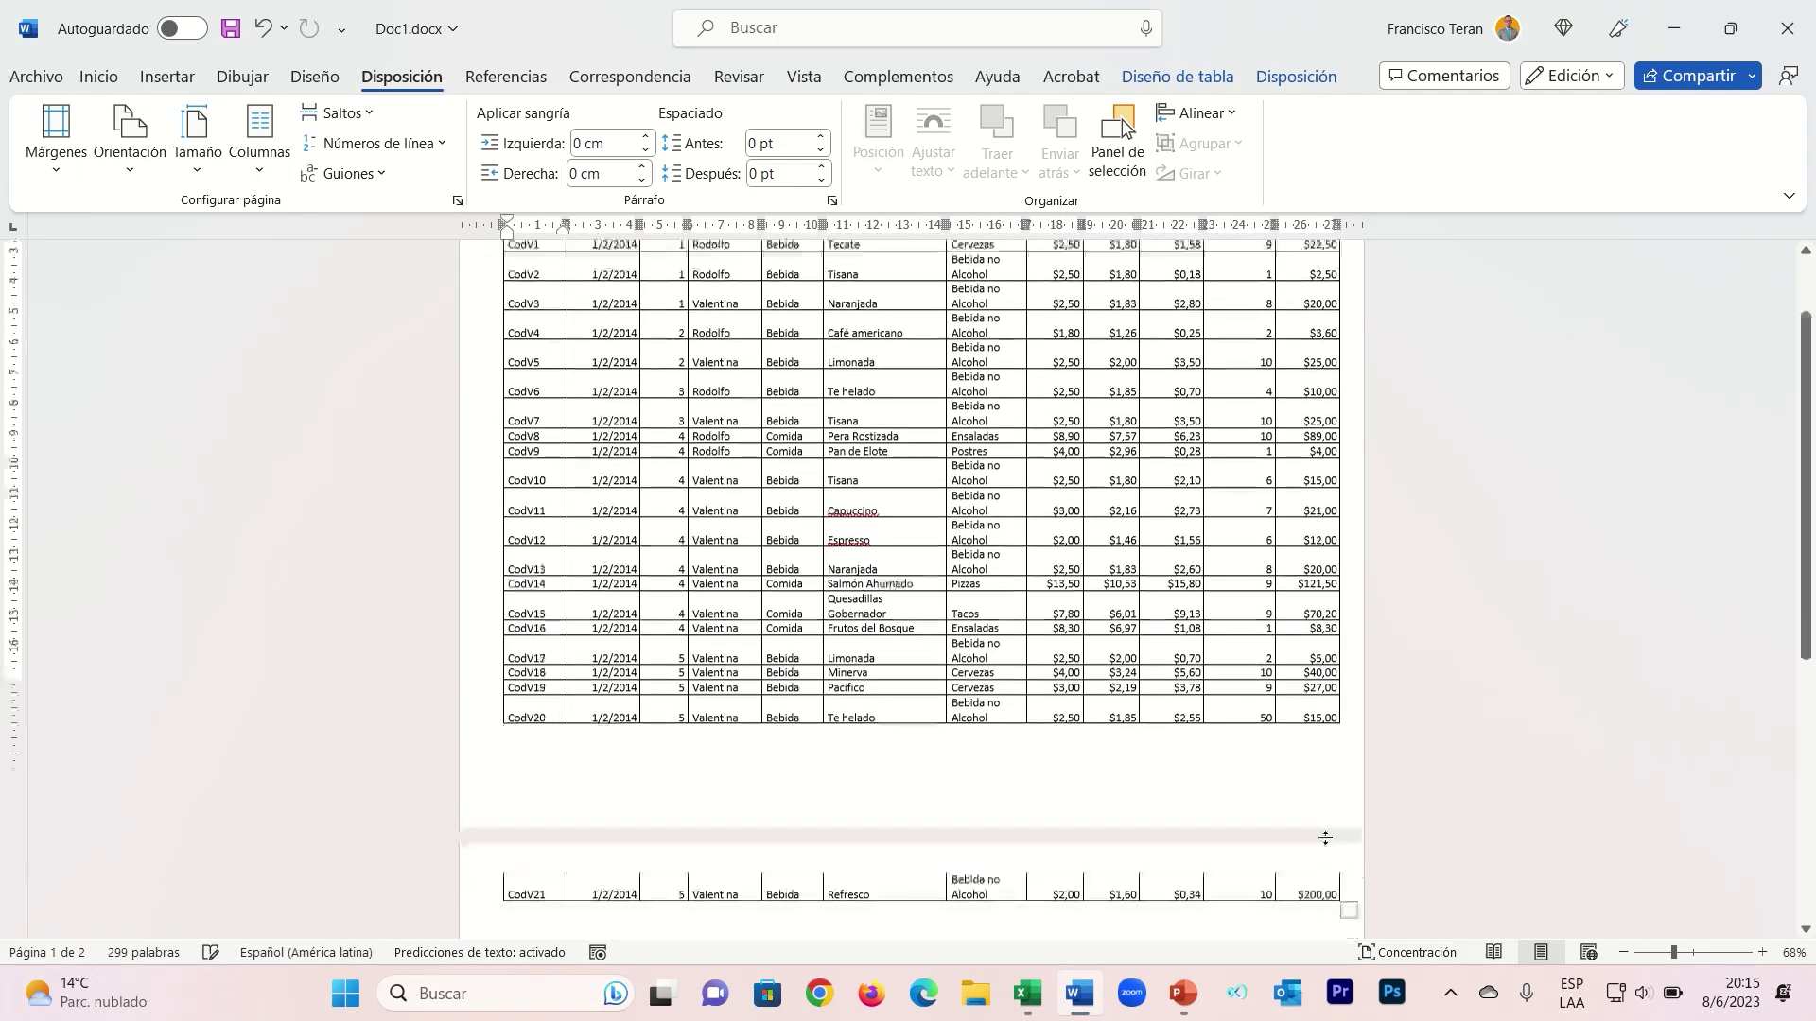
# - Show the white space between pages and check the table rows on pages one and two
pyautogui.doubleClick(1062, 771)
pyautogui.click(897, 540)
pyautogui.click(530, 539)
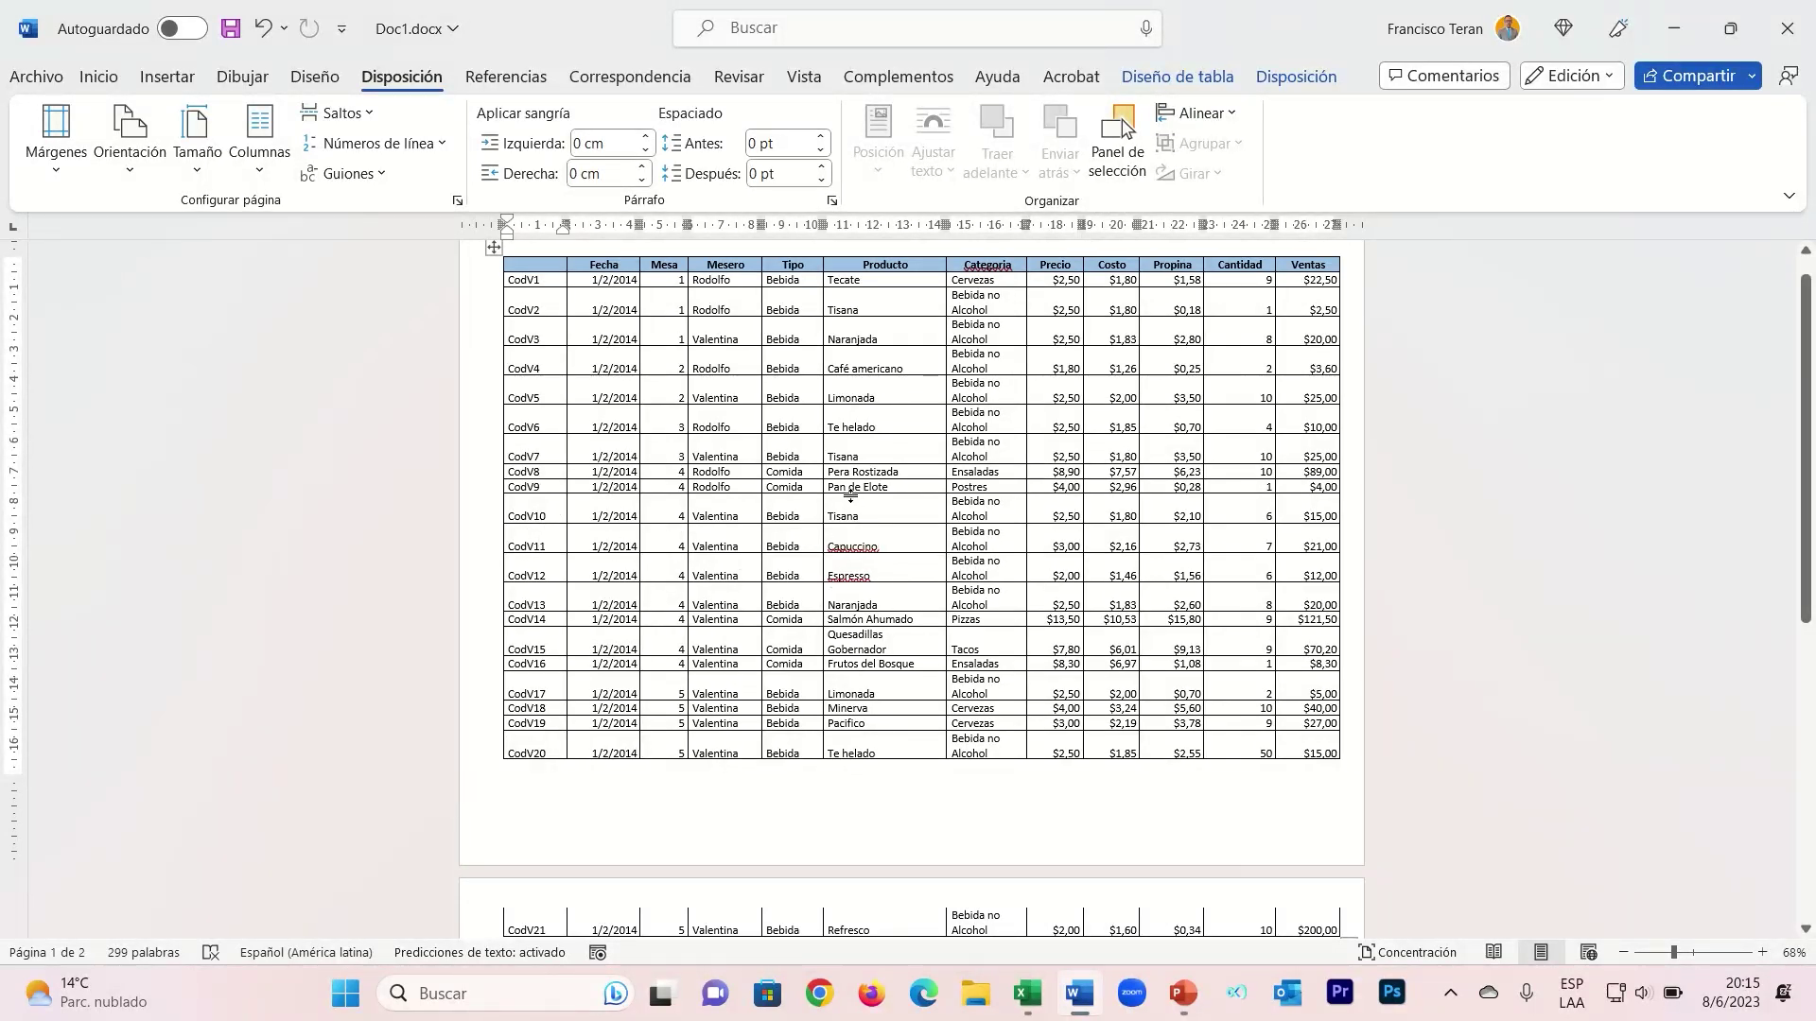
pyautogui.scroll(-5, 850, 494)
pyautogui.click(854, 721)
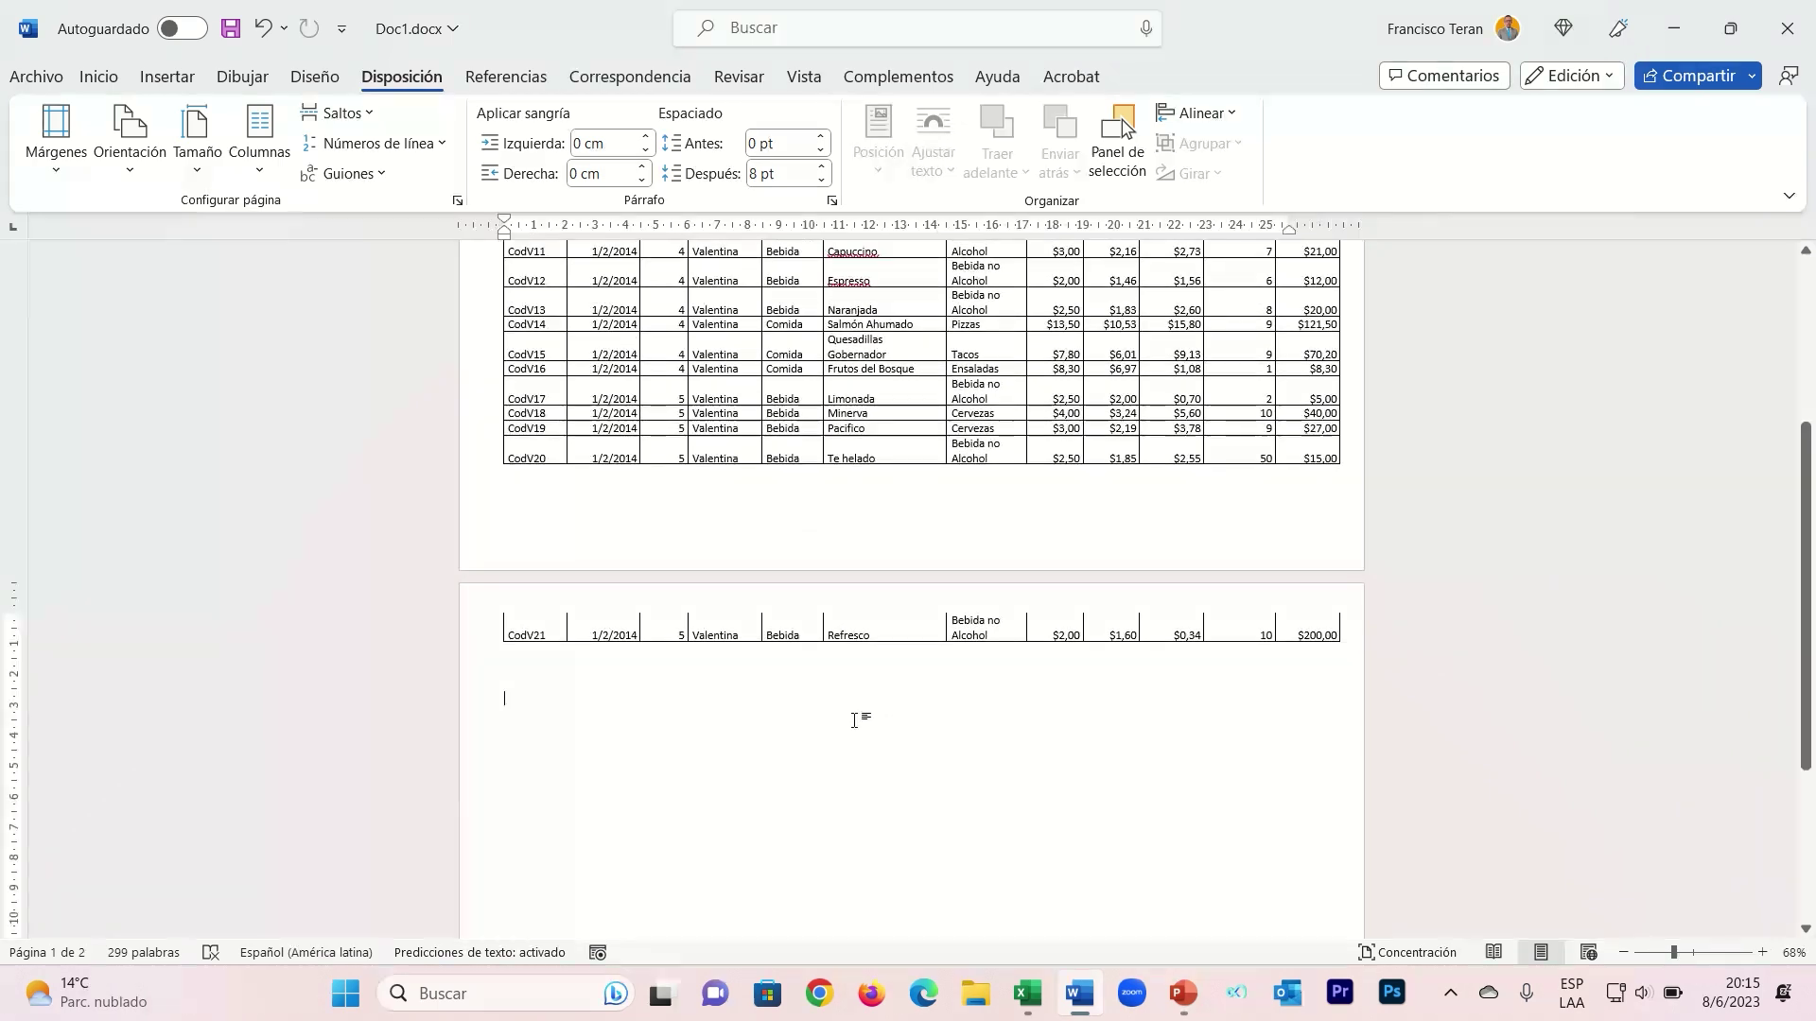
pyautogui.scroll(3, 1078, 567)
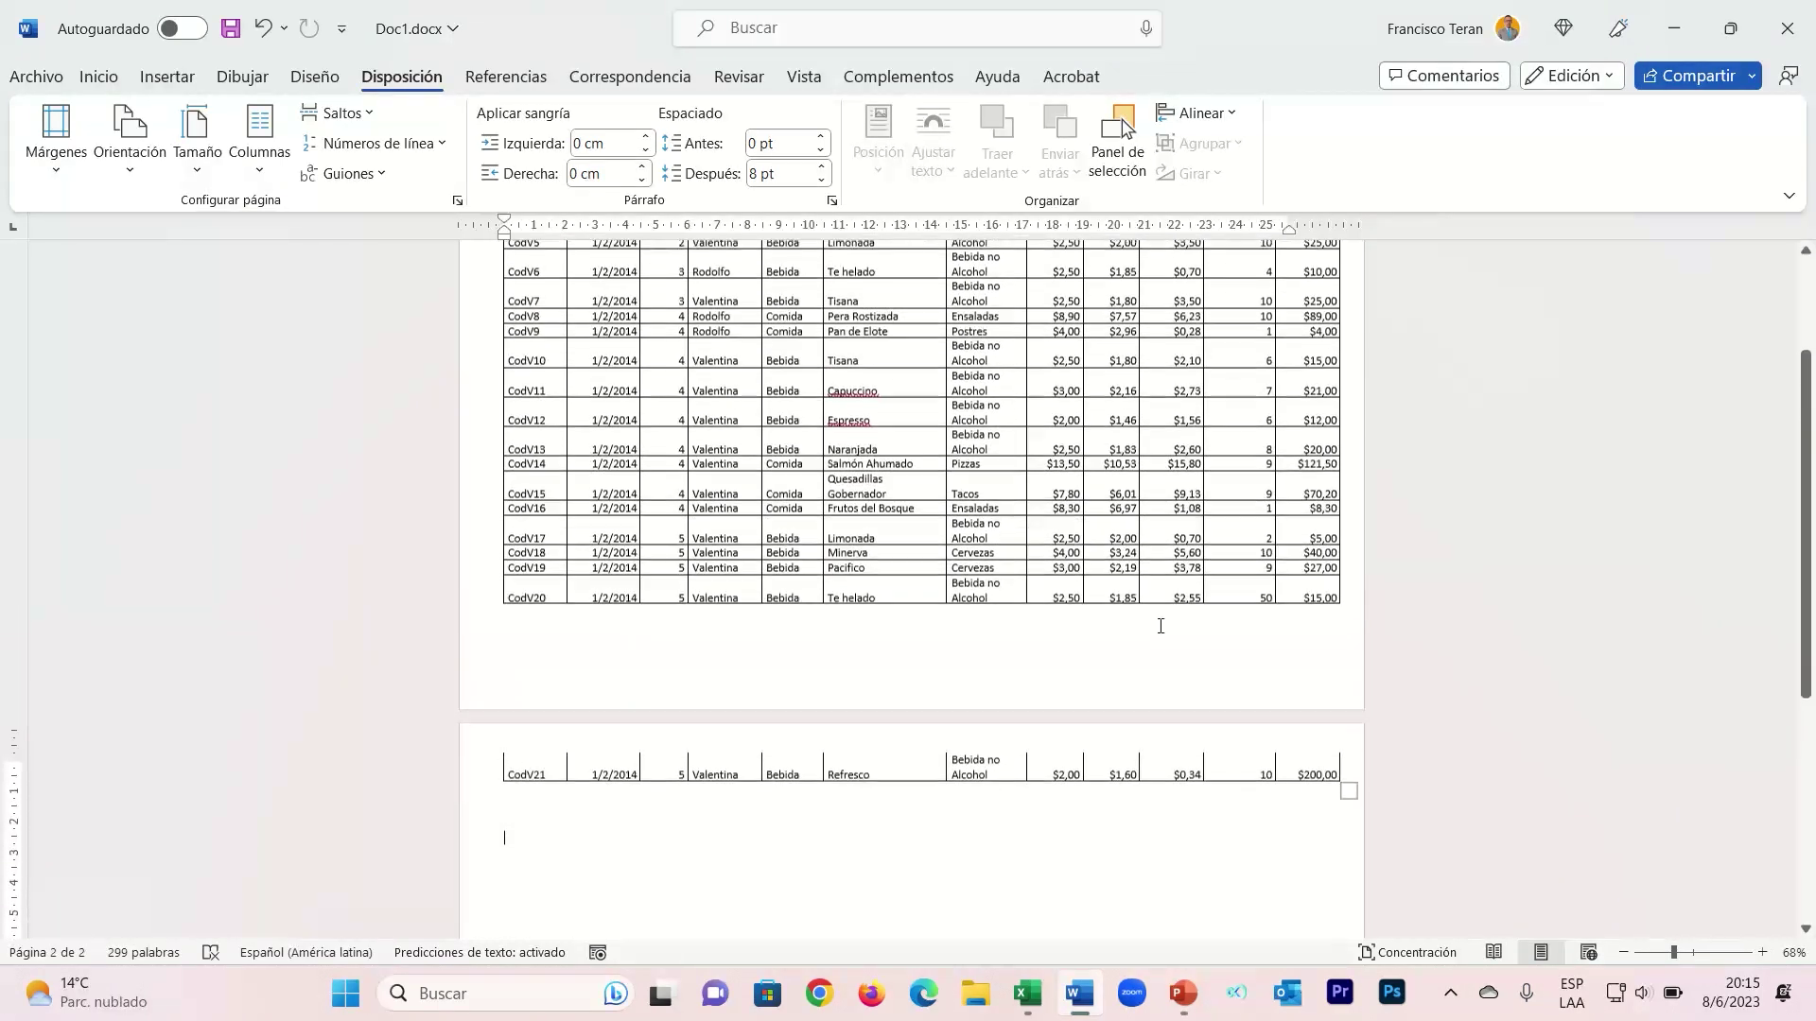
pyautogui.click(1351, 797)
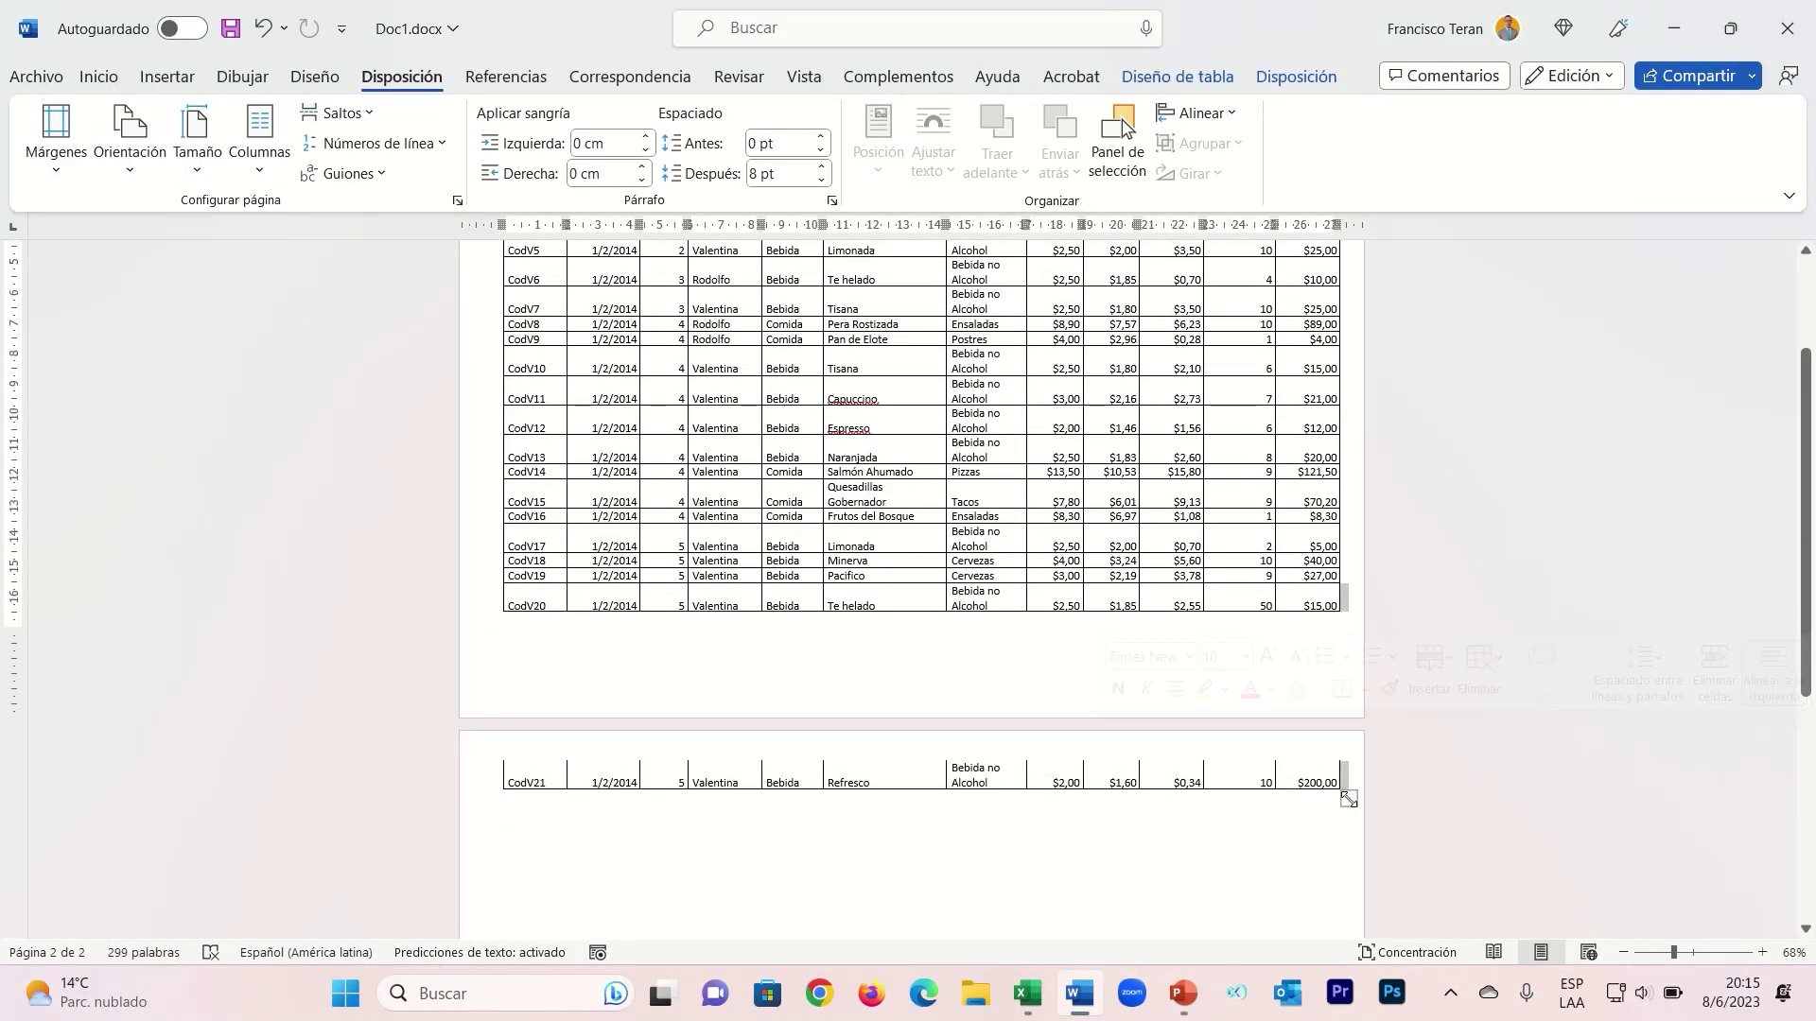
pyautogui.moveTo(1361, 659); pyautogui.dragTo(1361, 658)
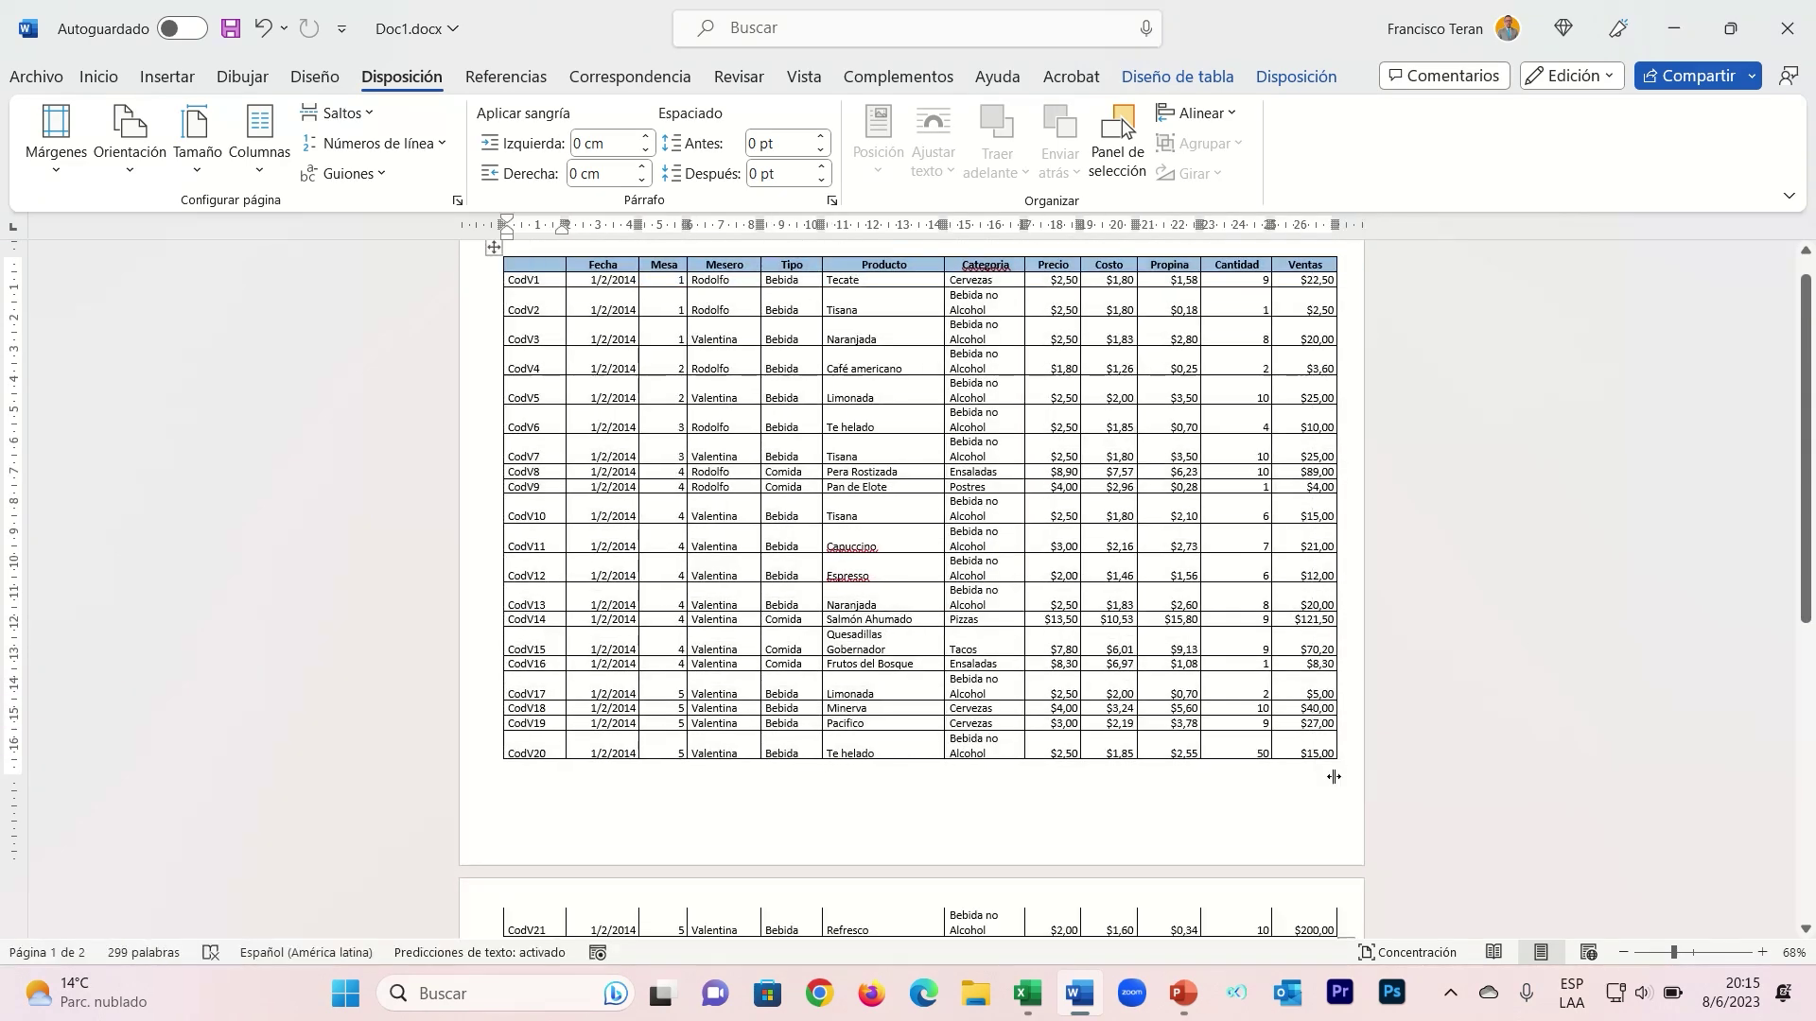
pyautogui.scroll(-2, 1002, 658)
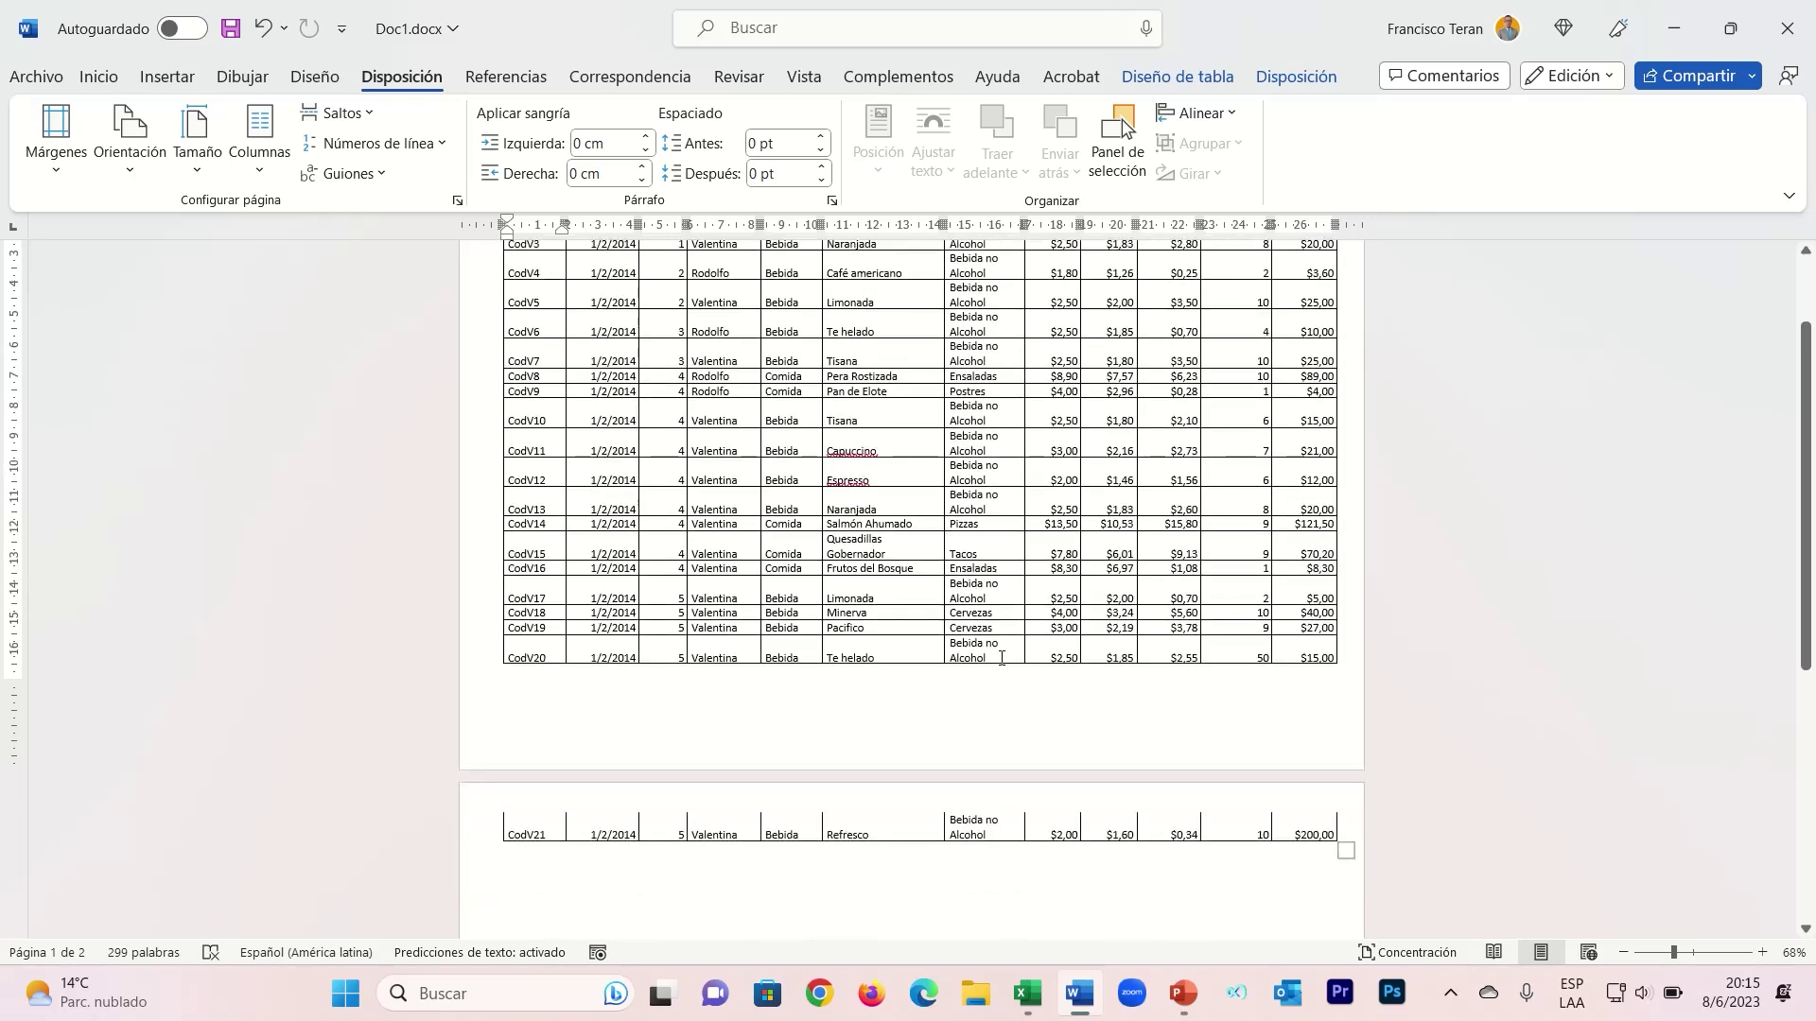
pyautogui.click(56, 152)
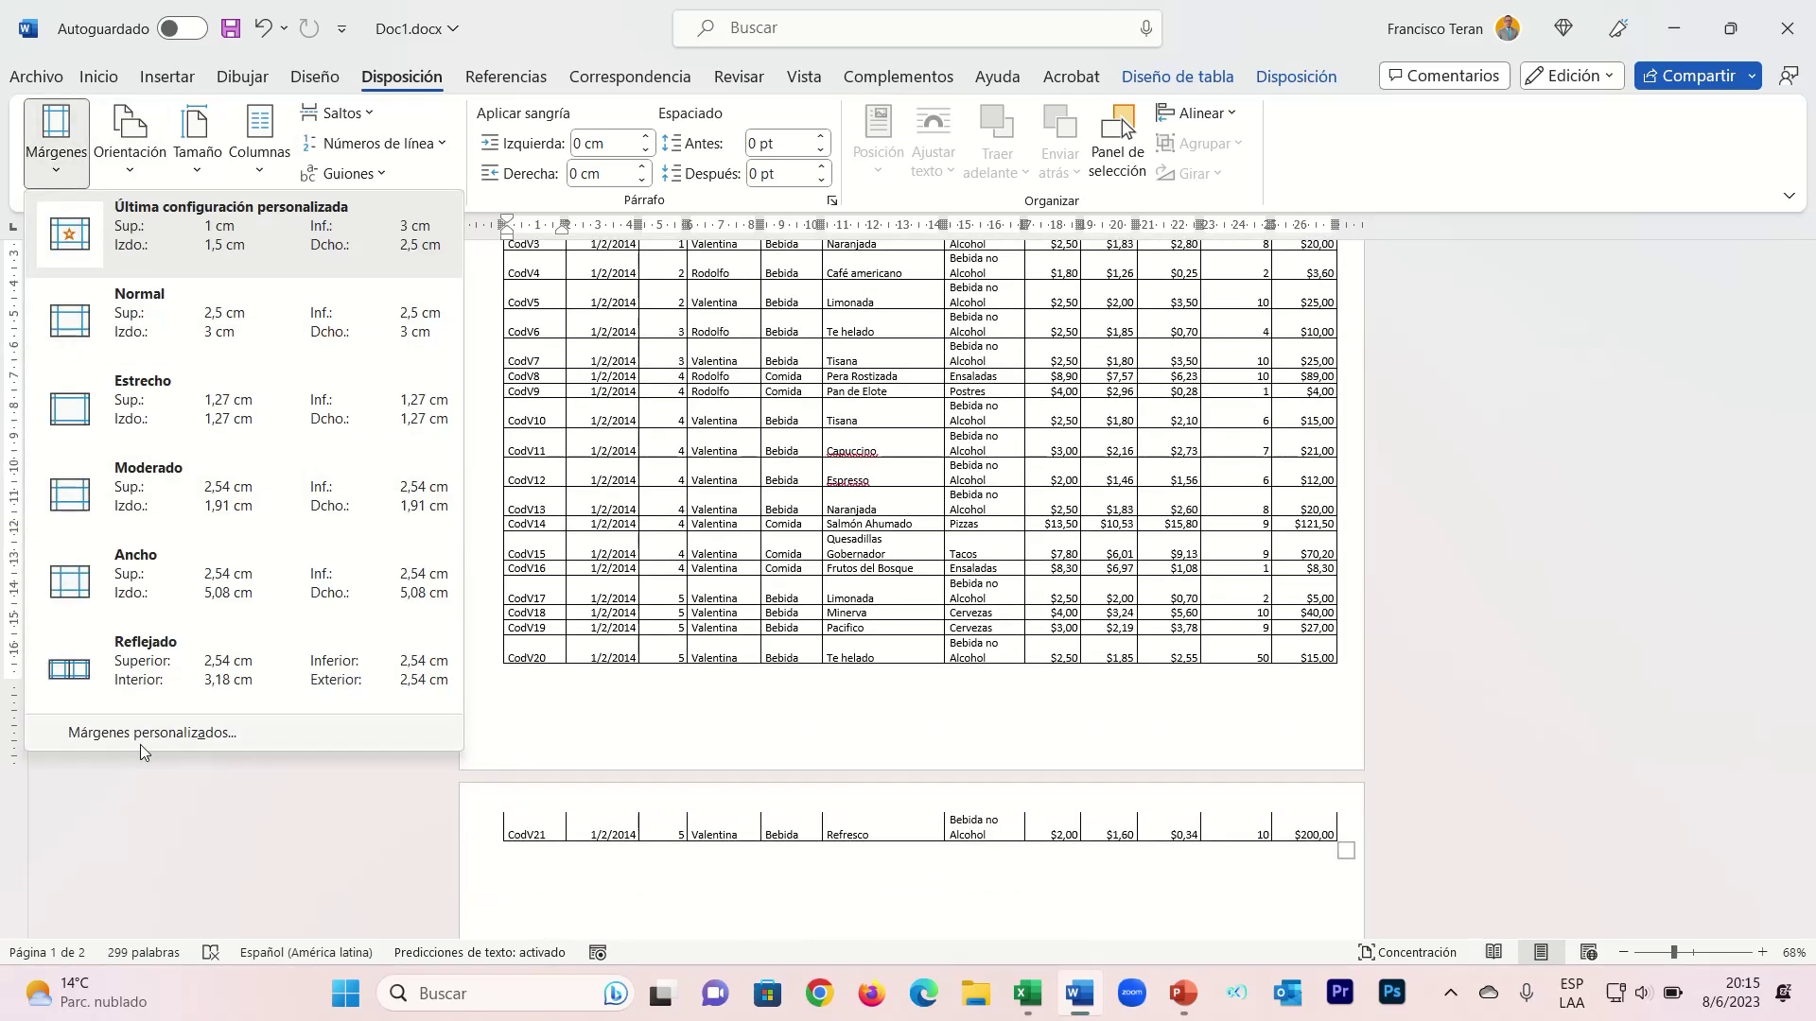
# - Set the left margin (Izquierdo) to 1 cm in custom margins
pyautogui.click(143, 737)
pyautogui.click(764, 279)
pyautogui.write('1')
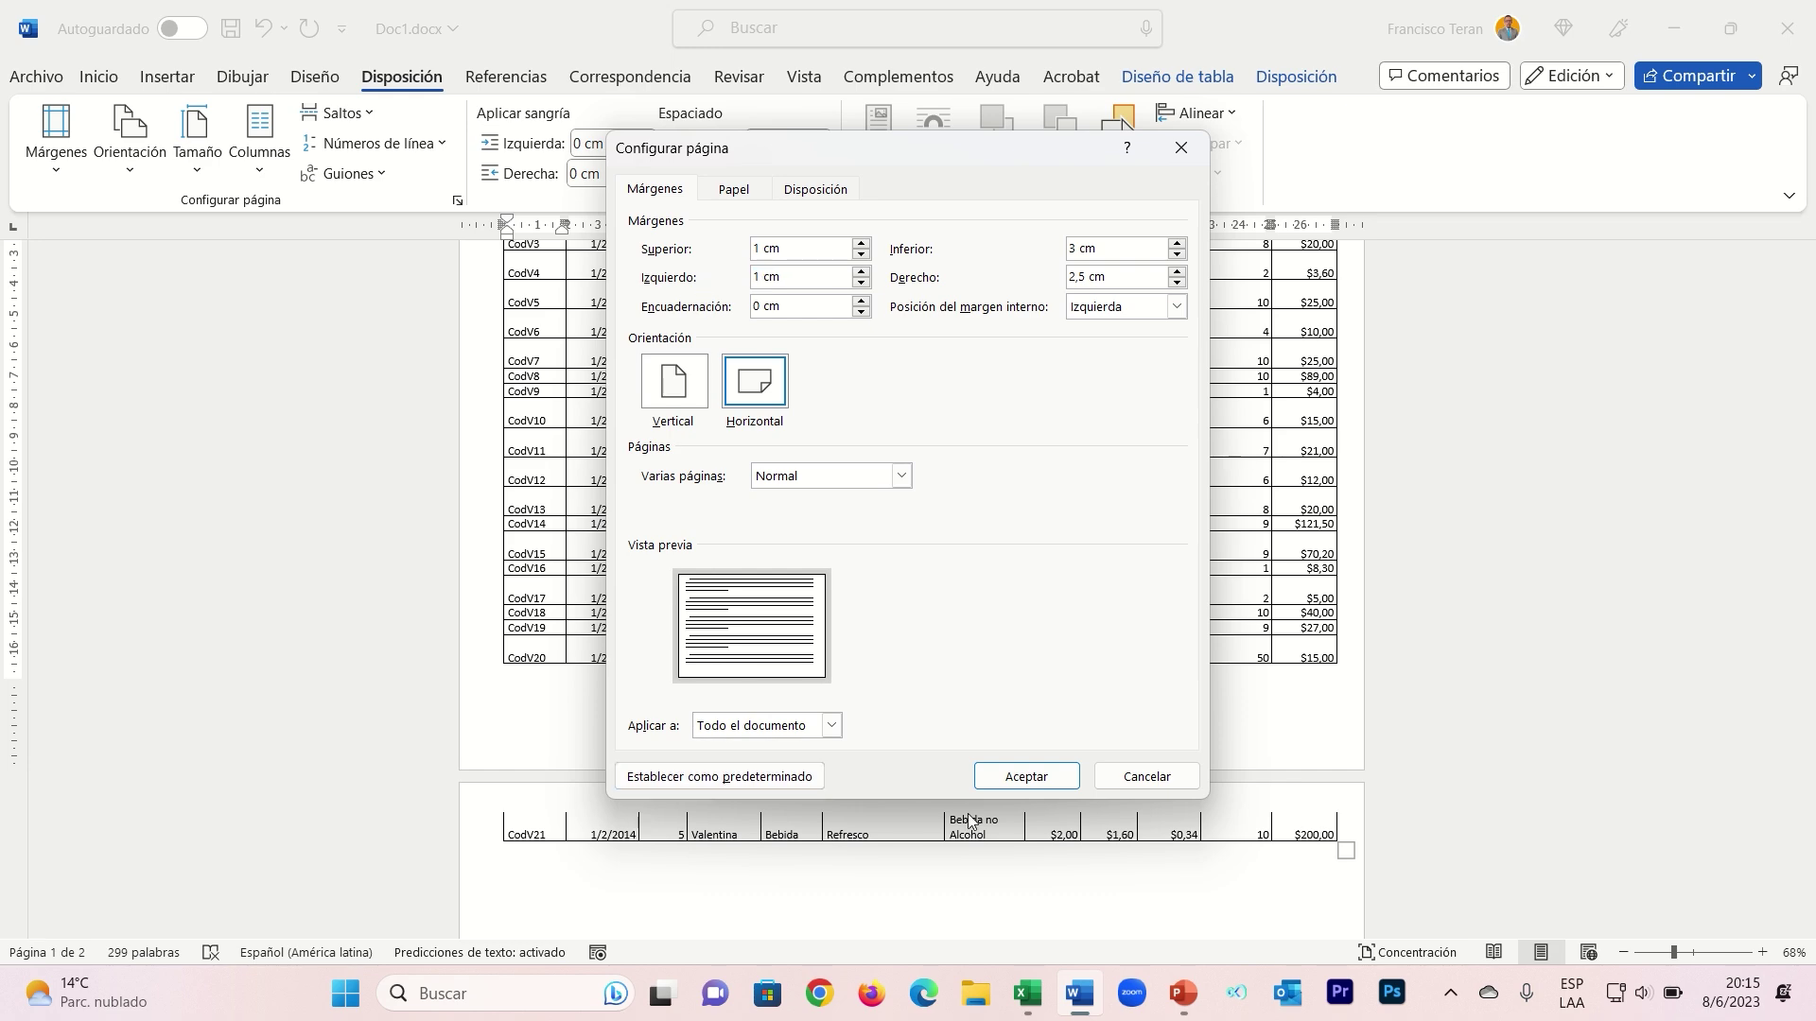
pyautogui.click(1026, 777)
# - Widen the table with its resize handle so rows CodV1–CodV21 all sit on page one
pyautogui.click(1302, 515)
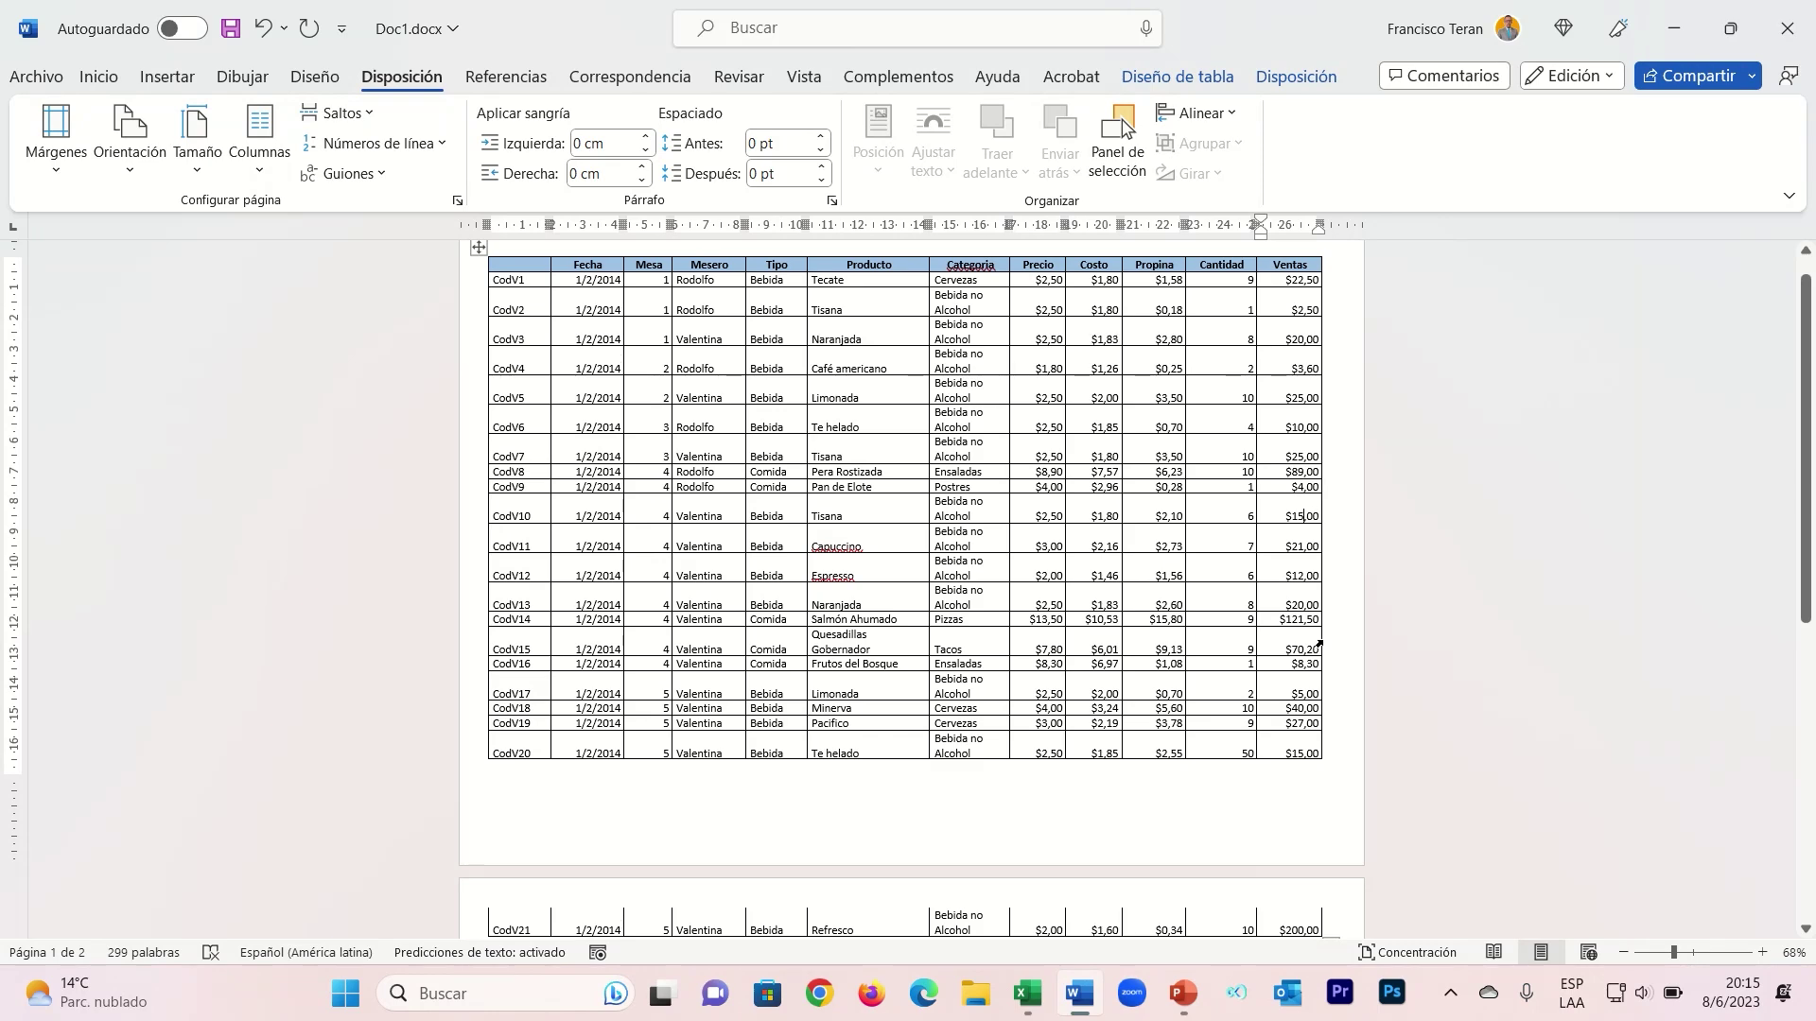
pyautogui.scroll(-1, 1324, 700)
pyautogui.scroll(-1, 1329, 785)
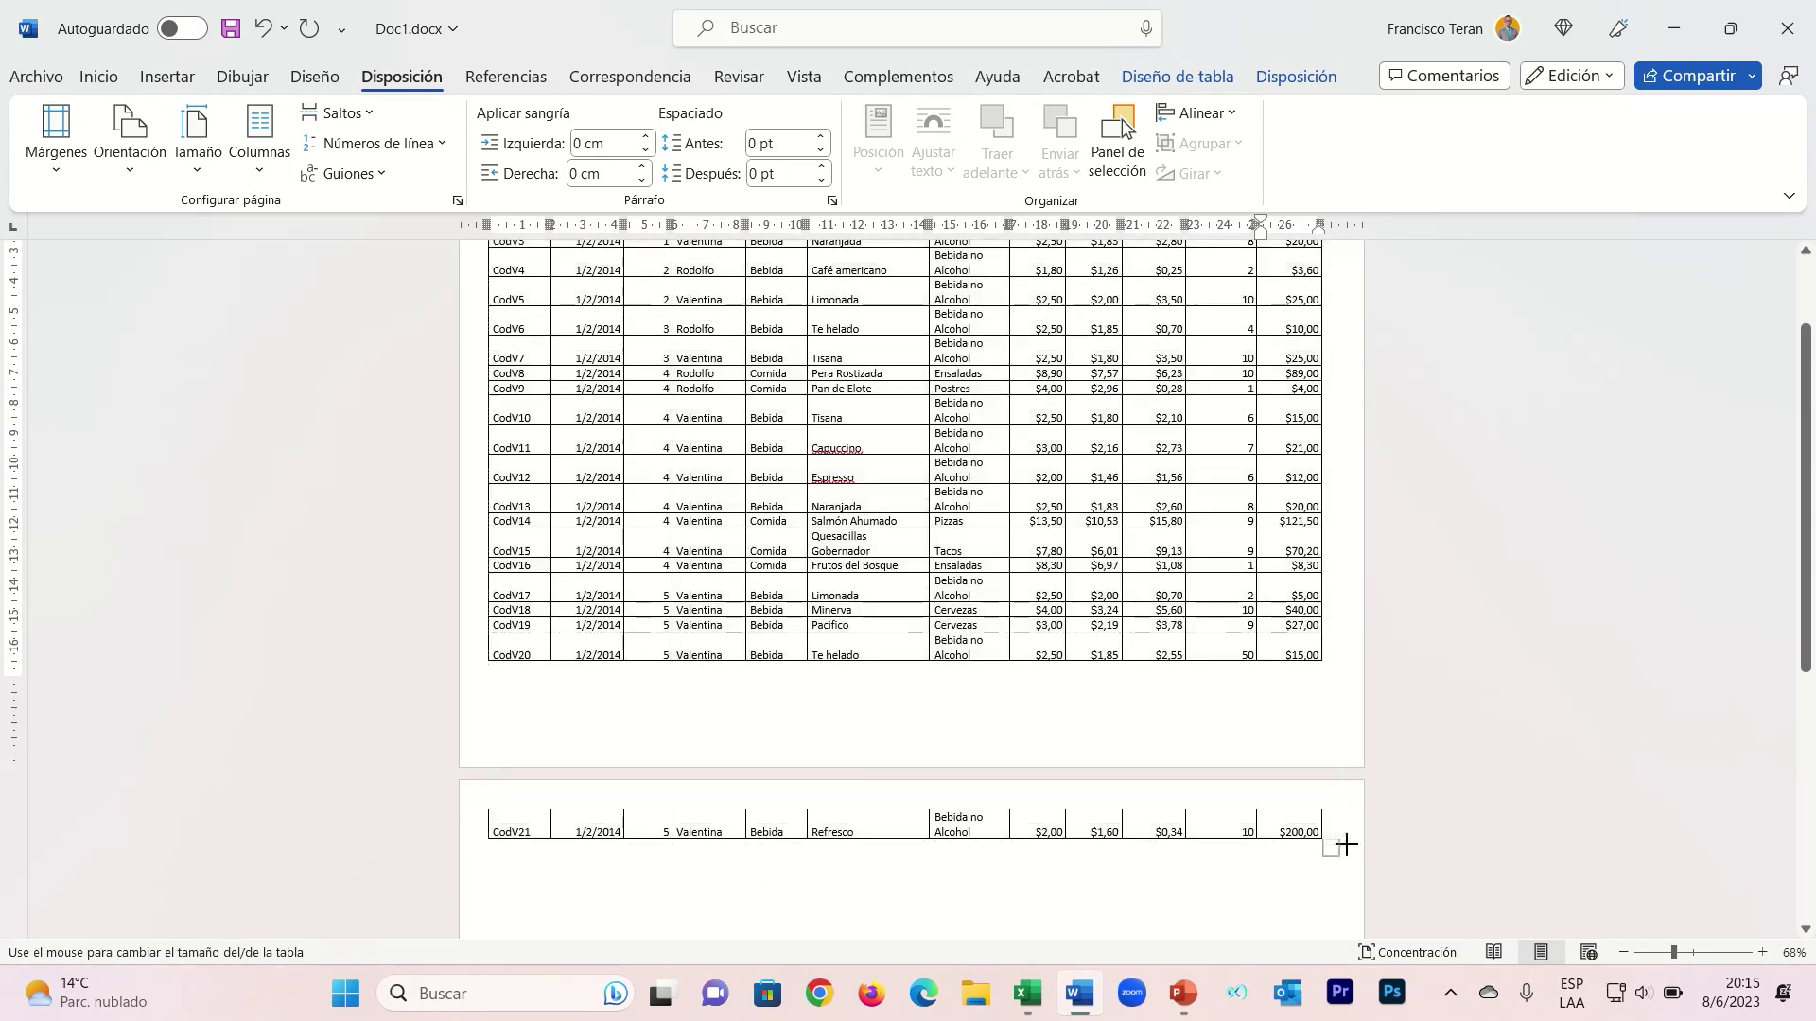
pyautogui.moveTo(1345, 845); pyautogui.dragTo(1344, 849)
pyautogui.scroll(-1, 1261, 818)
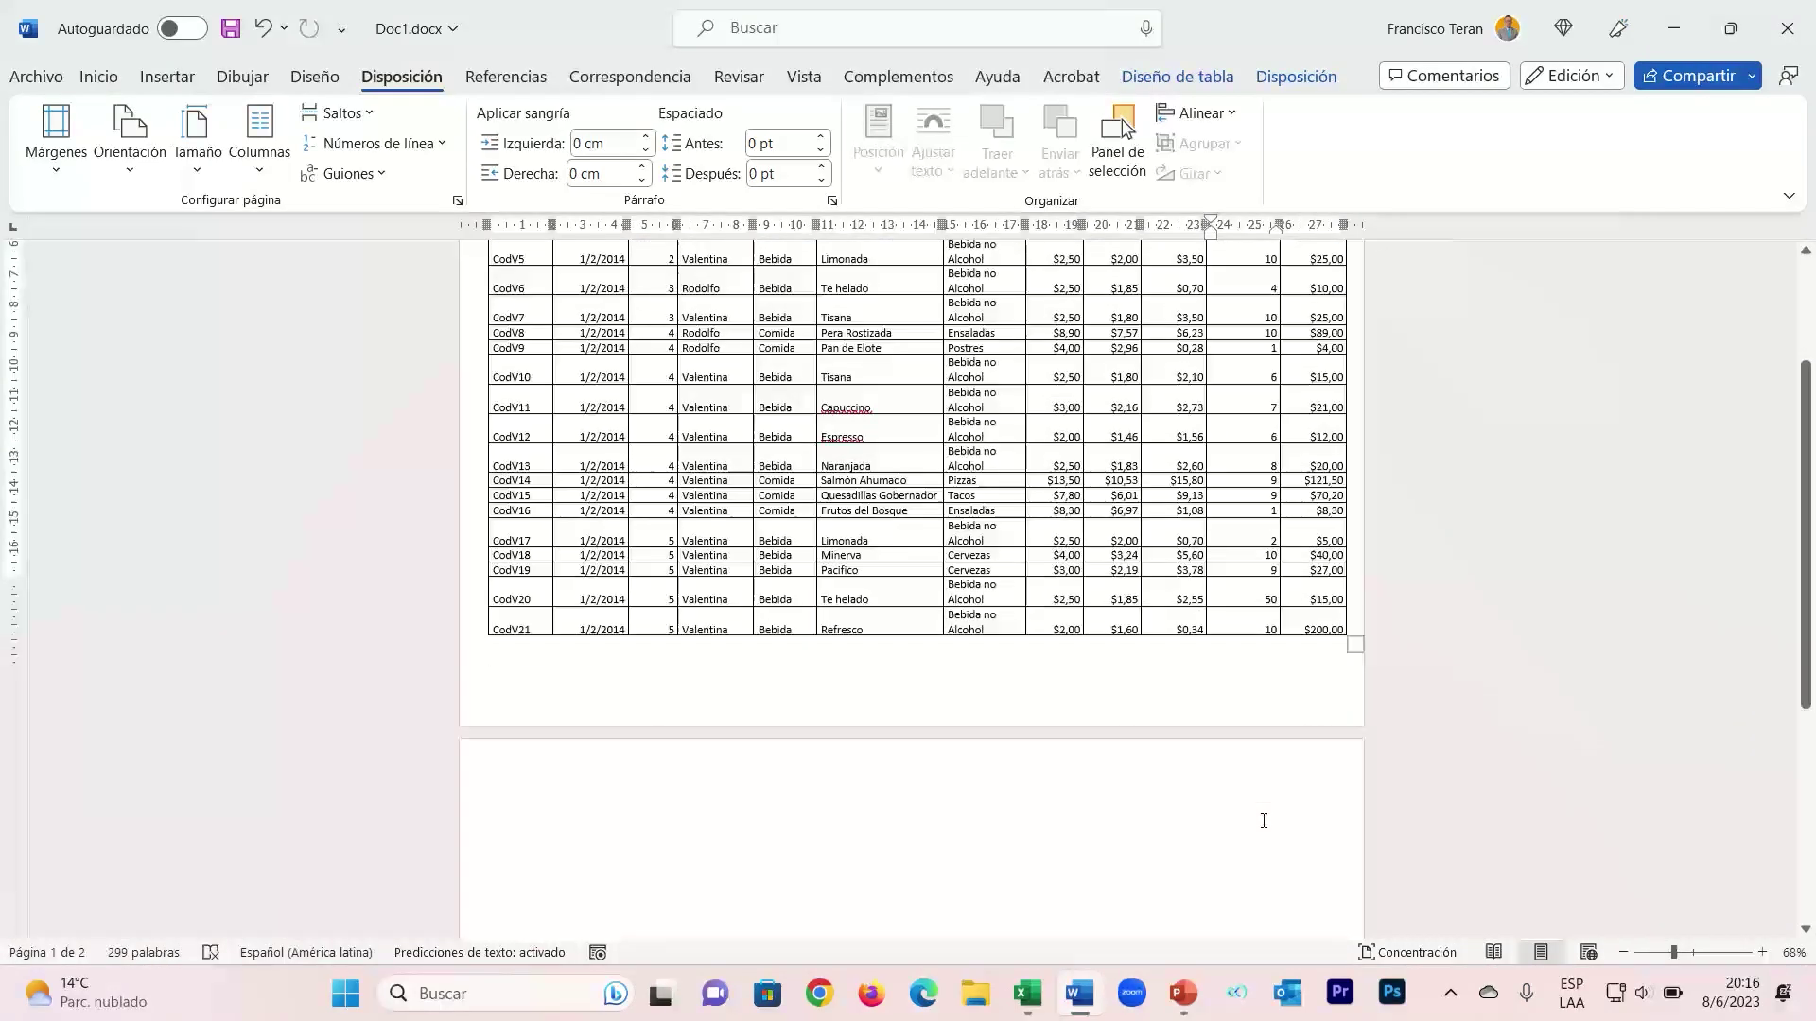
pyautogui.scroll(-1, 1261, 818)
pyautogui.click(804, 727)
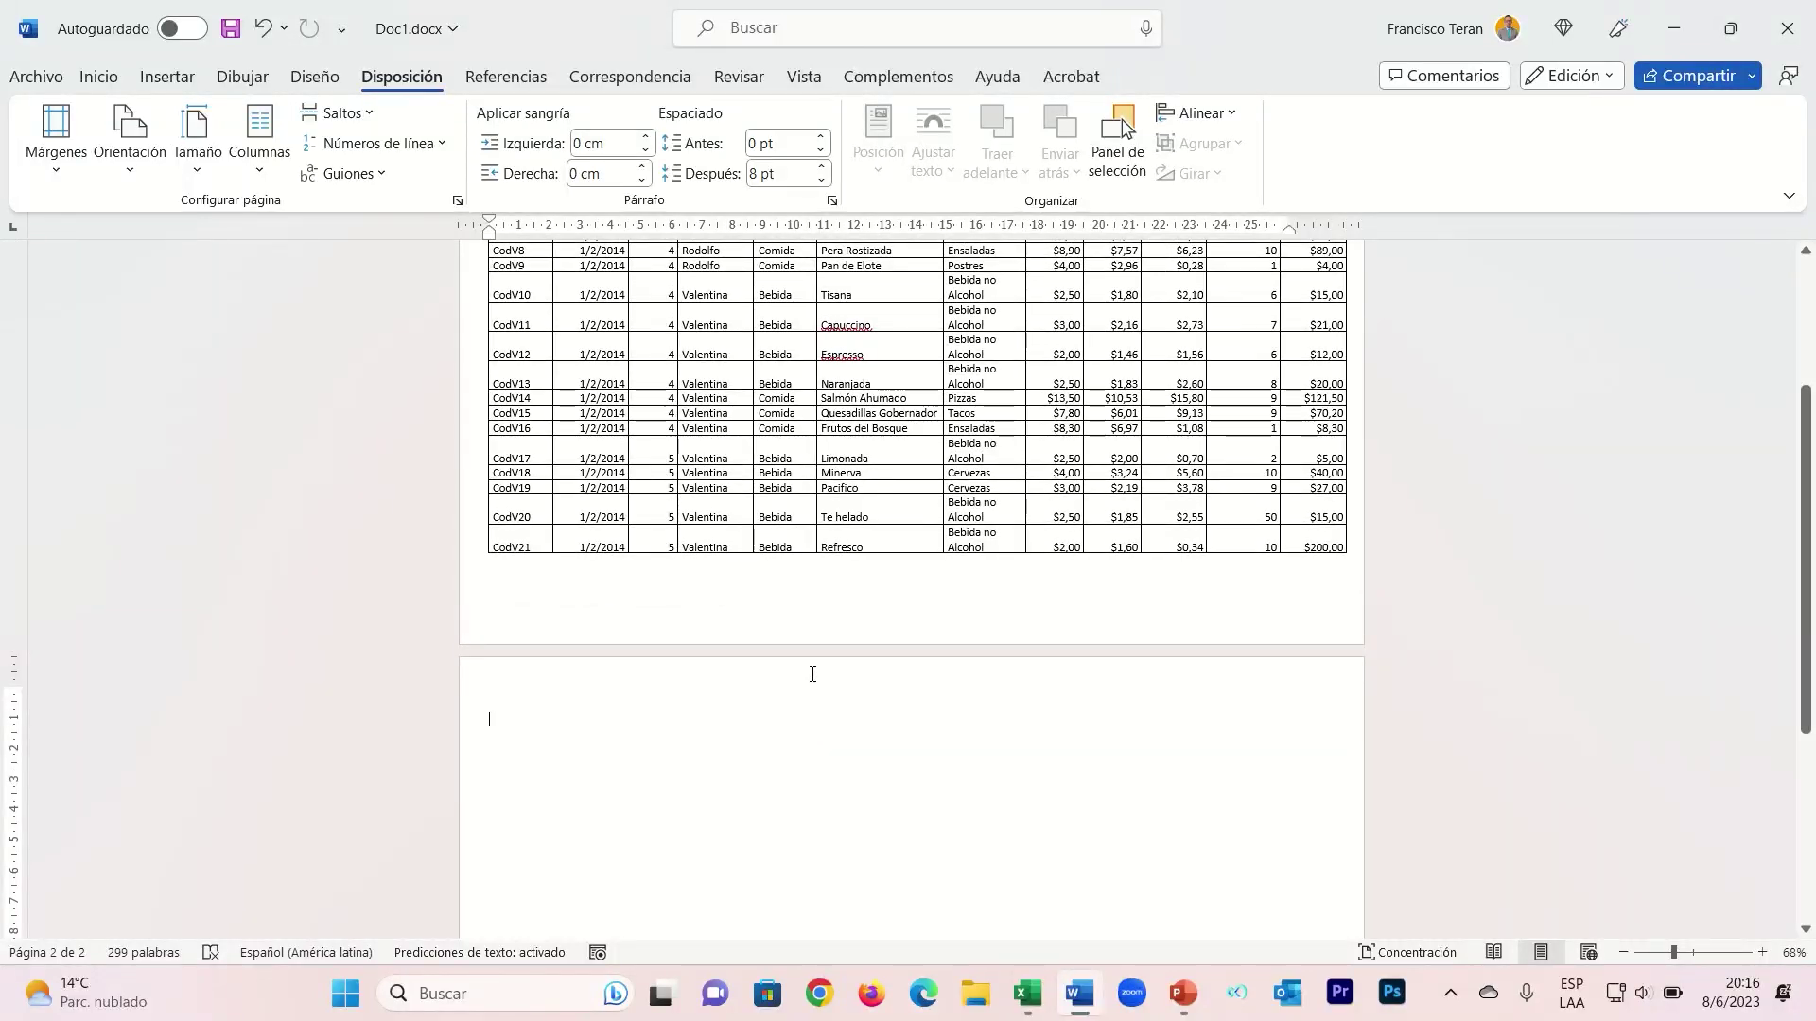
pyautogui.scroll(-3, 811, 674)
pyautogui.scroll(2, 812, 675)
pyautogui.scroll(1, 812, 674)
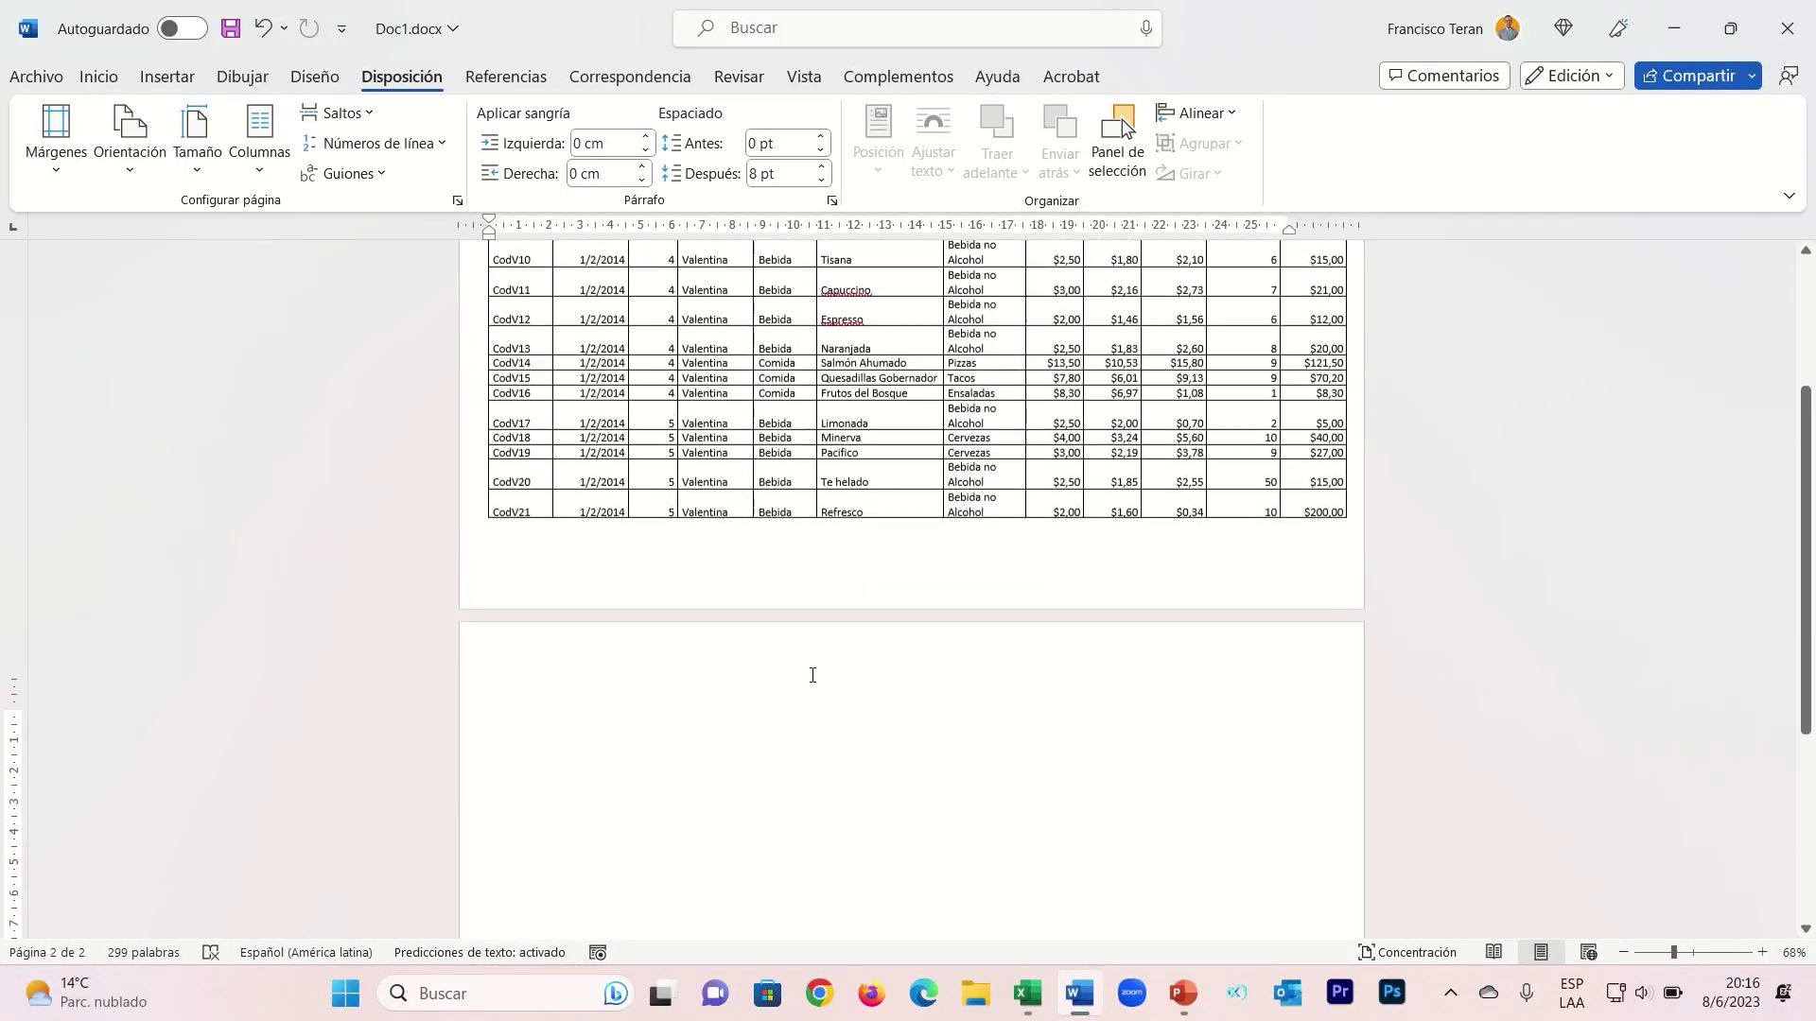
pyautogui.scroll(2, 812, 675)
pyautogui.scroll(1, 811, 674)
pyautogui.scroll(-2, 811, 674)
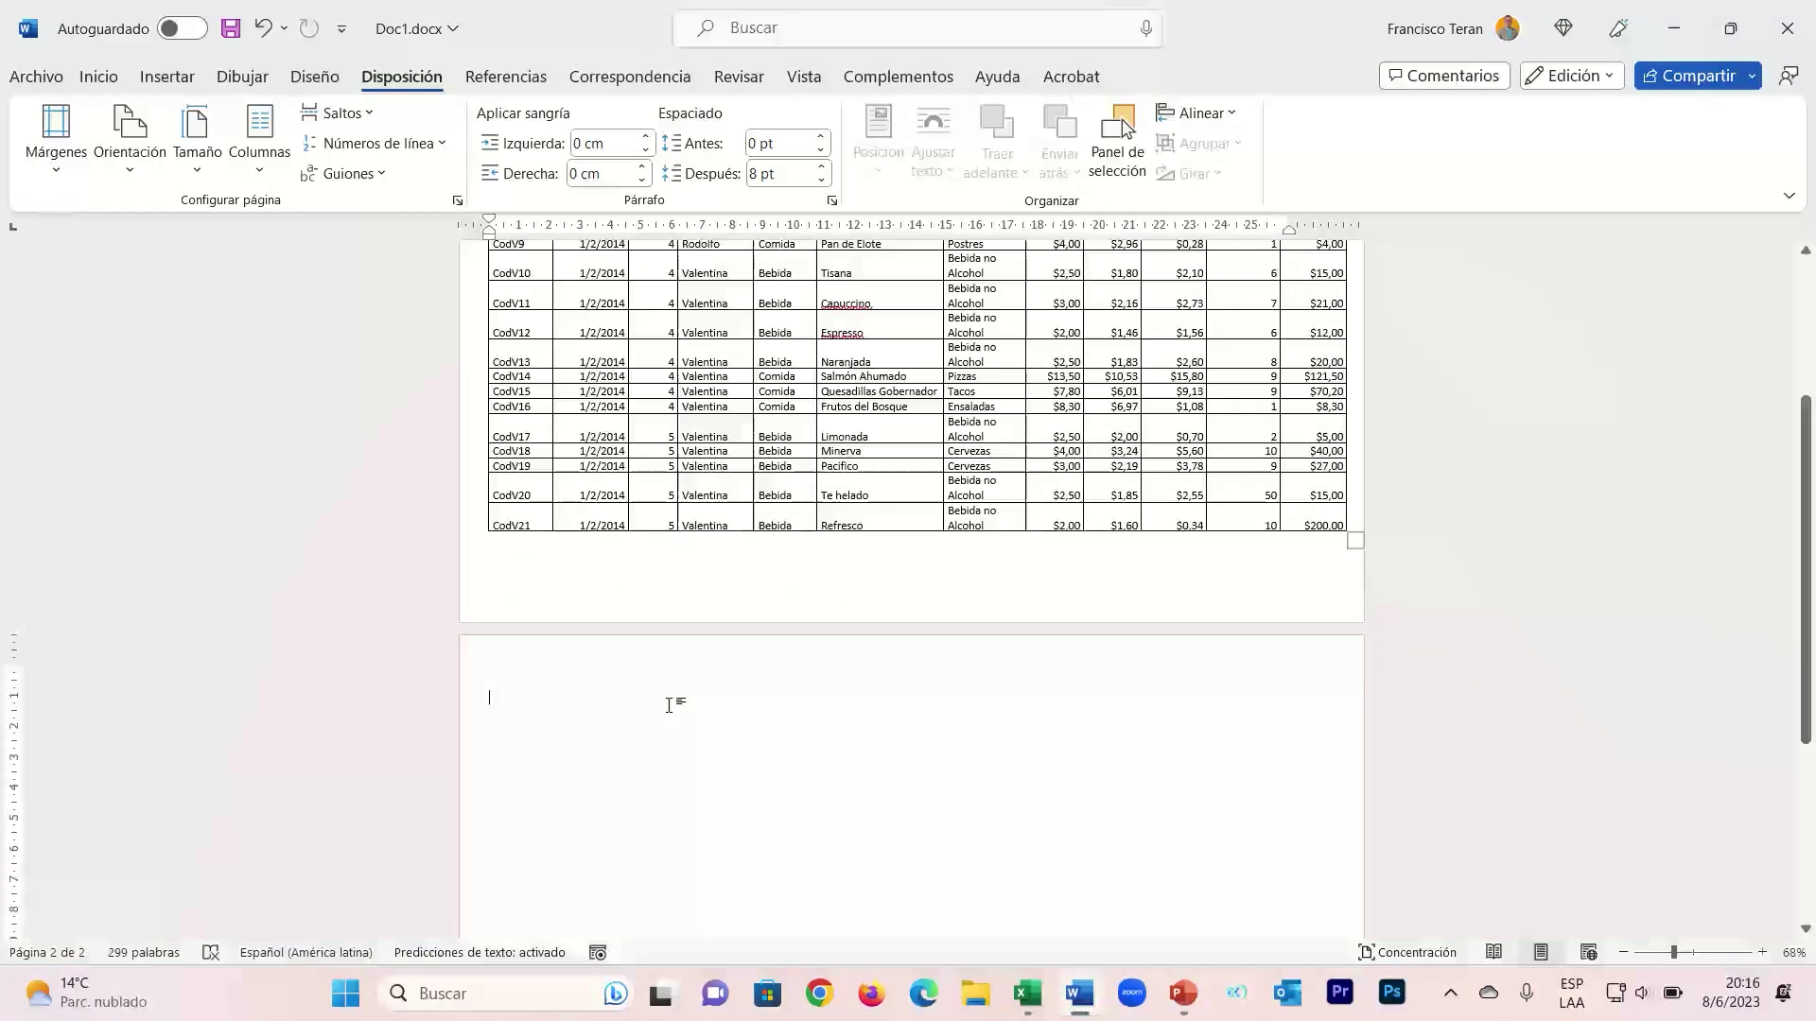
# - In Page Setup, make pages portrait (Vertical) with Aplicar a set to De aquí en adelante
pyautogui.click(315, 78)
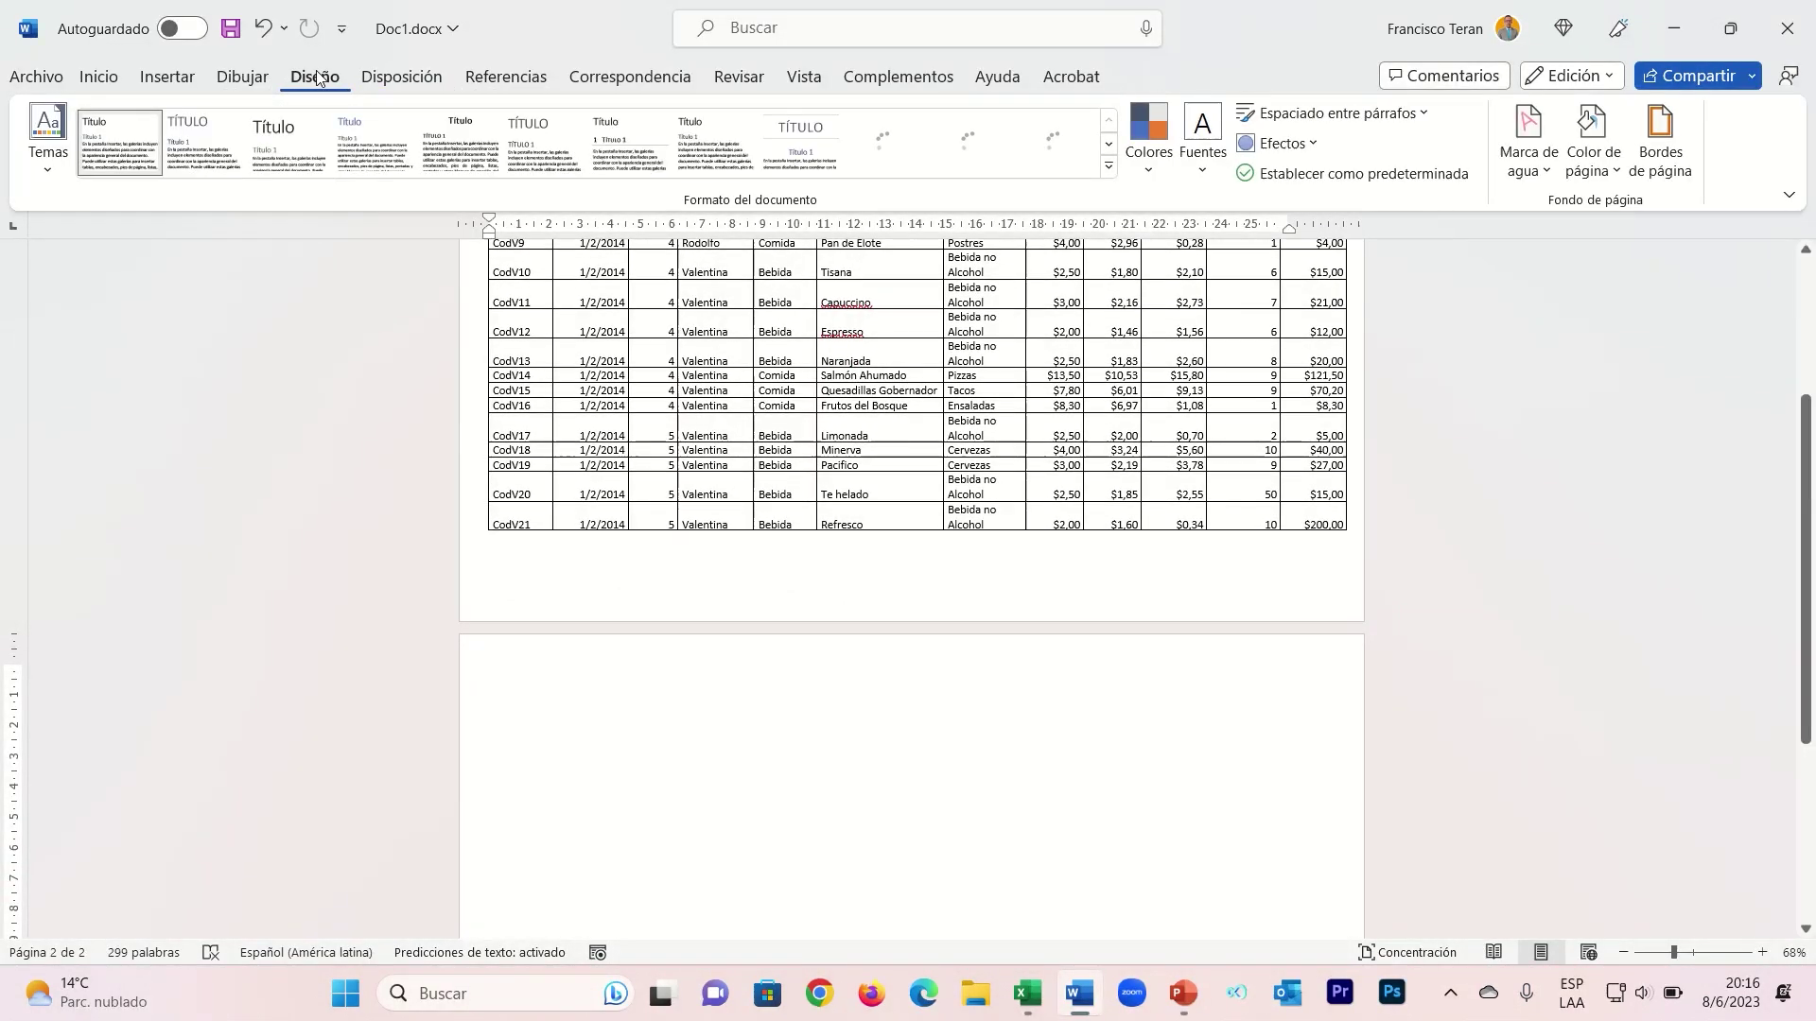
pyautogui.click(504, 76)
pyautogui.click(401, 77)
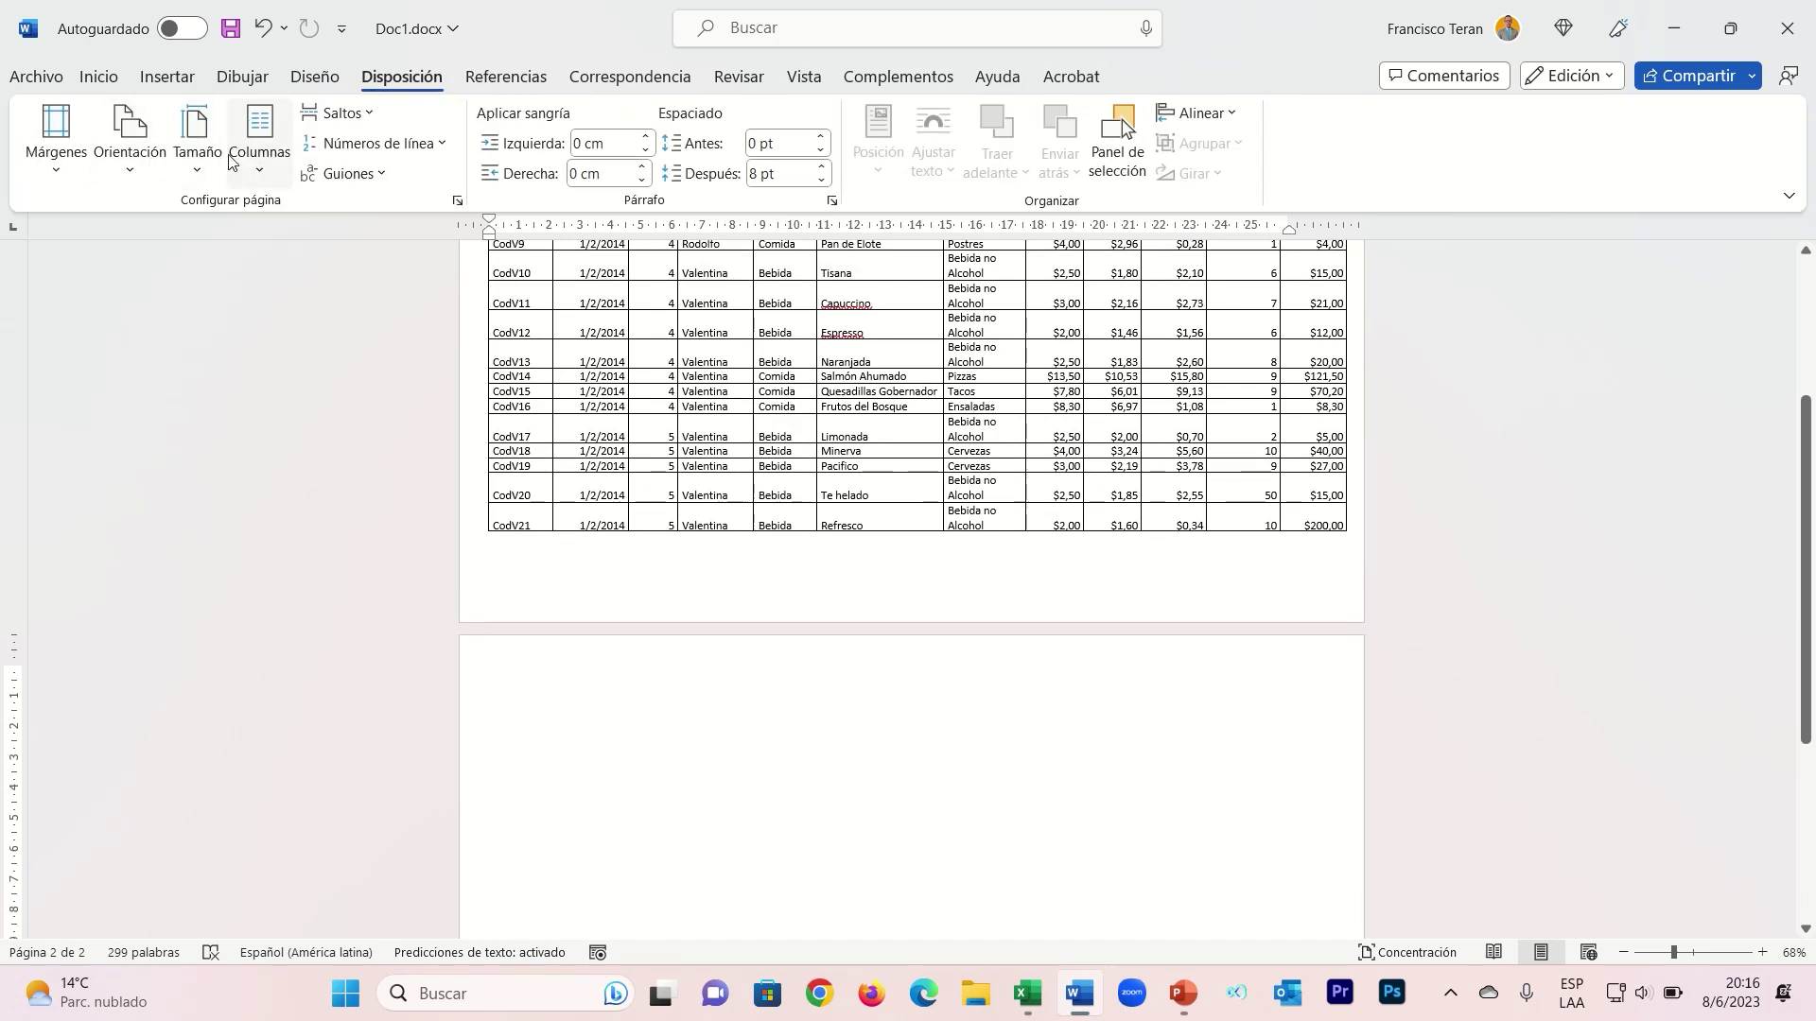
pyautogui.click(457, 202)
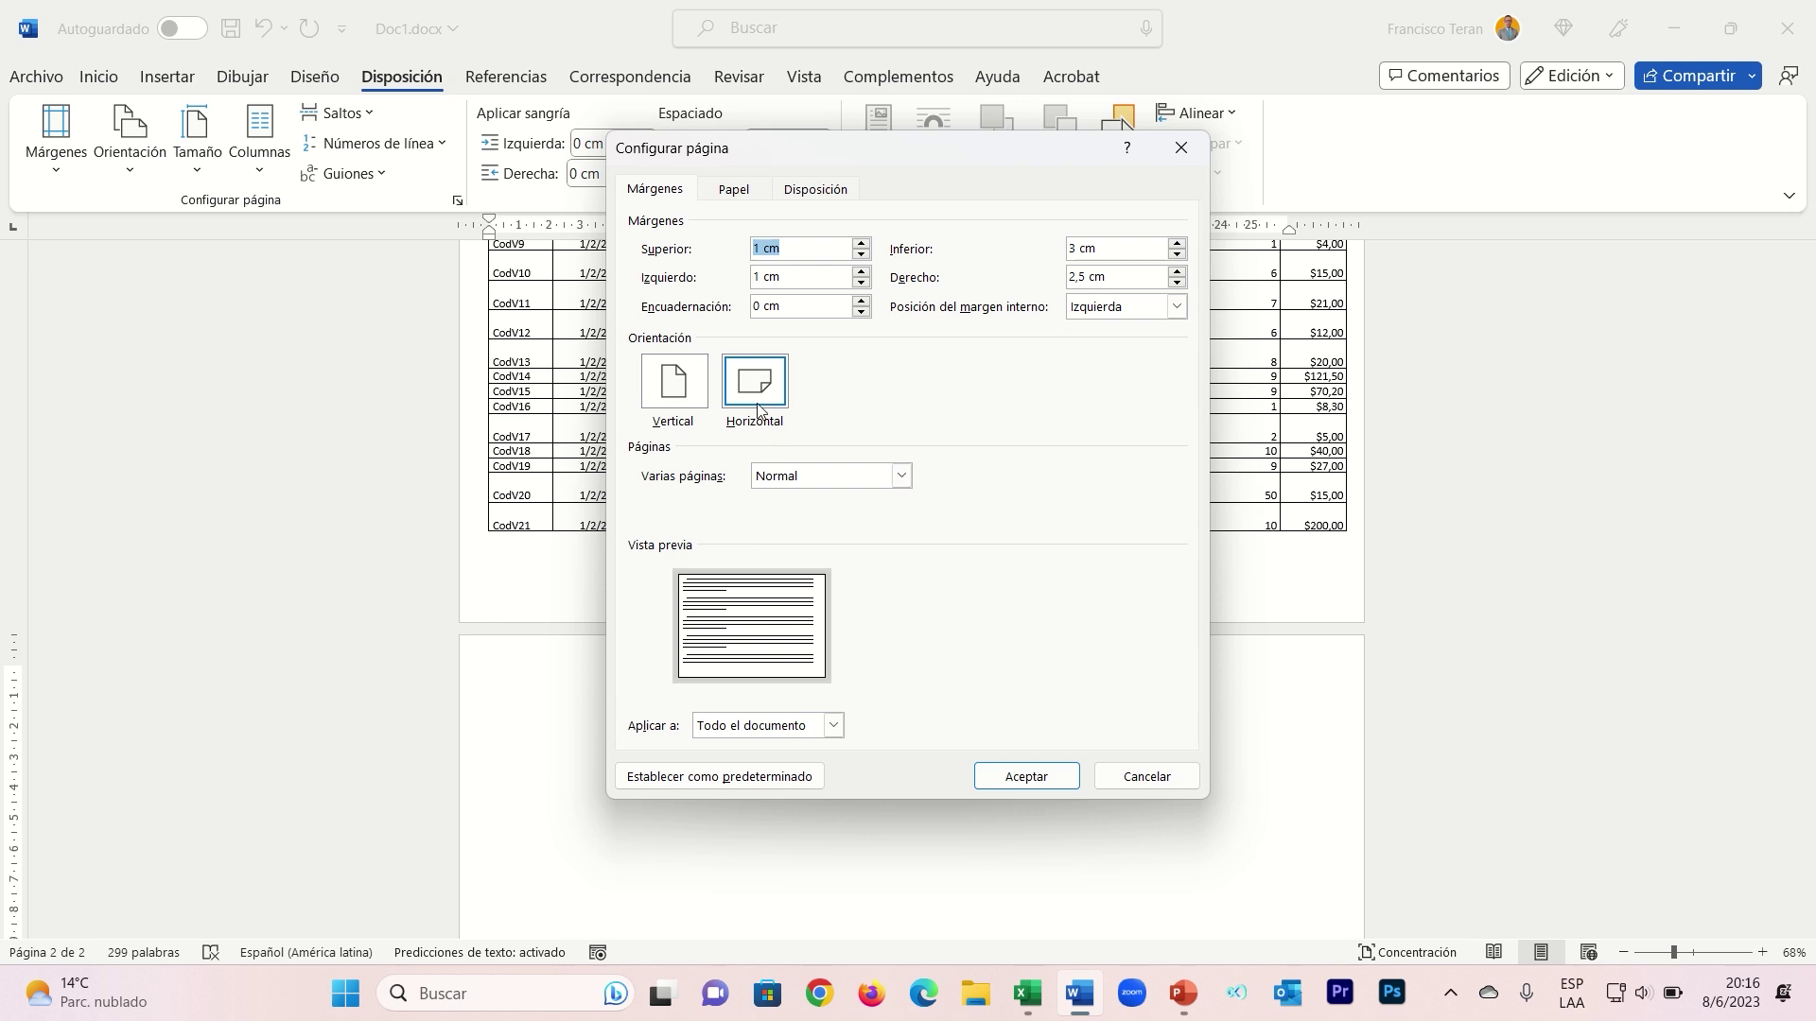
pyautogui.click(686, 388)
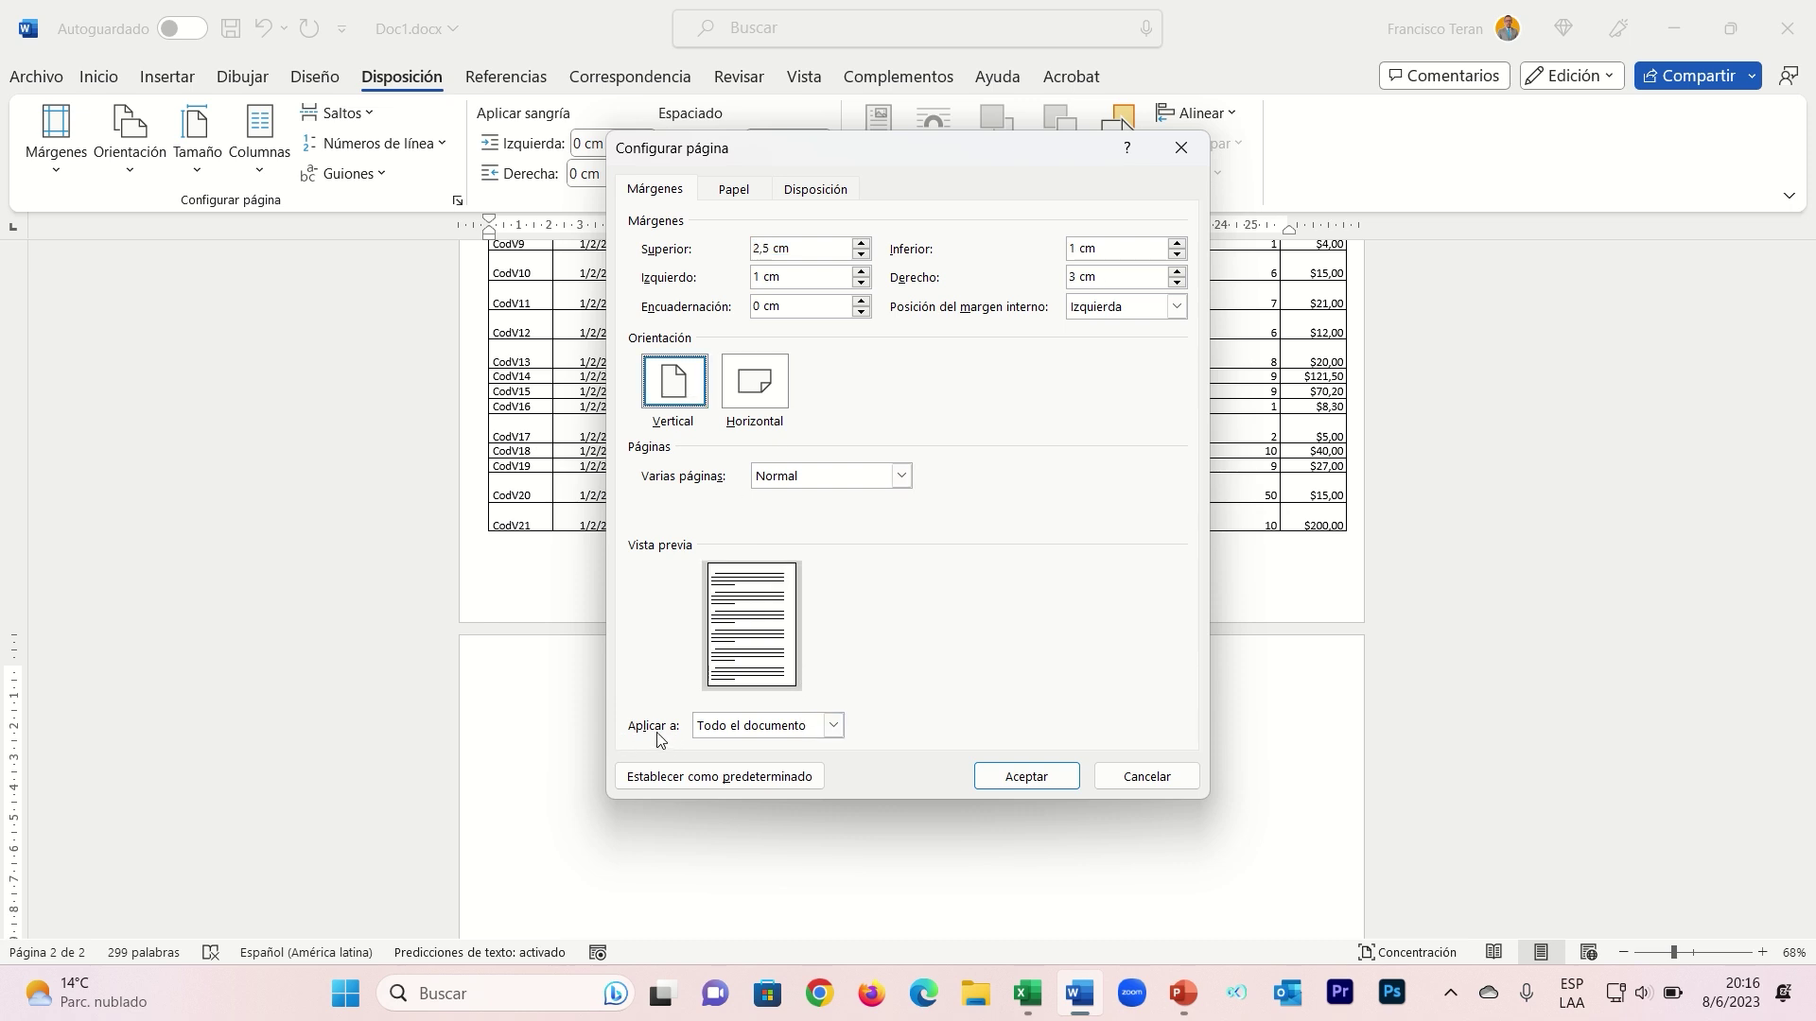
pyautogui.click(770, 728)
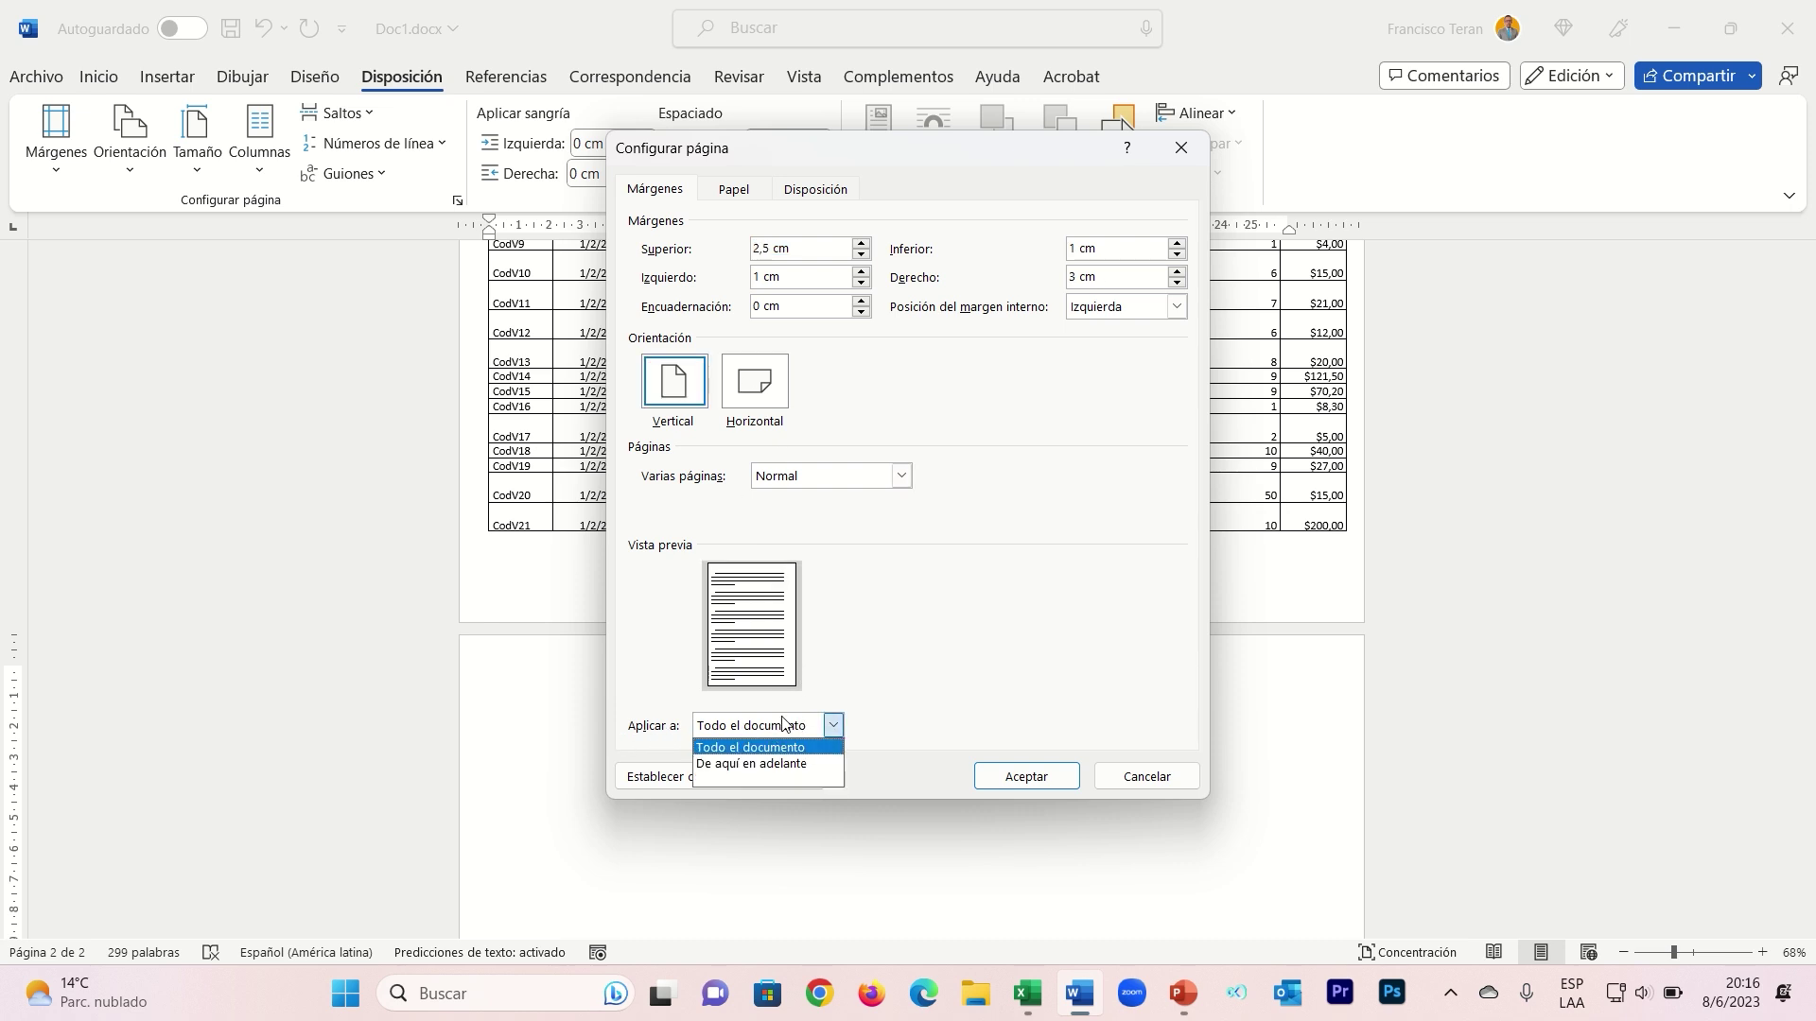
pyautogui.click(766, 766)
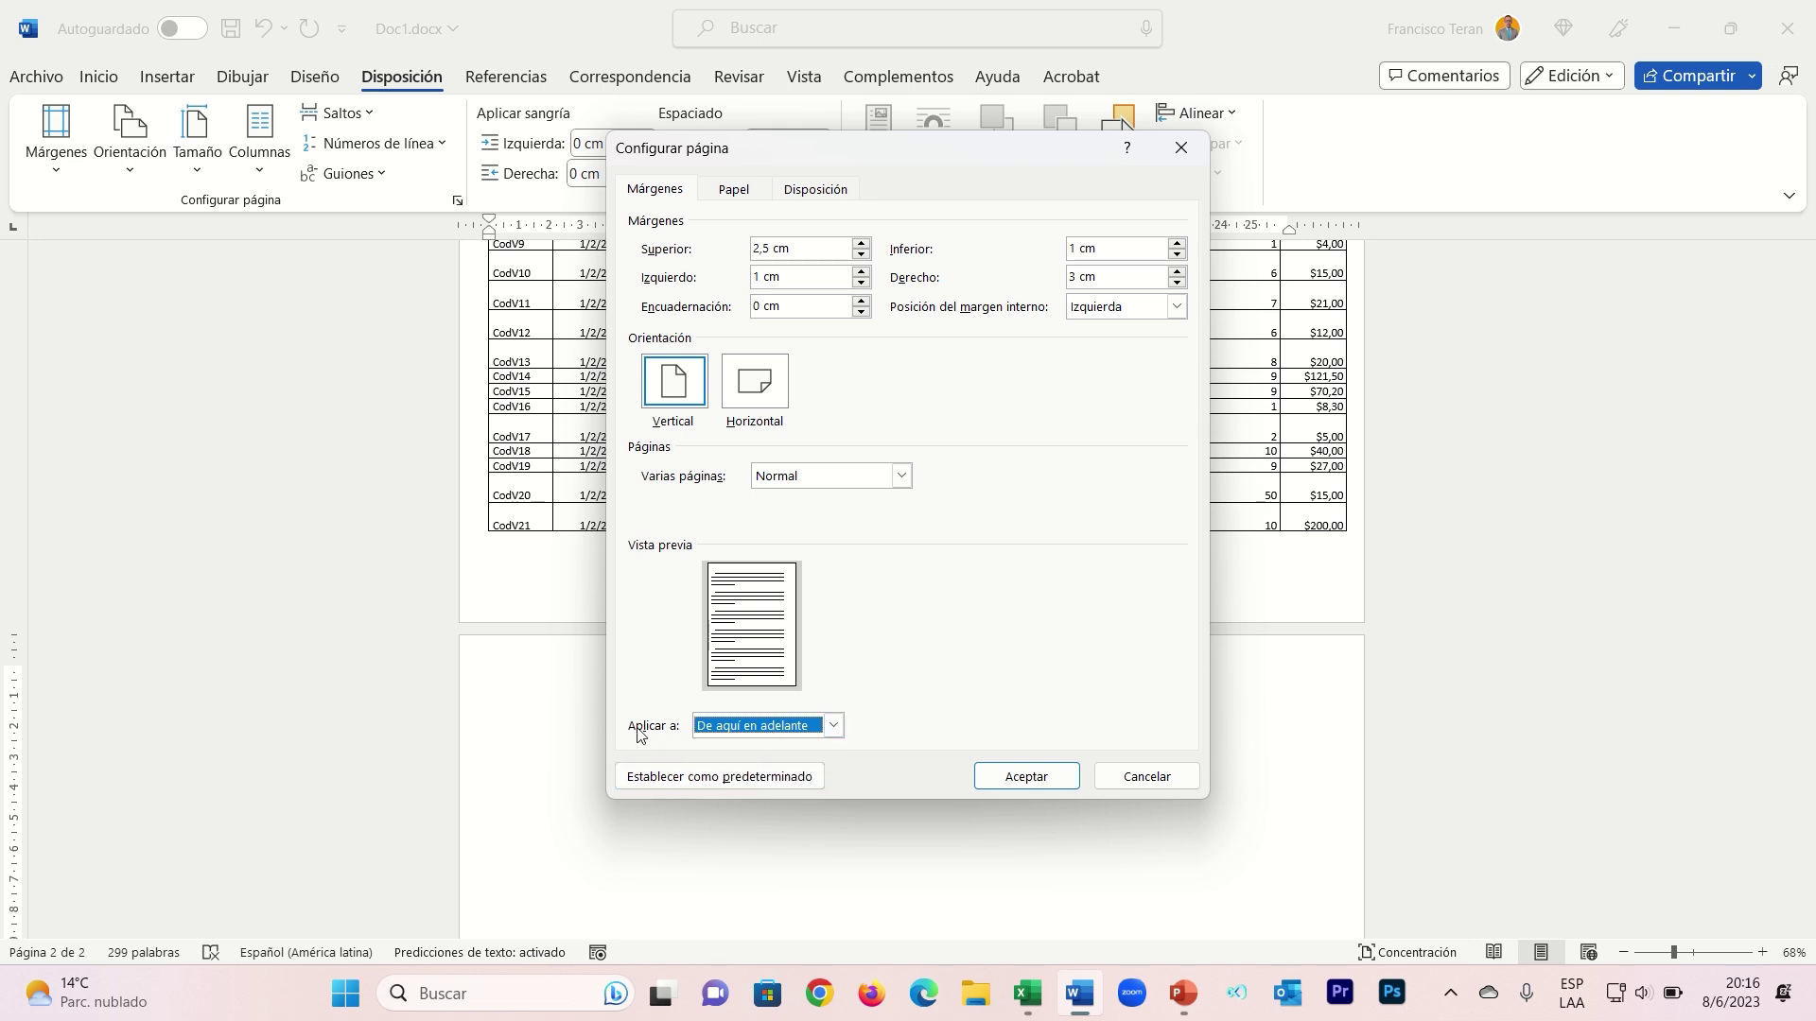
pyautogui.click(1027, 777)
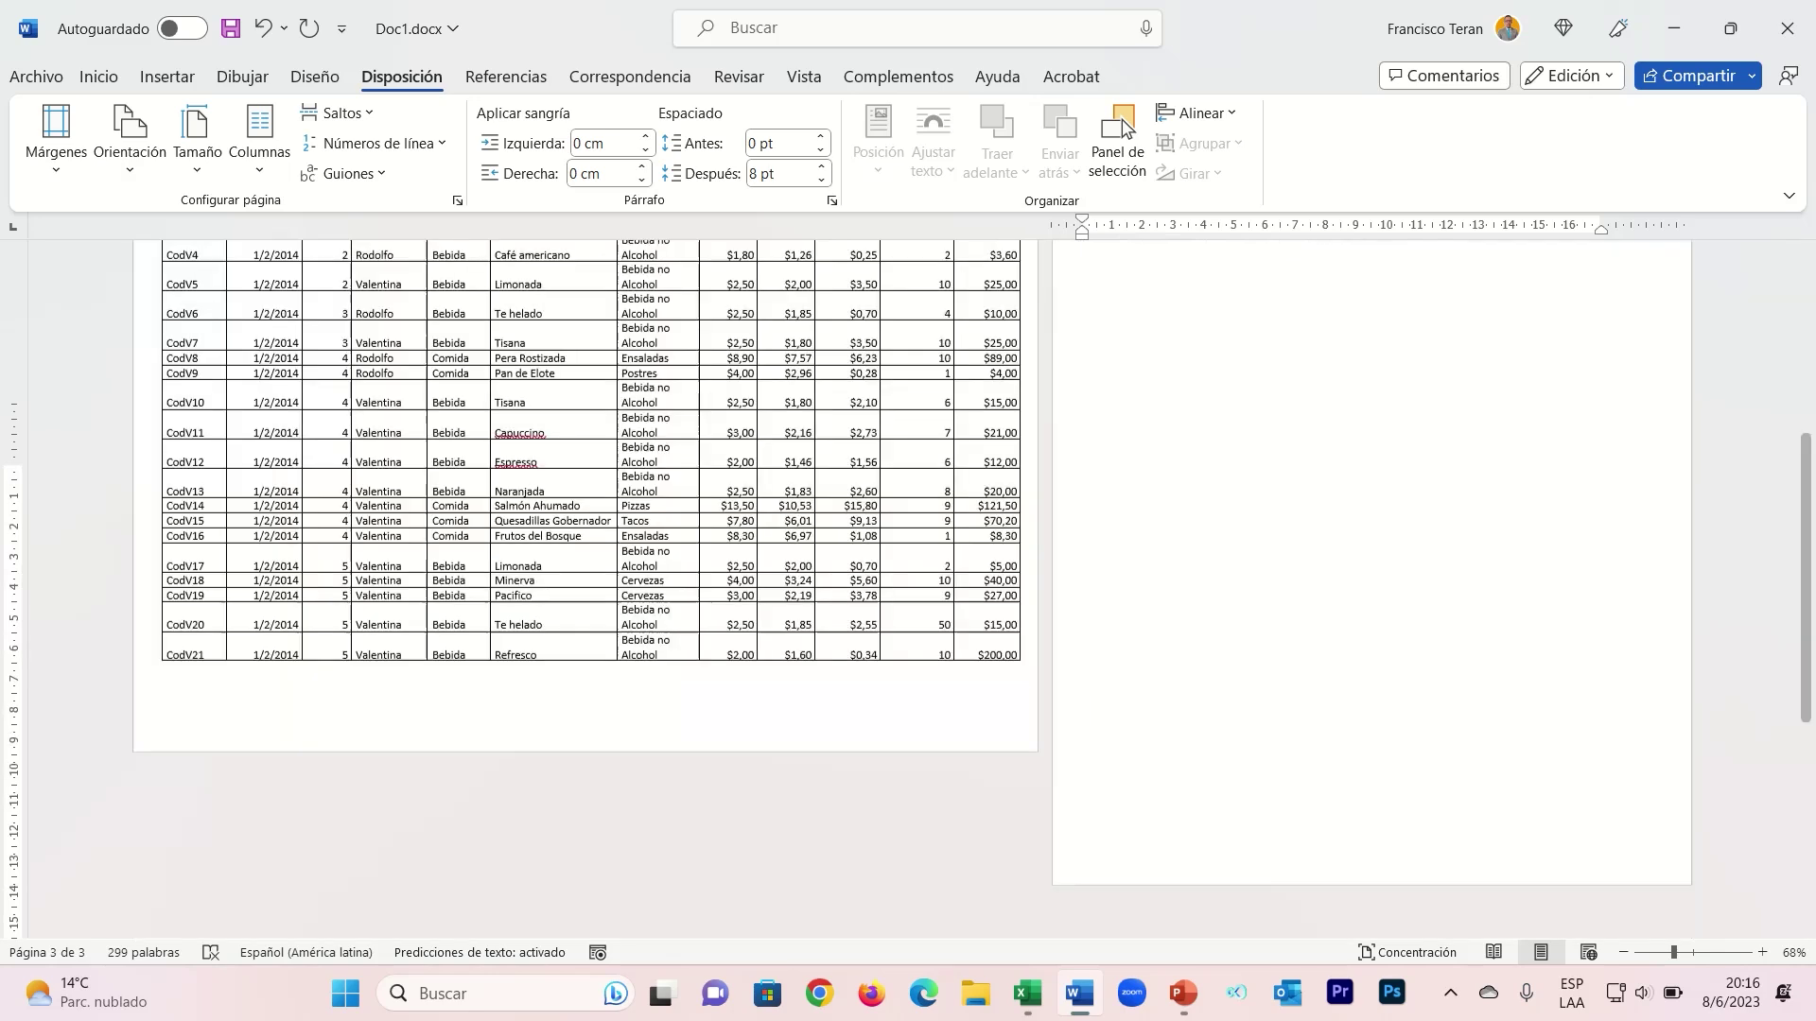
# - Zoom in on the empty second page, then switch to Excel and back to Word
pyautogui.click(1164, 369)
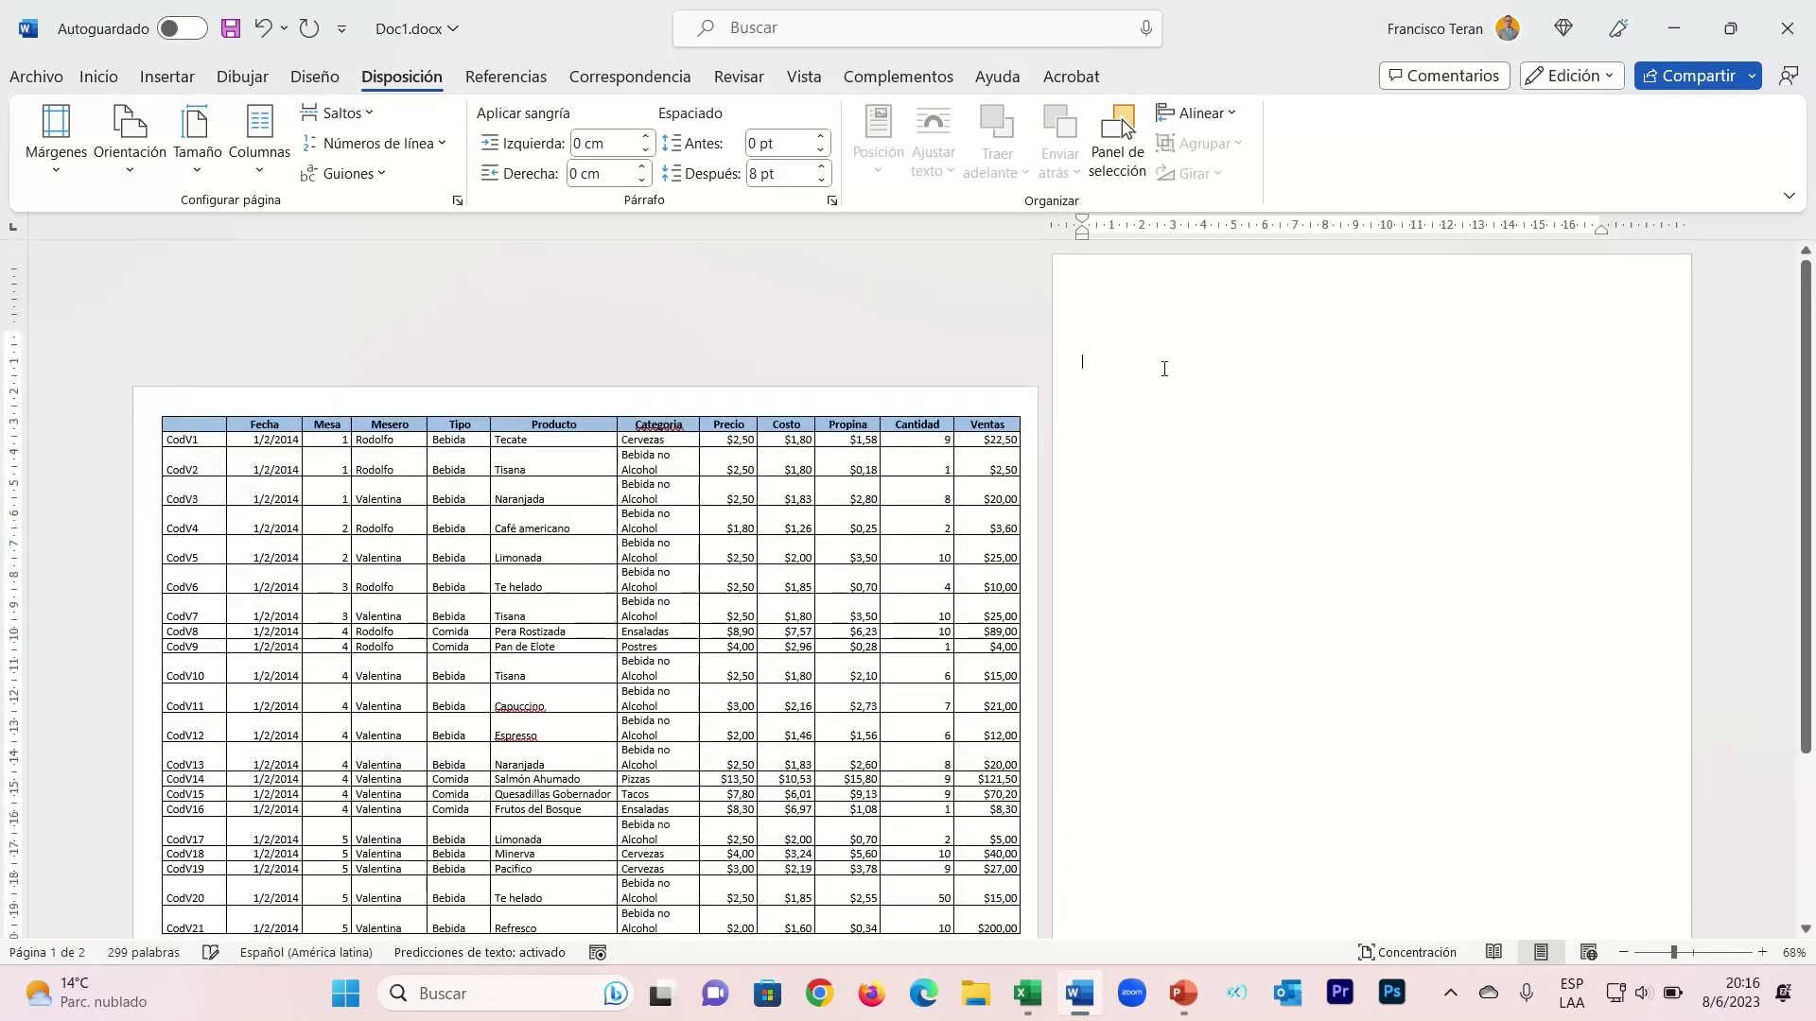
pyautogui.click(1691, 952)
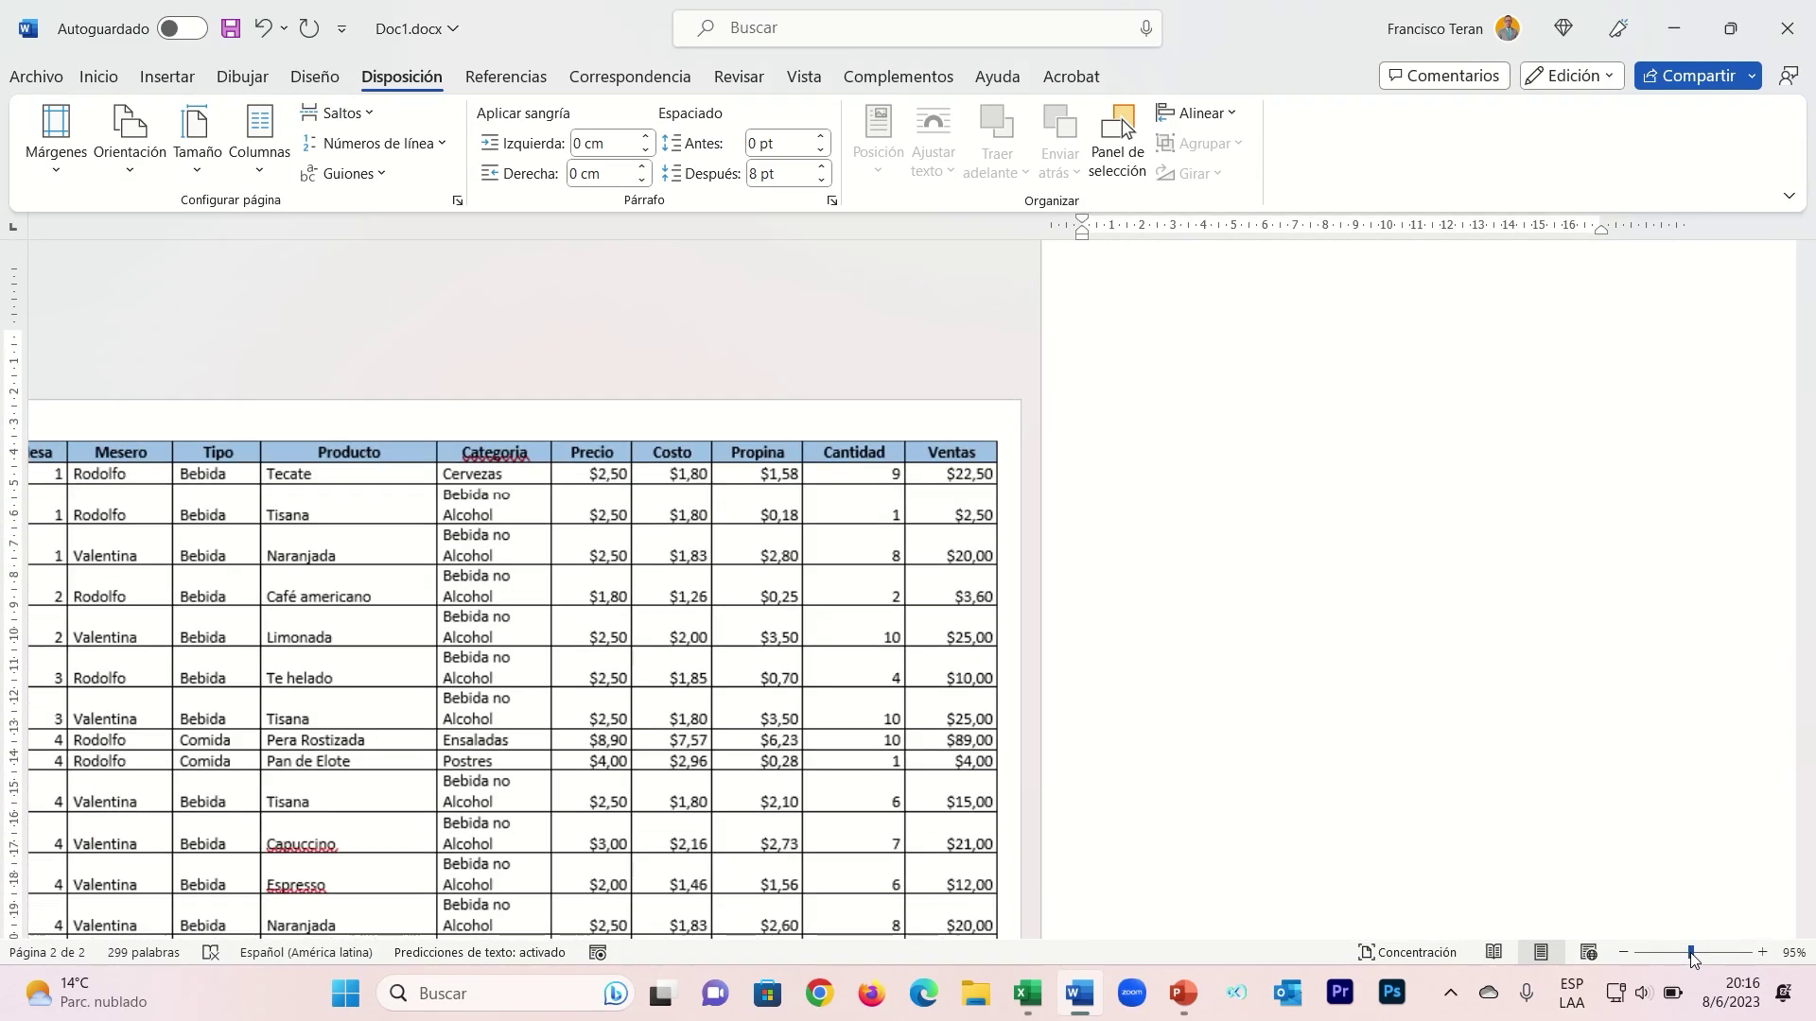
pyautogui.scroll(2, 976, 709)
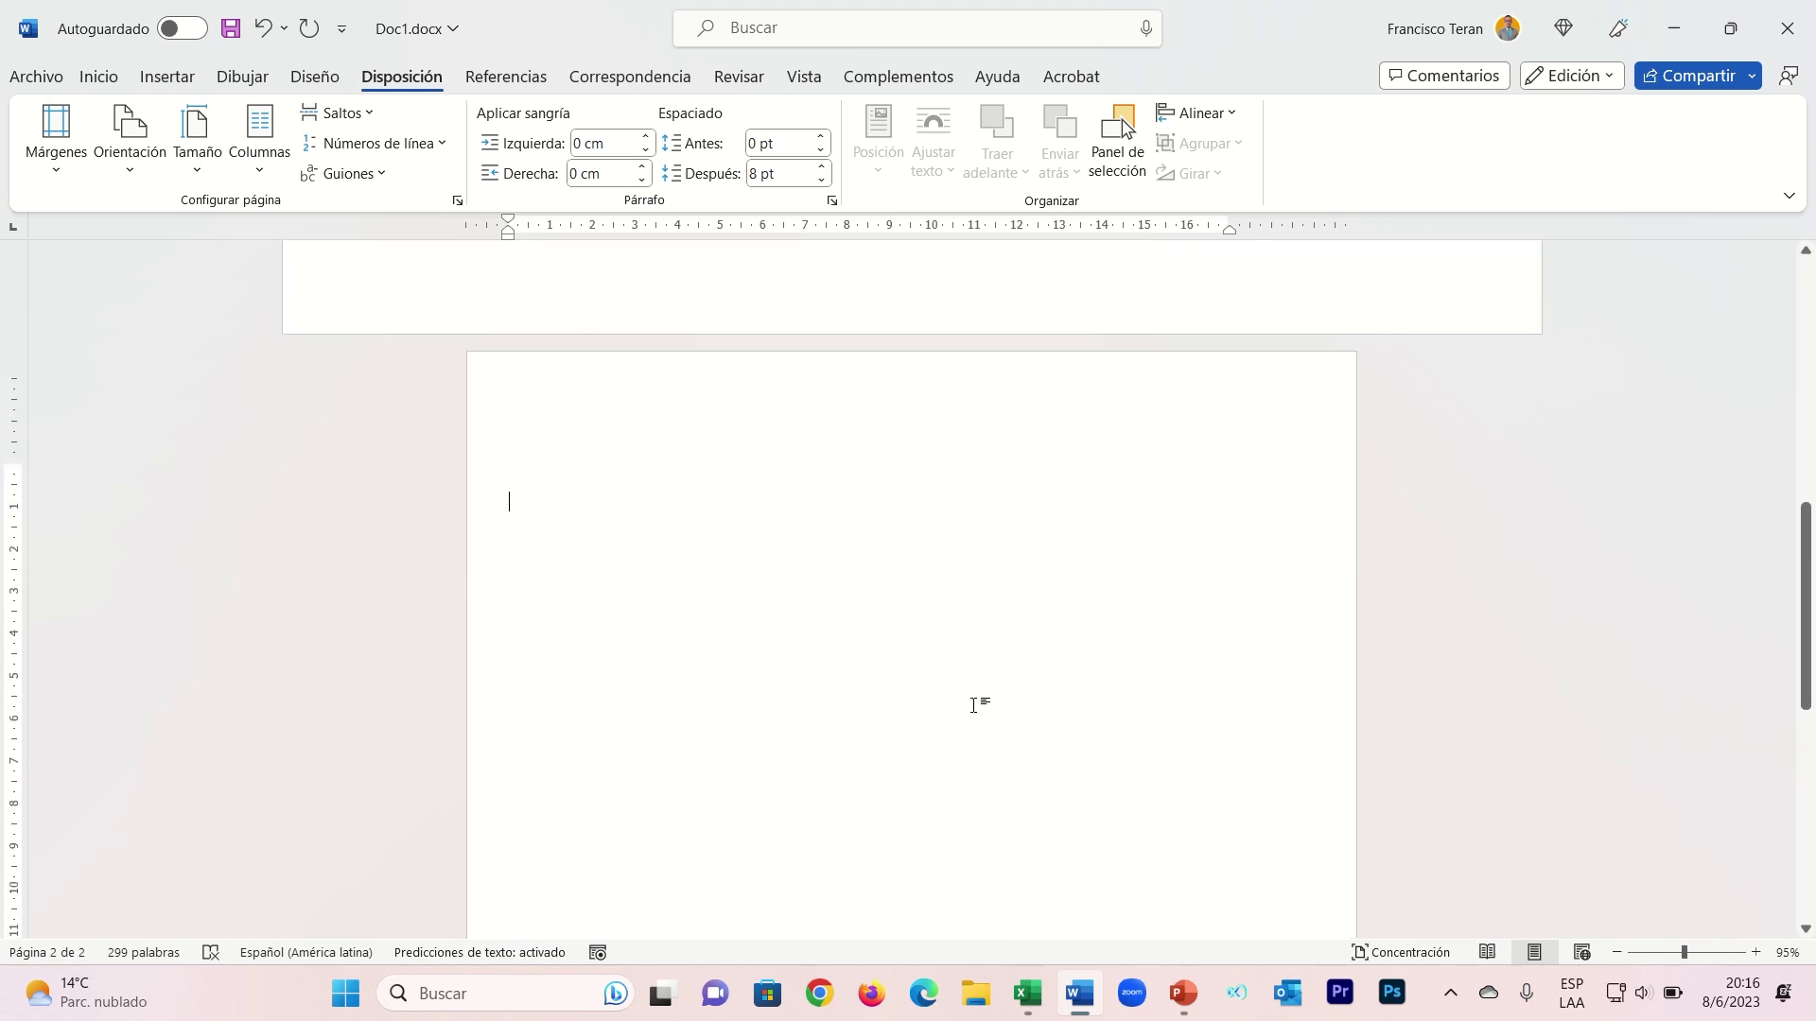
pyautogui.scroll(3, 976, 704)
pyautogui.scroll(3, 976, 698)
pyautogui.scroll(-4, 974, 690)
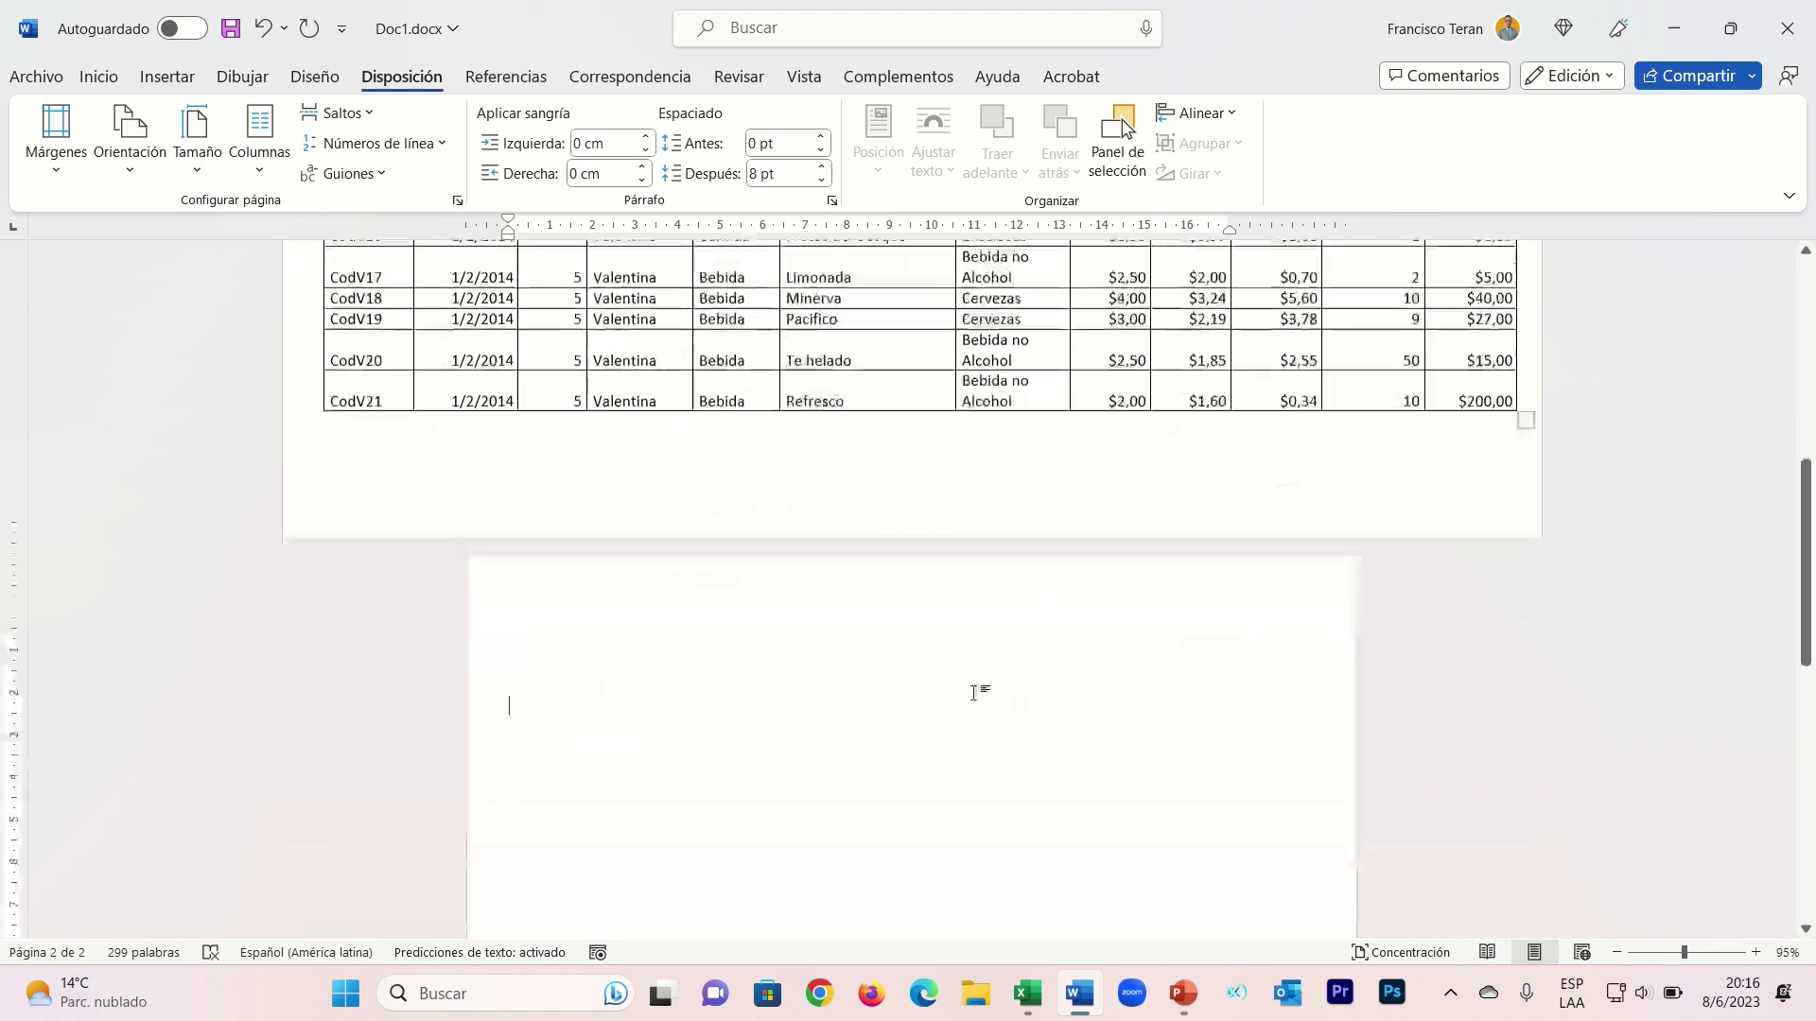
pyautogui.scroll(-2, 970, 662)
pyautogui.hotkey('alt', 'Tab')
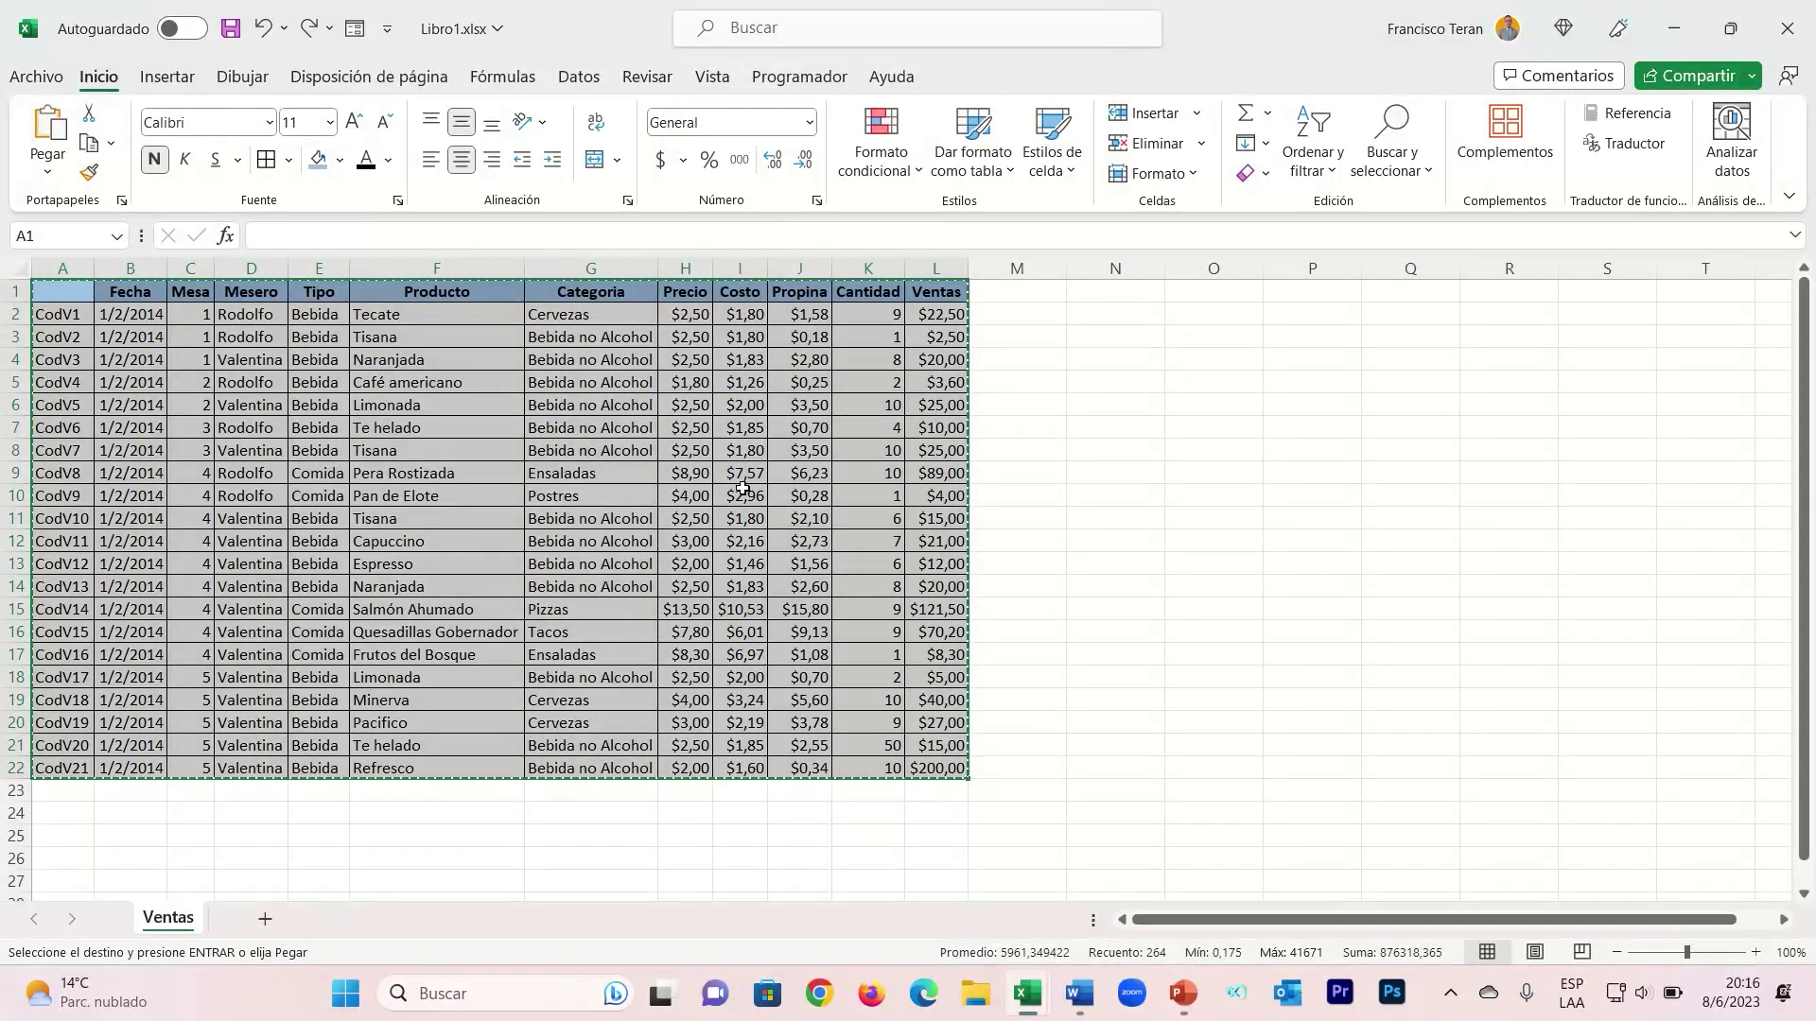
pyautogui.hotkey('alt', 'Tab')
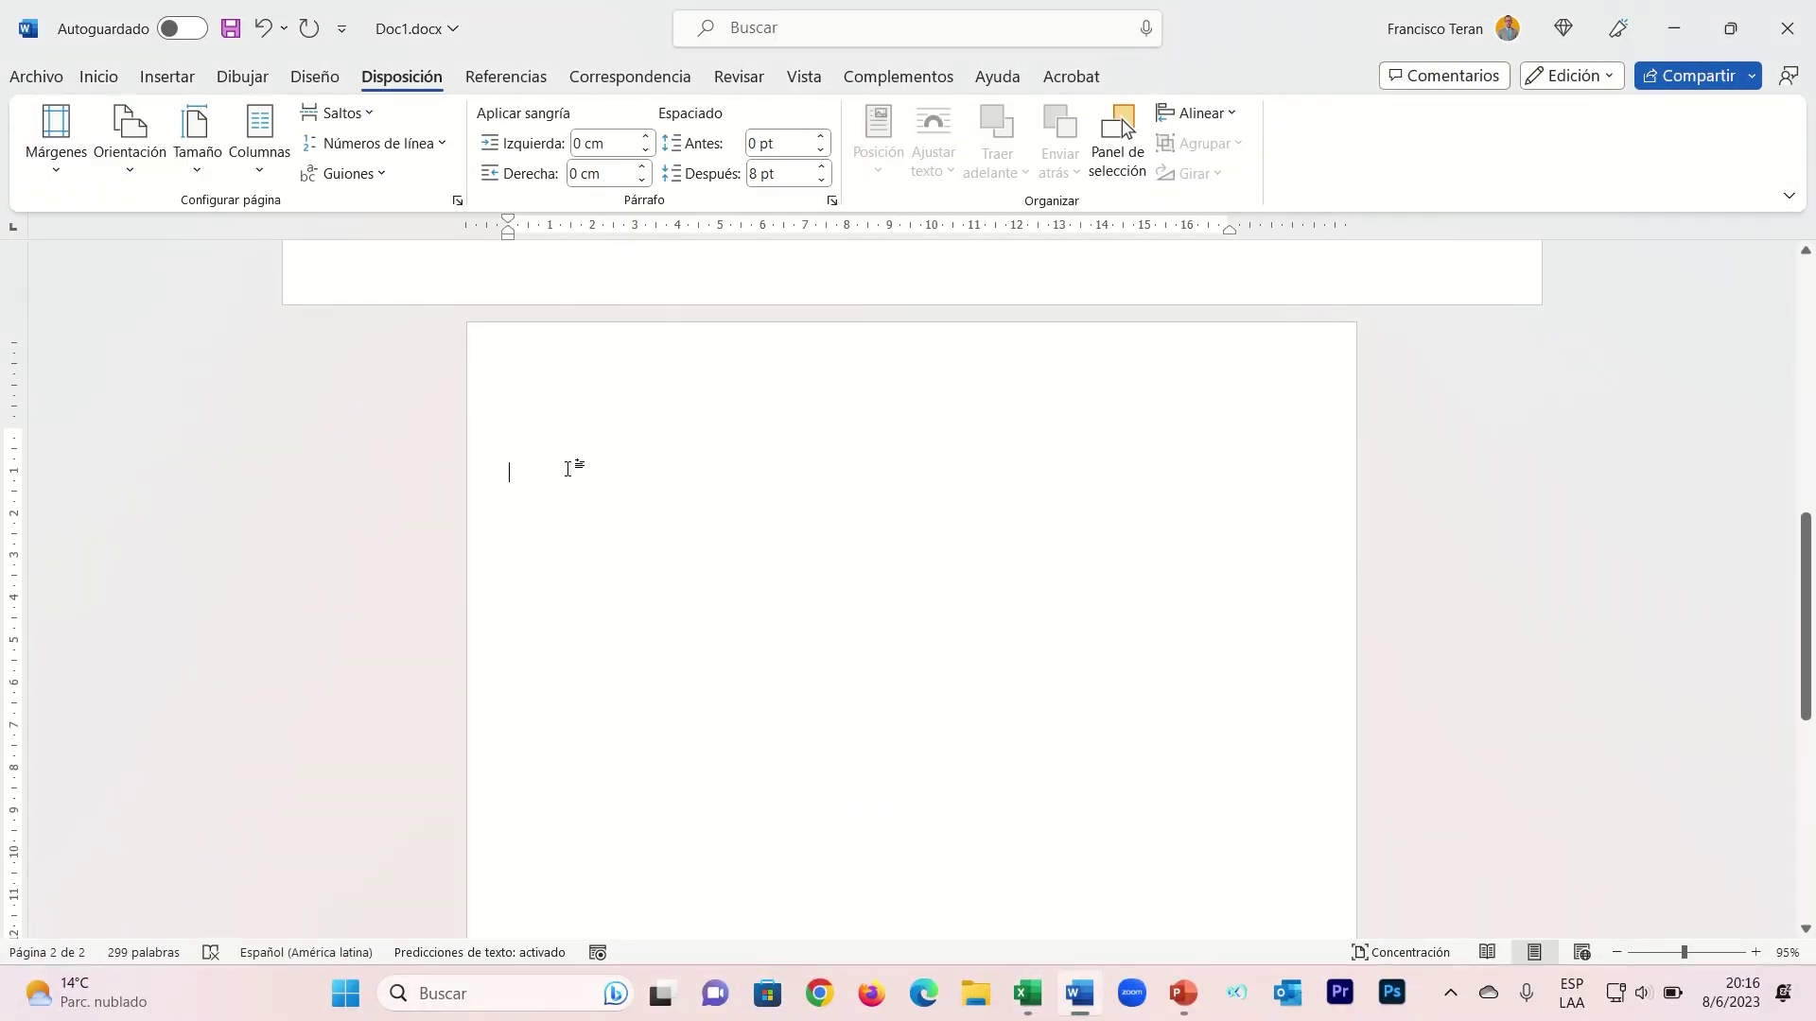
# - Paste Special the copied range as a Hoja de cálculo de Microsoft Excel Objeto
pyautogui.click(115, 83)
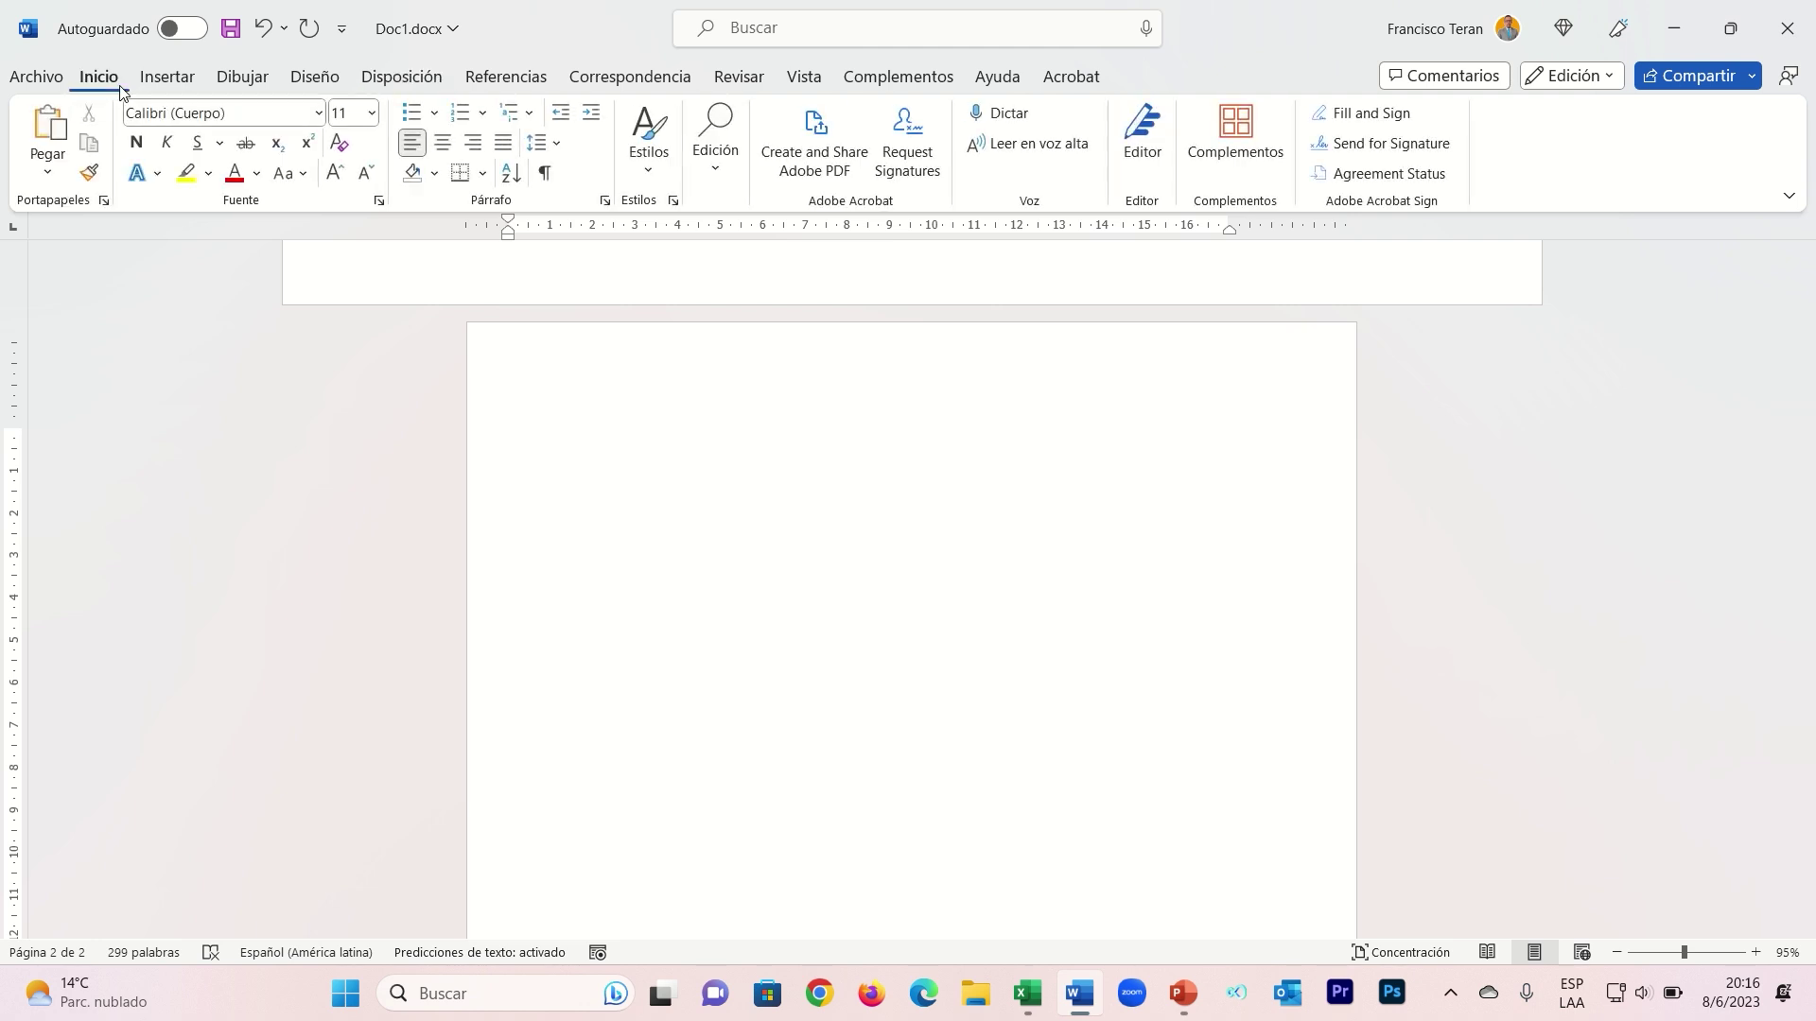
pyautogui.click(48, 173)
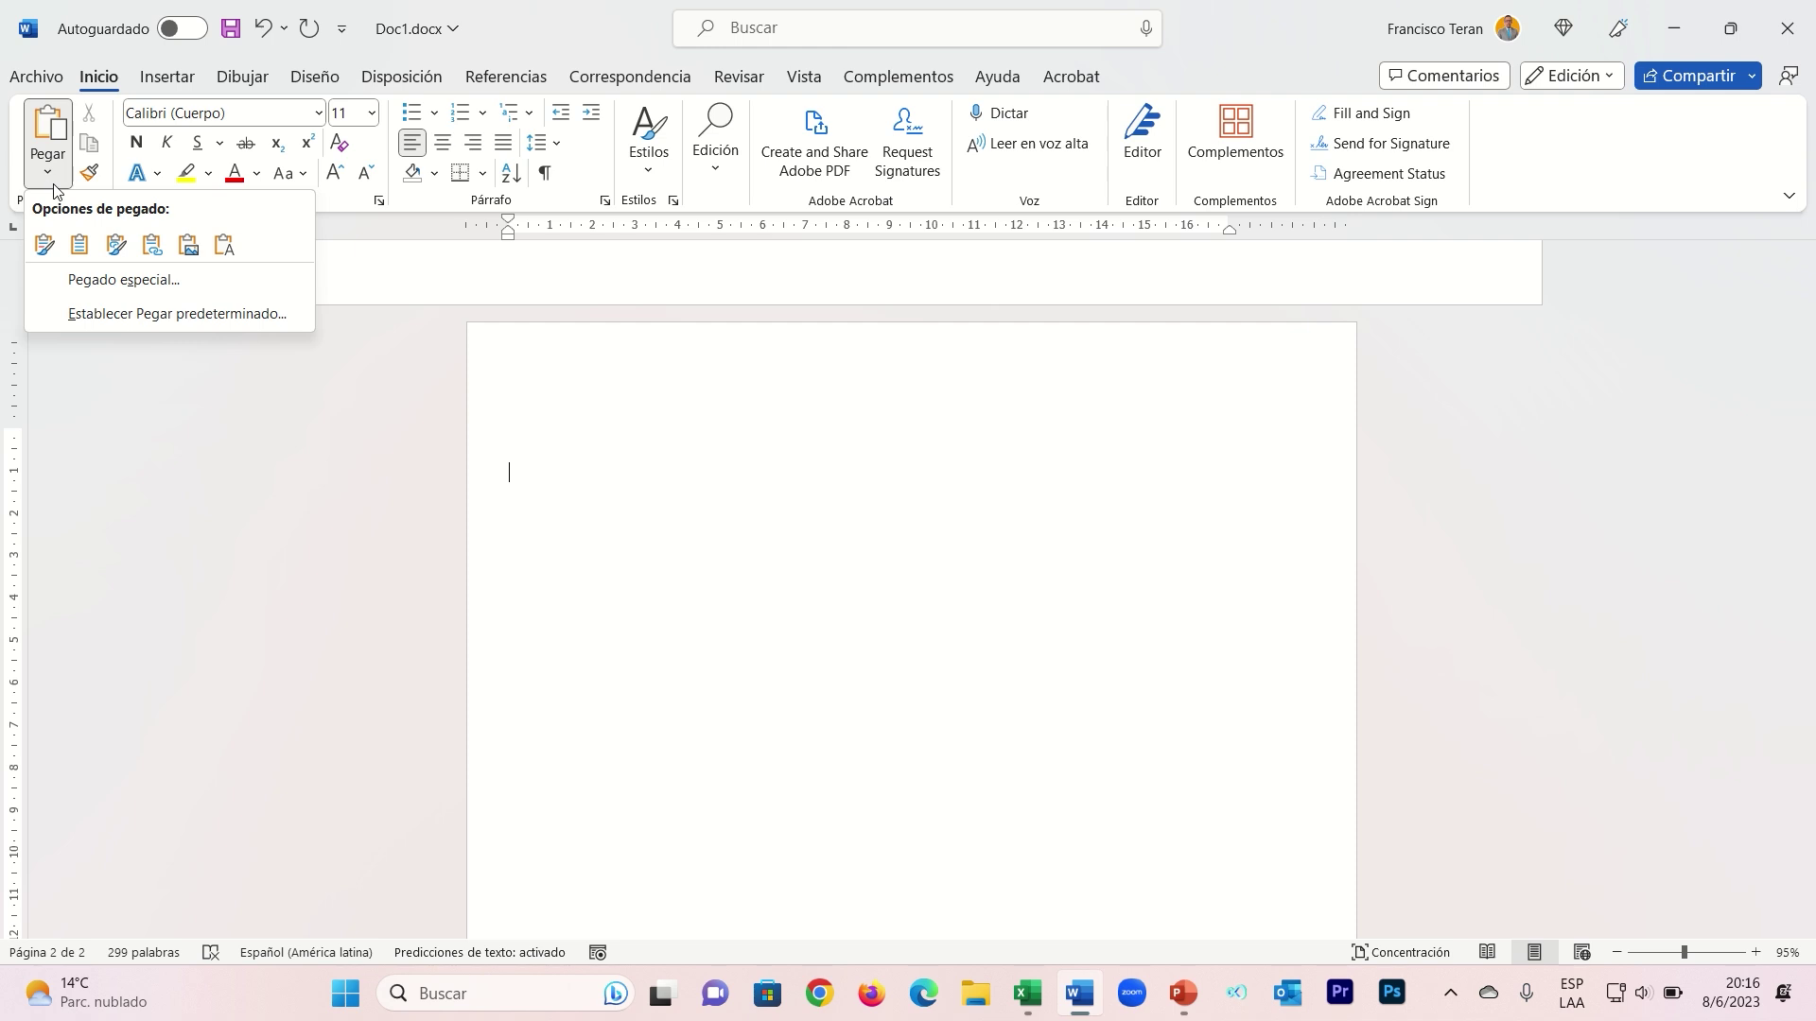
pyautogui.click(124, 280)
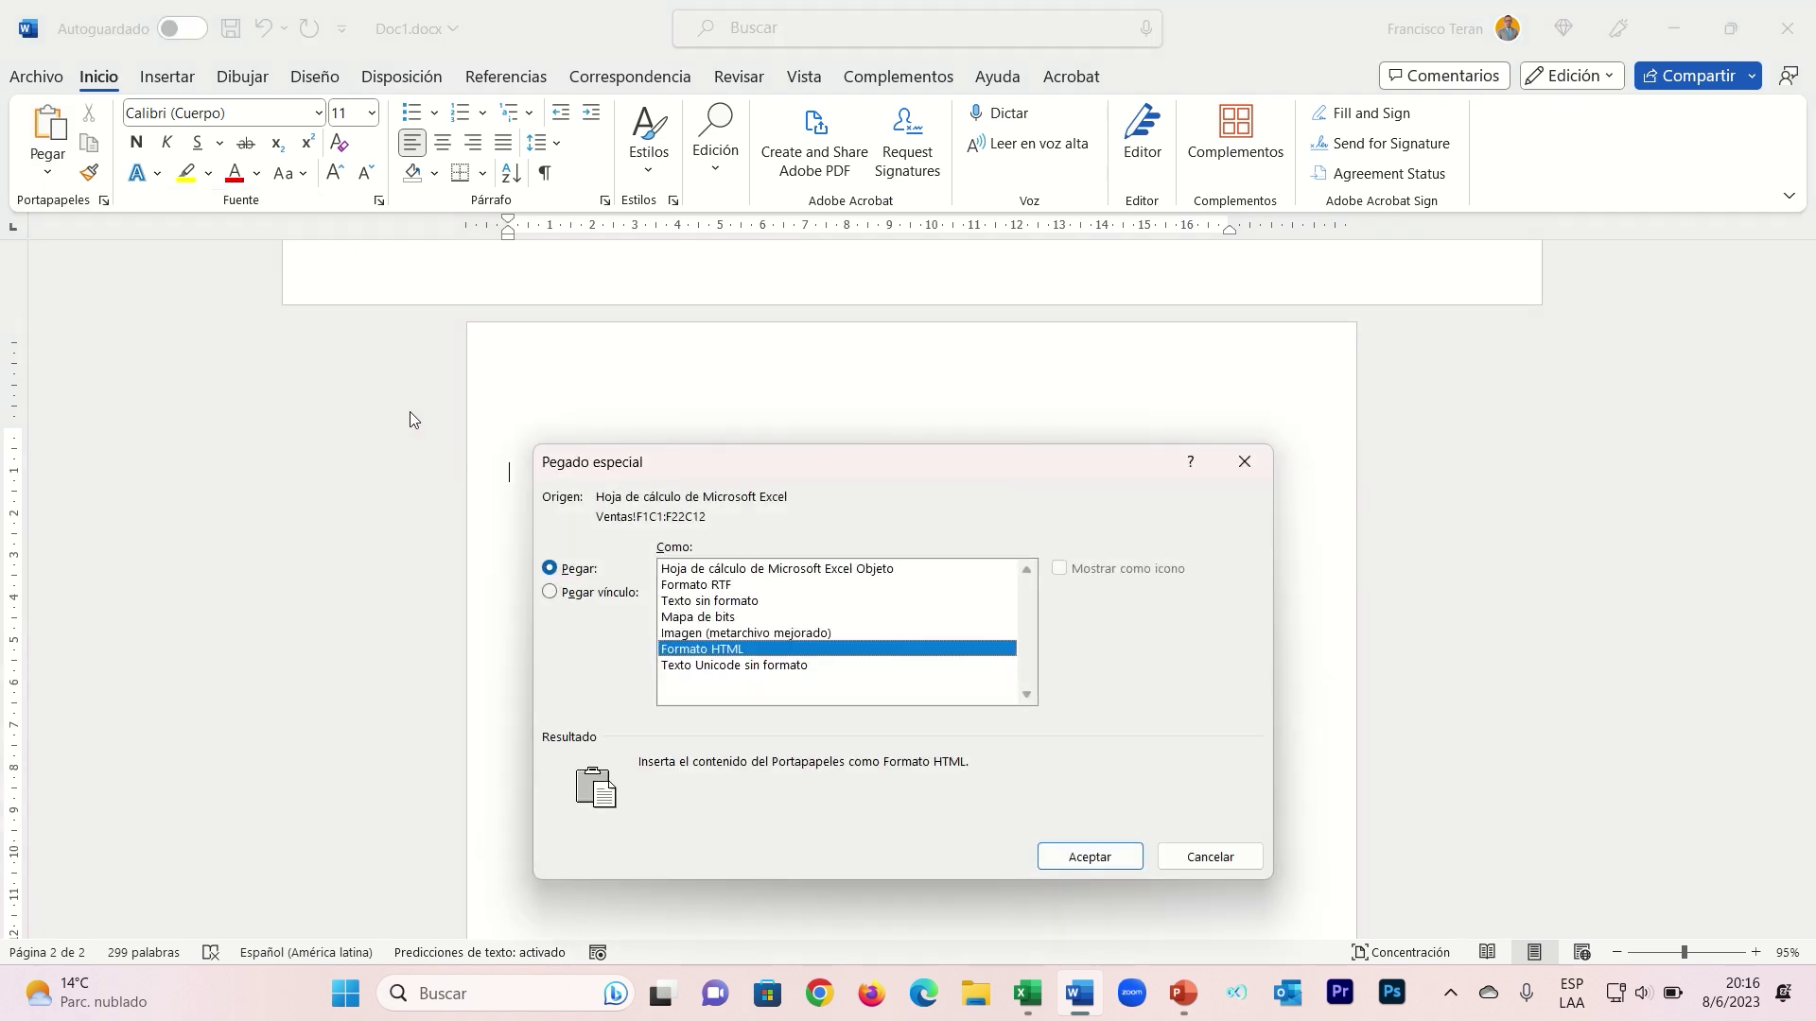
pyautogui.click(828, 568)
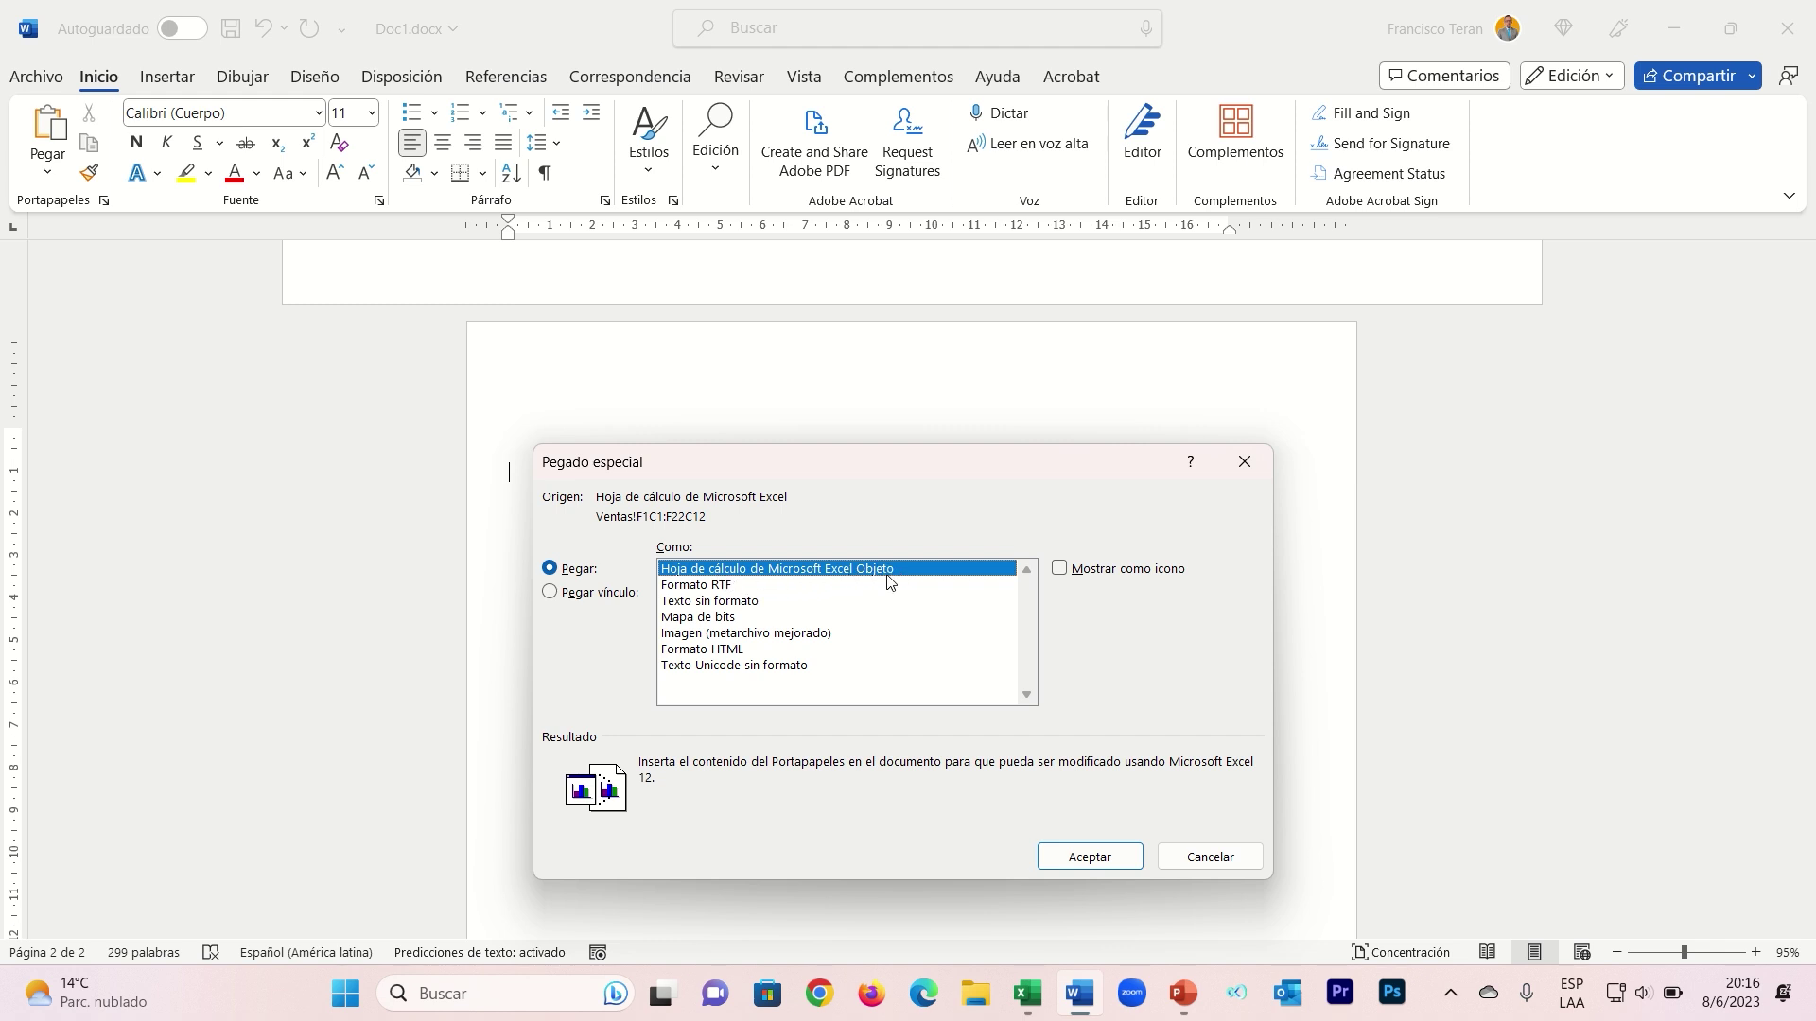
pyautogui.click(1095, 859)
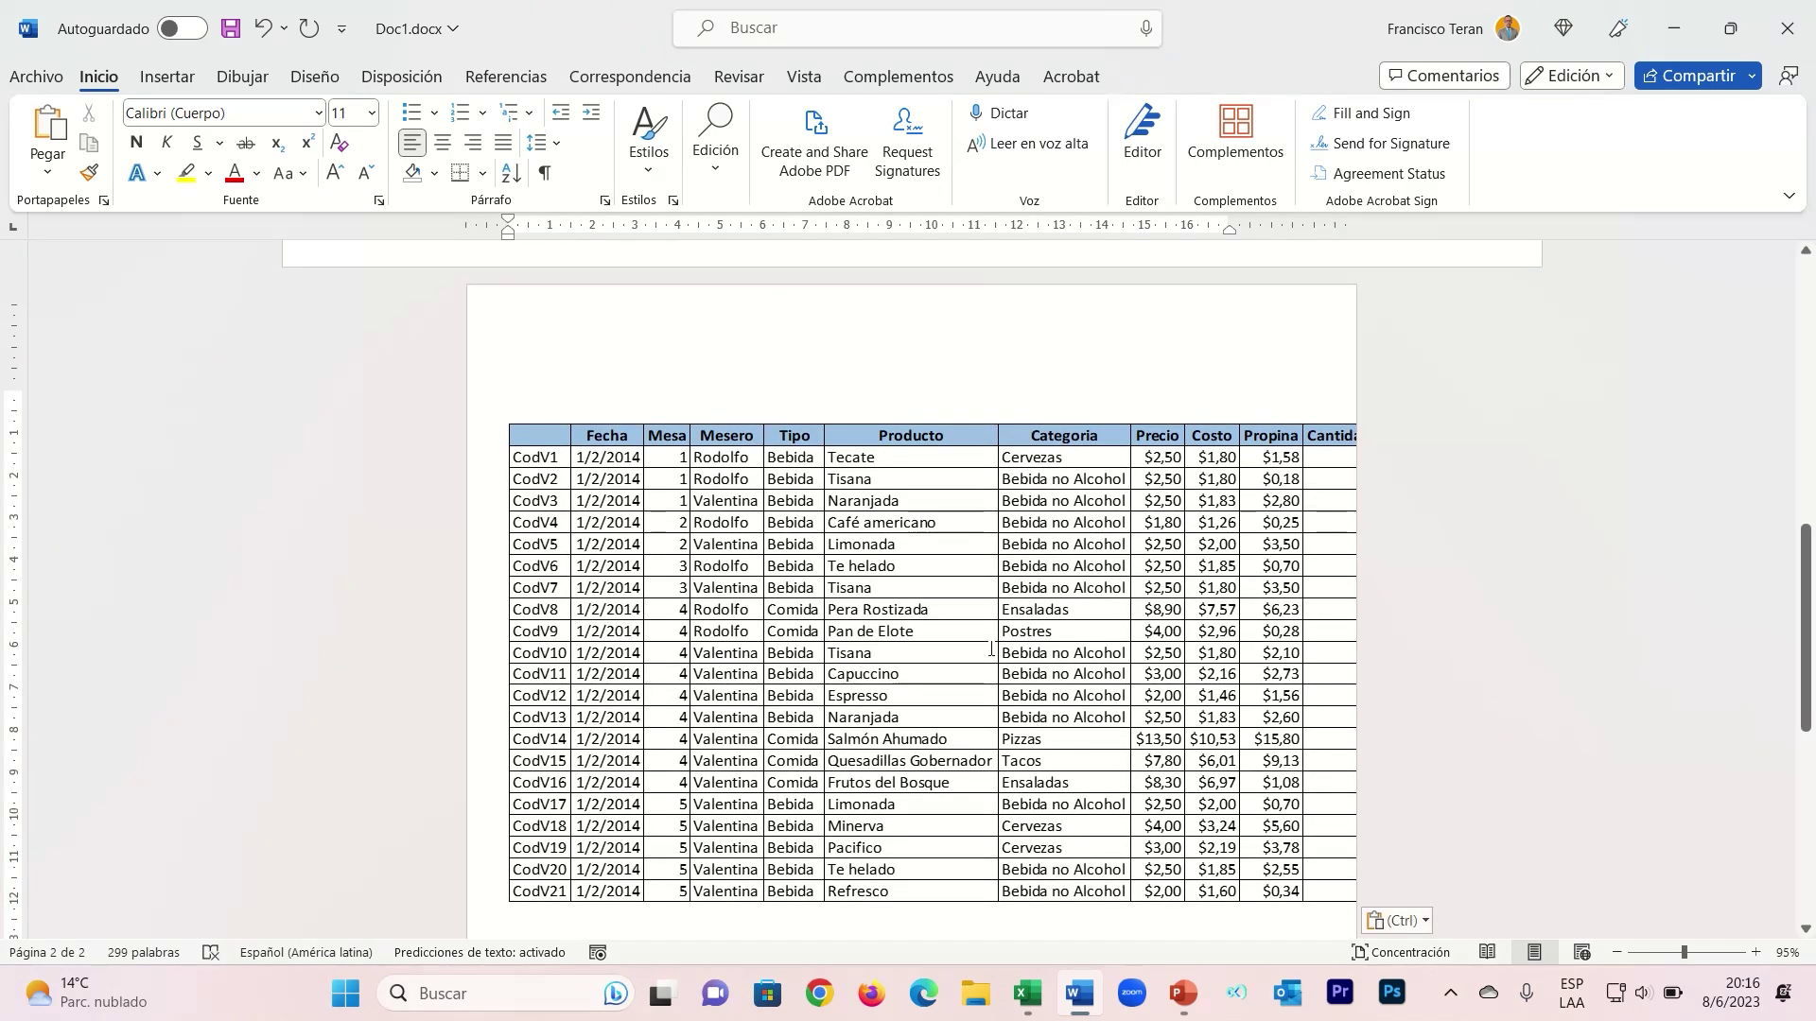
# - Shrink the embedded sales table on page 2 from its corner so Cantidad and Ventas fit
pyautogui.scroll(-3, 991, 648)
pyautogui.scroll(-3, 993, 633)
pyautogui.scroll(5, 1362, 567)
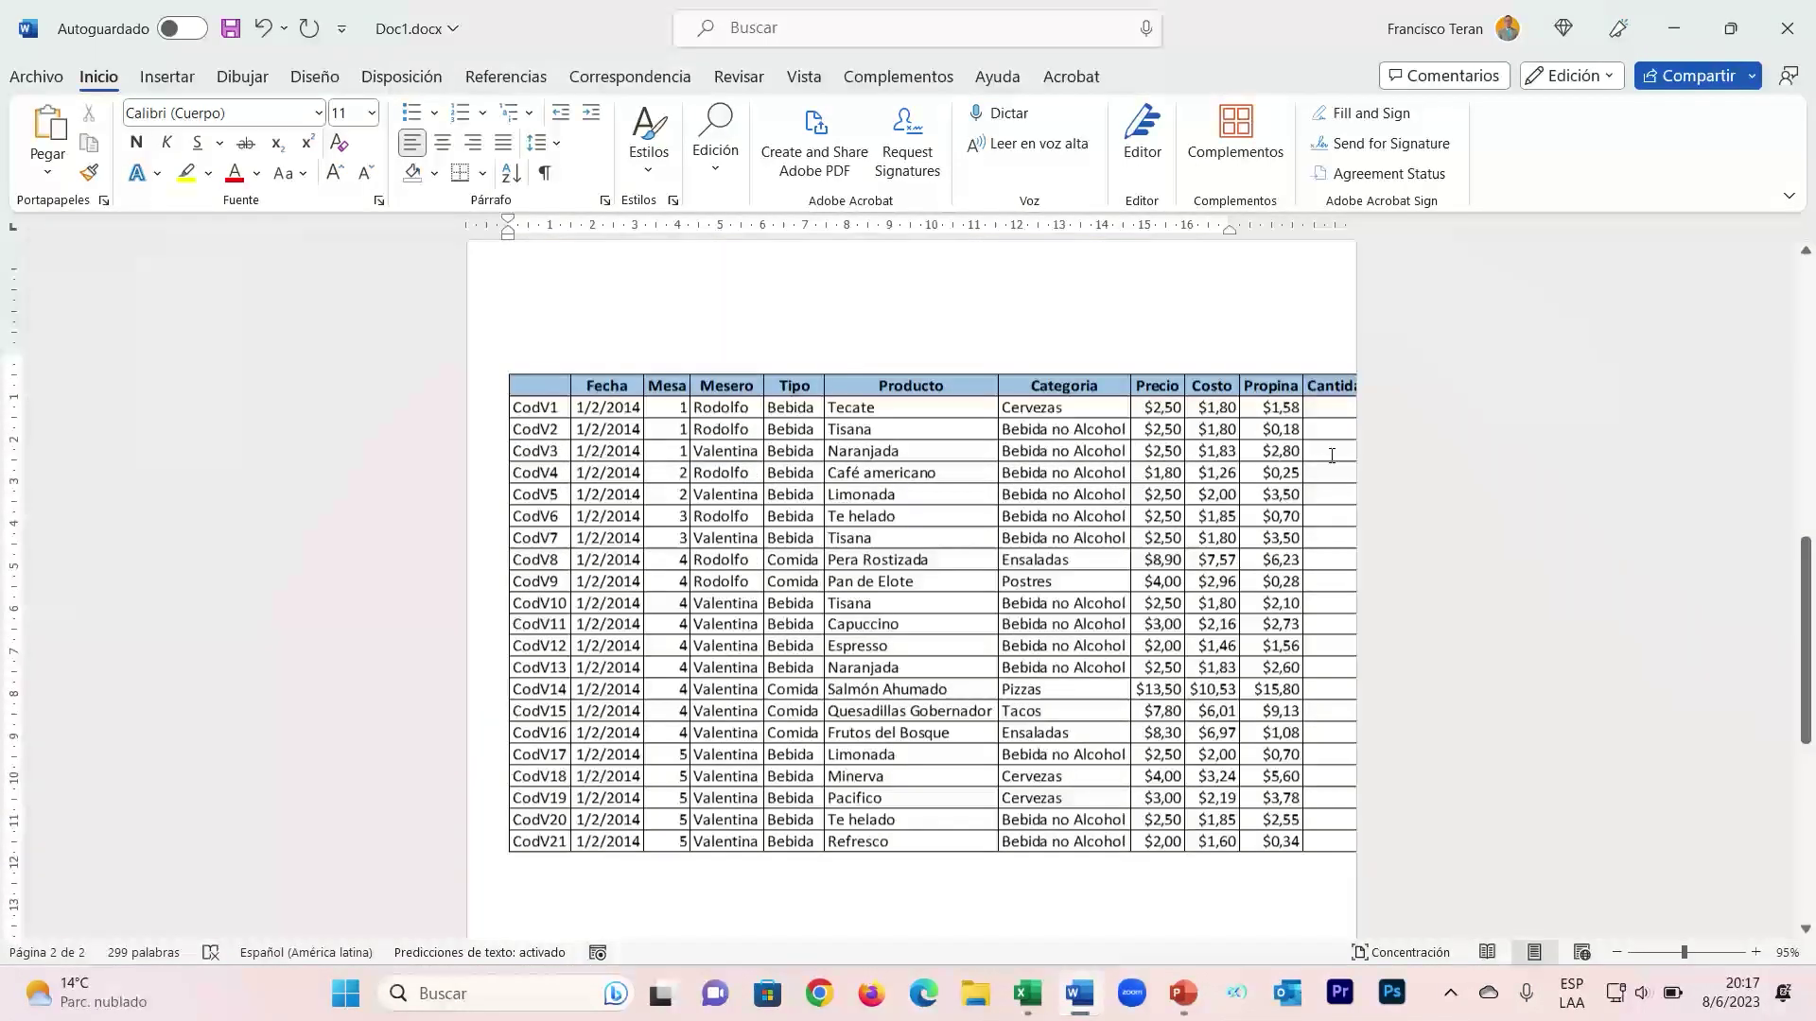
pyautogui.scroll(1, 1334, 416)
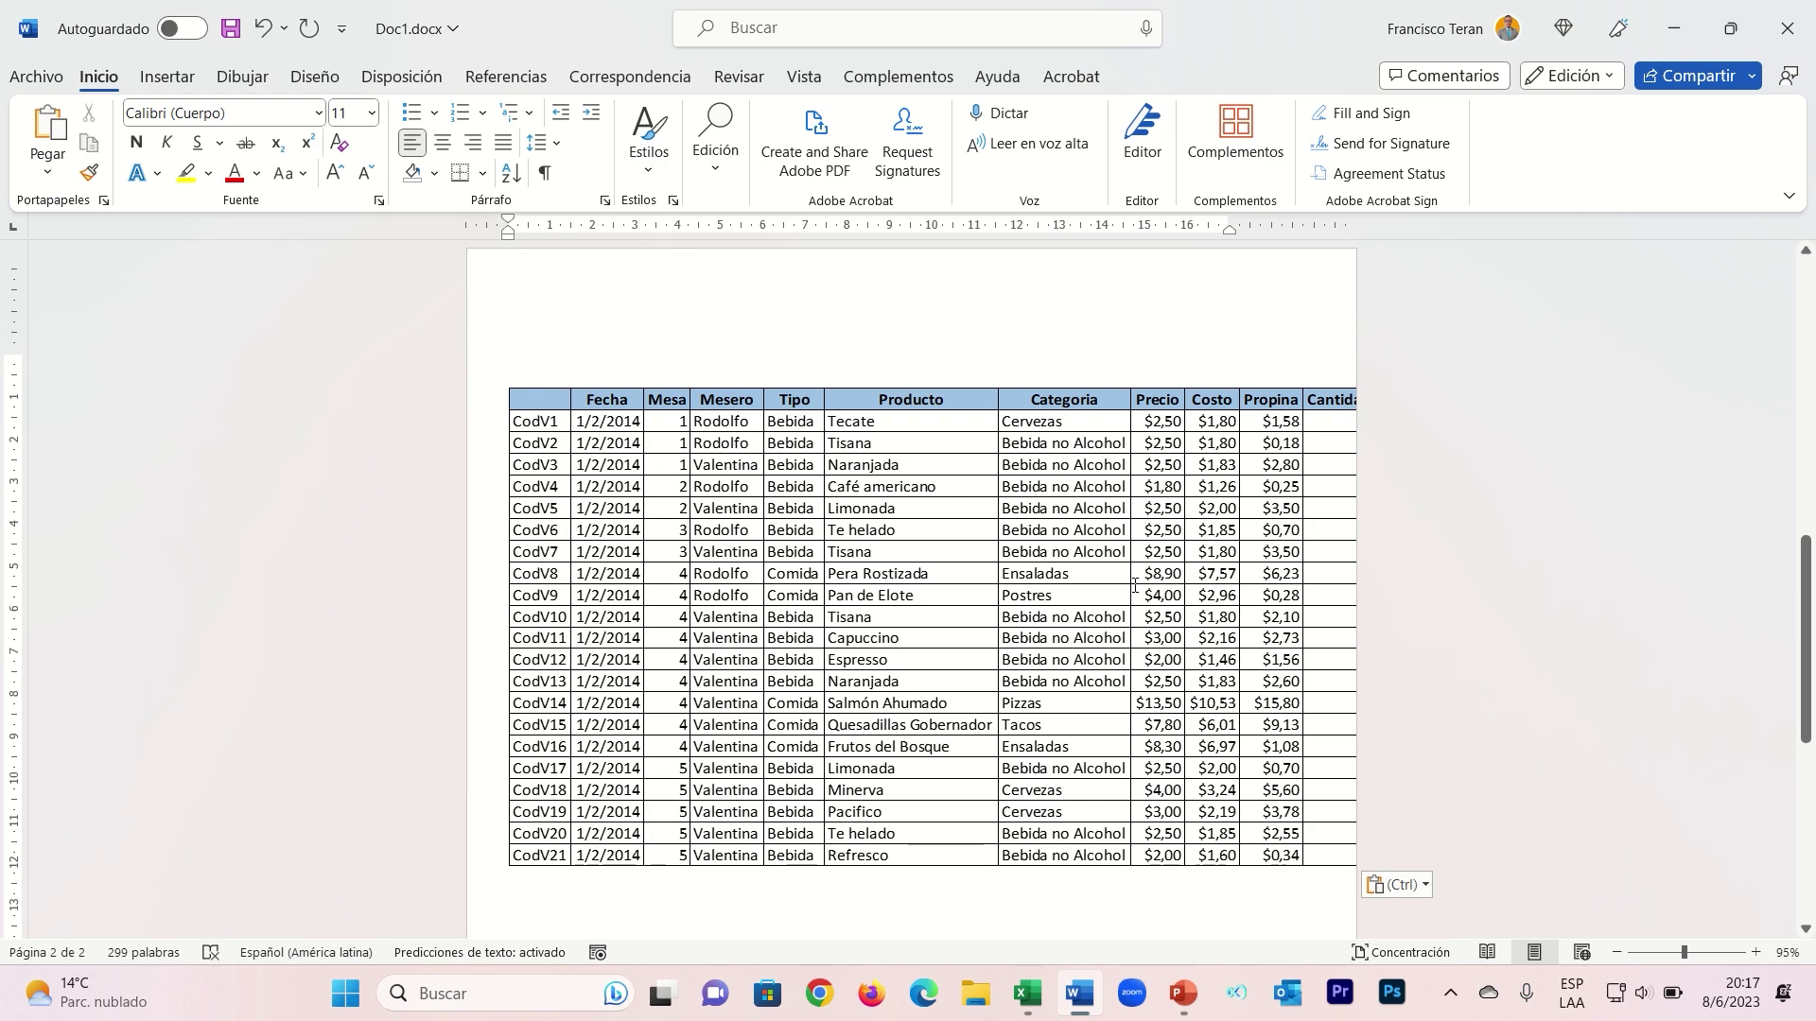
pyautogui.scroll(5, 1134, 586)
pyautogui.scroll(5, 1126, 595)
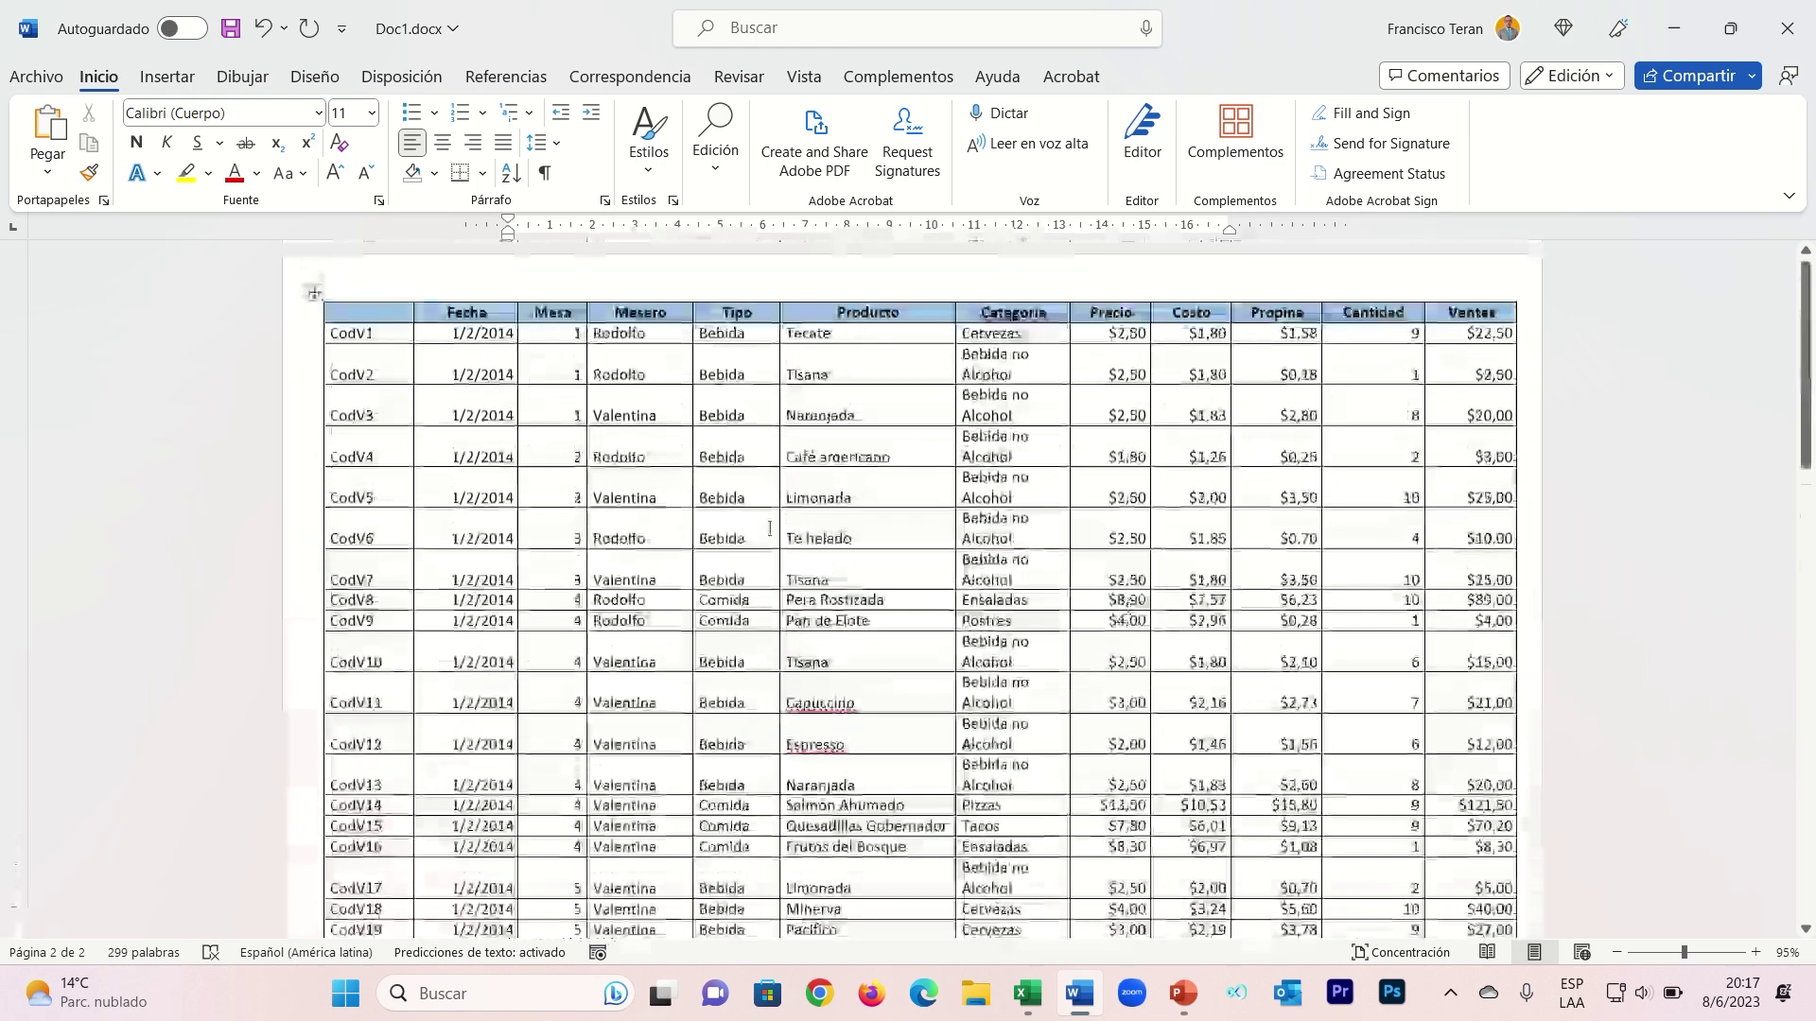
pyautogui.scroll(-3, 491, 445)
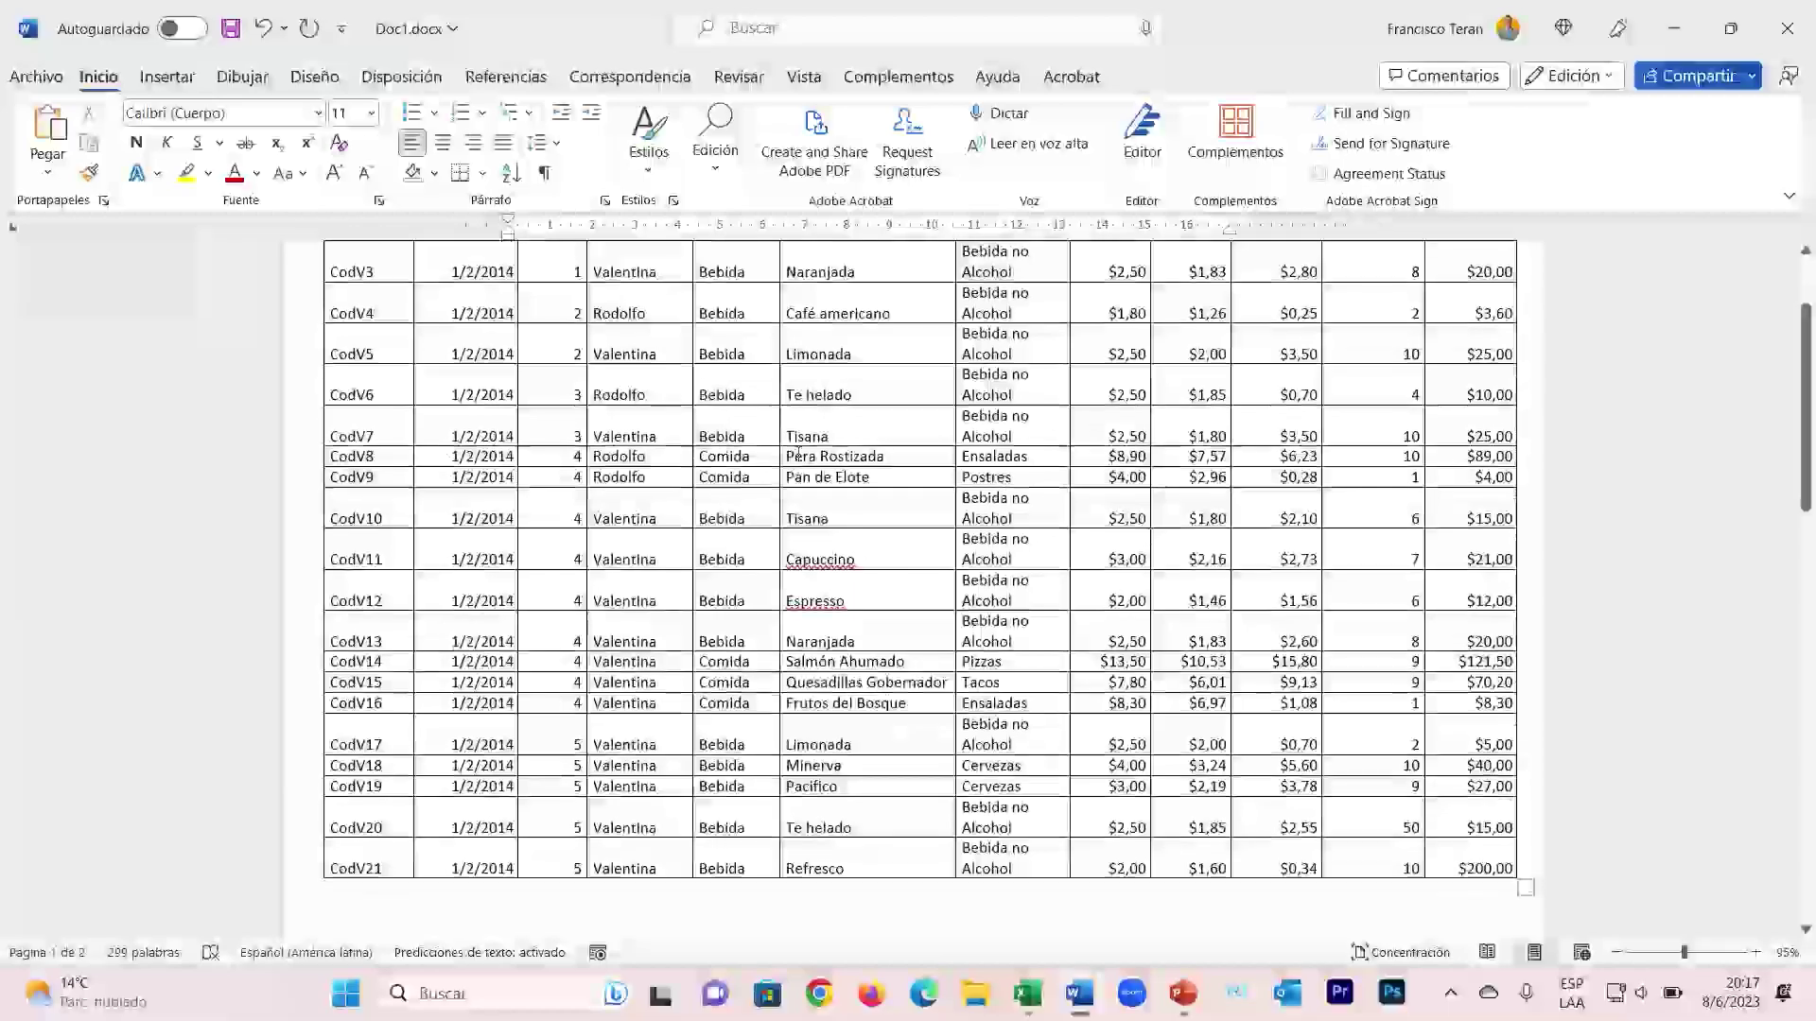
pyautogui.scroll(-2, 993, 502)
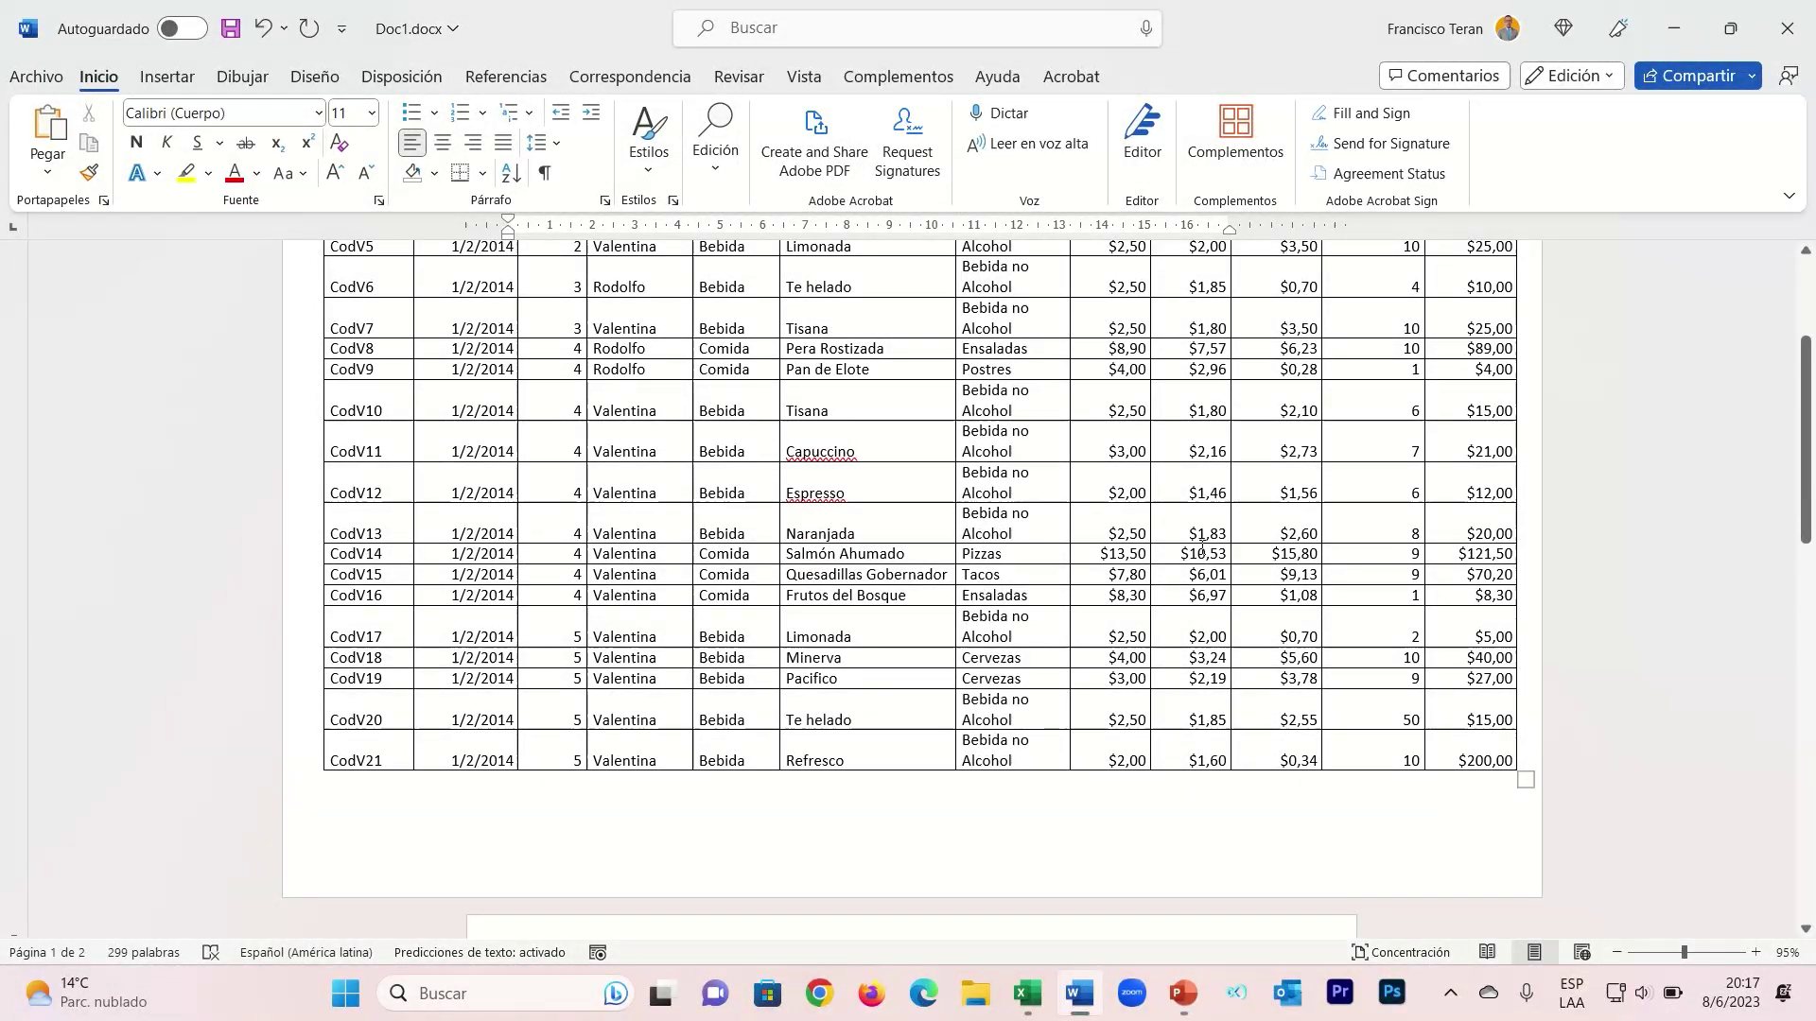
pyautogui.scroll(-4, 1202, 548)
pyautogui.scroll(-8, 1201, 548)
pyautogui.scroll(-2, 946, 454)
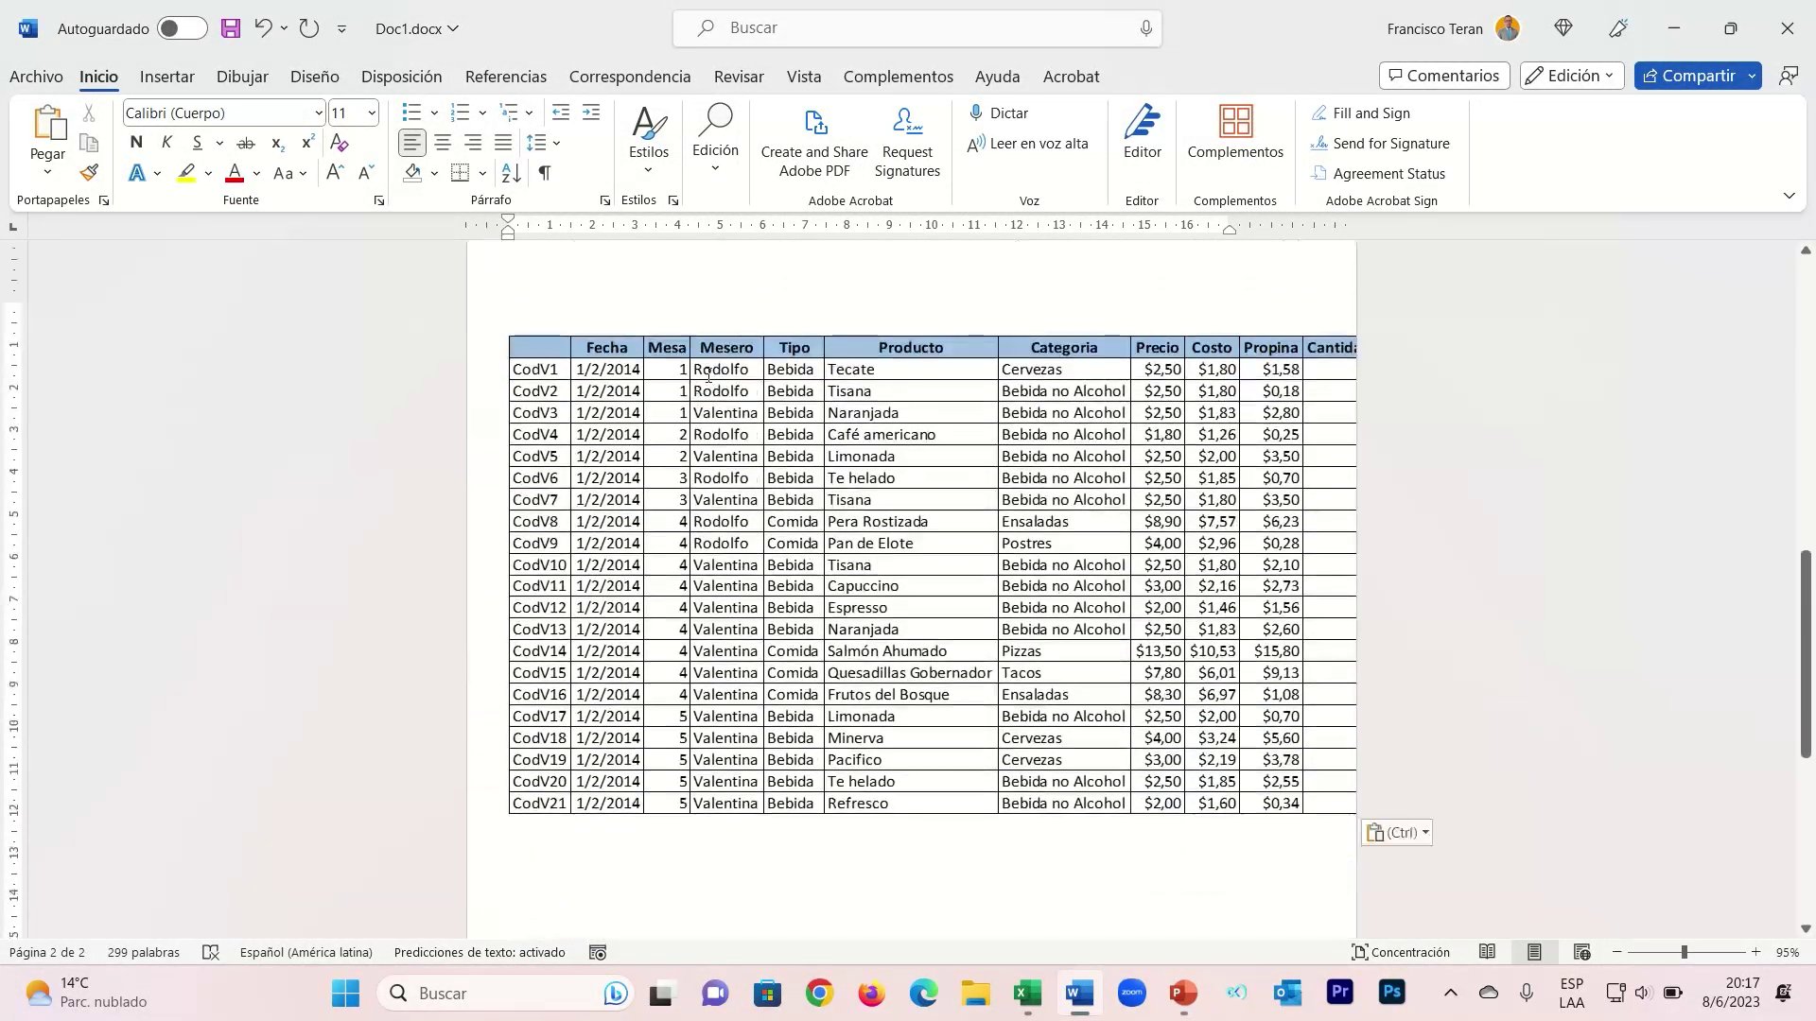
pyautogui.click(917, 500)
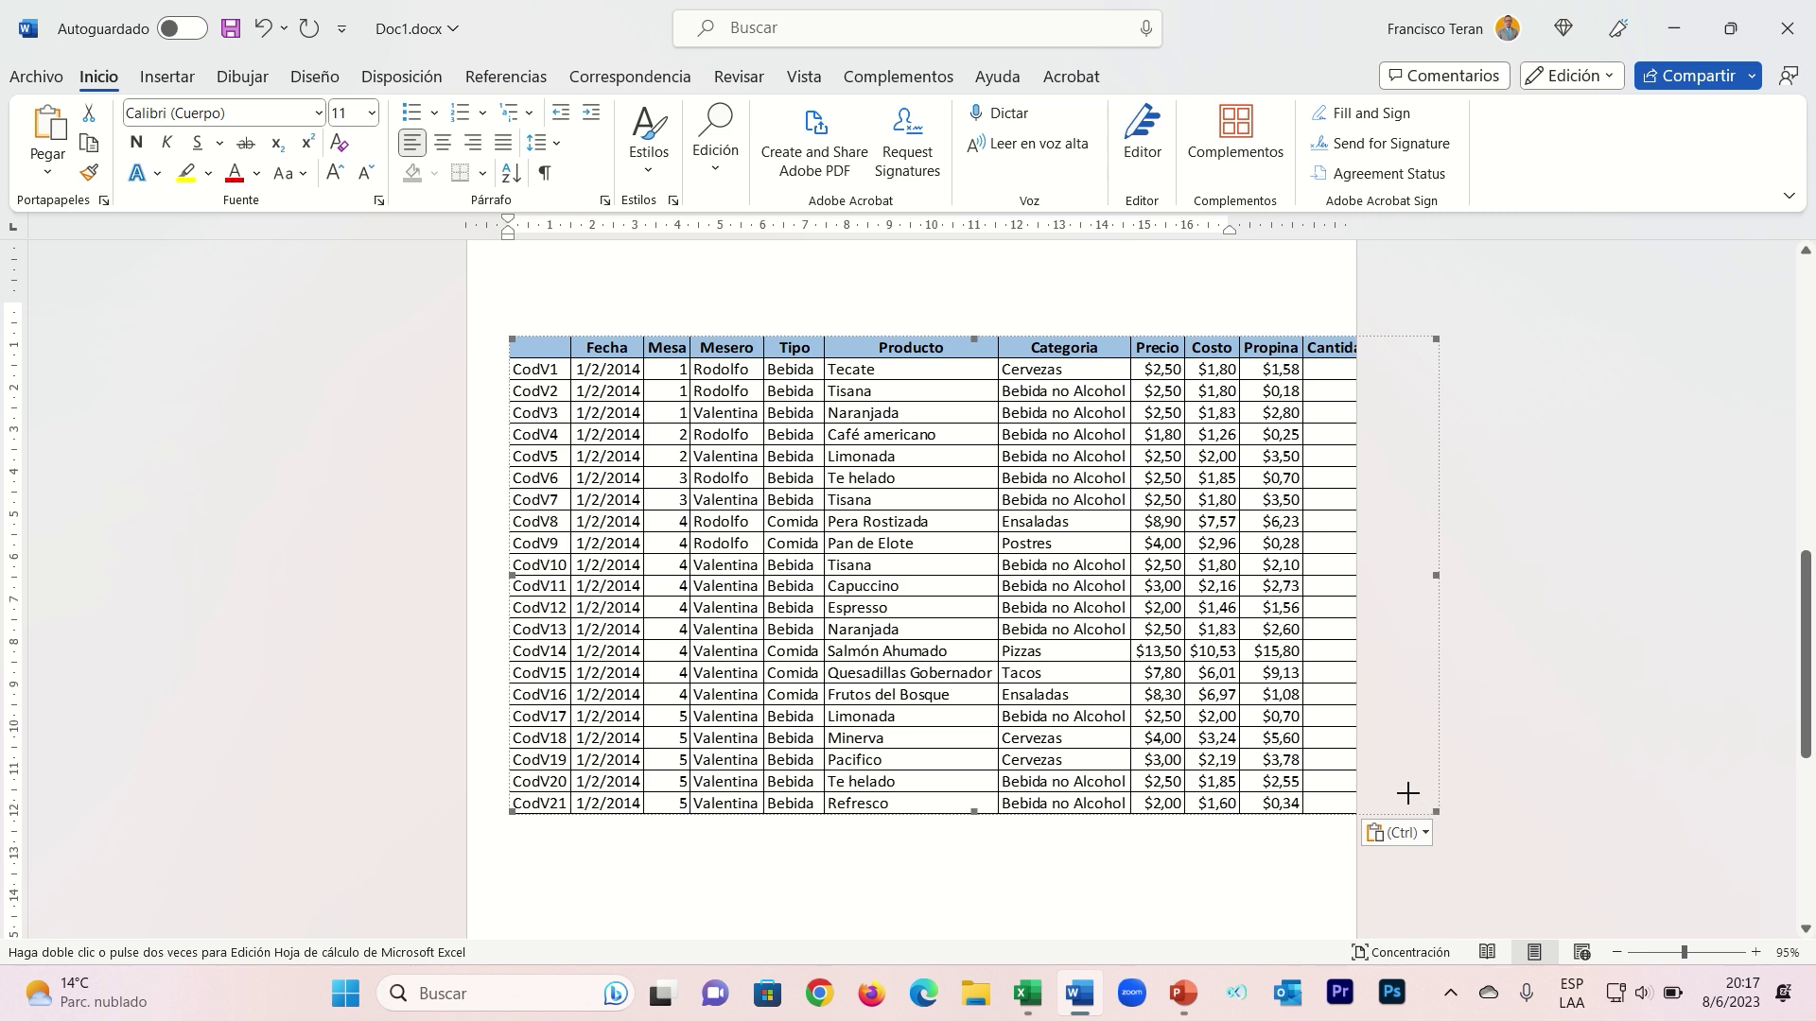
pyautogui.moveTo(1407, 793); pyautogui.dragTo(1308, 723)
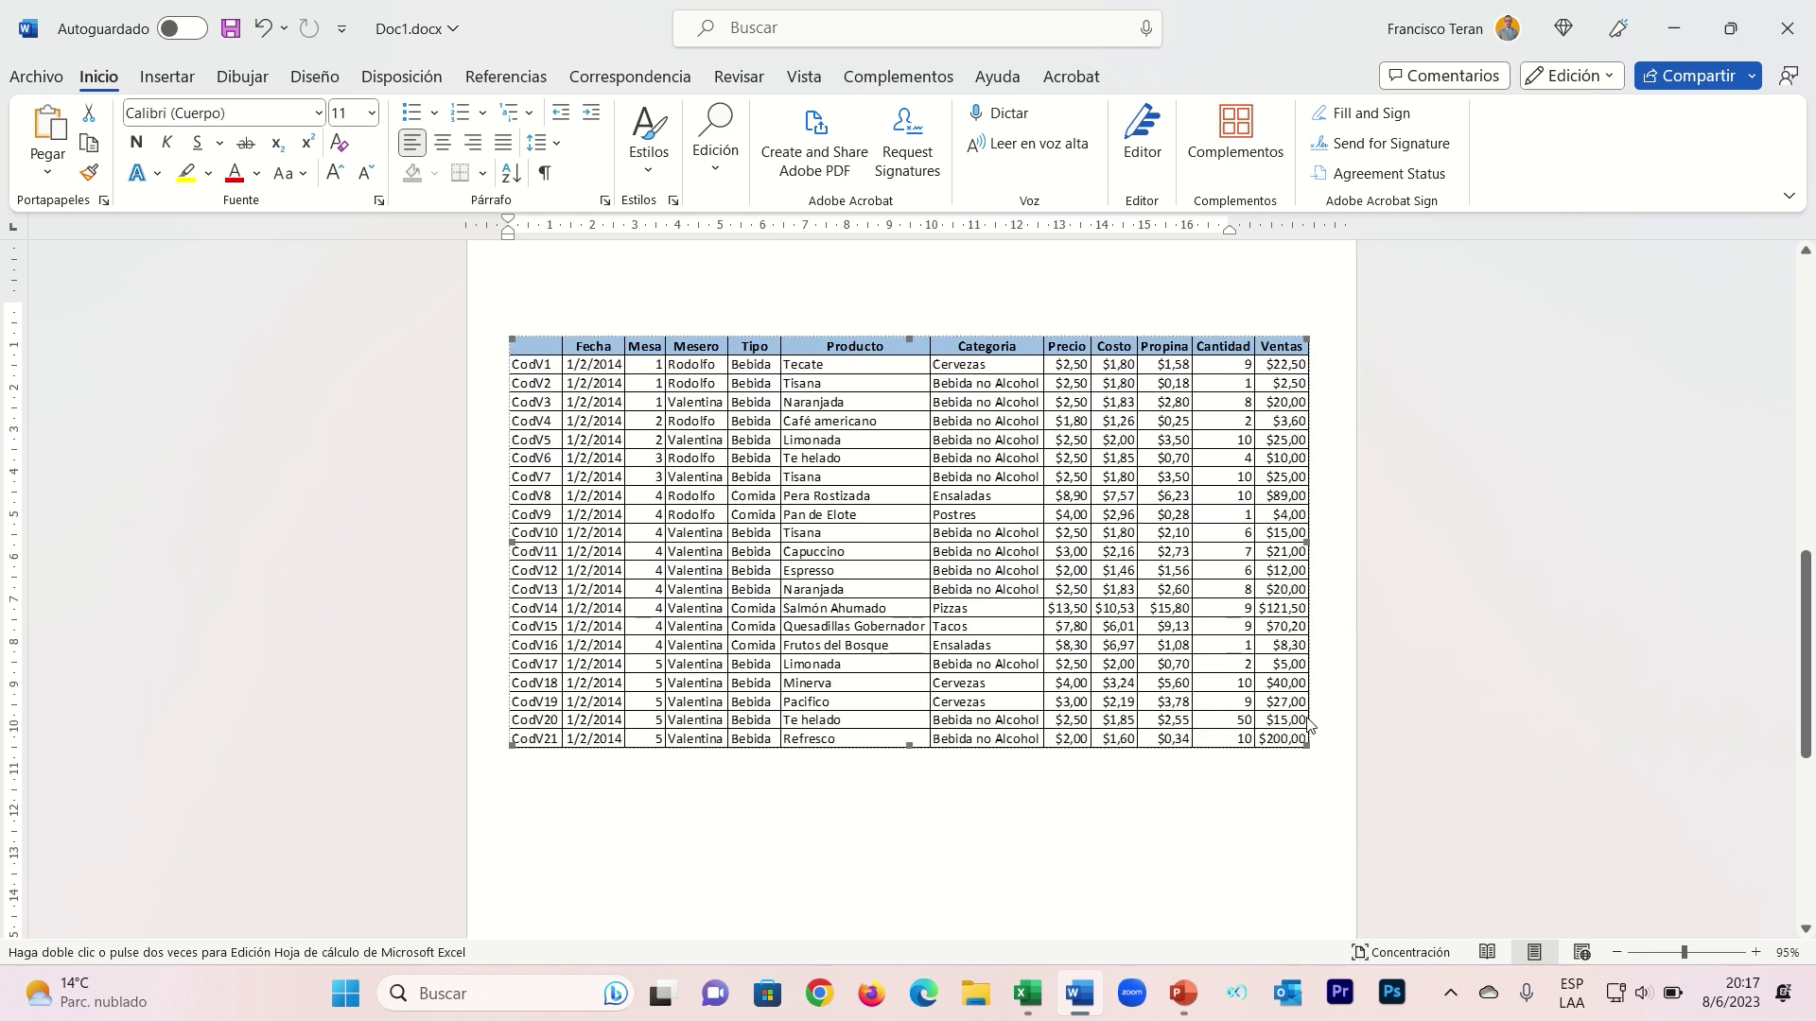
# - Compare the wide and compact versions with undo/redo, keep the compact table, and reselect it
pyautogui.scroll(10, 1330, 689)
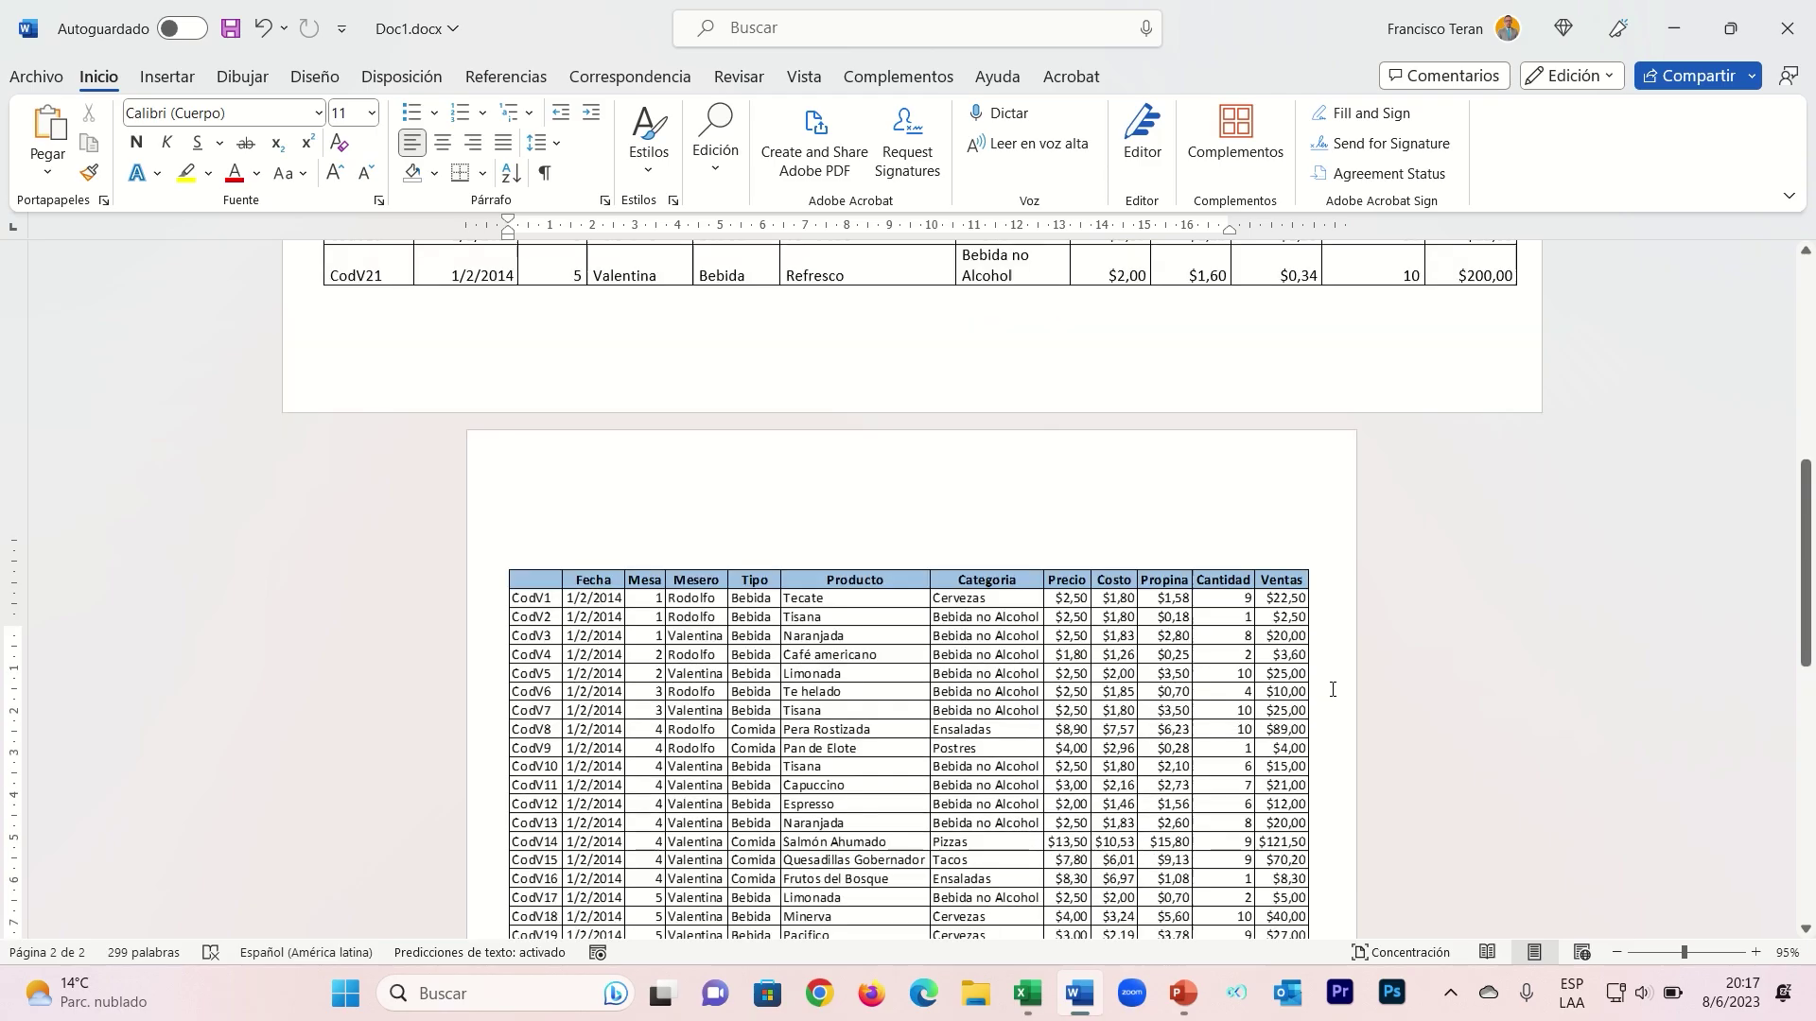
pyautogui.scroll(2, 1169, 629)
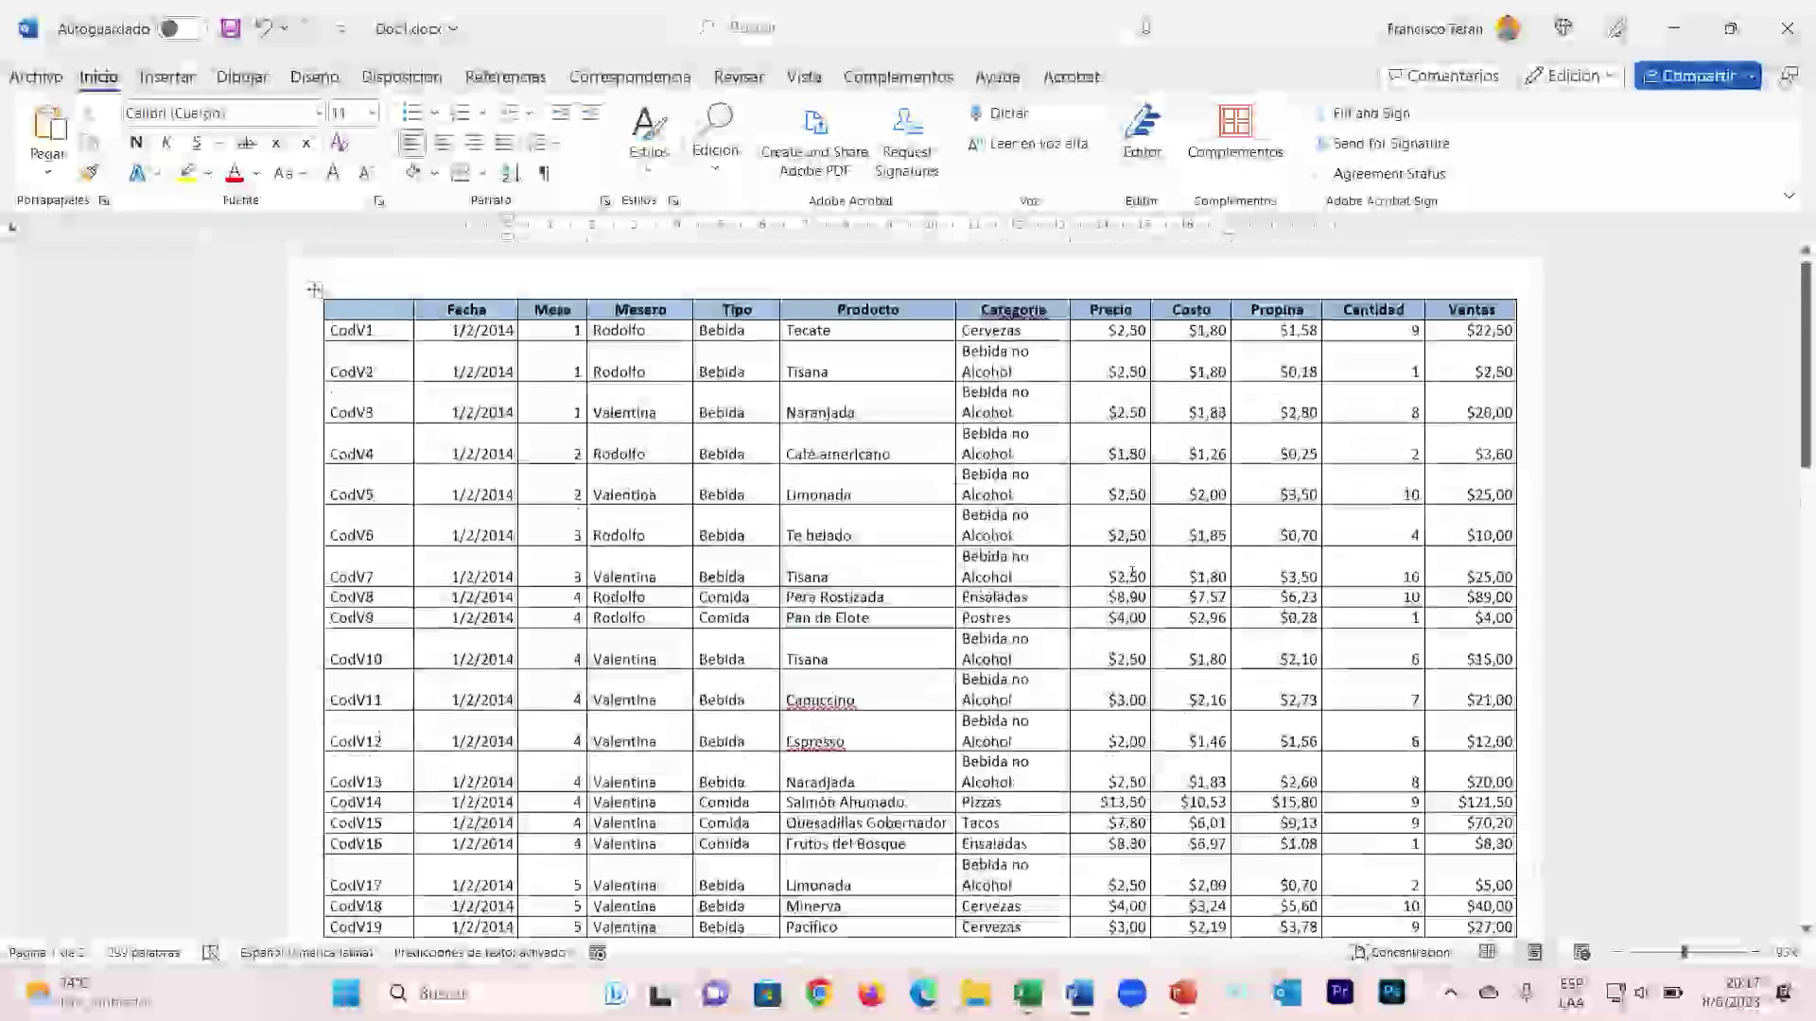
pyautogui.scroll(-2, 1154, 606)
pyautogui.scroll(-3, 1132, 570)
pyautogui.scroll(-3, 1132, 570)
pyautogui.scroll(-2, 1088, 553)
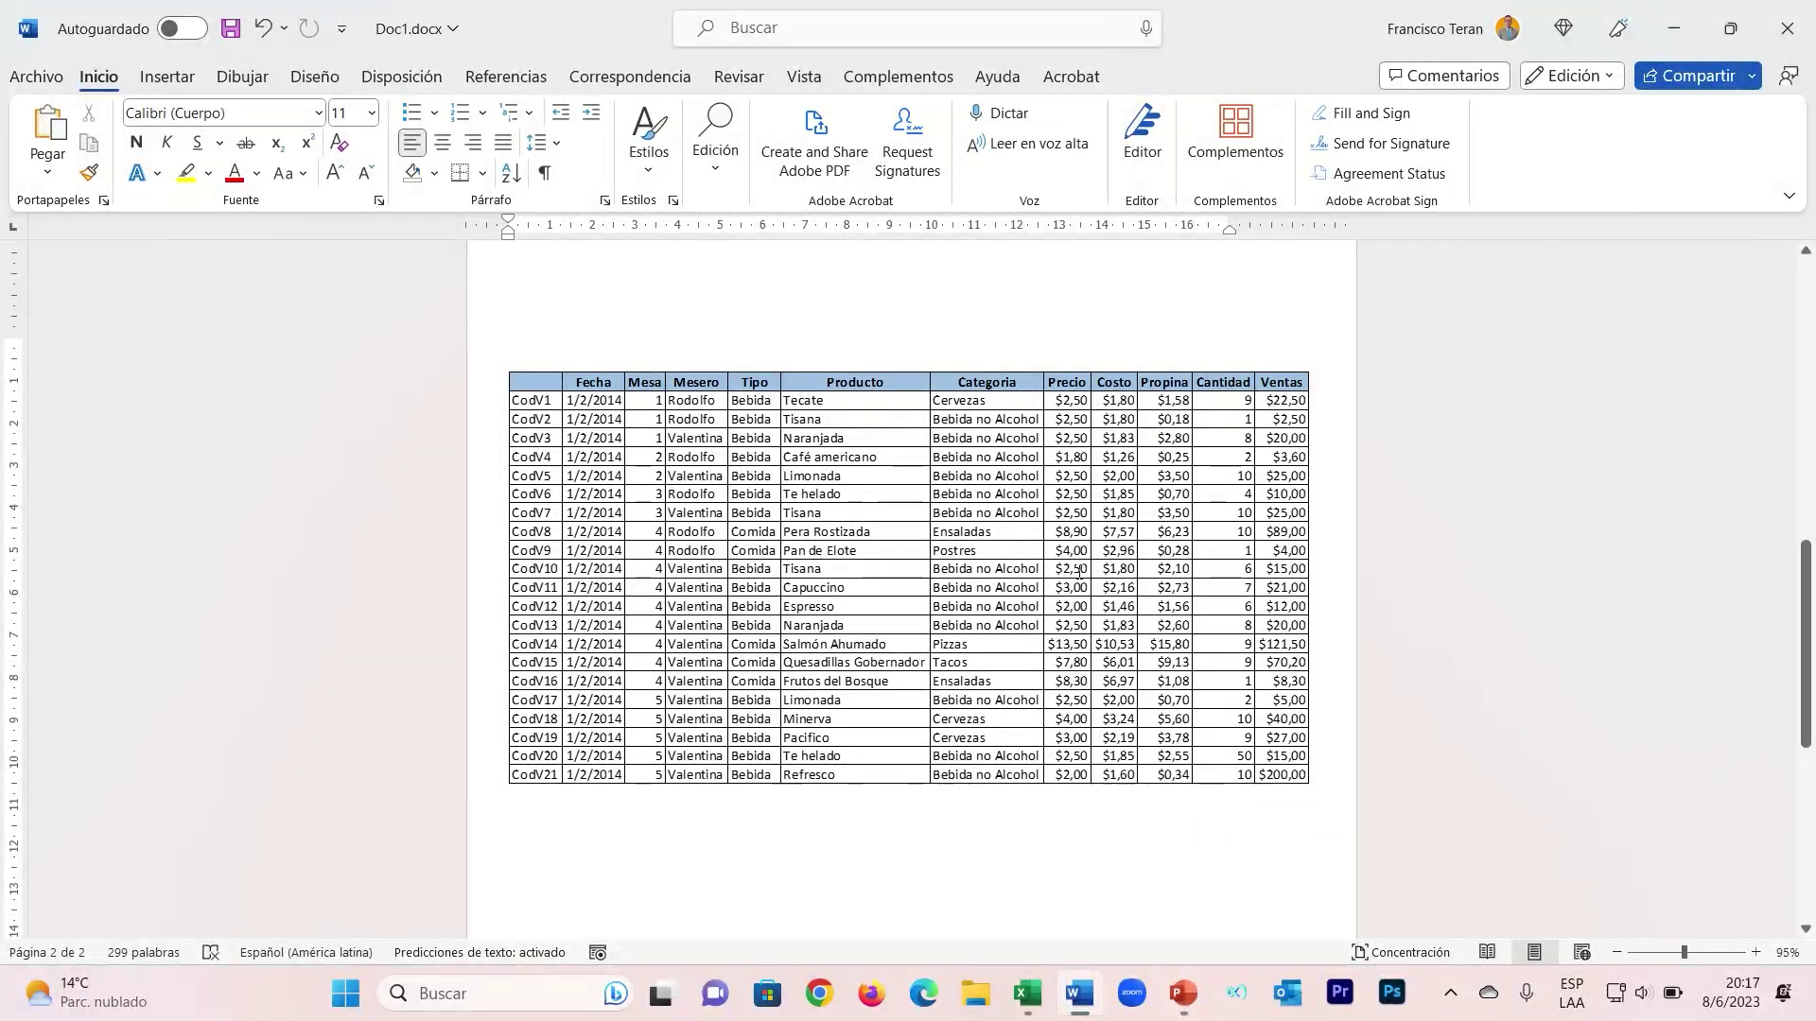
pyautogui.hotkey('ctrl', 'z')
pyautogui.scroll(2, 1032, 584)
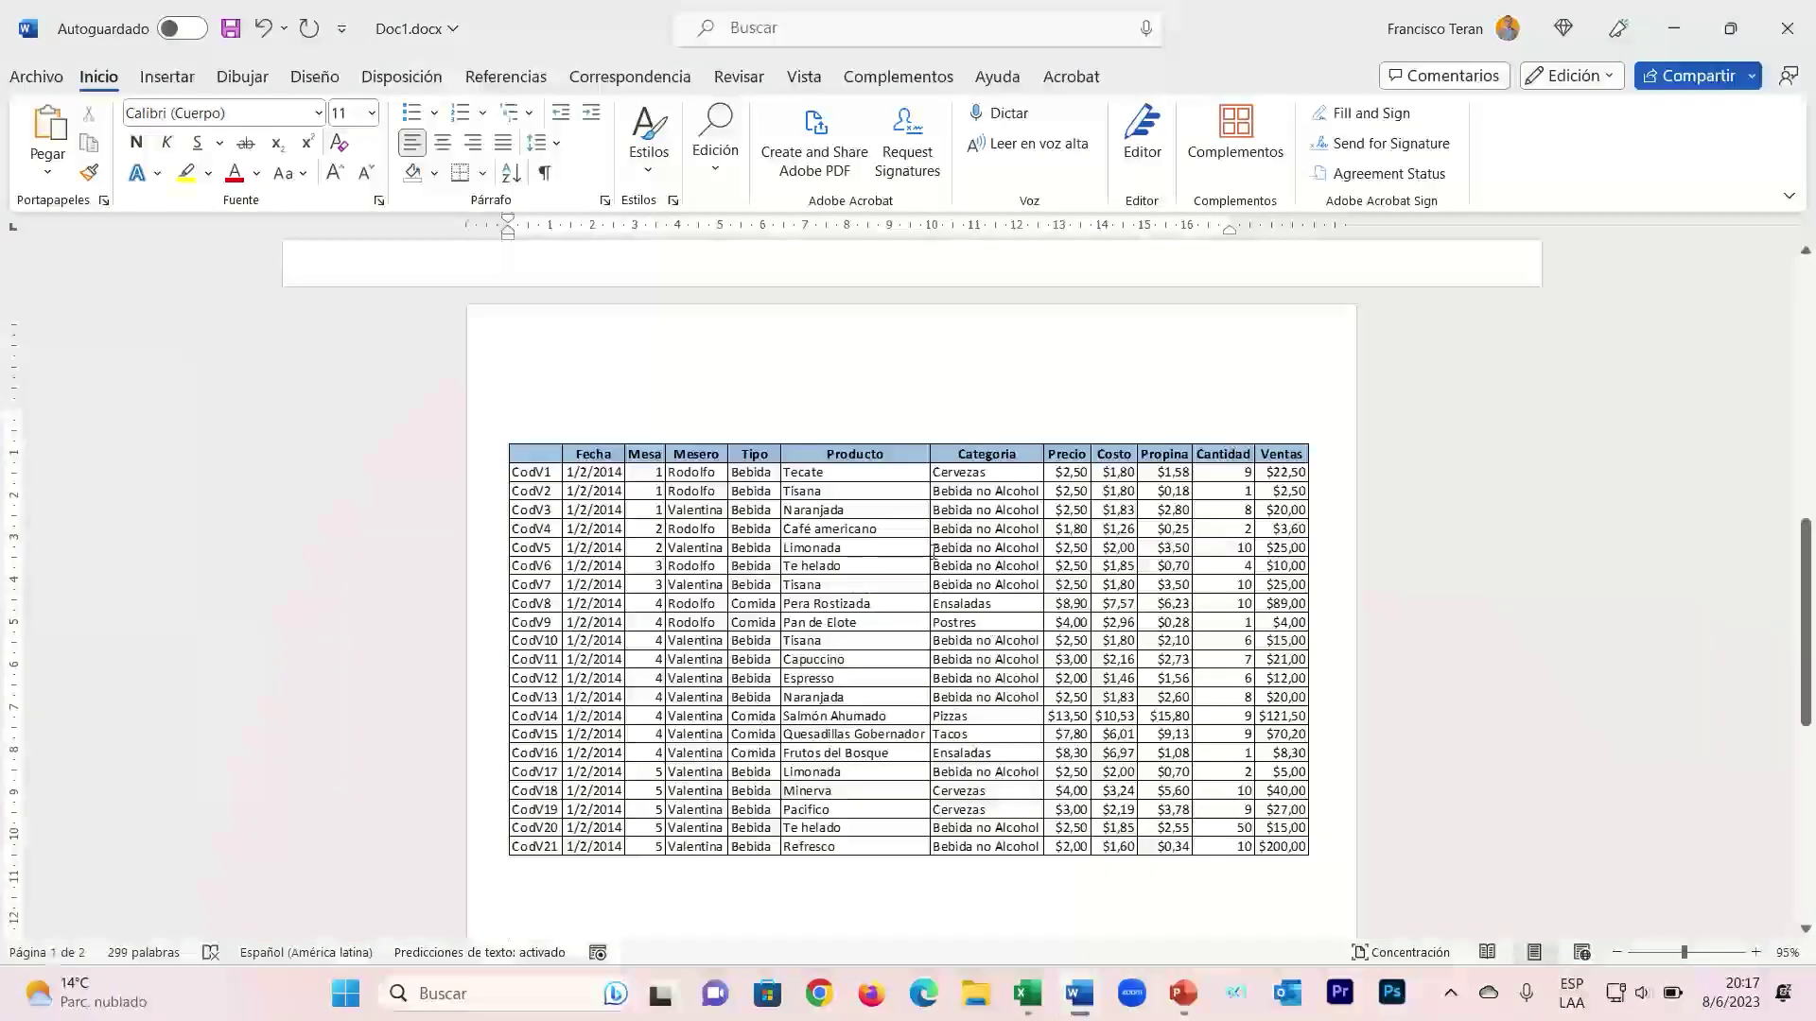
pyautogui.hotkey('ctrl', 'y')
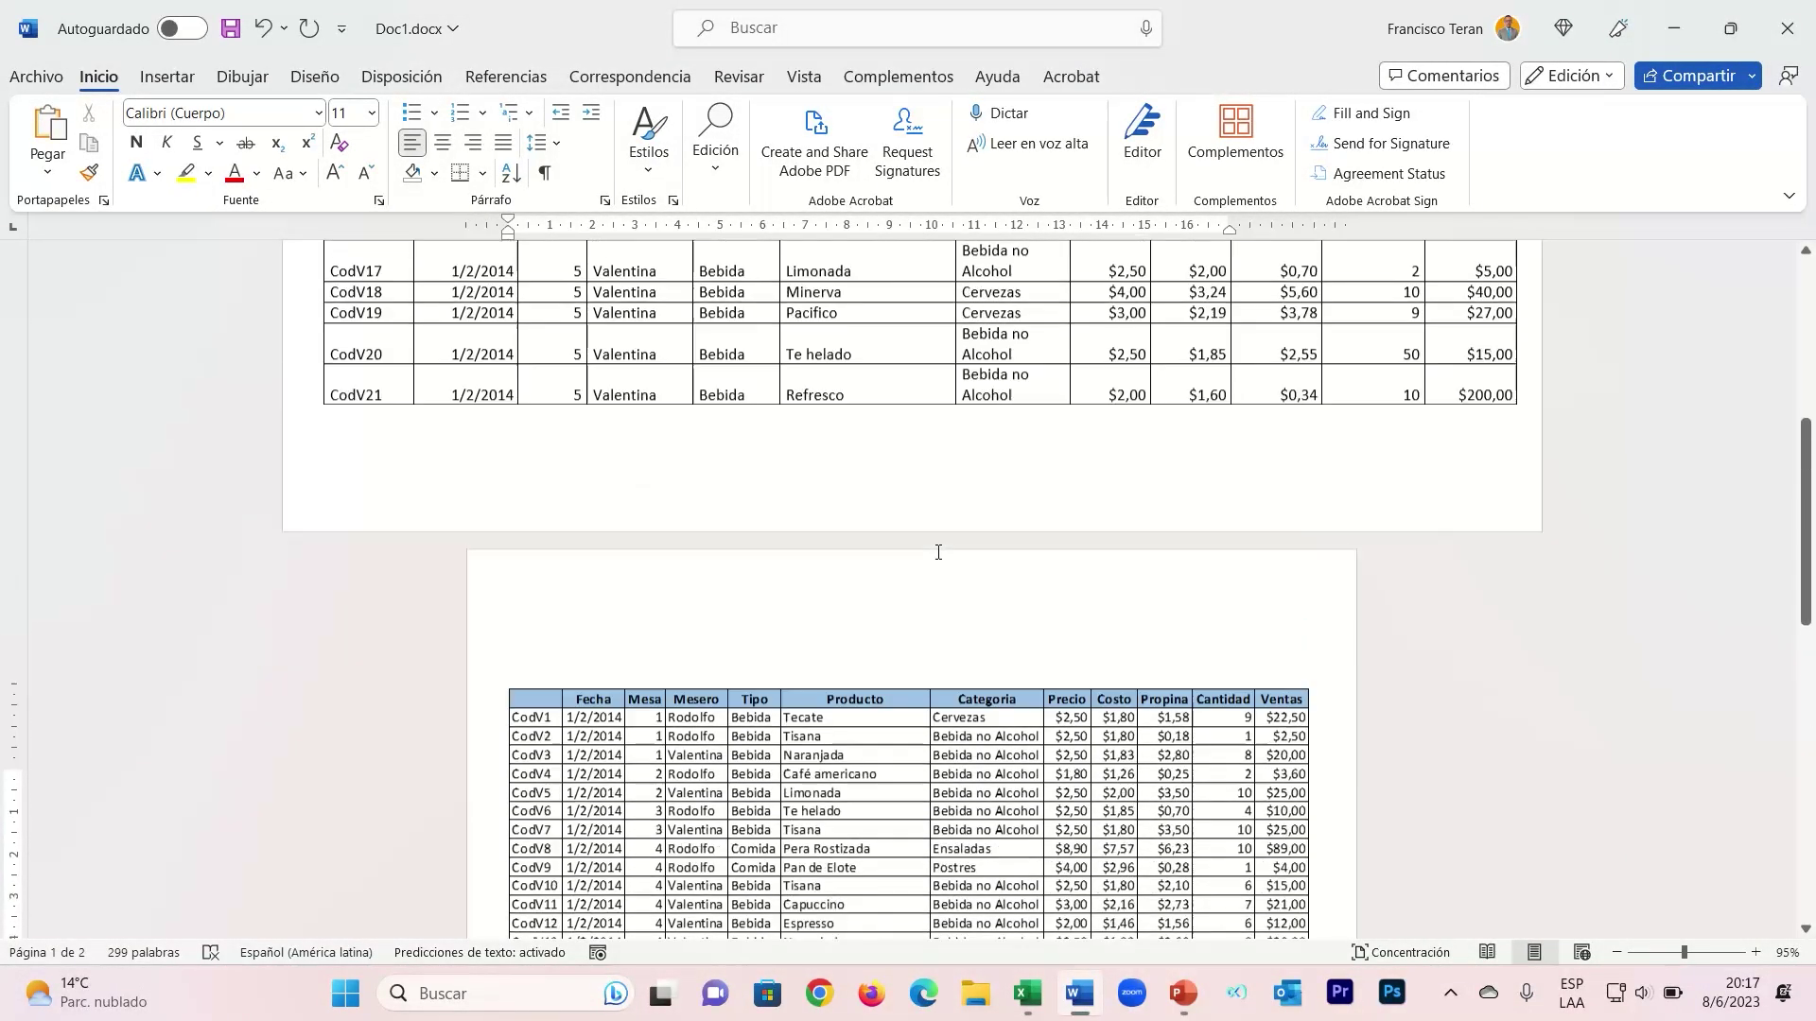
pyautogui.hotkey('ctrl', 'z')
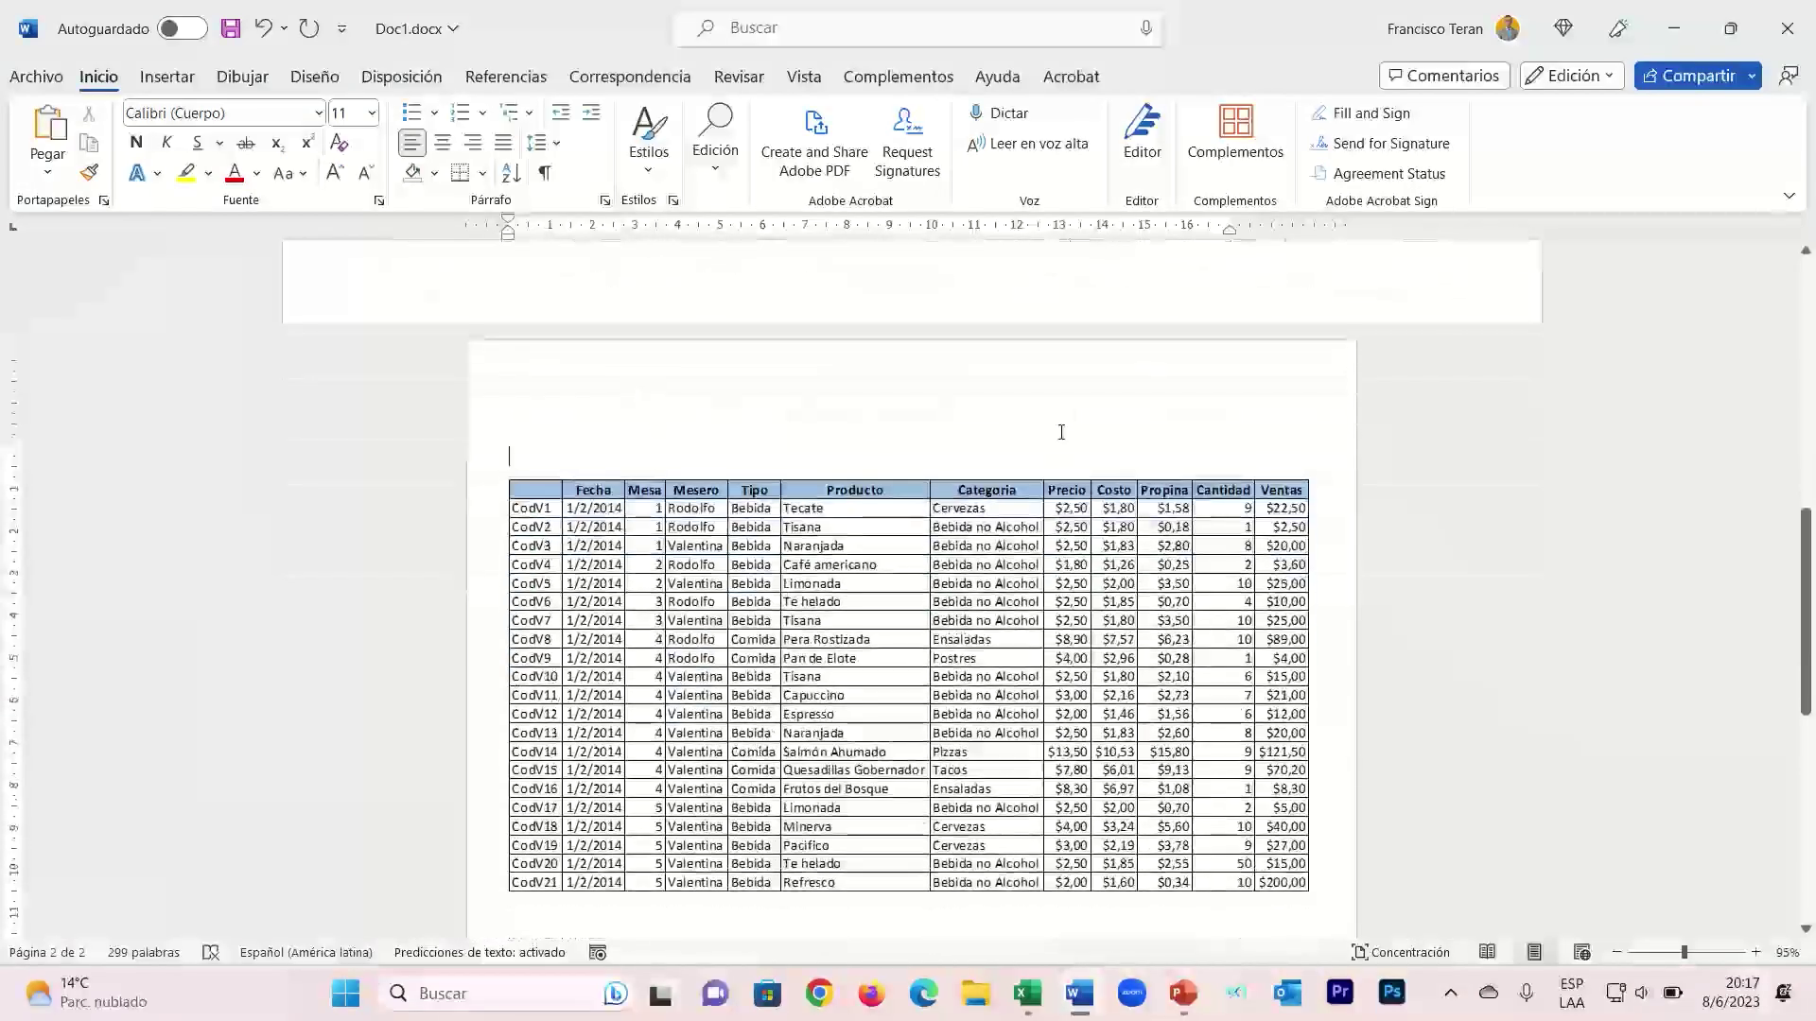
pyautogui.scroll(-3, 1048, 444)
pyautogui.click(1015, 644)
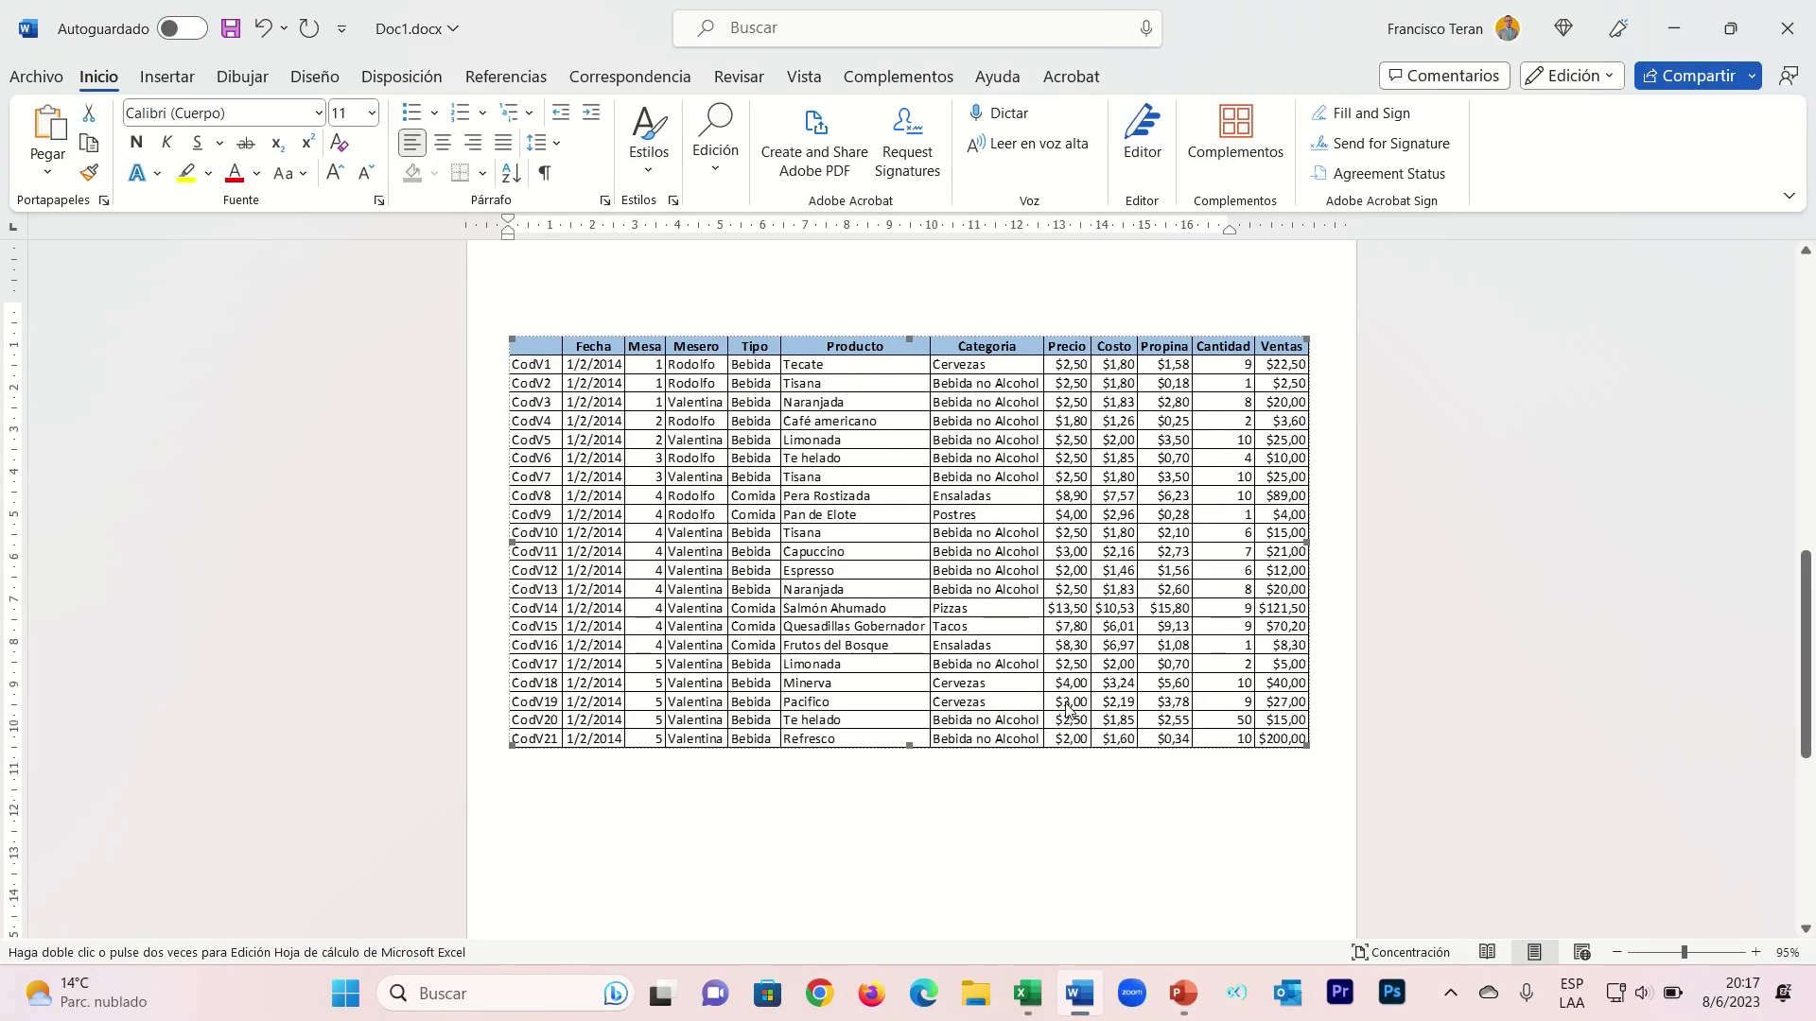
# - In Excel, enter 100 in K22 and 200 in L22 for the last row, then return to Word
pyautogui.hotkey('alt', 'Tab')
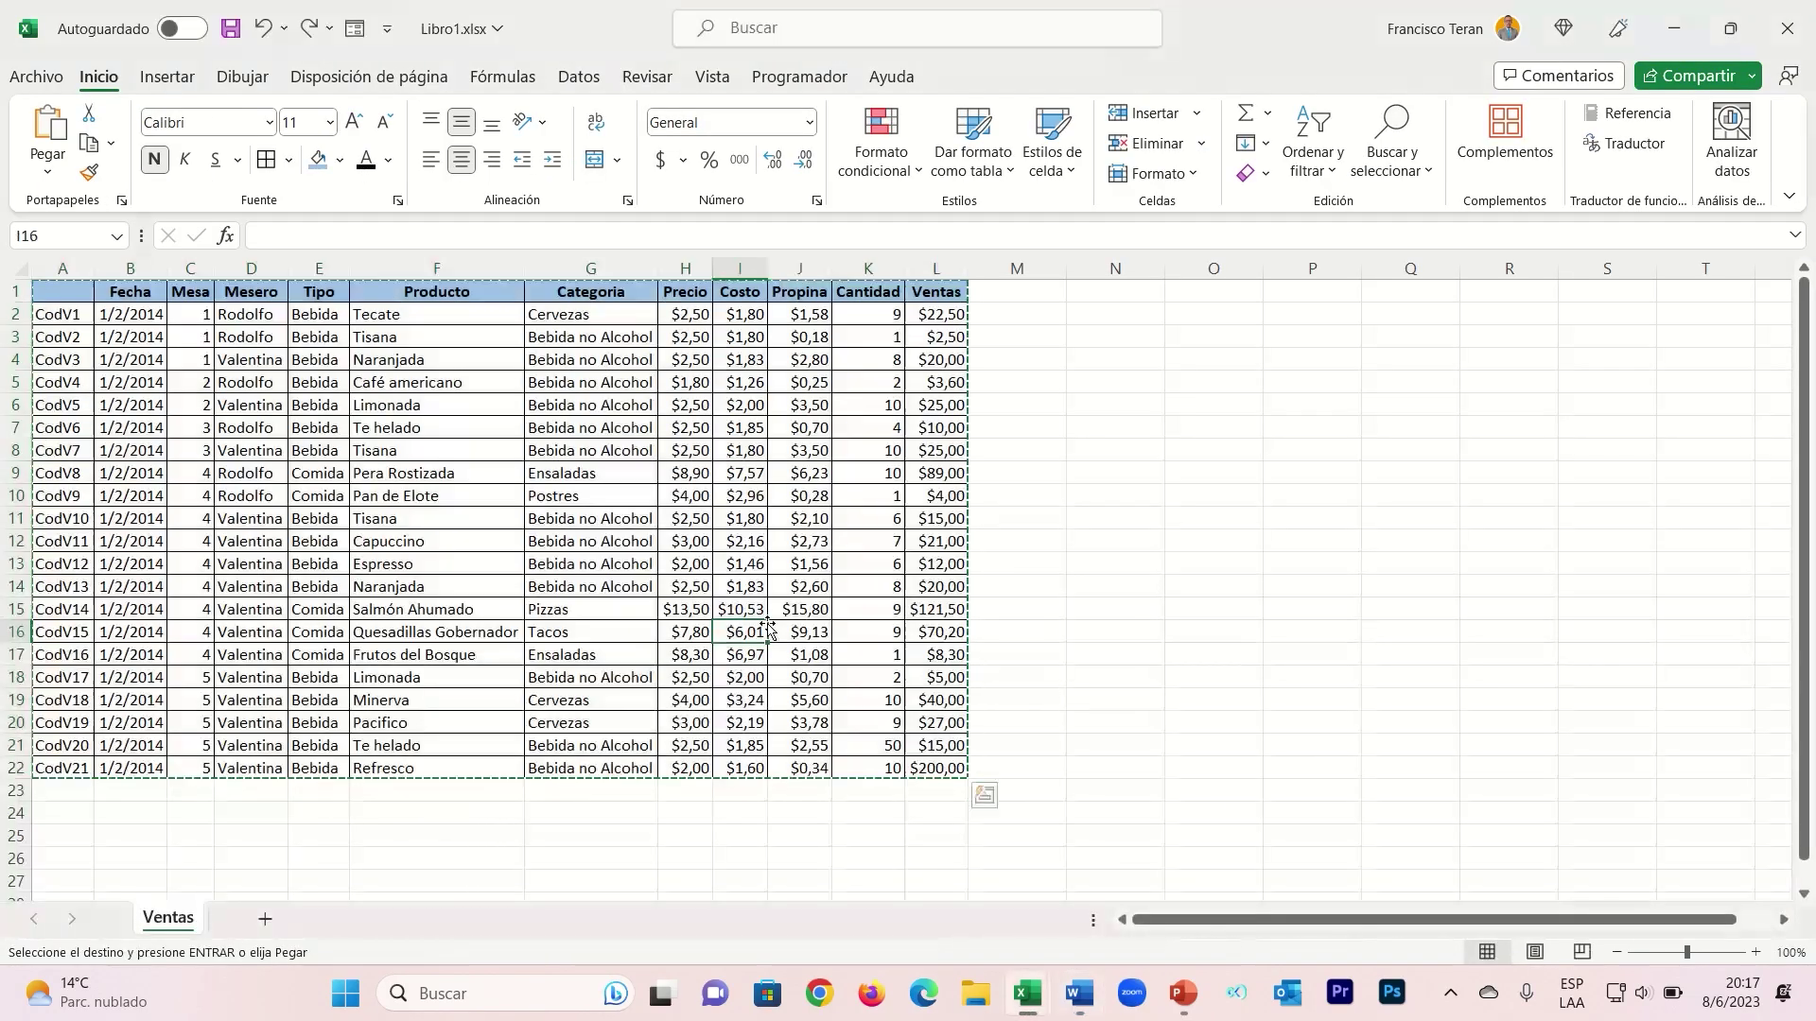
pyautogui.press('Escape')
pyautogui.click(903, 770)
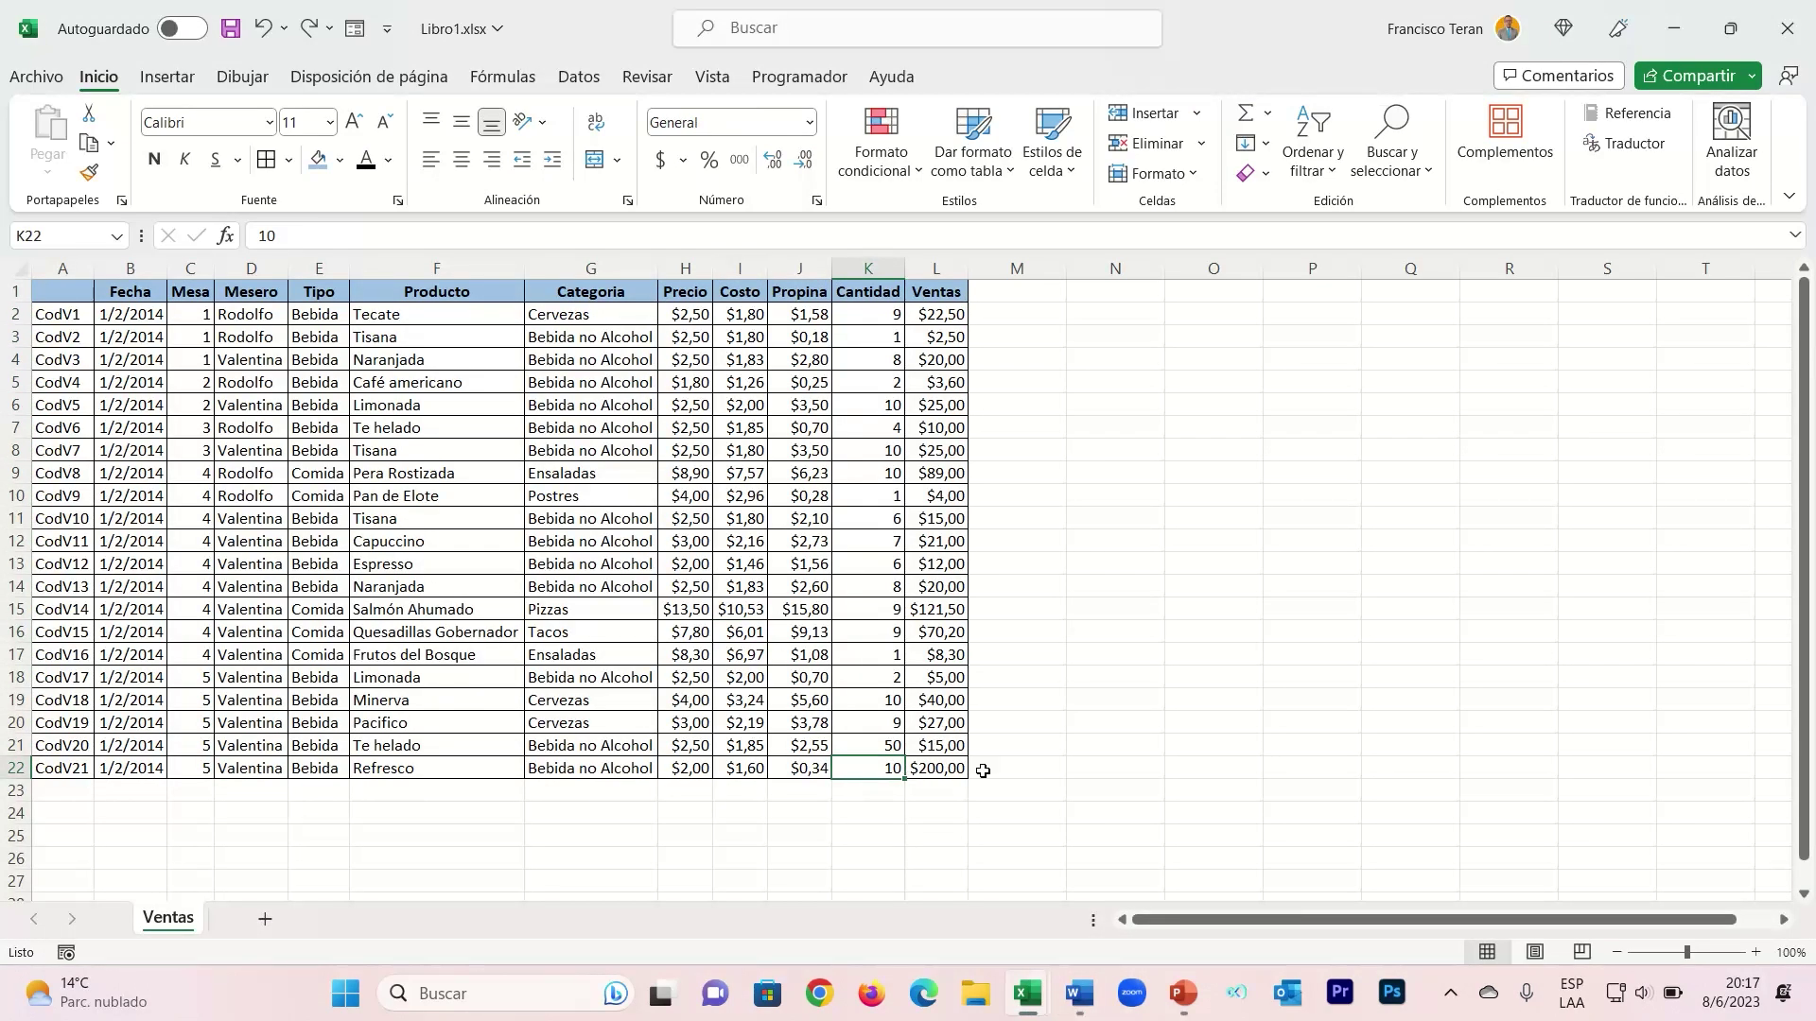
pyautogui.write('100')
pyautogui.click(950, 771)
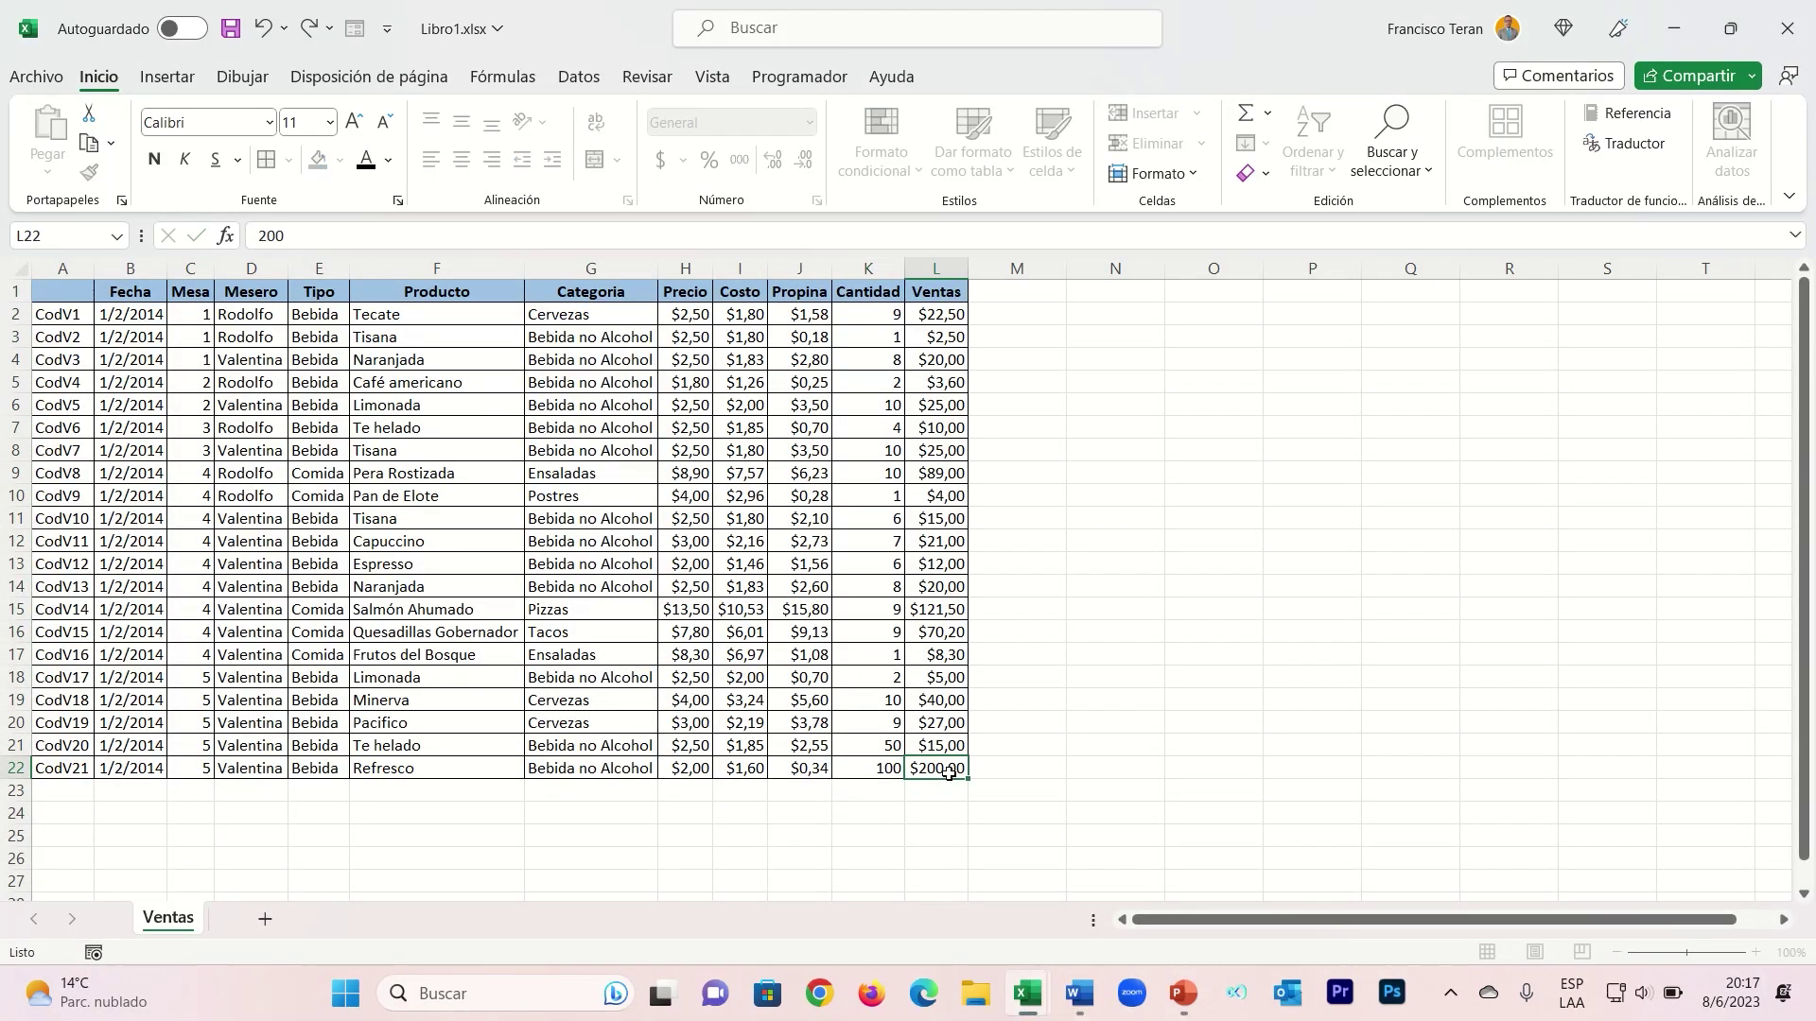
pyautogui.write('200')
pyautogui.hotkey('ctrl', 'Return')
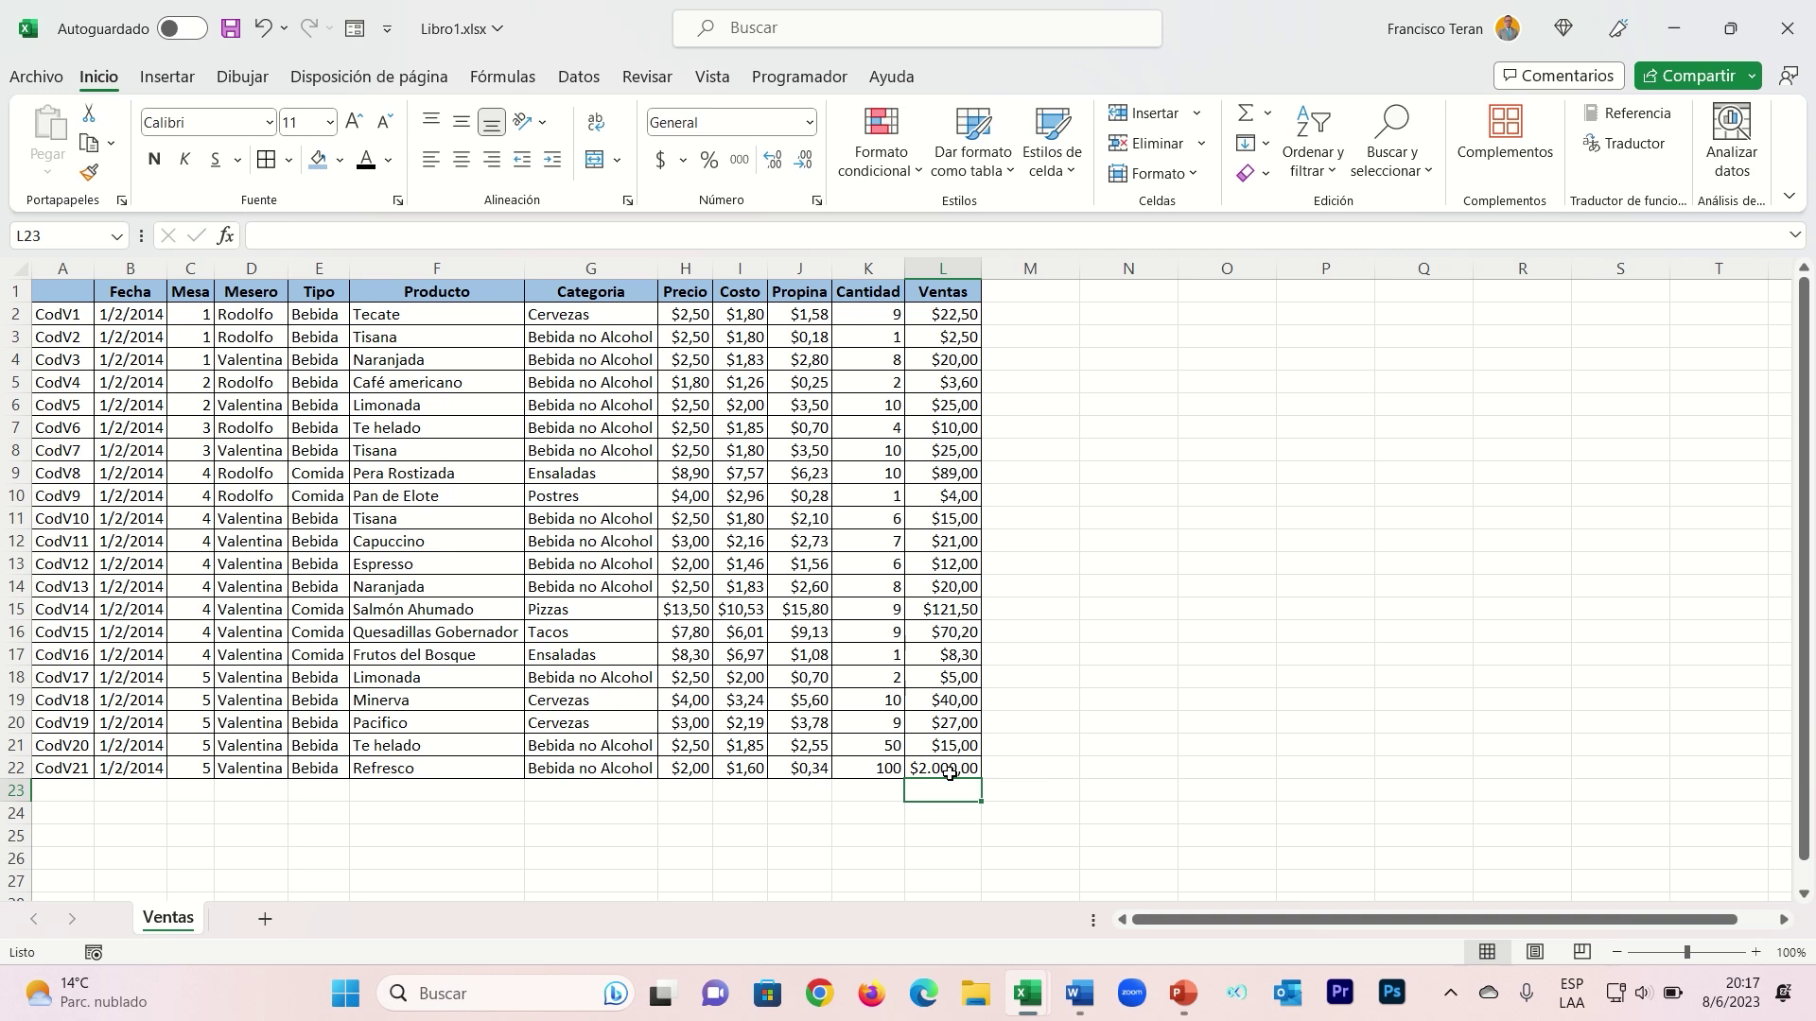
pyautogui.hotkey('alt', 'Tab')
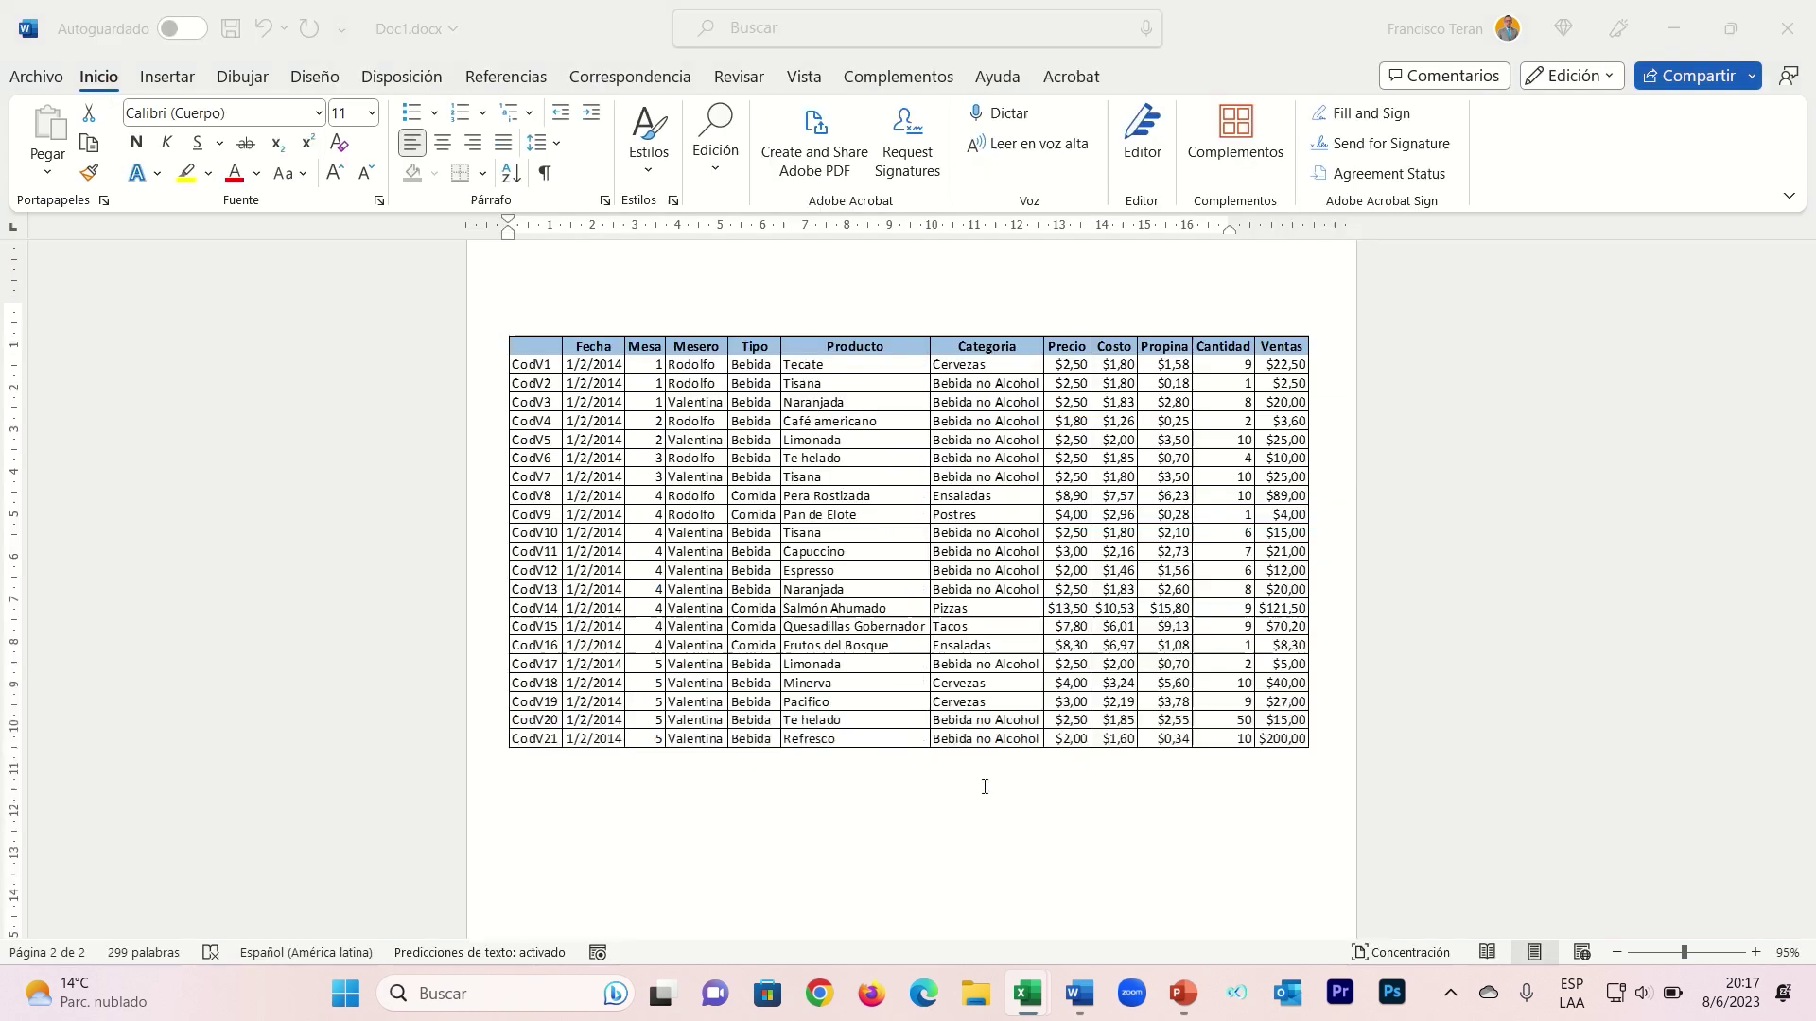
# - Check the embedded sales table's context menu, then double-click it to edit it in Excel
pyautogui.click(1225, 731)
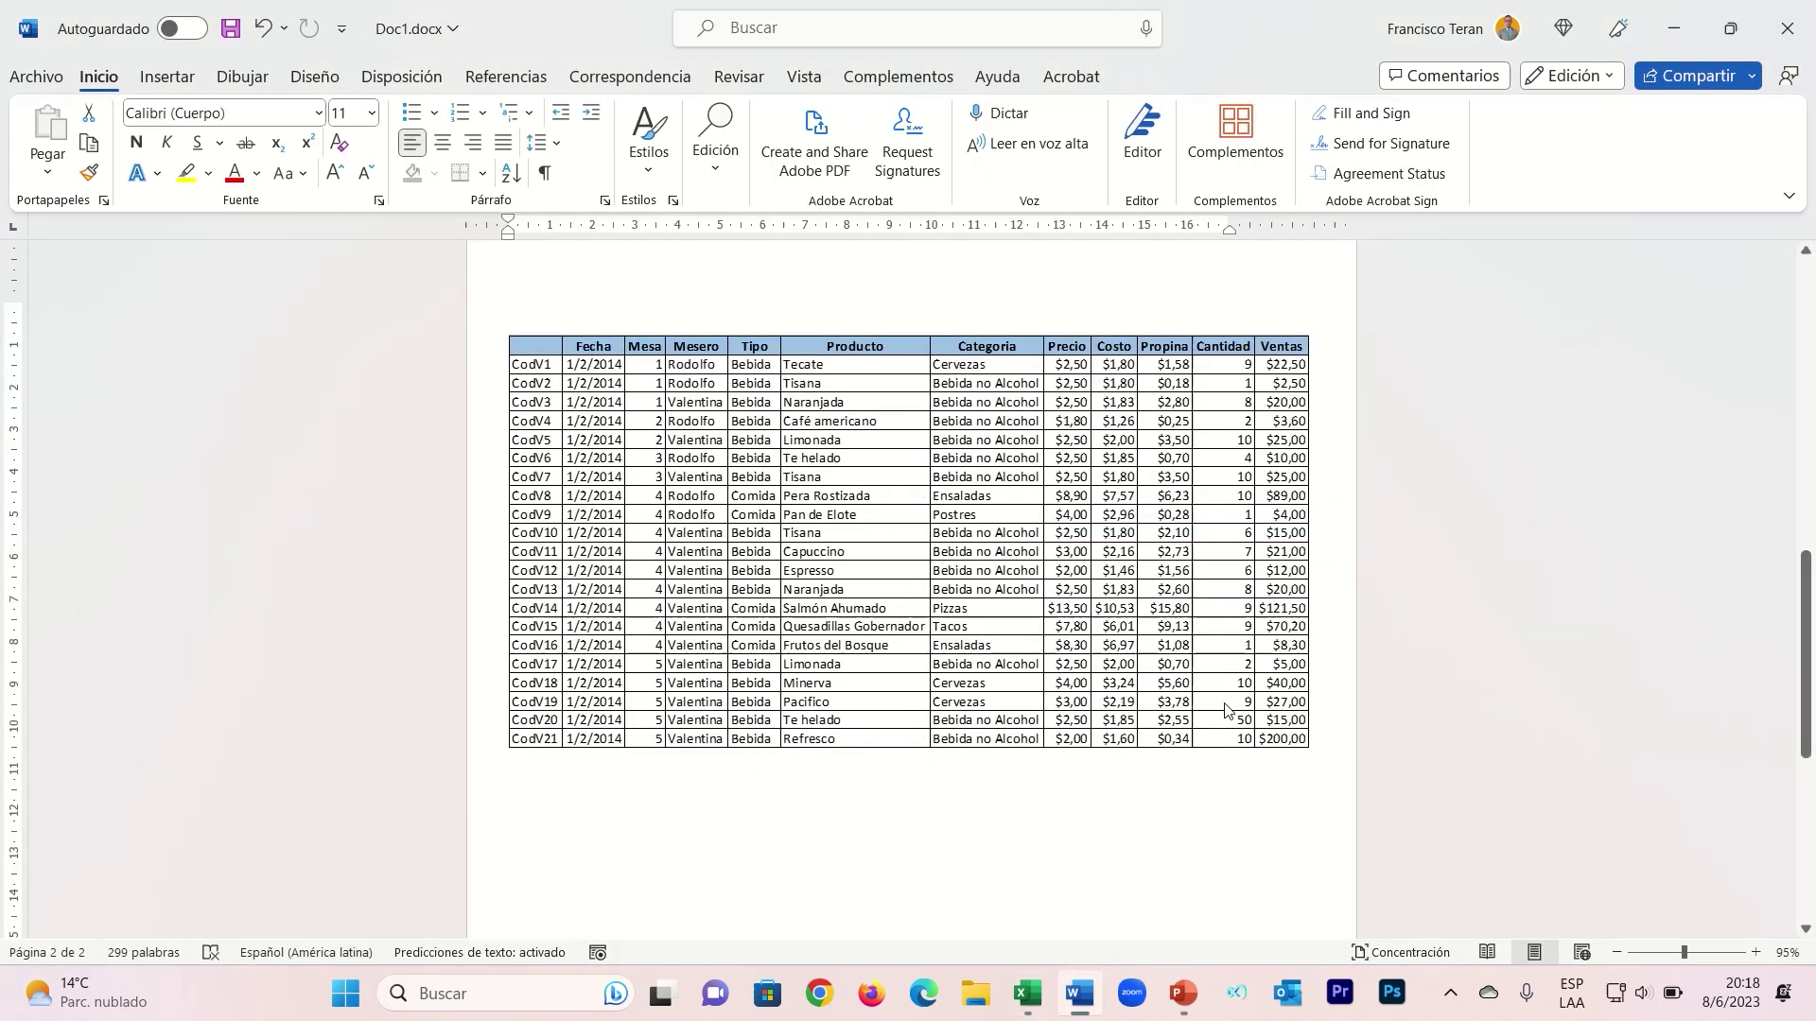
pyautogui.click(1245, 780)
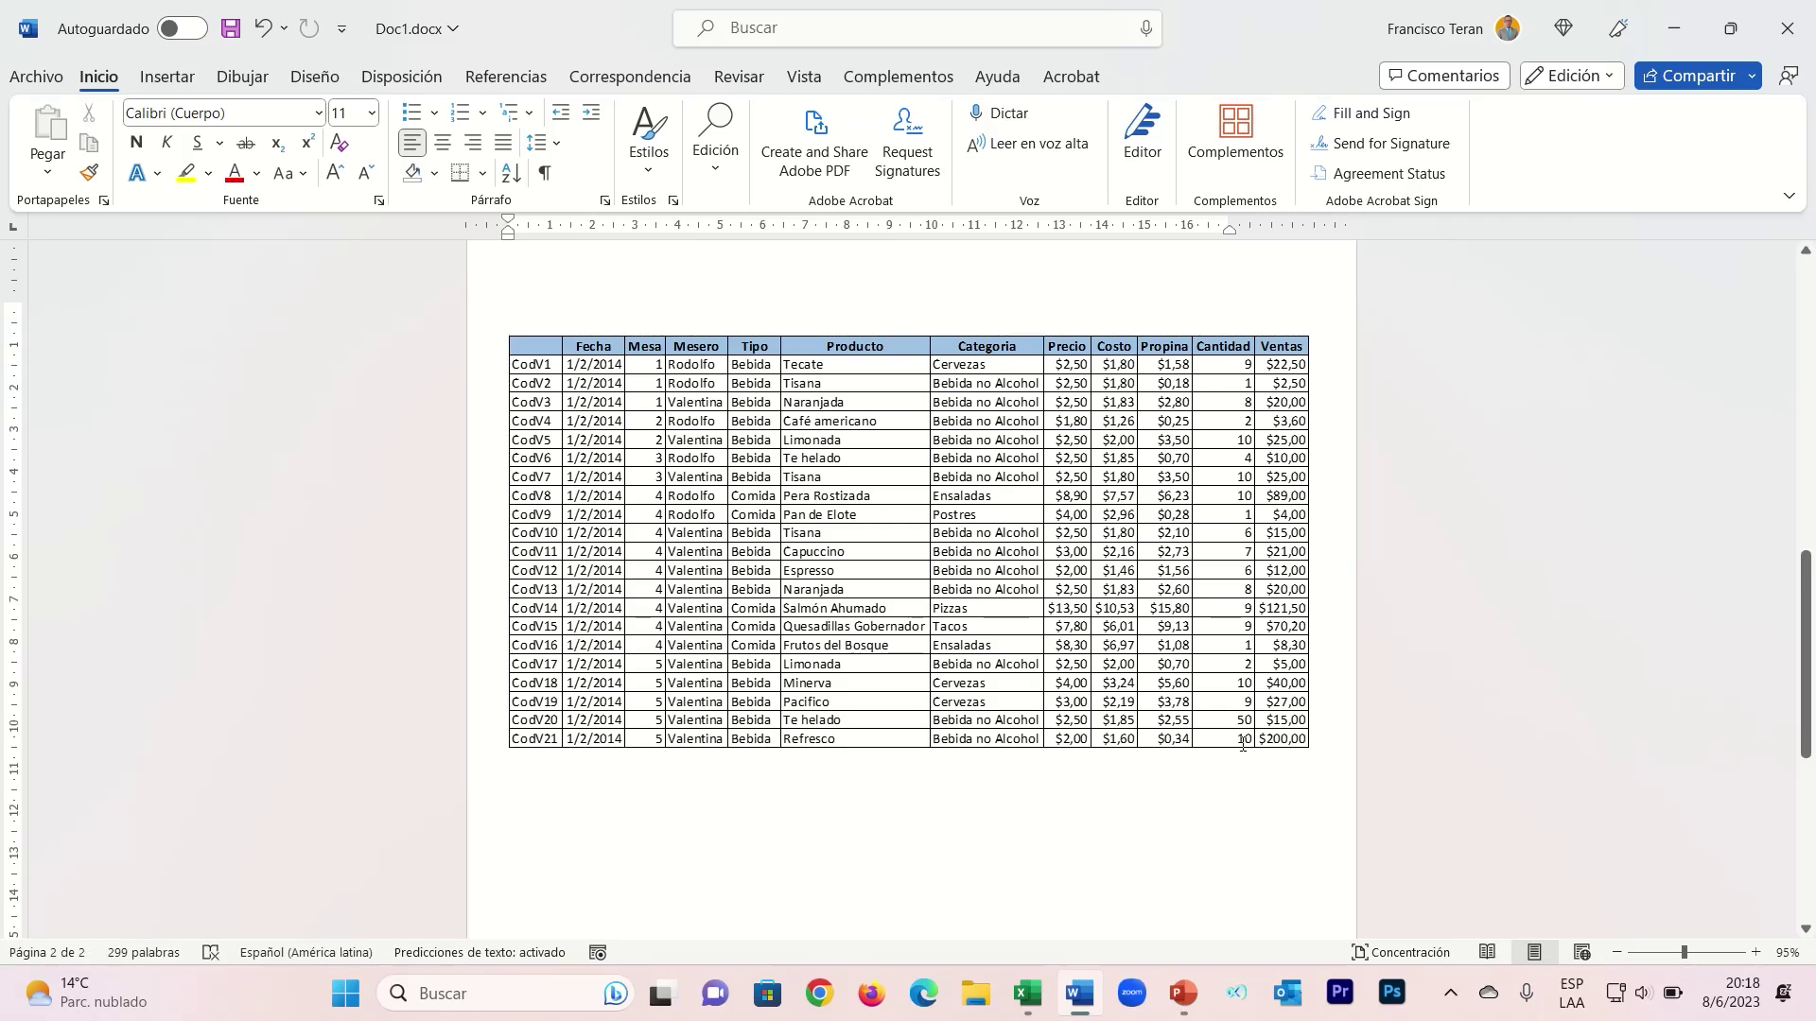
pyautogui.rightClick(1225, 621)
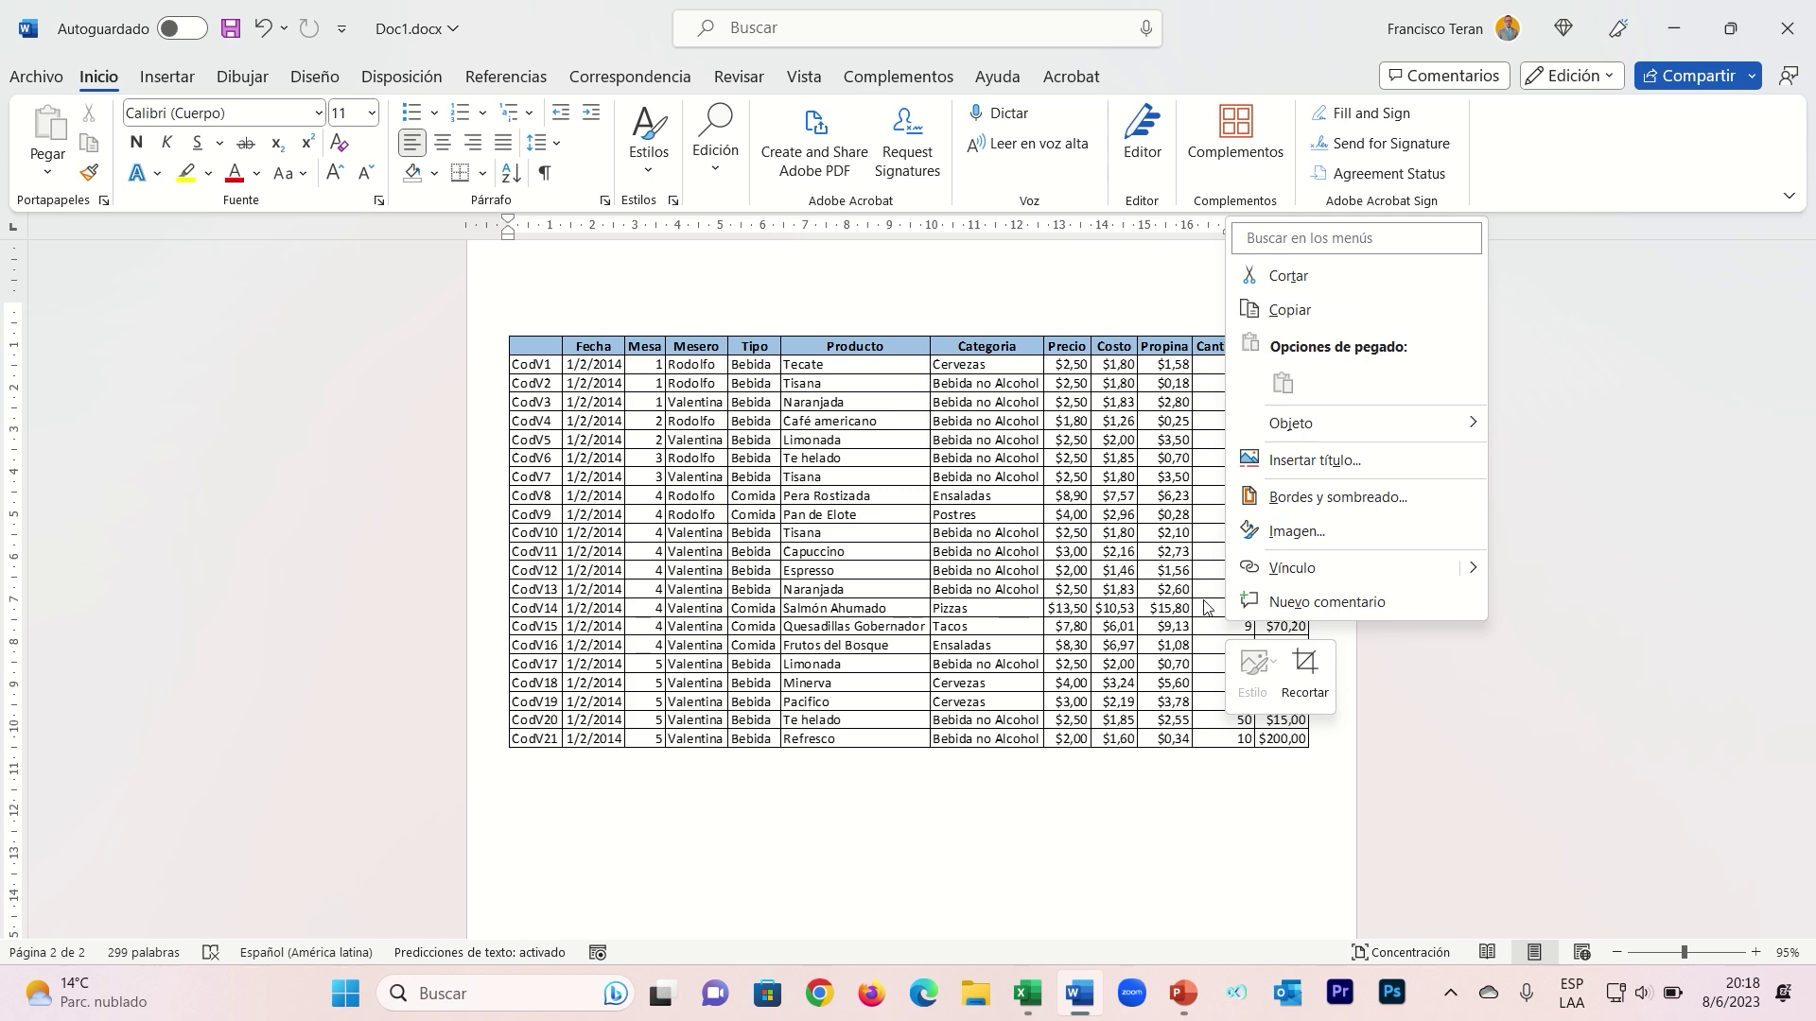
pyautogui.click(1171, 579)
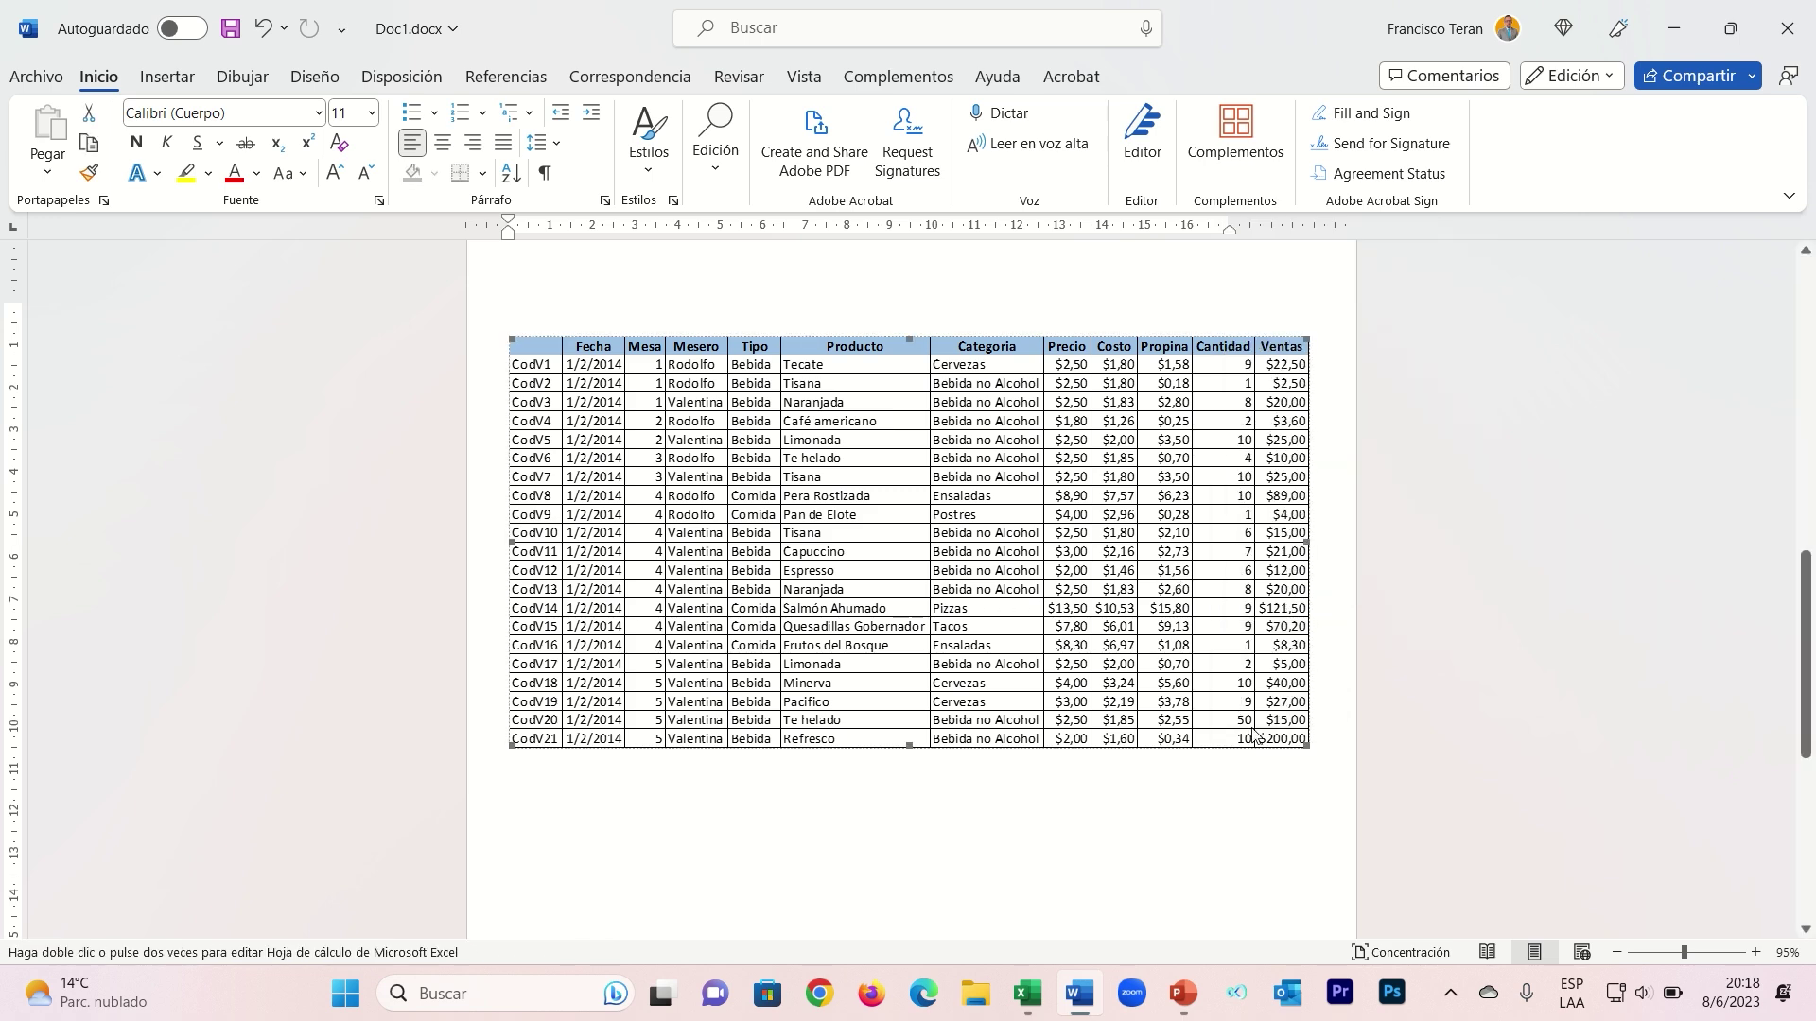
pyautogui.doubleClick(1141, 747)
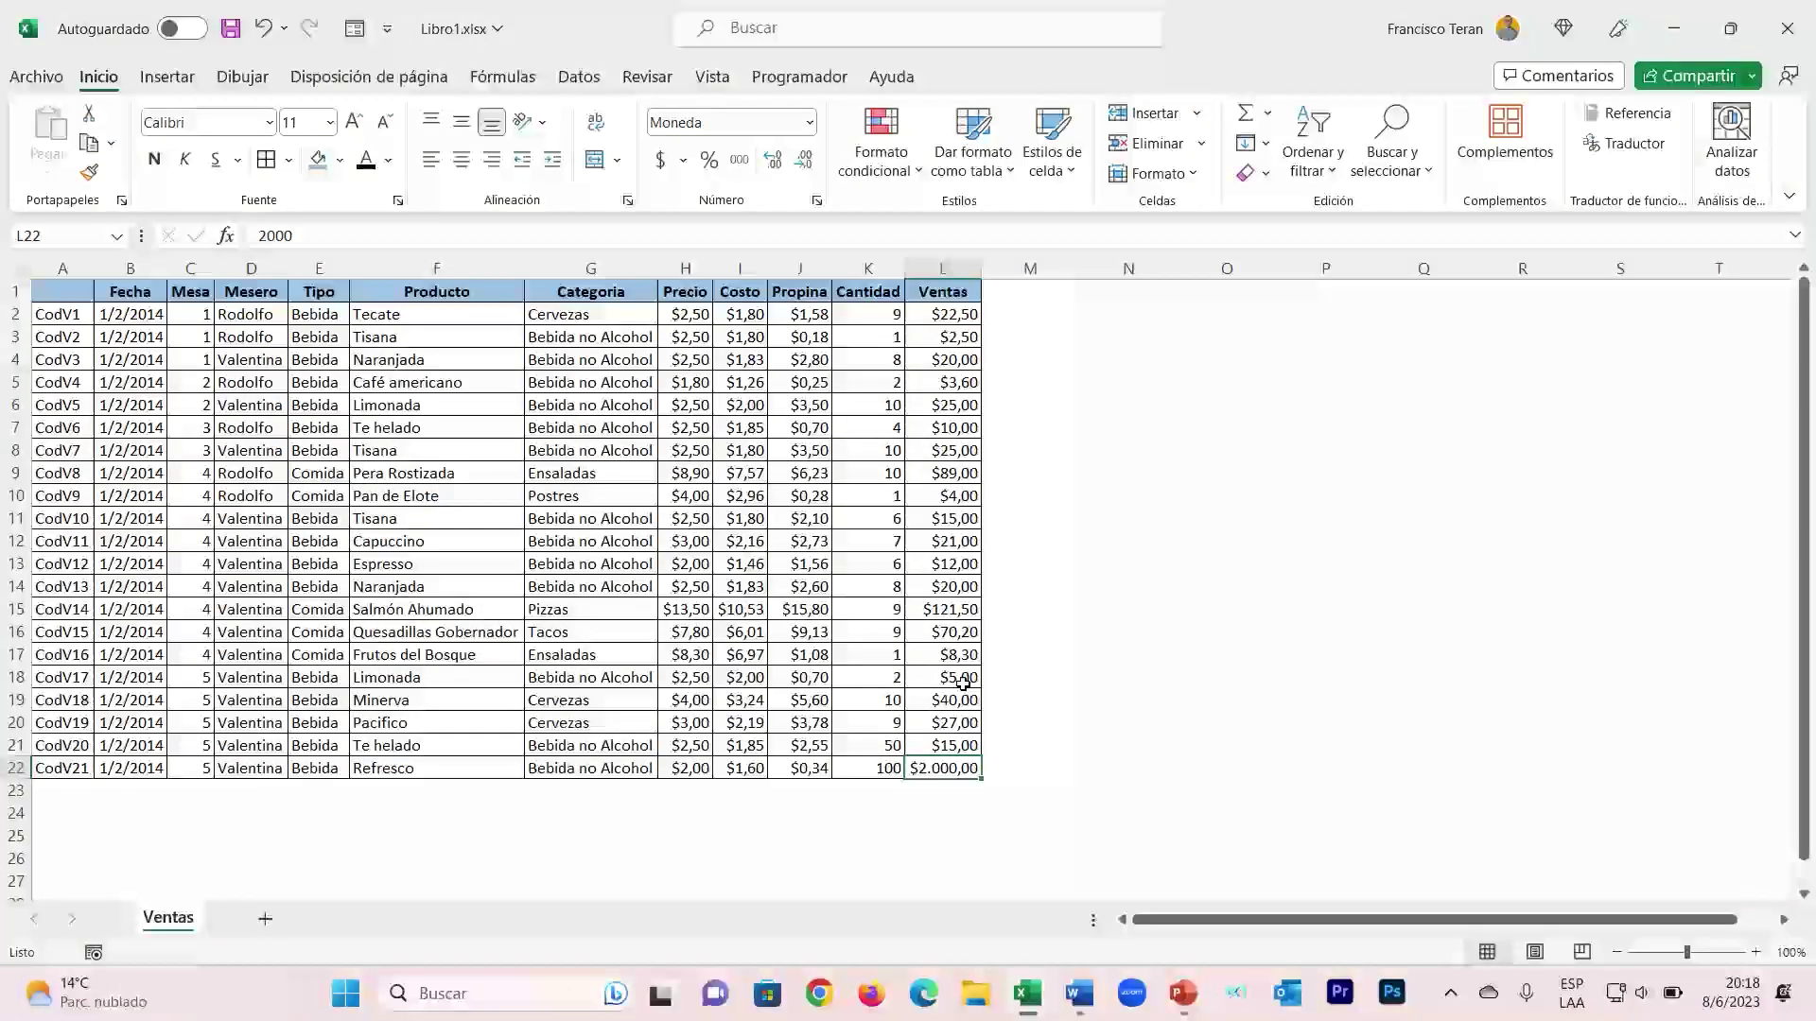
# - Deselect the table in Word, then undo the row 22 Cantidad and Ventas changes in Excel
pyautogui.hotkey('alt', 'Tab')
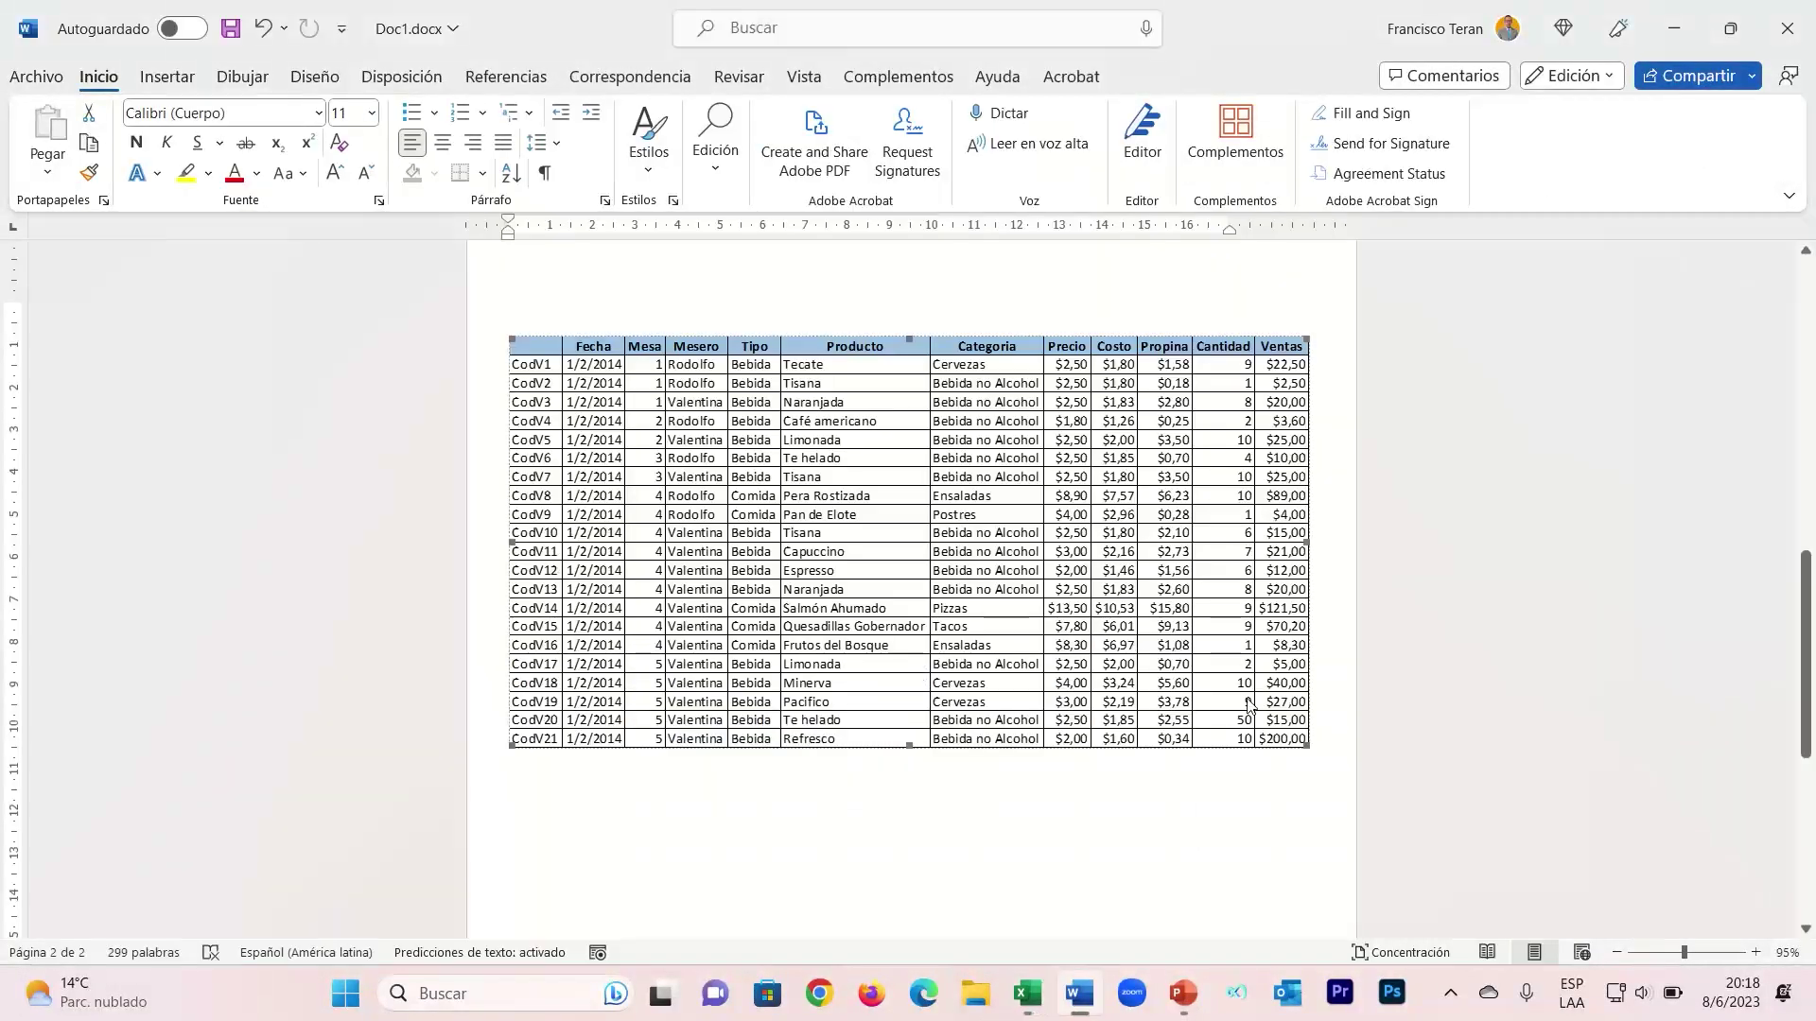
pyautogui.click(918, 786)
pyautogui.hotkey('alt', 'Tab')
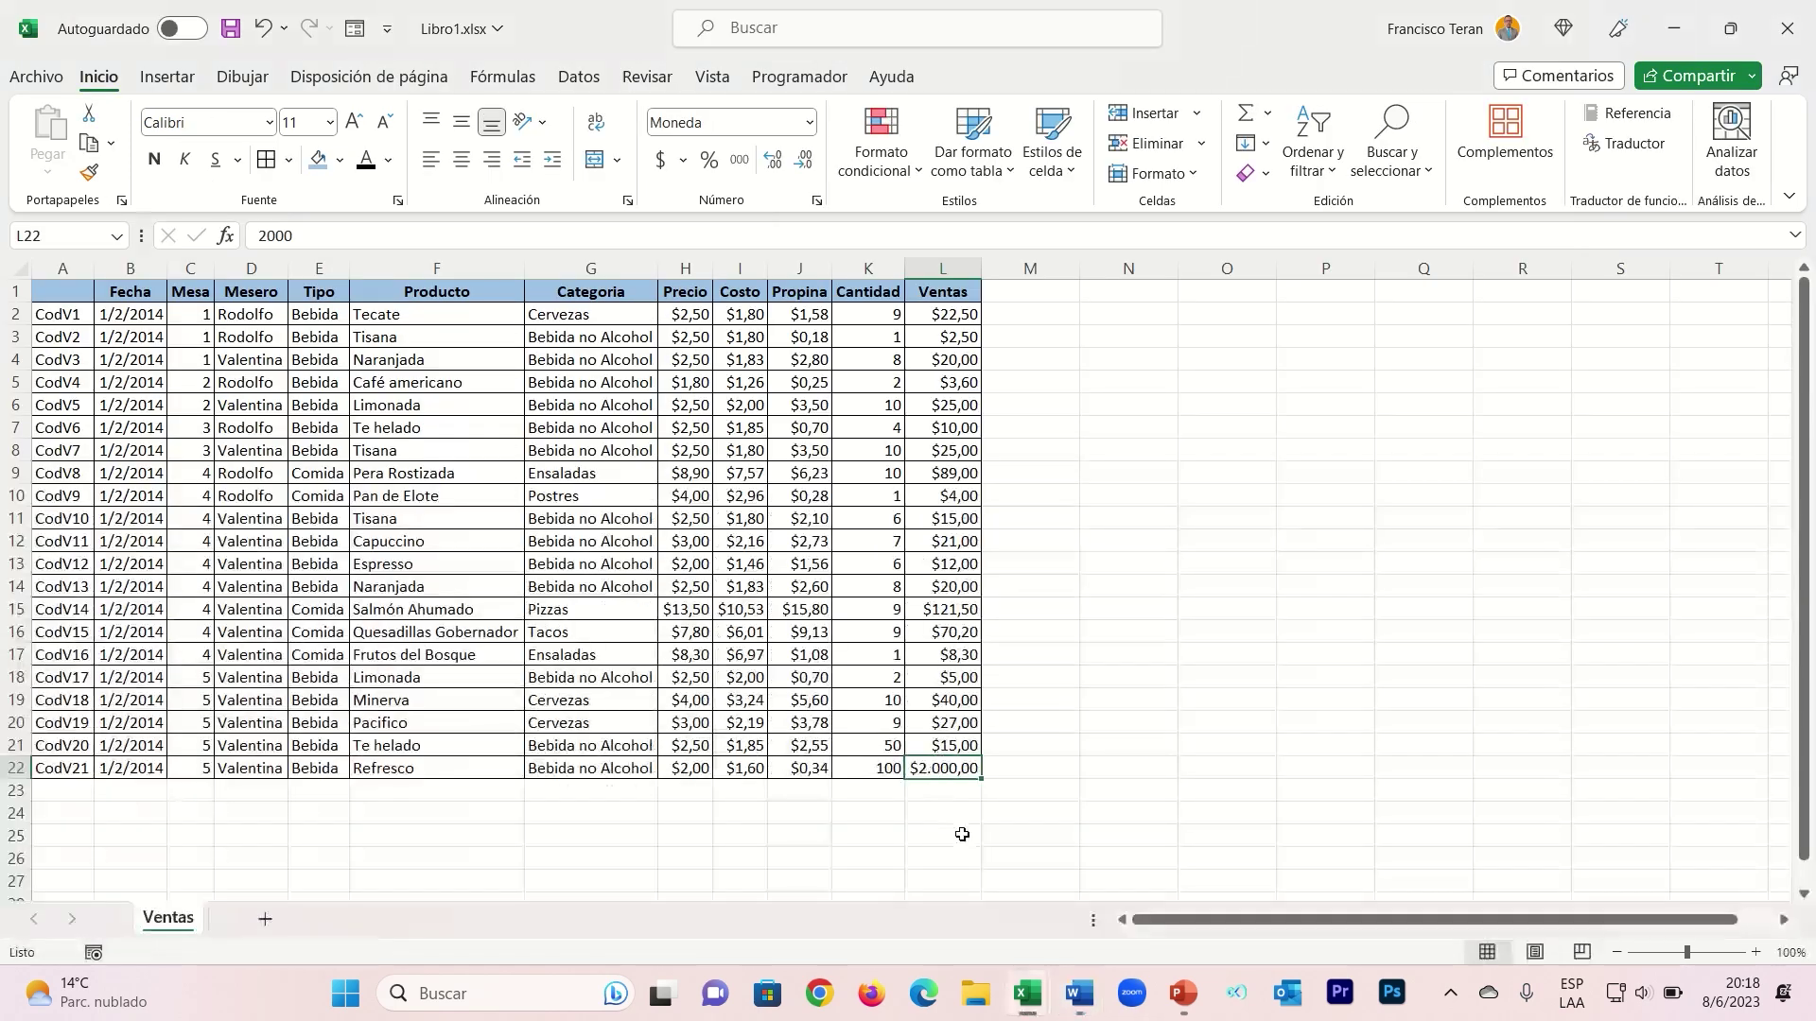
pyautogui.hotkey('ctrl', 'z')
pyautogui.hotkey('ctrl', 'z')
# - Copy the sales table A1:L22 from Excel and paste it into the Word document
pyautogui.click(583, 558)
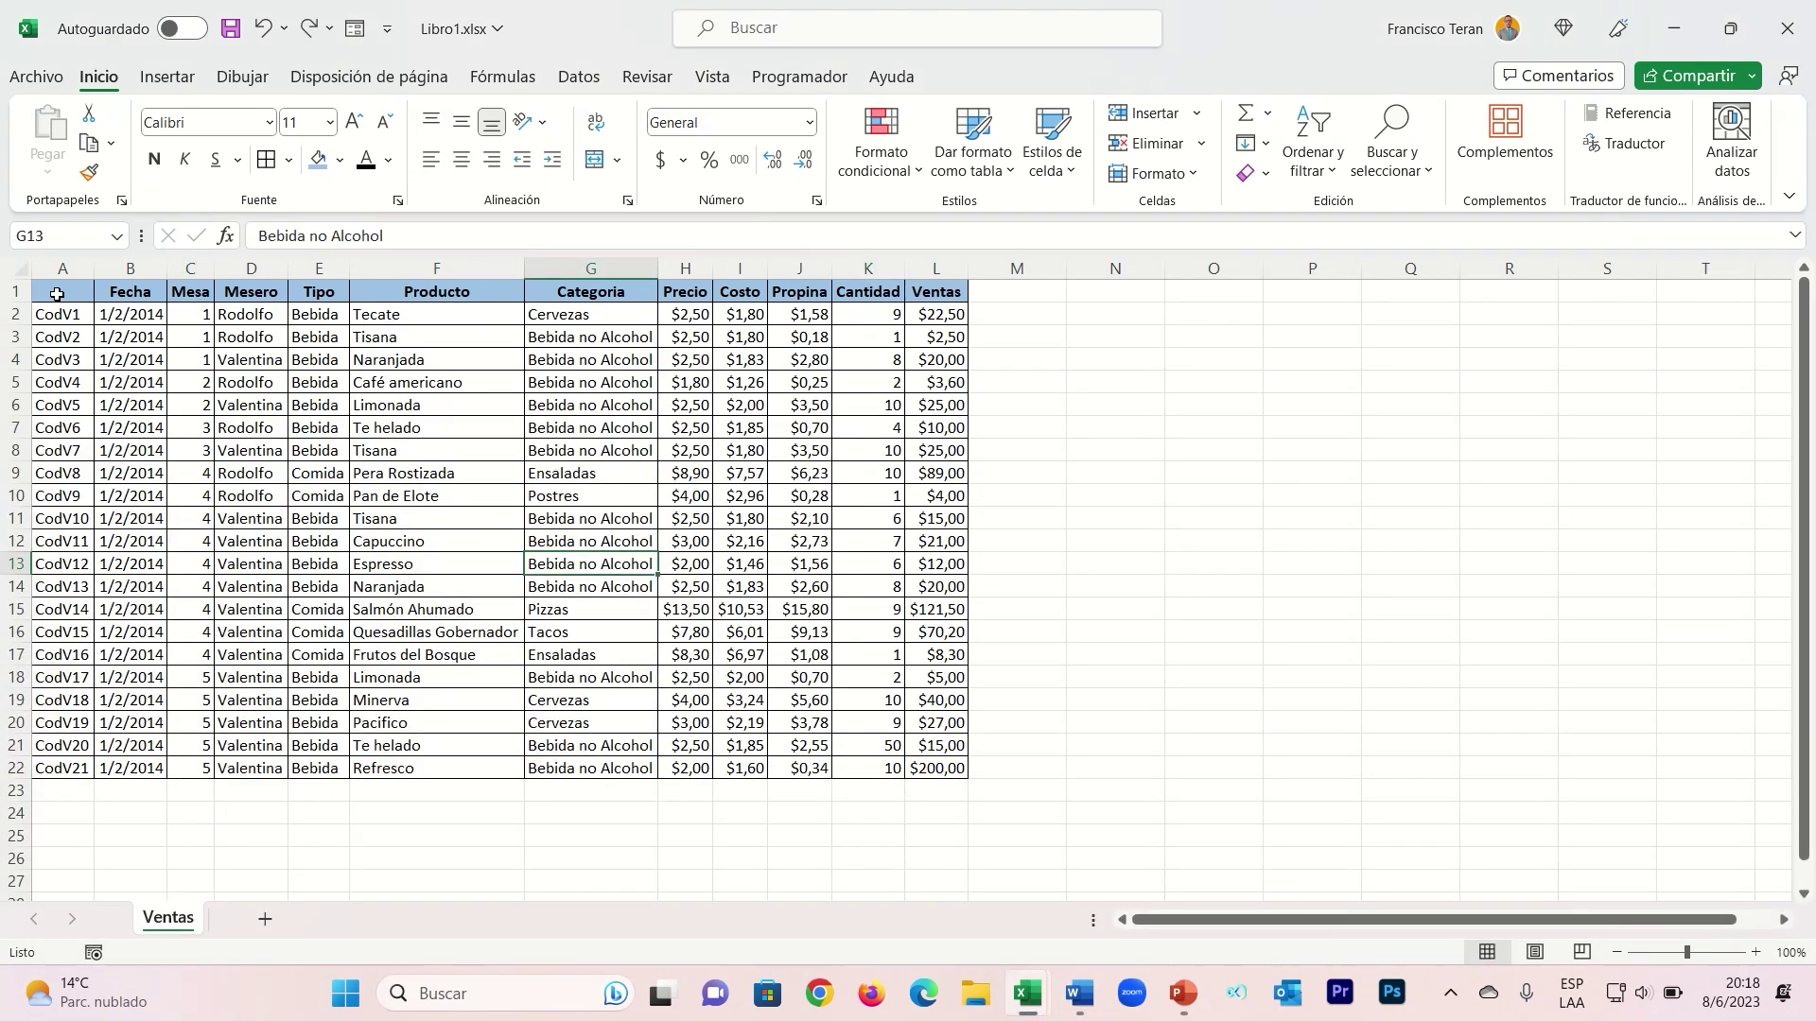
pyautogui.moveTo(57, 294); pyautogui.dragTo(946, 771)
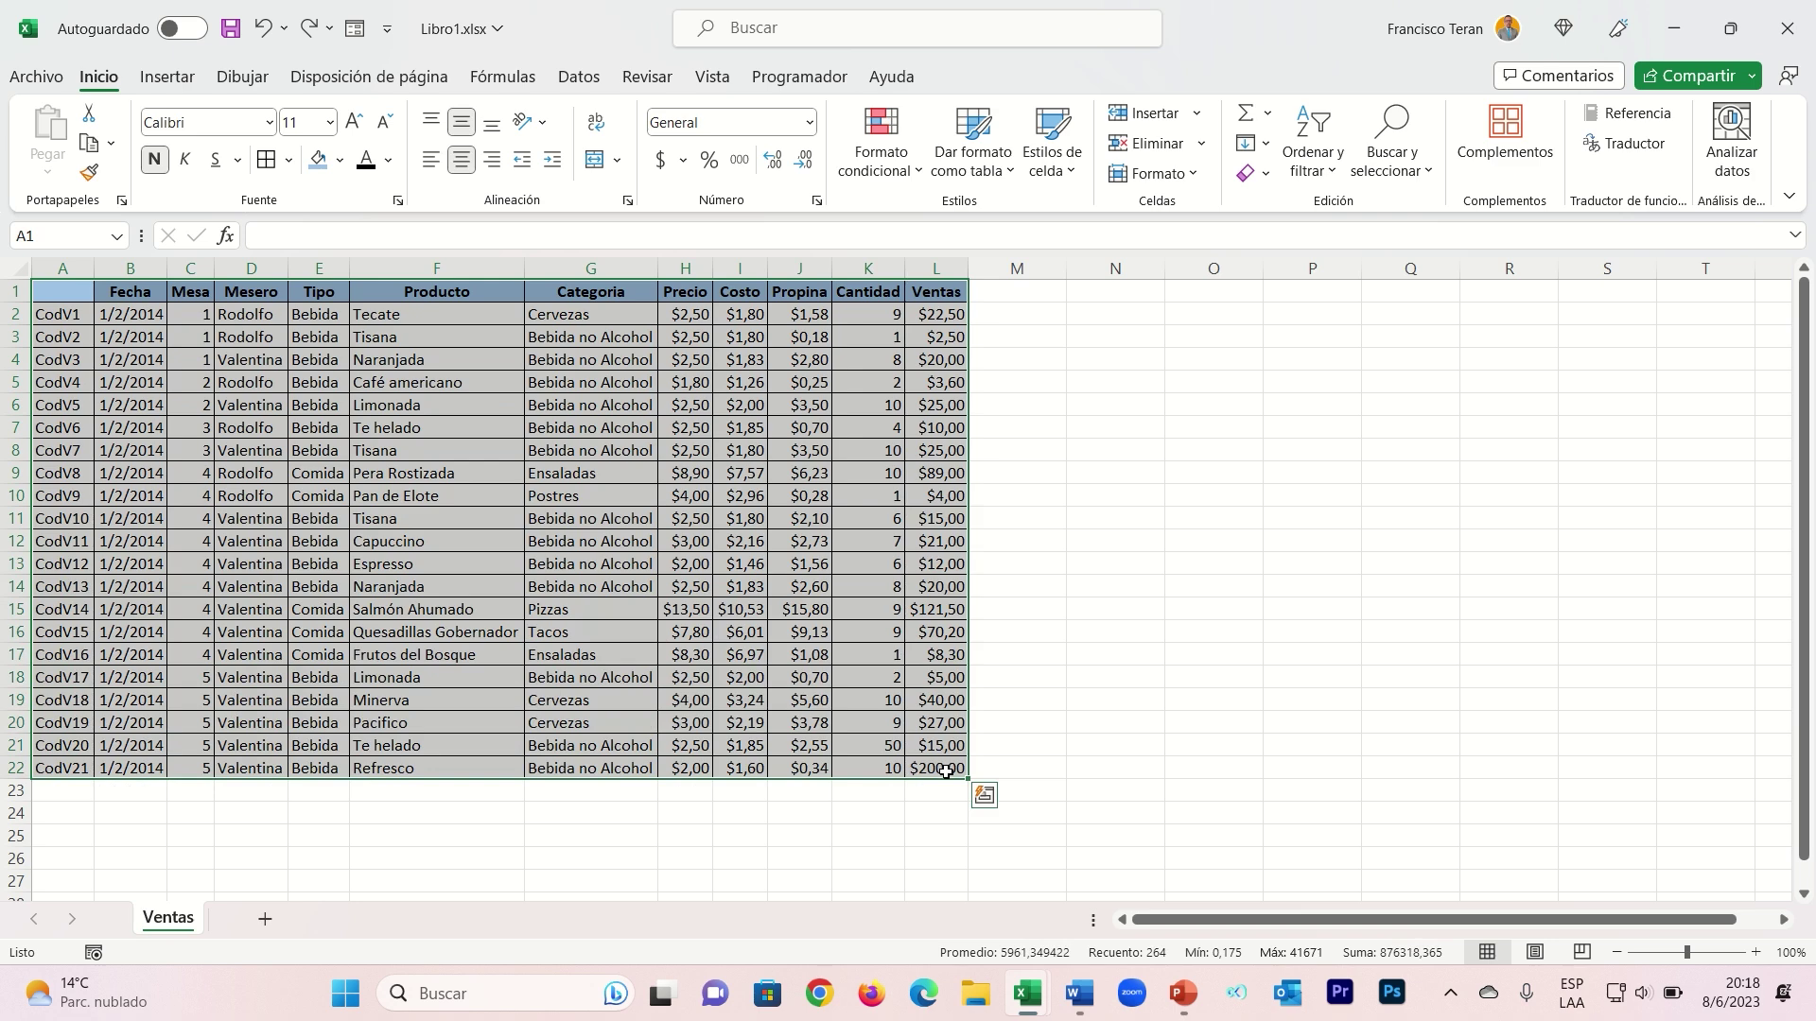
pyautogui.hotkey('ctrl', 'c')
pyautogui.hotkey('alt', 'Tab')
pyautogui.hotkey('ctrl', 'v')
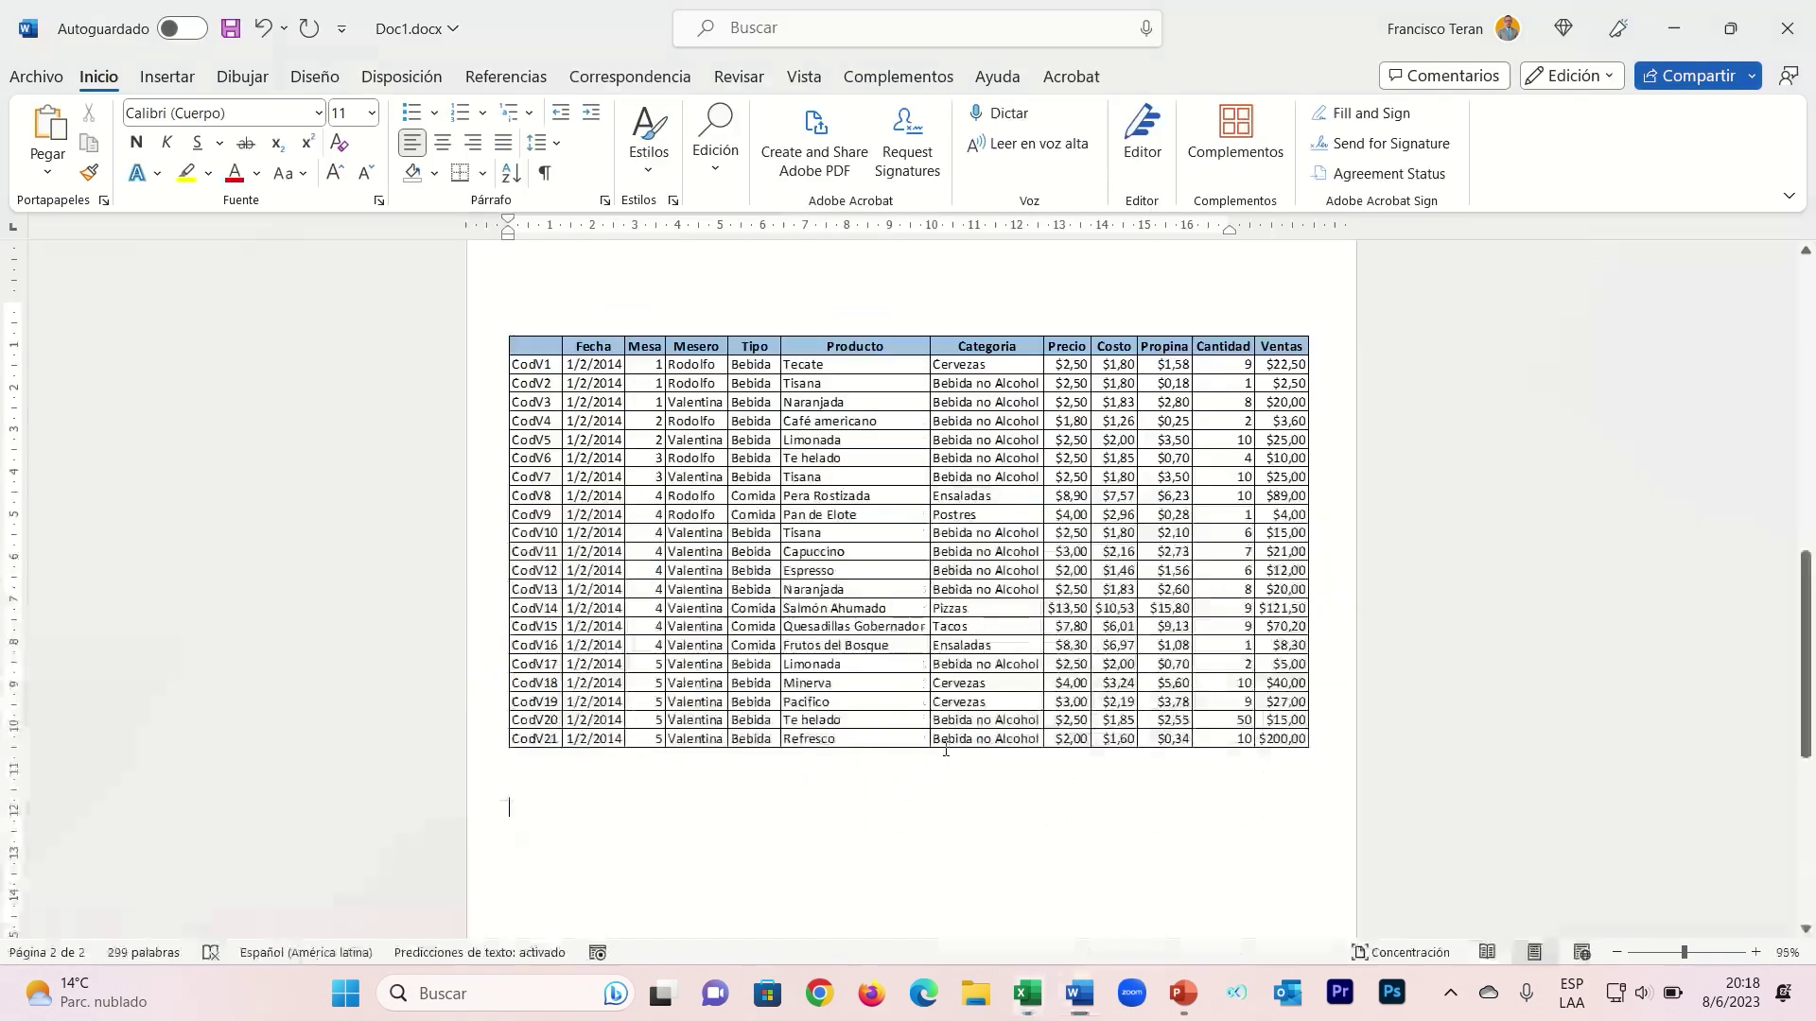
# - Paste Special the table as a linked 'Hoja de cálculo de Microsoft Excel Objeto' using Pegar vínculo
pyautogui.scroll(-3, 953, 730)
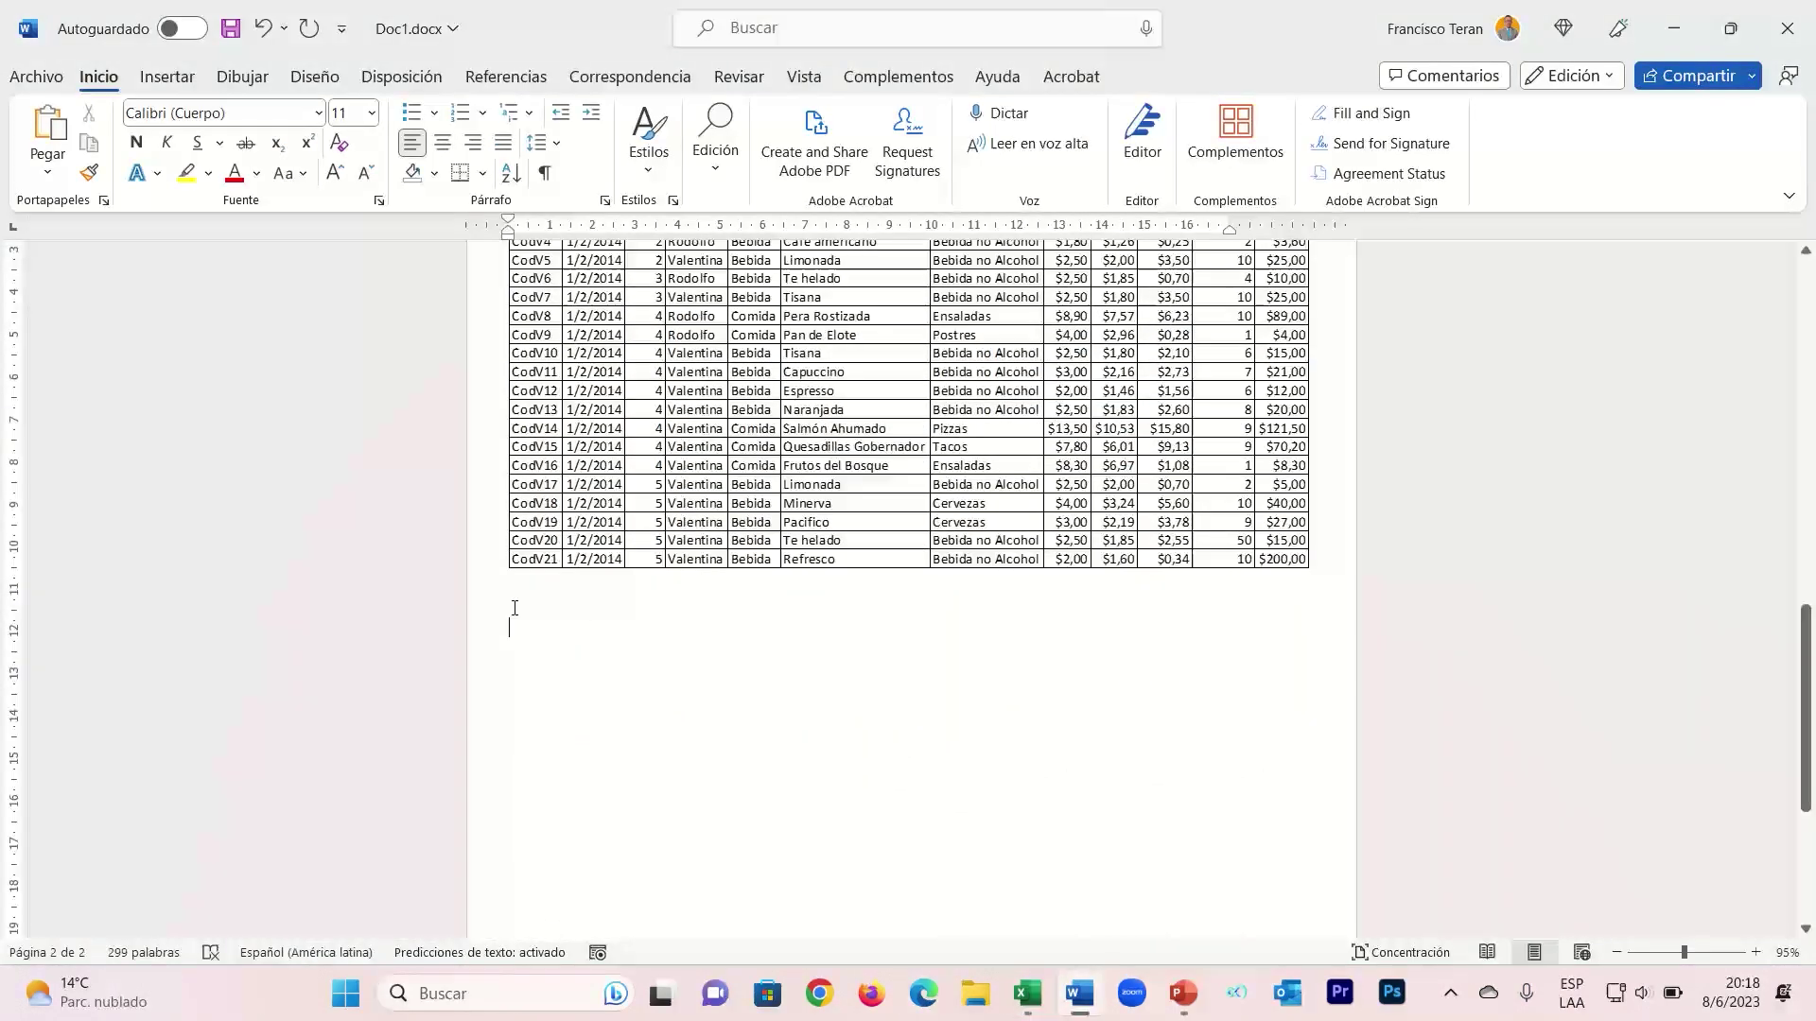
pyautogui.click(47, 173)
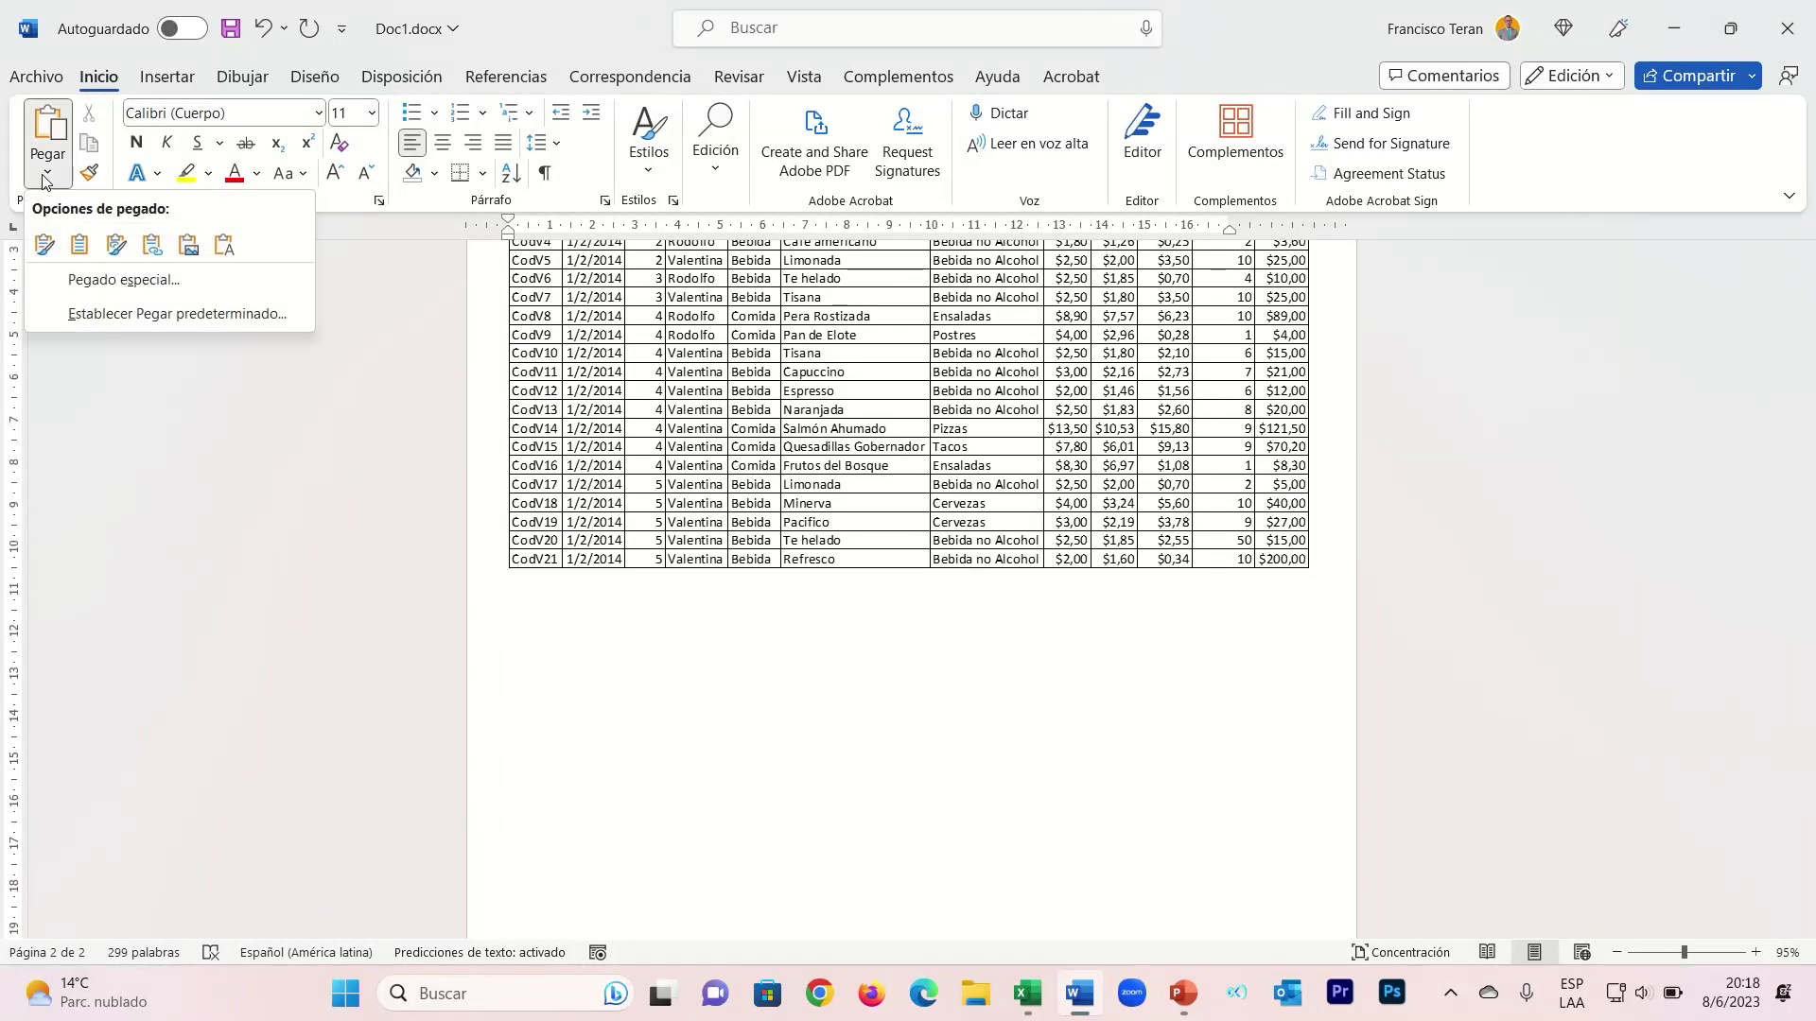
pyautogui.click(147, 282)
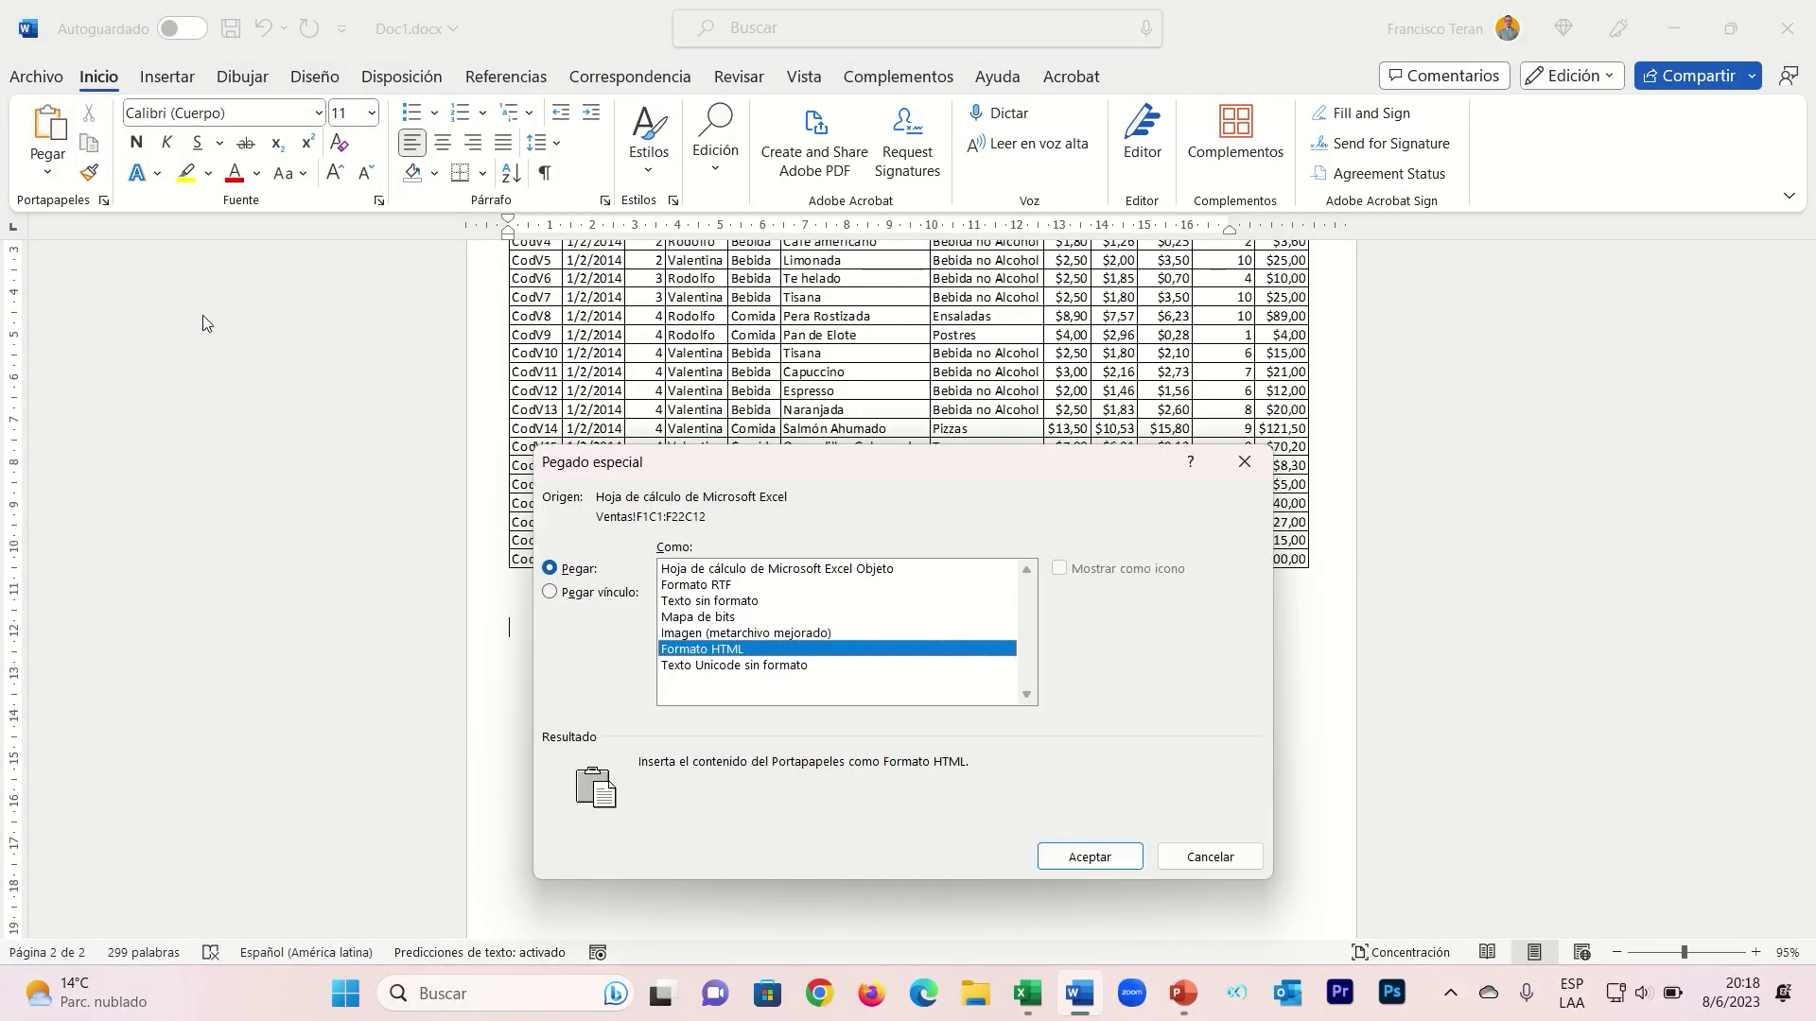
pyautogui.click(772, 571)
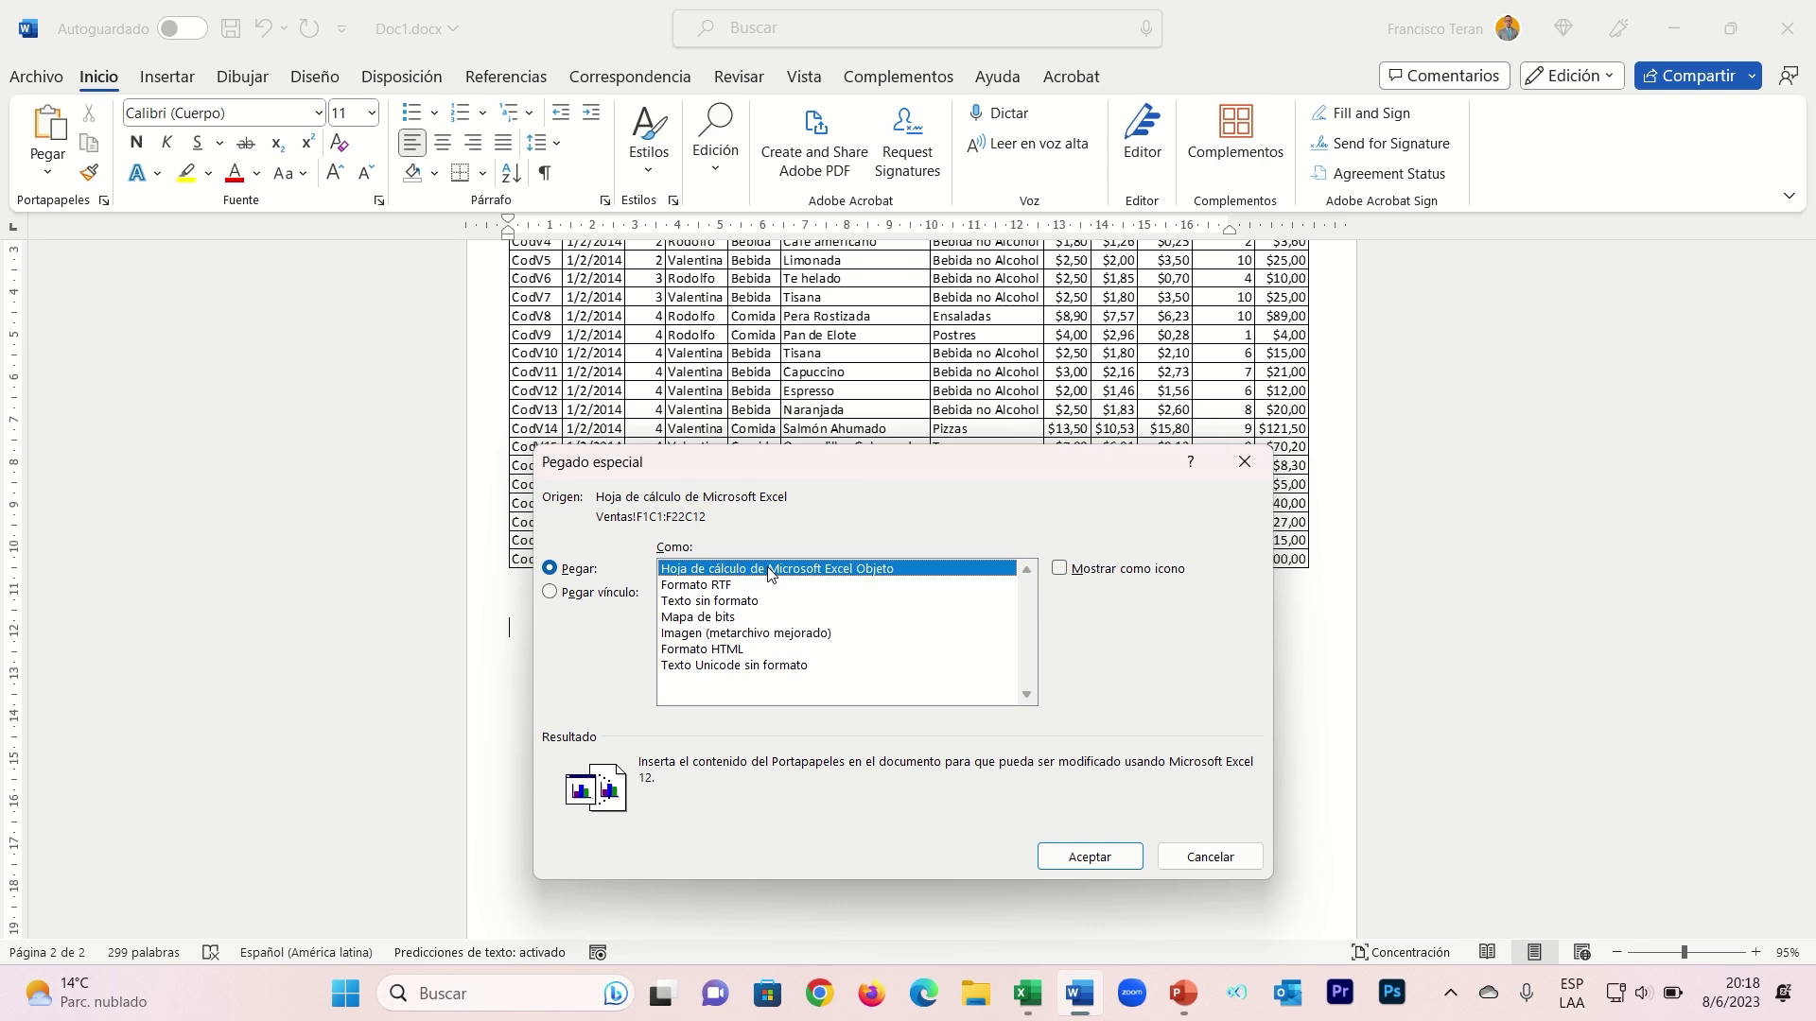
pyautogui.click(550, 593)
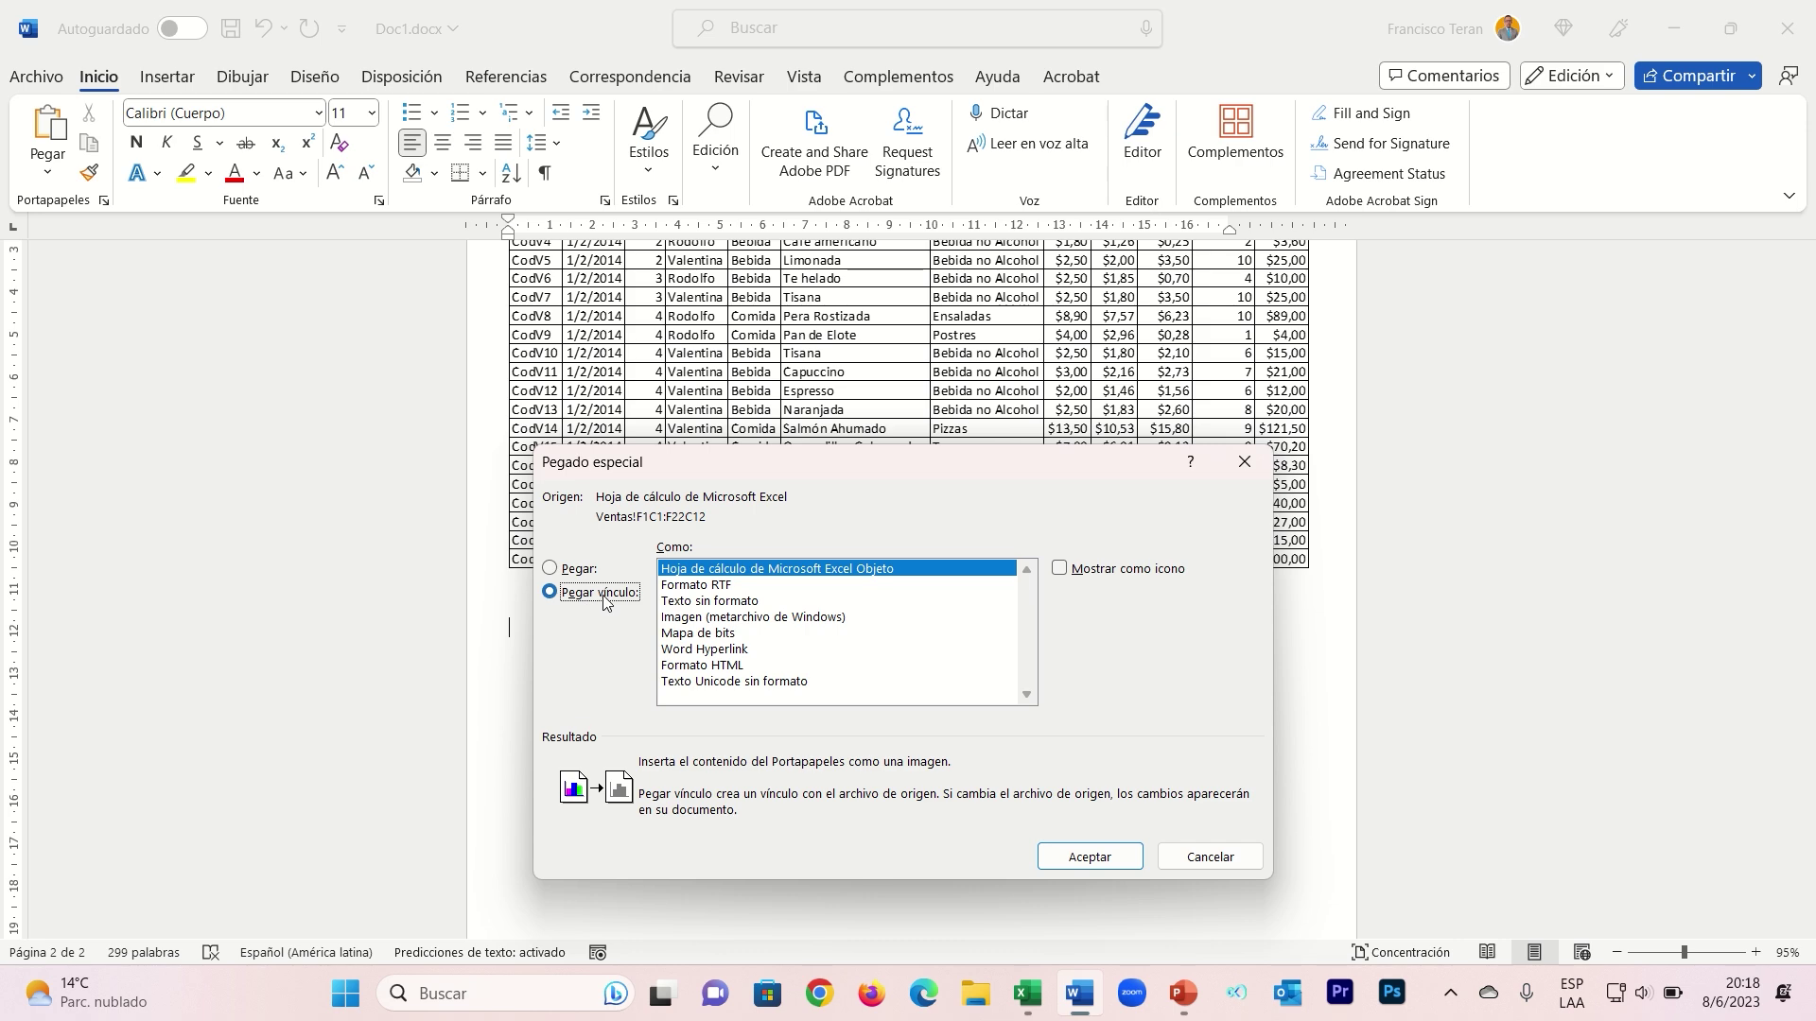
pyautogui.click(1088, 856)
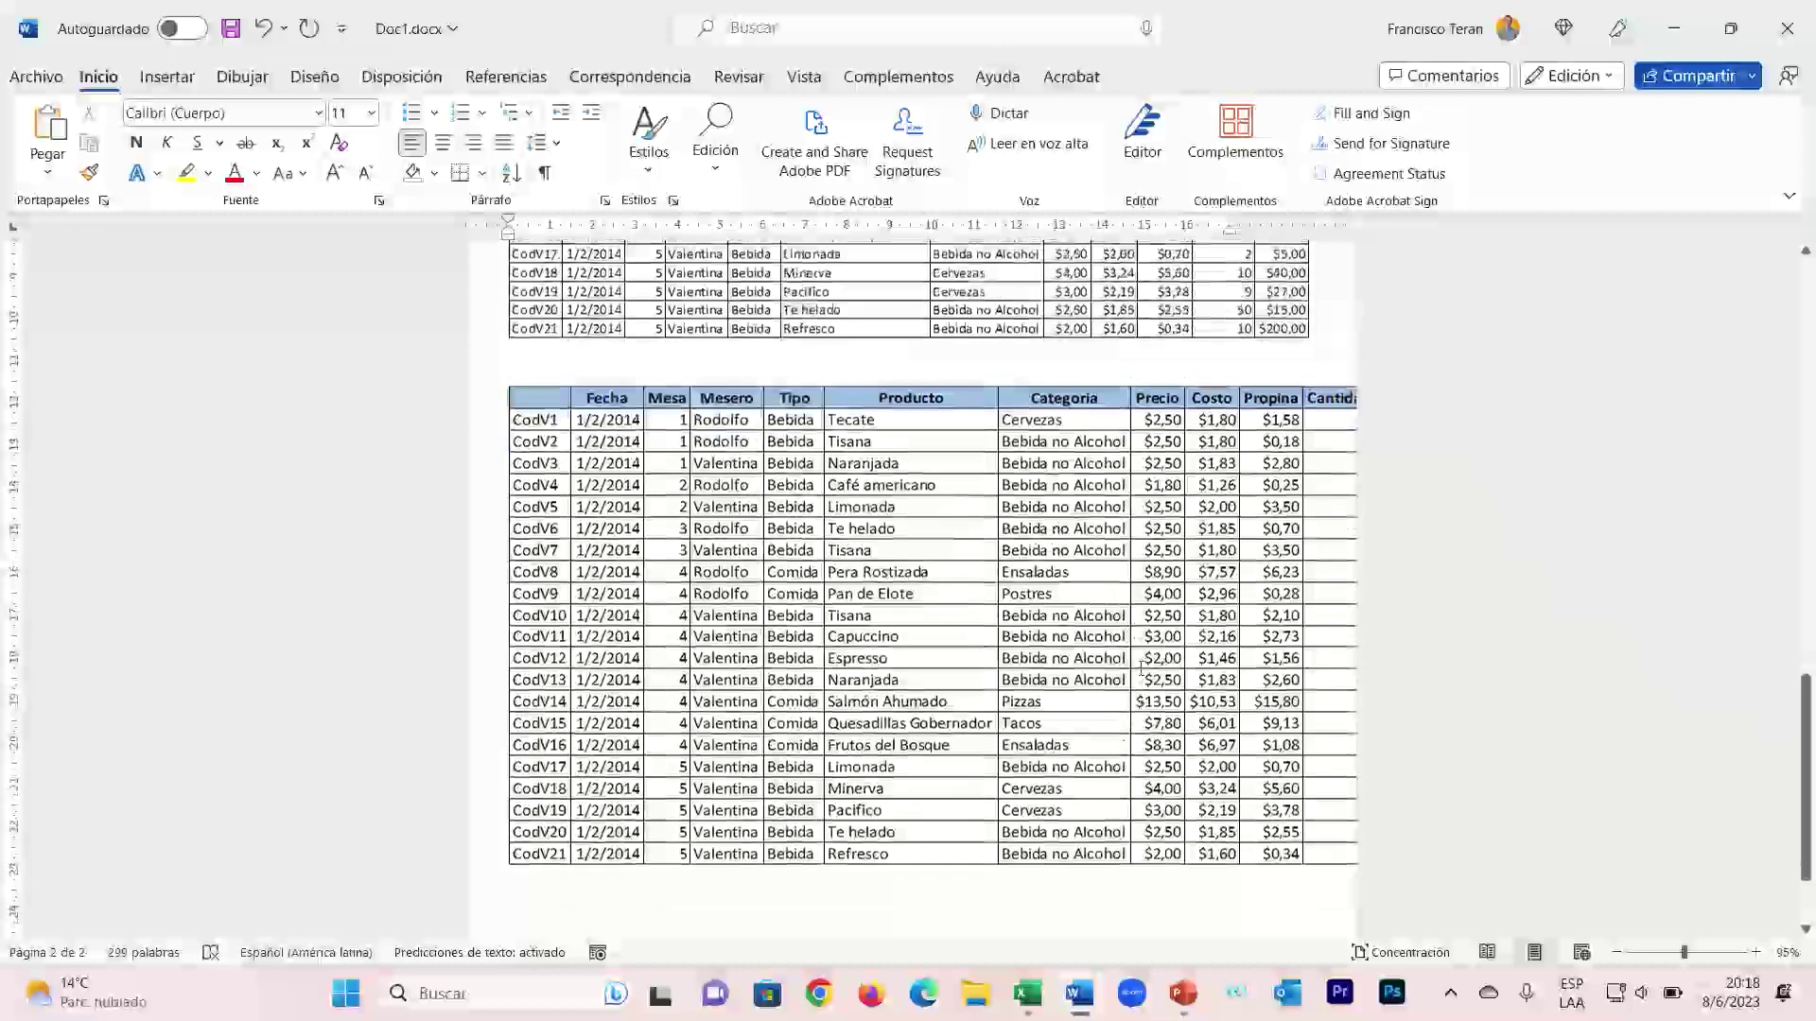
# - Shrink the linked sales table from its bottom-right corner so all columns through Ventas fit
pyautogui.click(1126, 593)
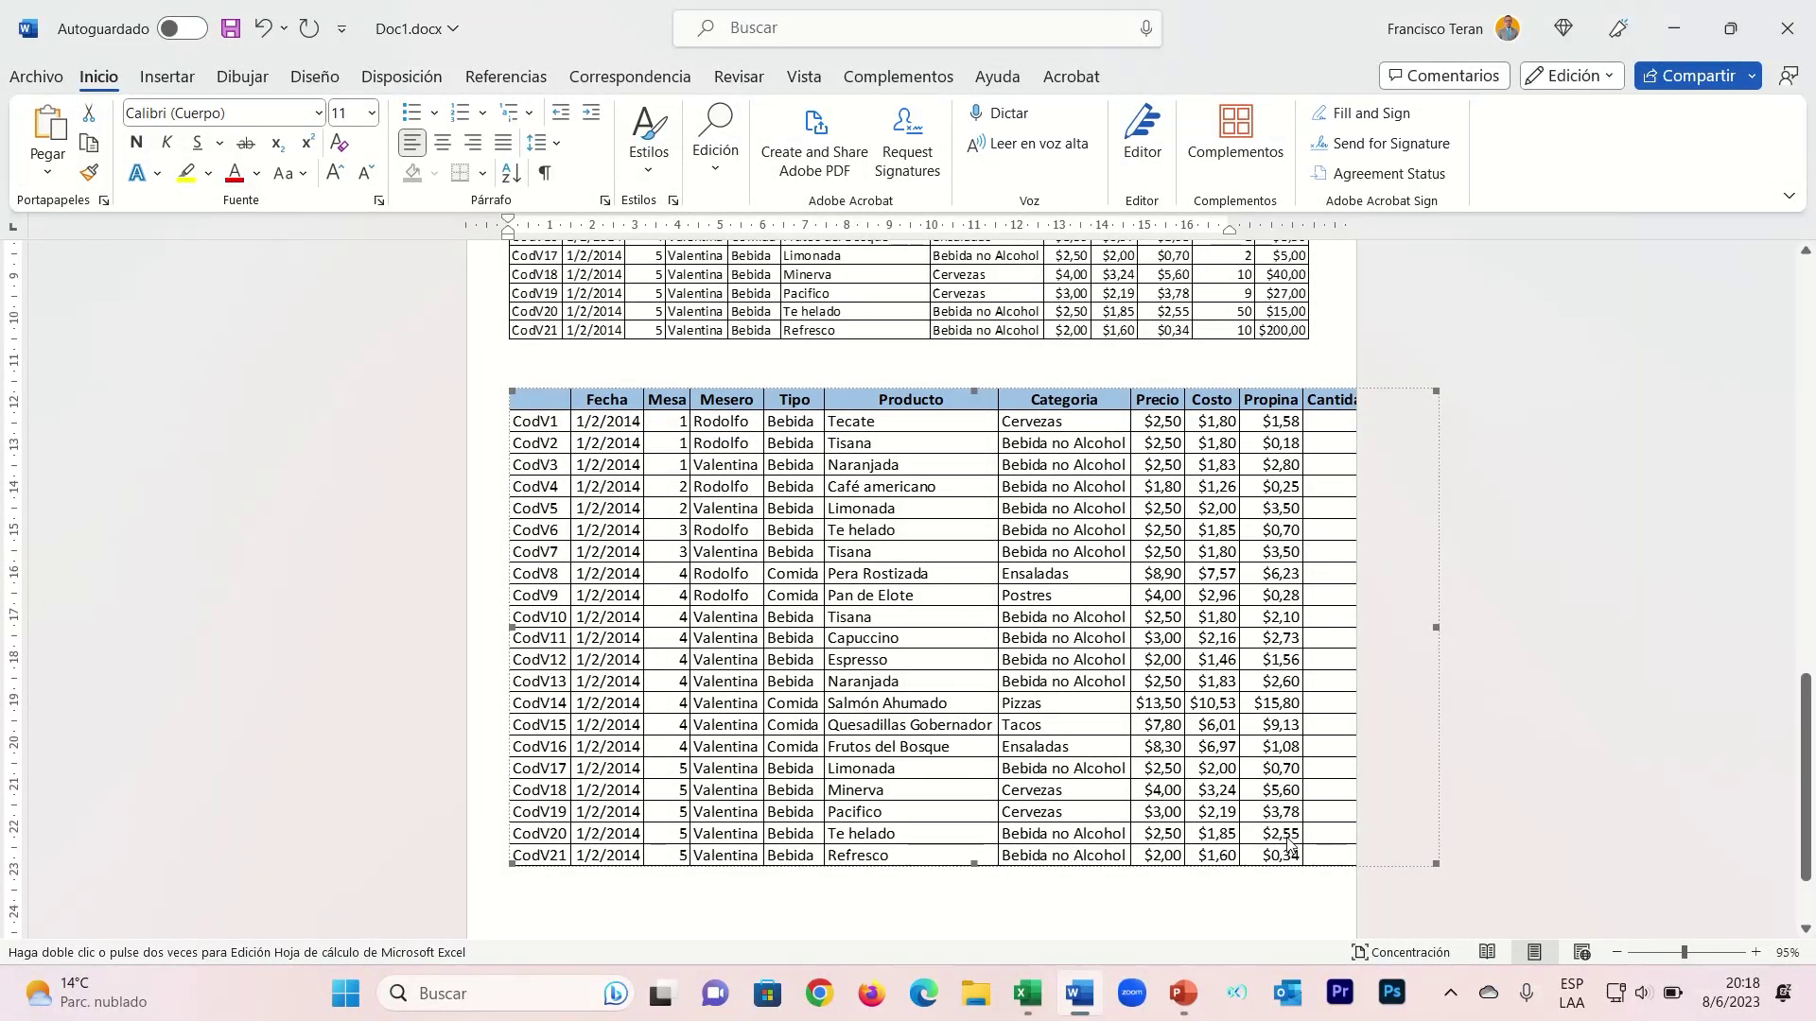
pyautogui.moveTo(1433, 863); pyautogui.dragTo(1299, 807)
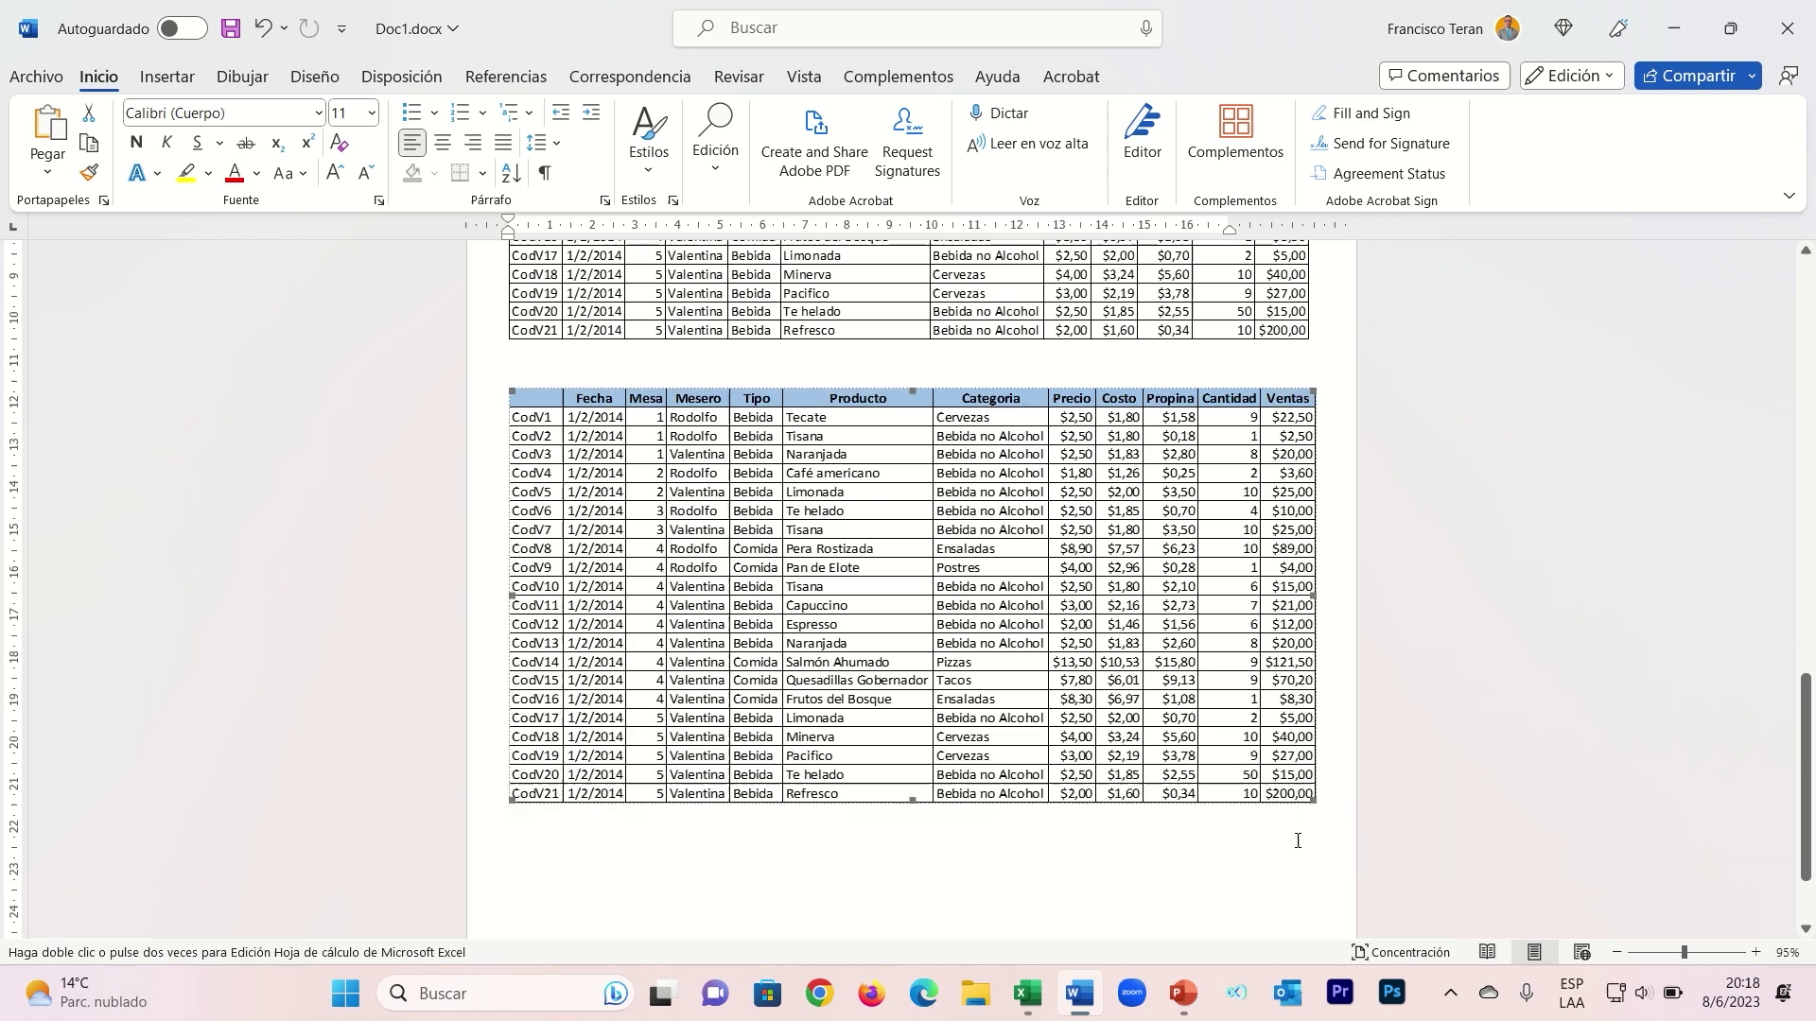
pyautogui.scroll(1, 1164, 691)
pyautogui.scroll(-2, 1126, 640)
pyautogui.click(1103, 838)
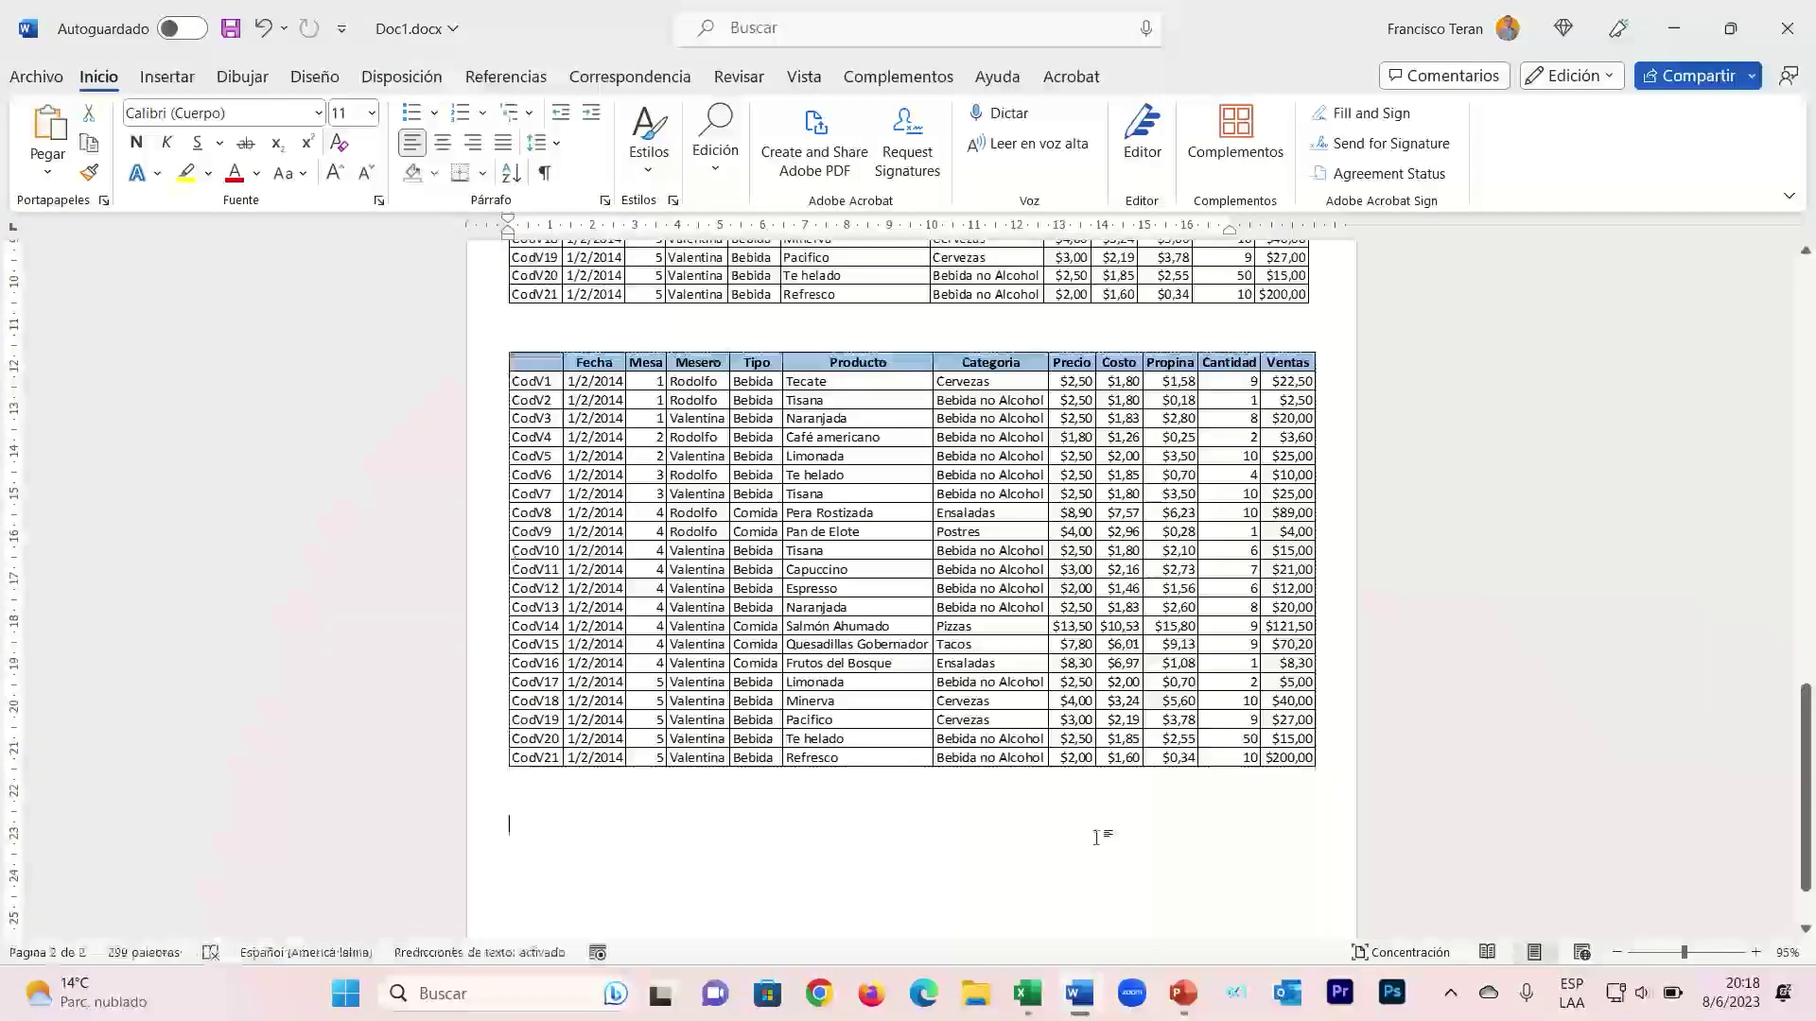
# - Switch to the Excel workbook and clear the copy marquee from the table
pyautogui.hotkey('alt', 'Tab')
pyautogui.click(985, 518)
pyautogui.click(866, 496)
pyautogui.press('Escape')
# - Enter 90 in Tecate's Cantidad cell K2 and 9 in Ventas L2, then return to Word
pyautogui.click(869, 315)
pyautogui.write('90')
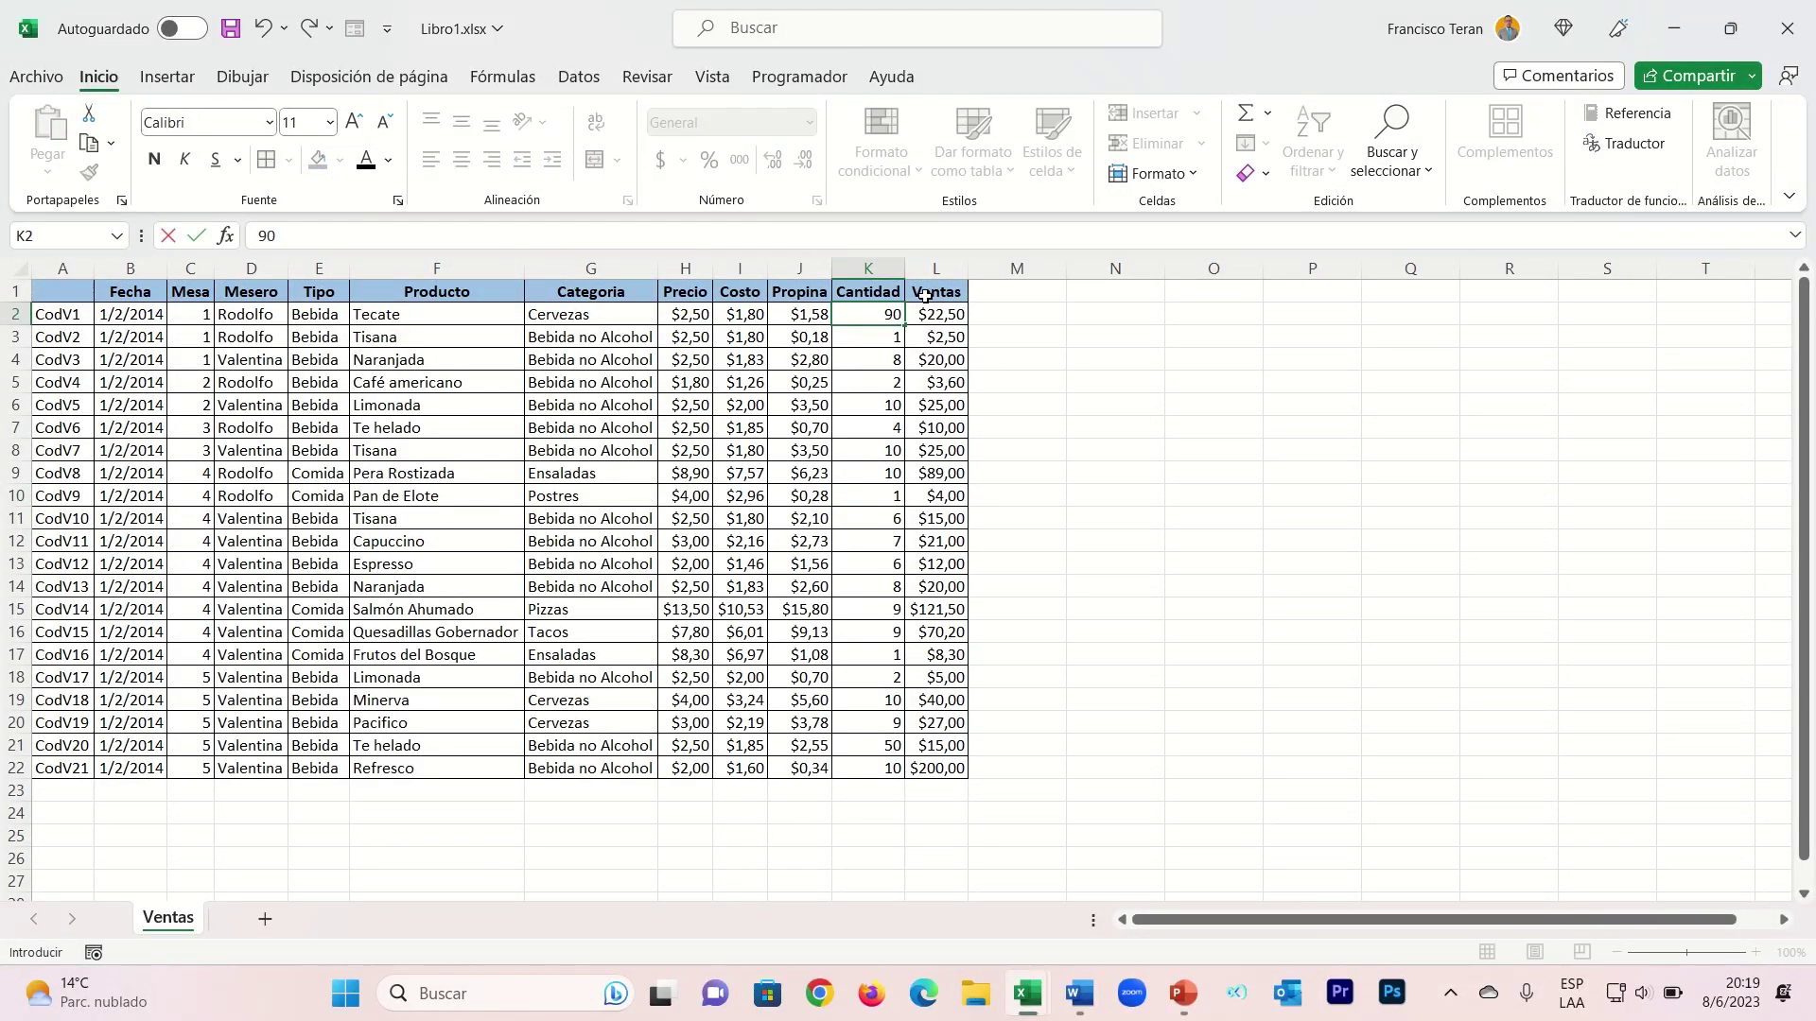
pyautogui.click(935, 314)
pyautogui.write('900')
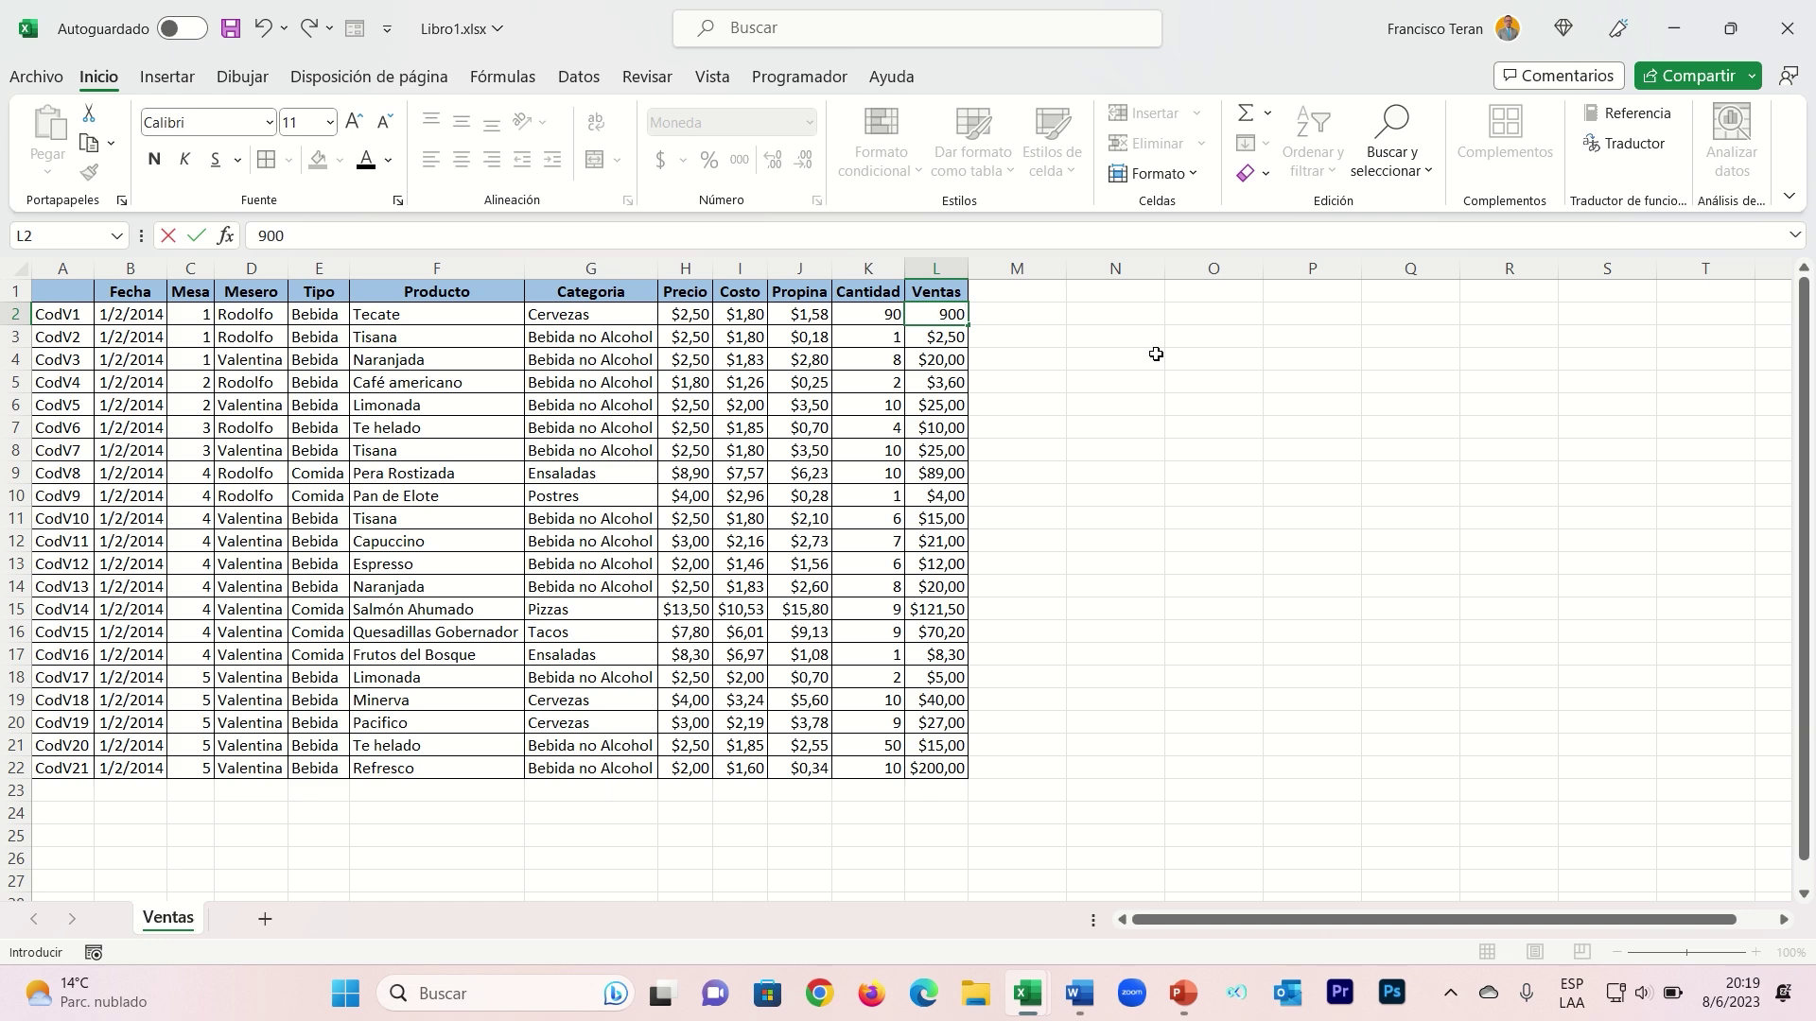
pyautogui.press('Return')
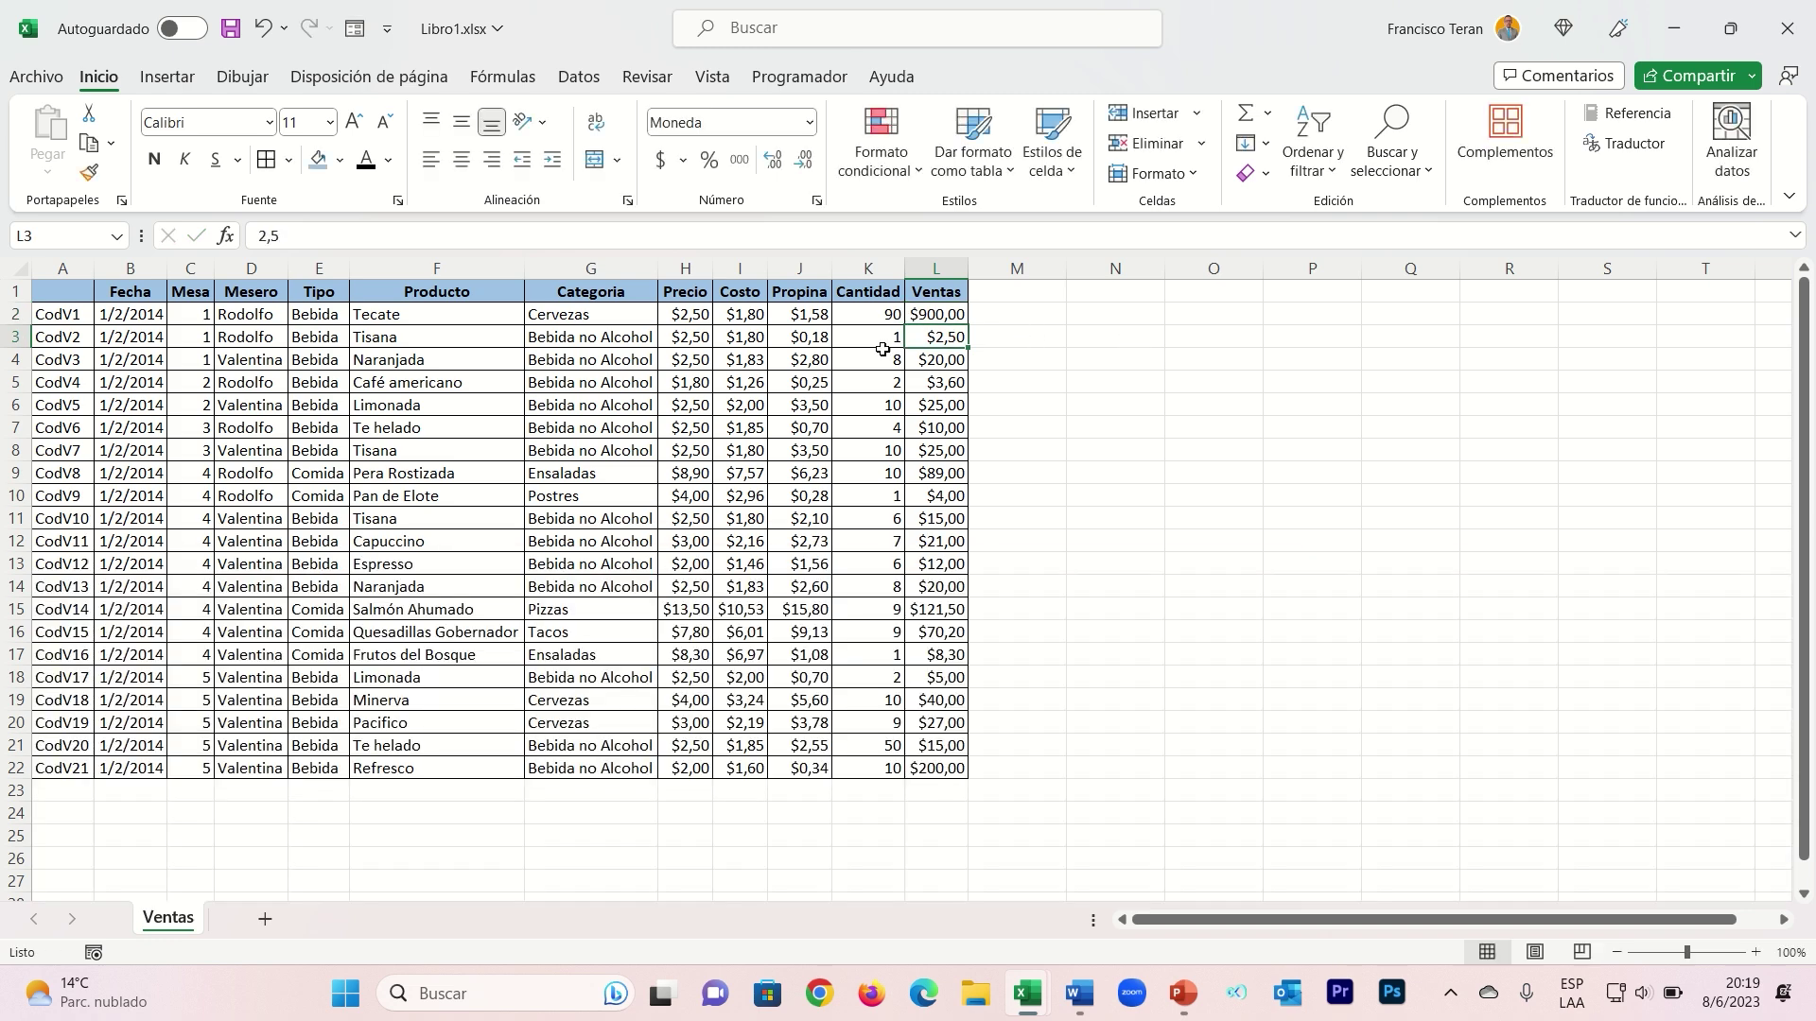
pyautogui.hotkey('alt', 'Tab')
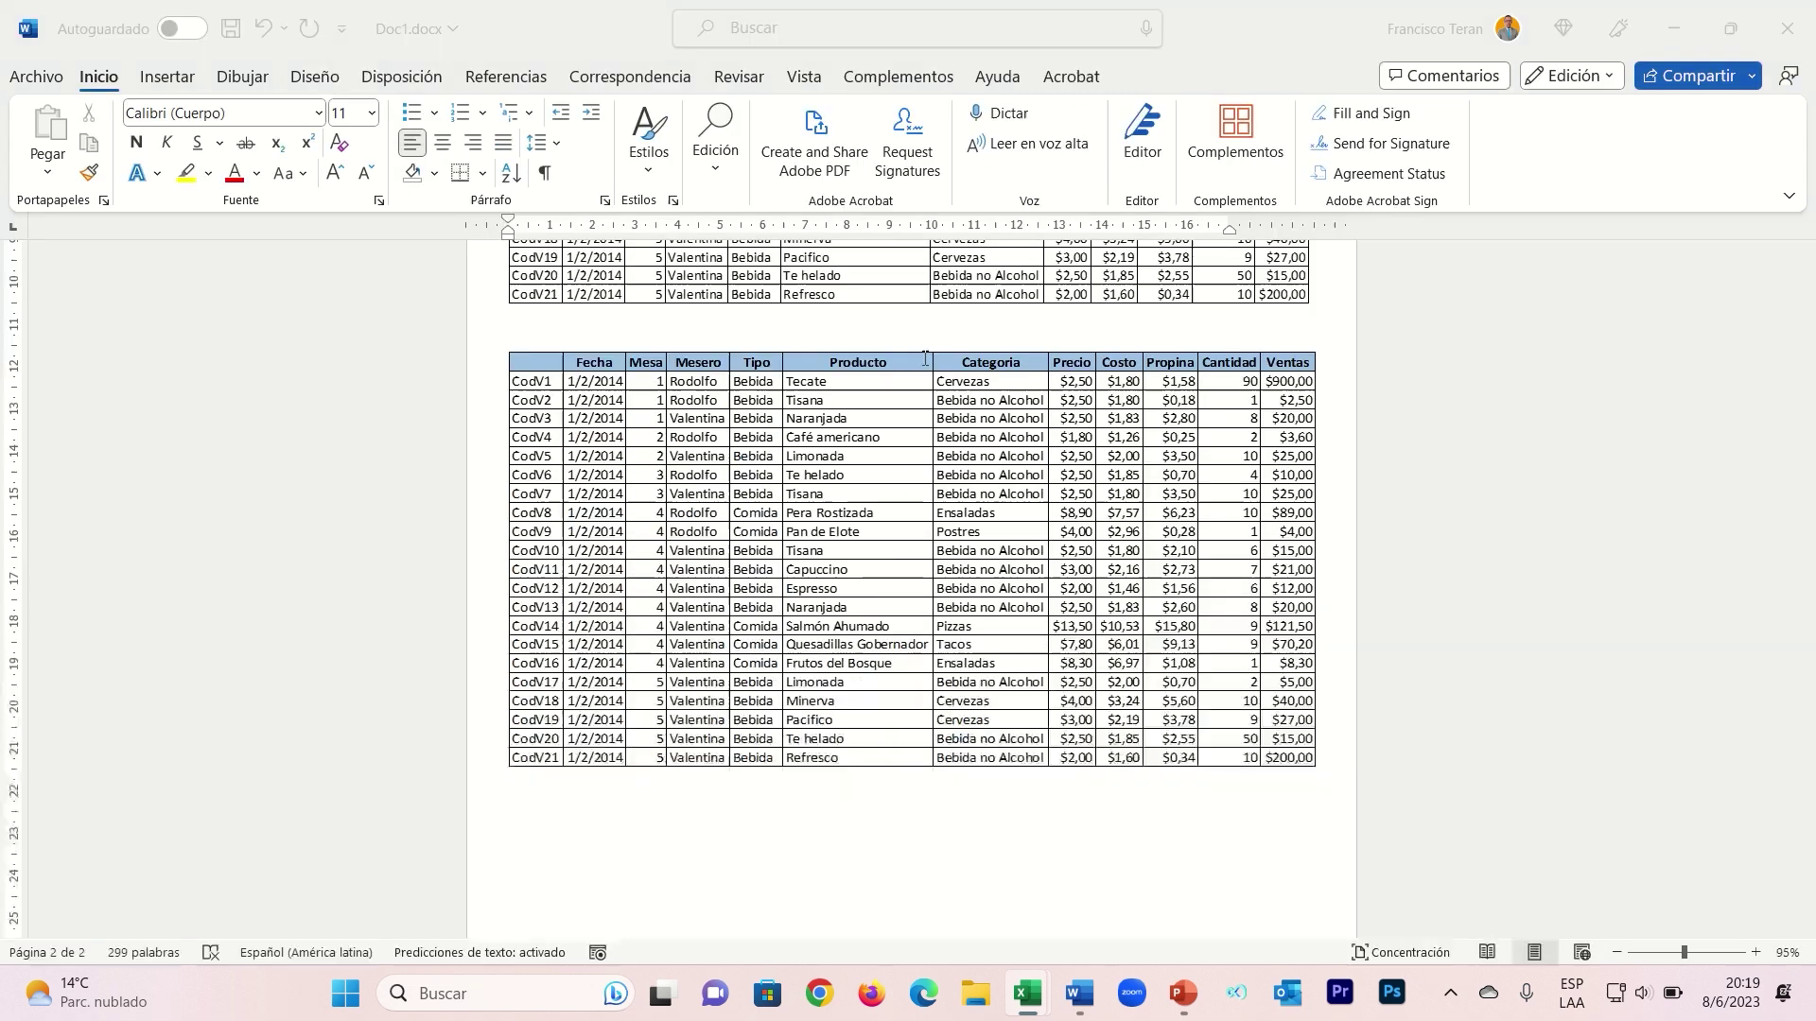
pyautogui.scroll(3, 1362, 653)
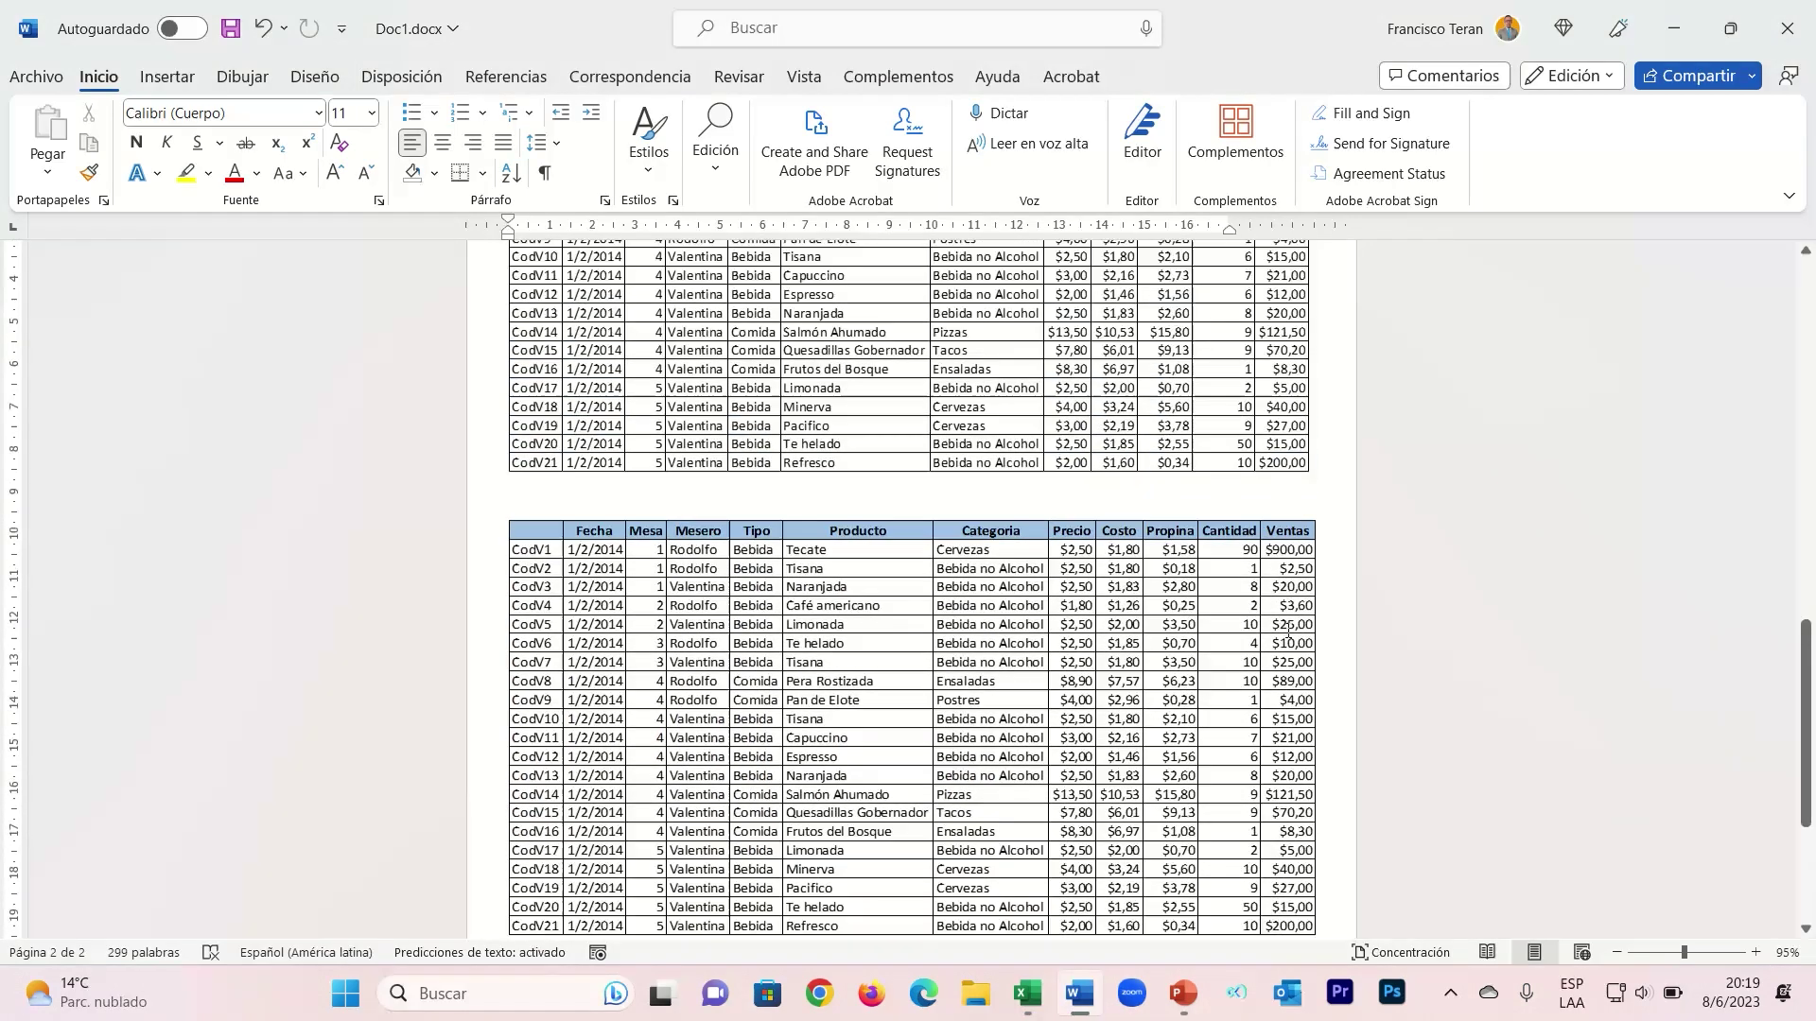
pyautogui.scroll(3, 1324, 615)
pyautogui.scroll(2, 1287, 578)
pyautogui.click(1246, 316)
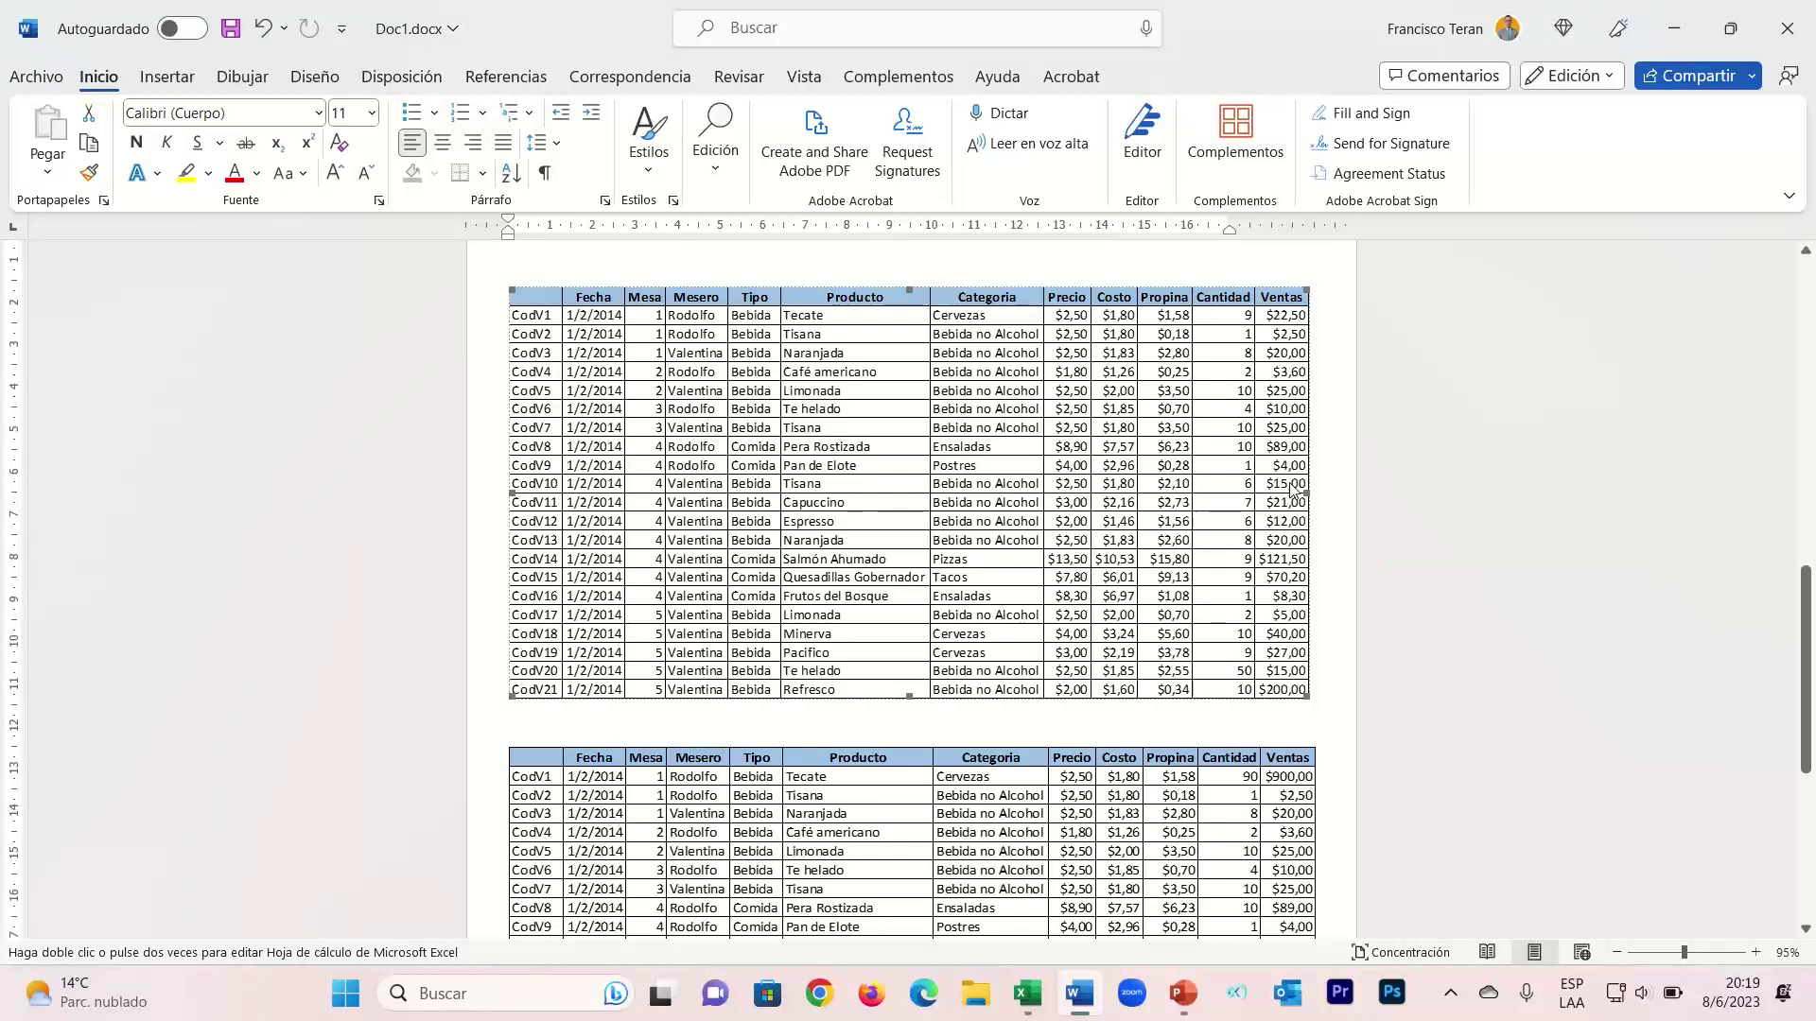
pyautogui.scroll(-4, 1291, 487)
pyautogui.scroll(-3, 1277, 468)
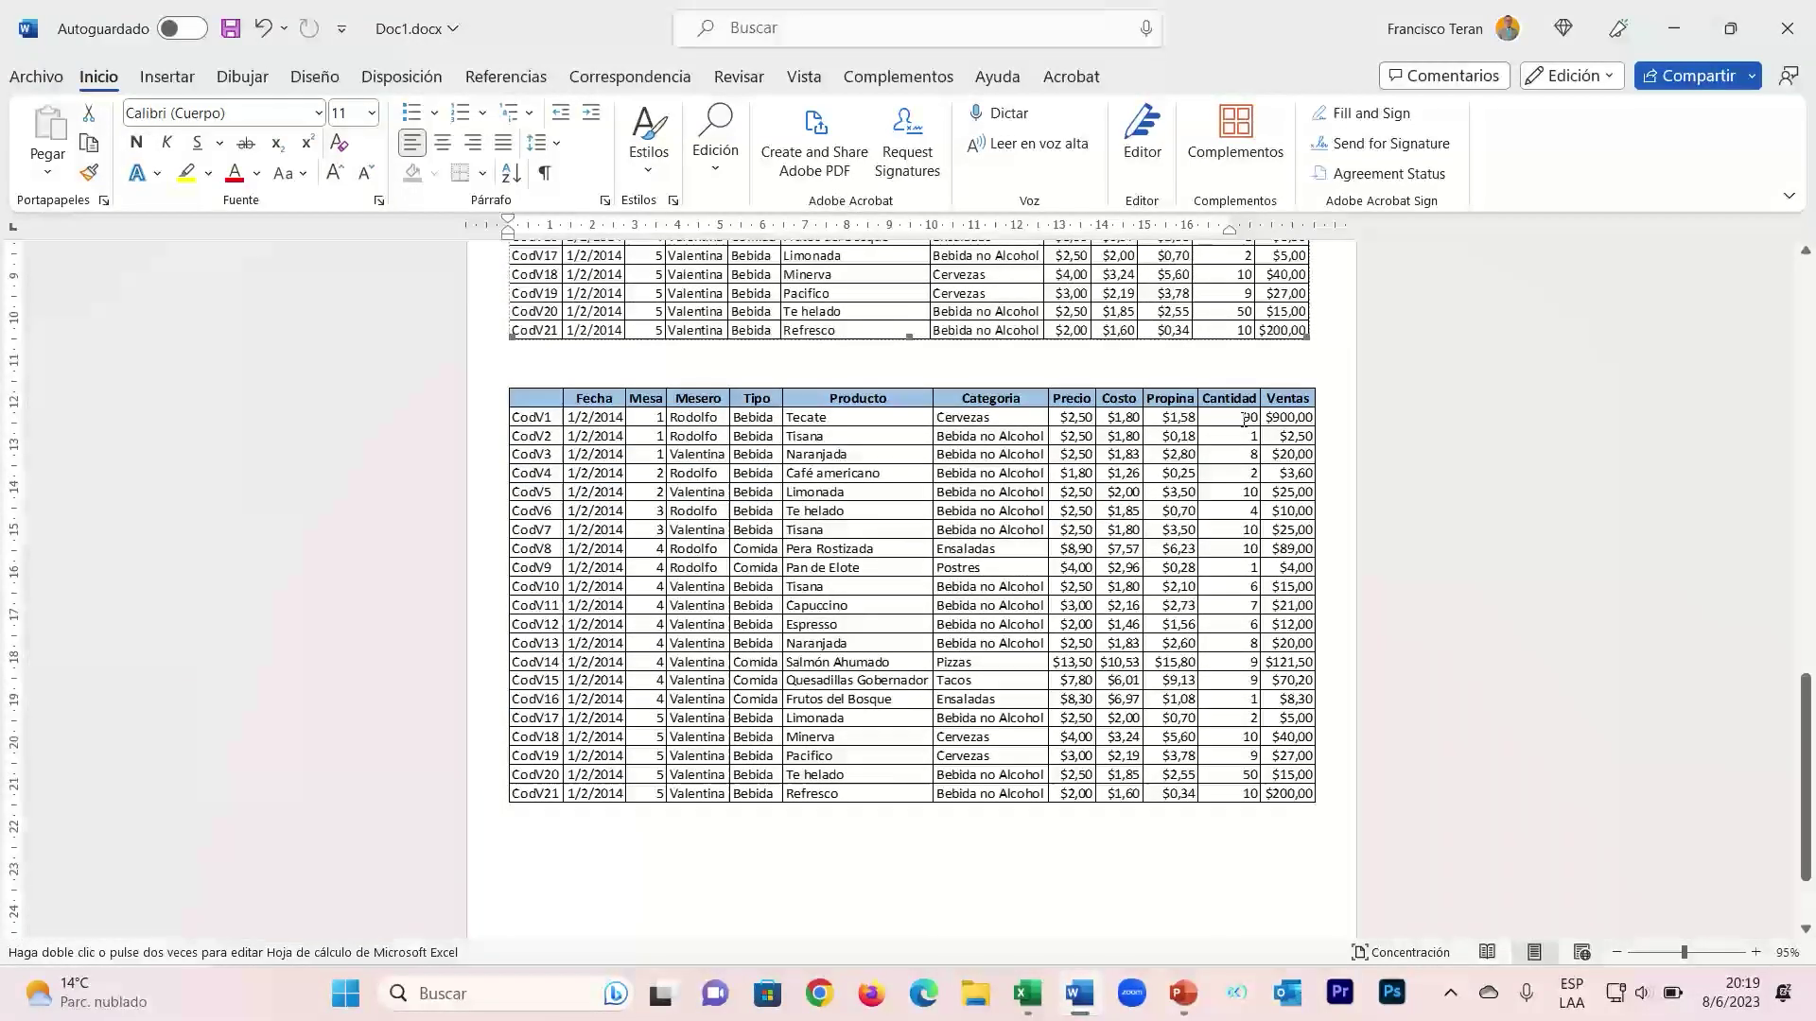
pyautogui.click(1249, 426)
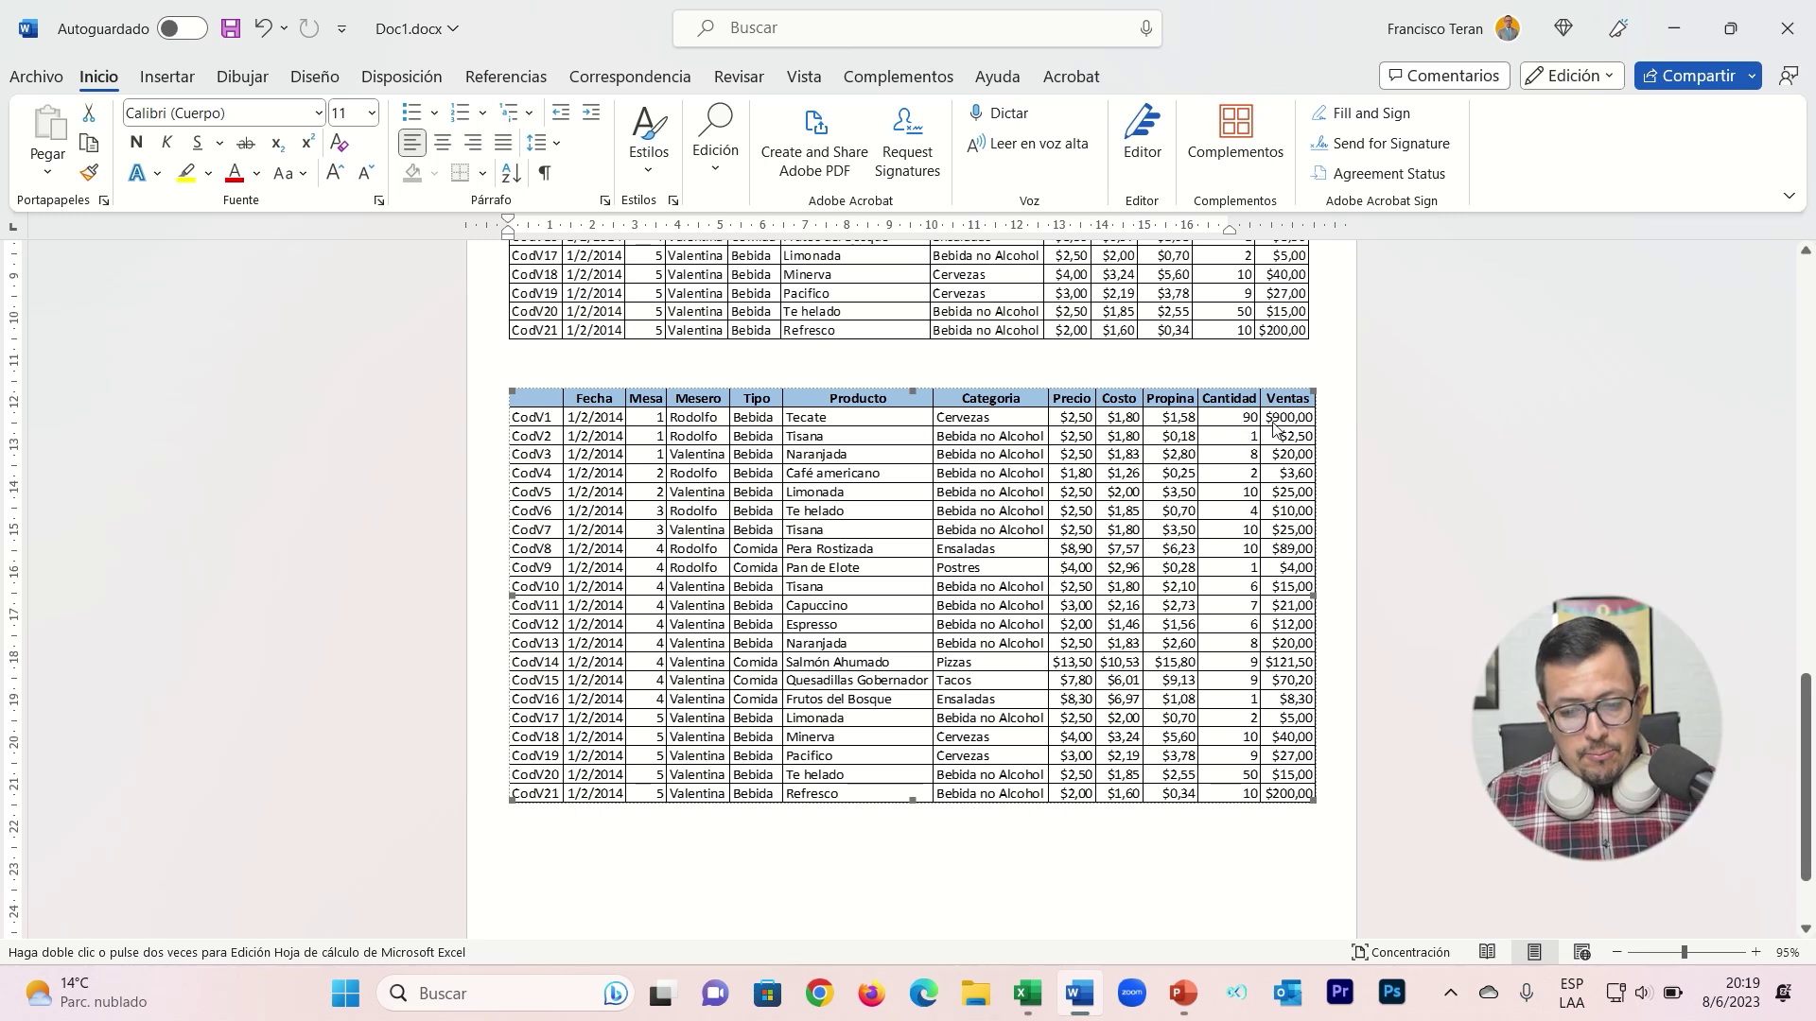
pyautogui.click(454, 36)
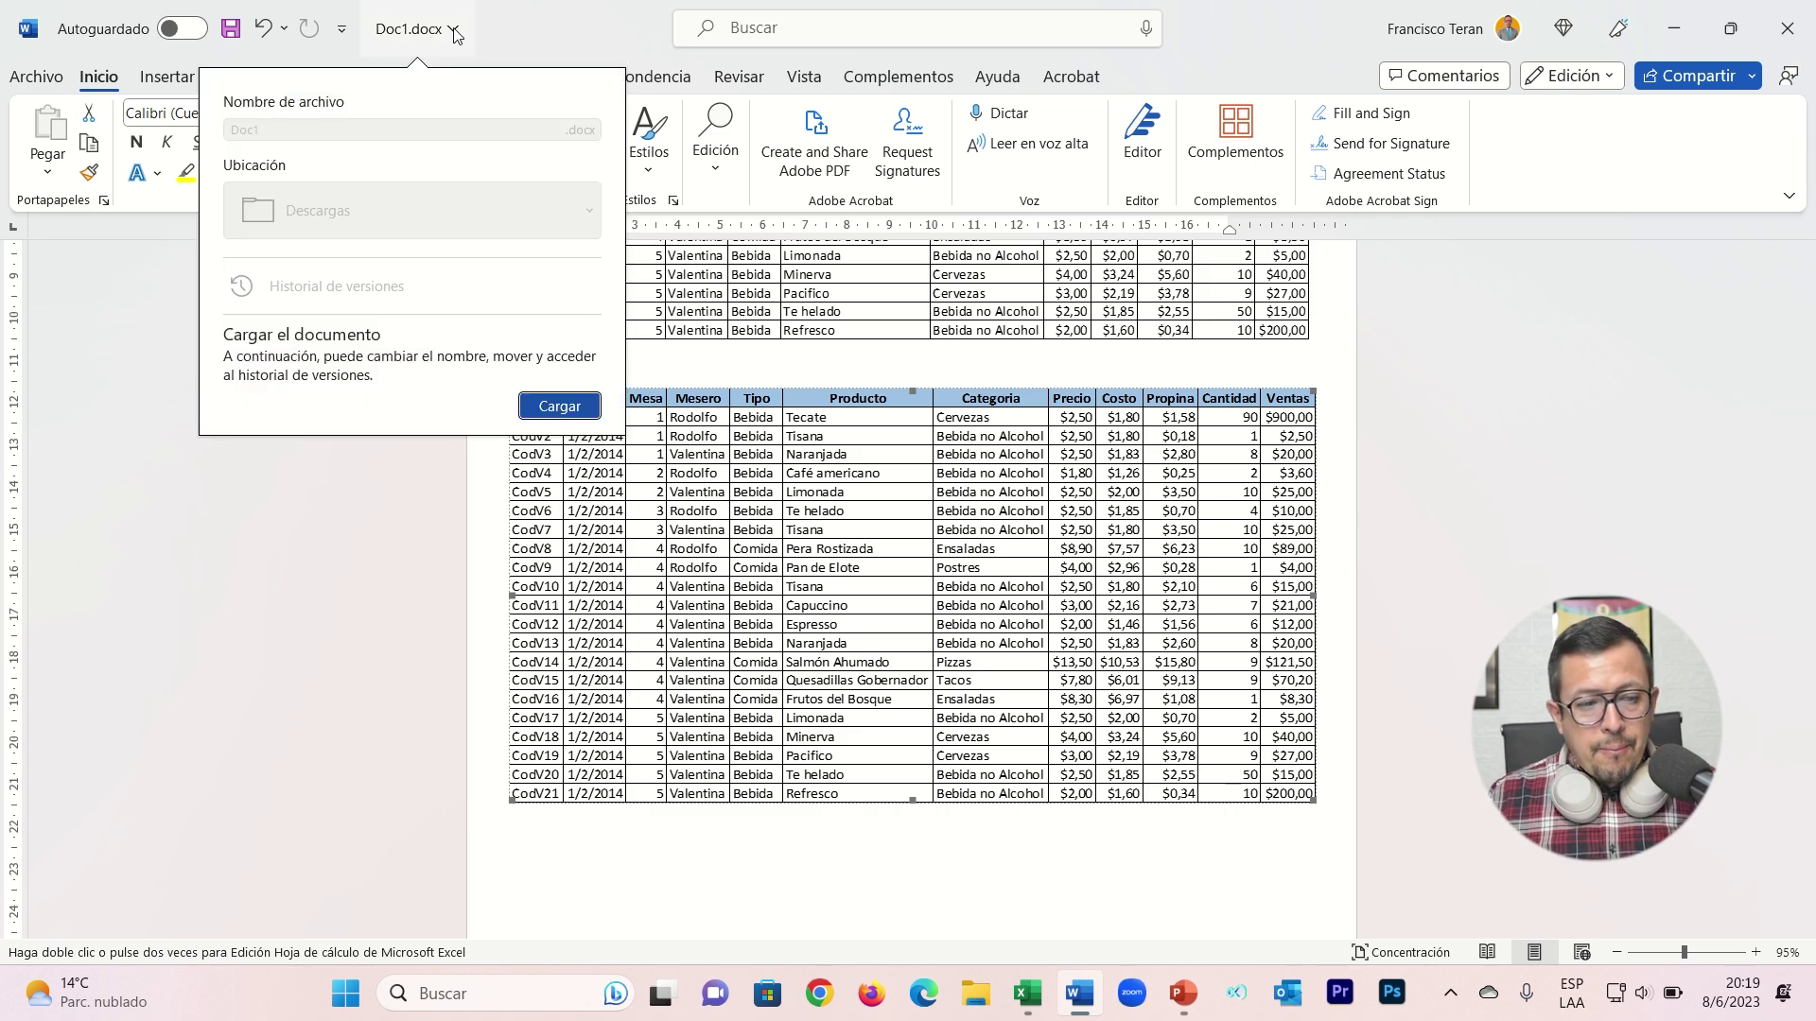
pyautogui.click(783, 360)
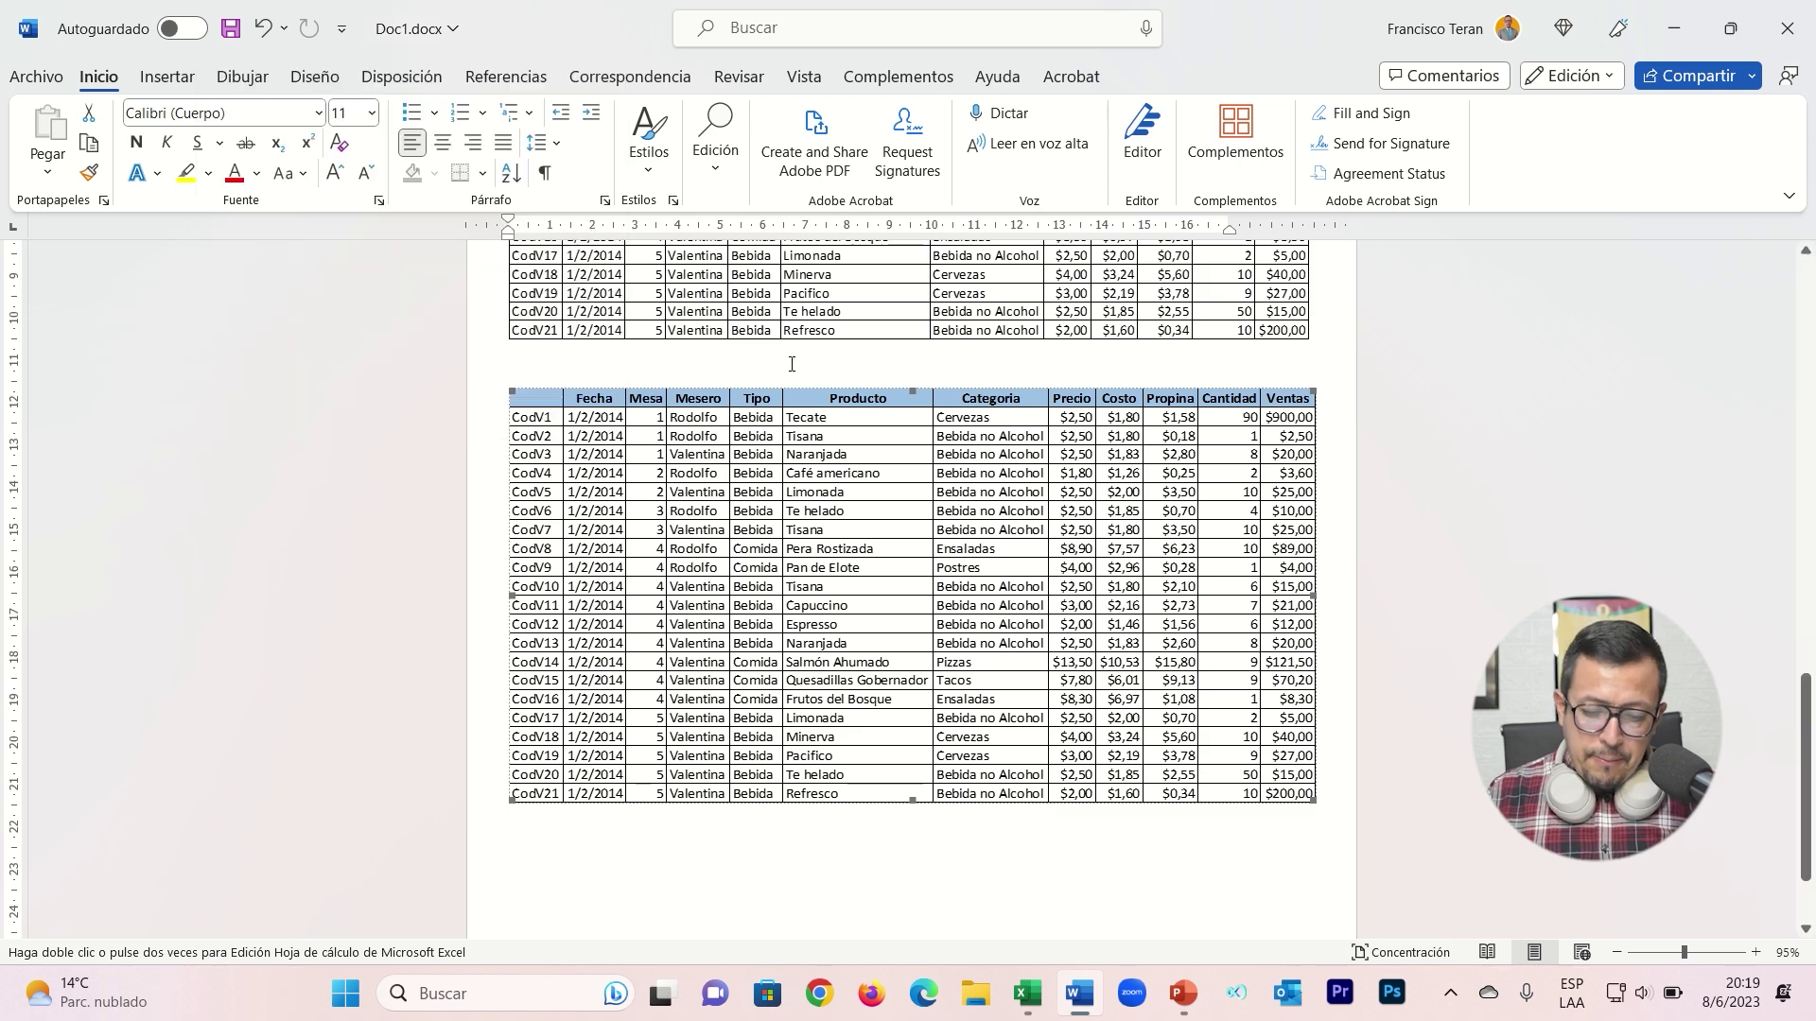
pyautogui.click(989, 1010)
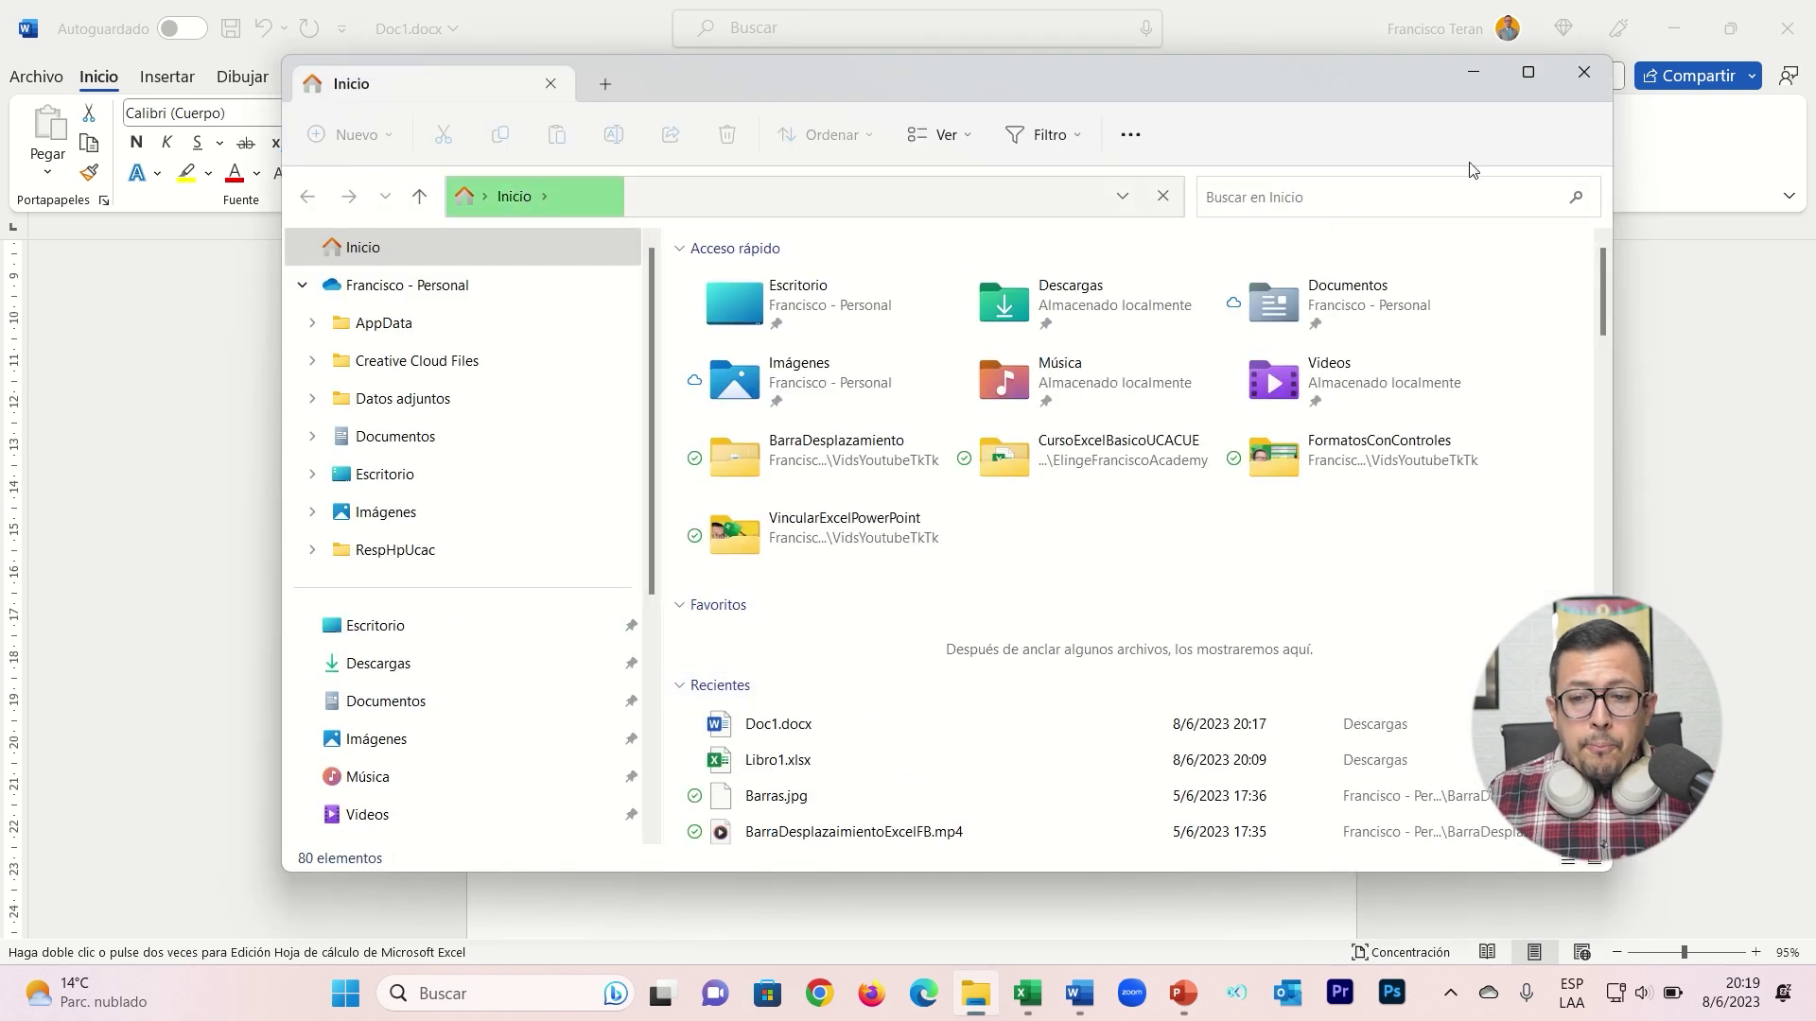
pyautogui.click(1584, 72)
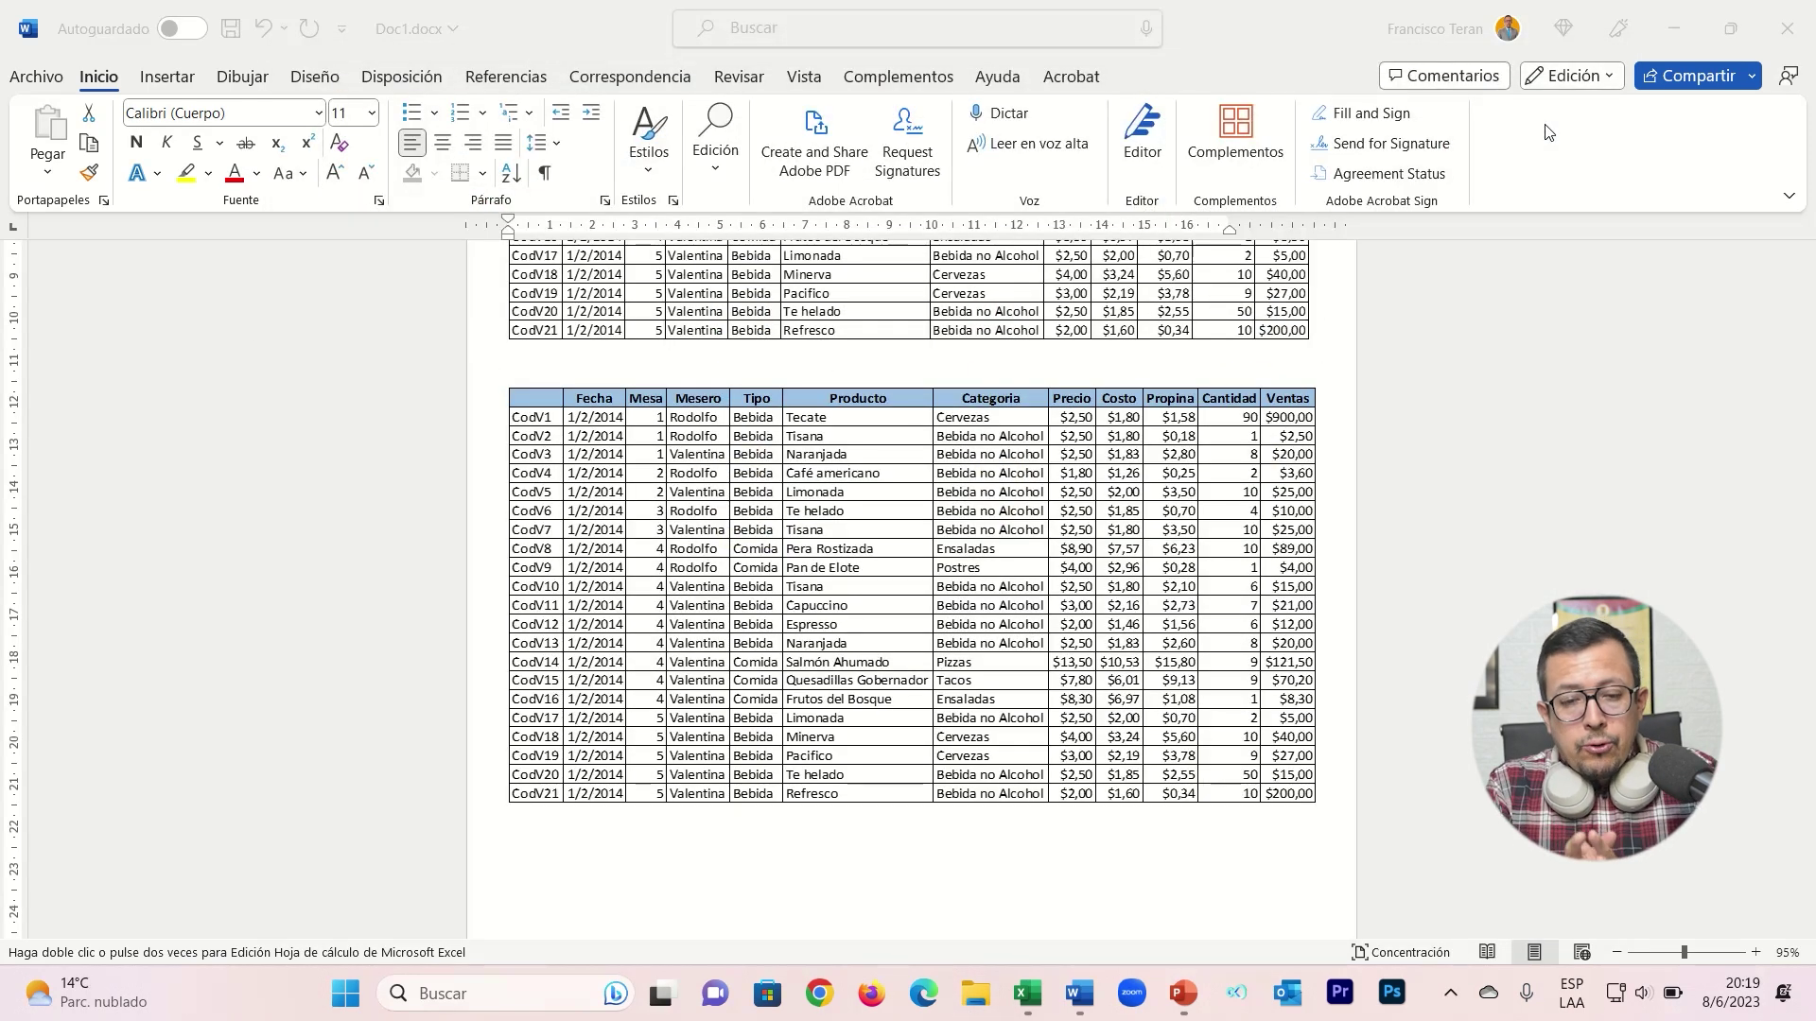